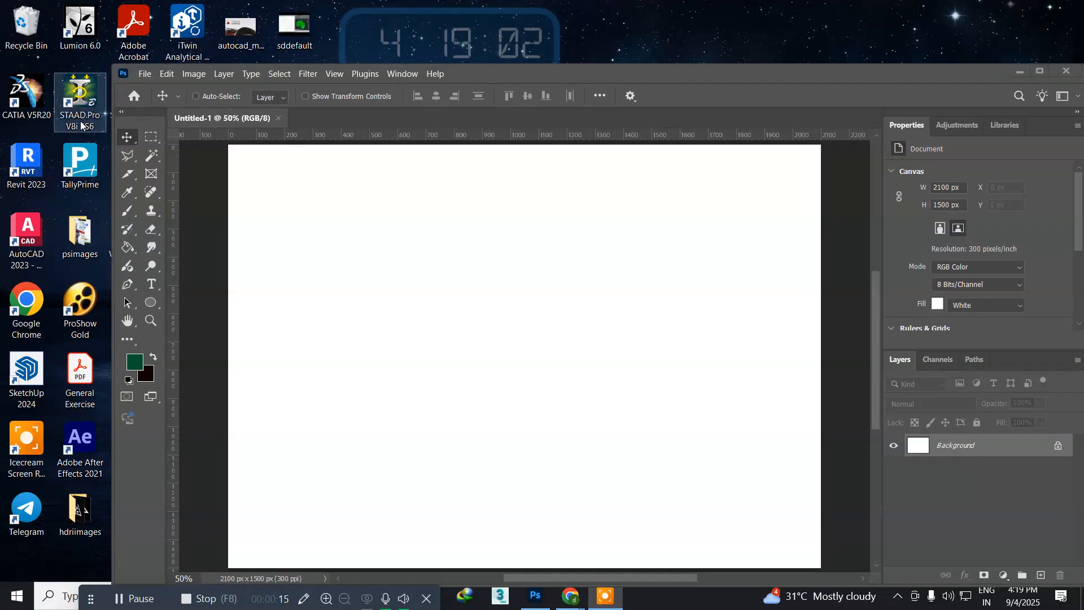
Step: Make a crescent selection by drawing an elliptical marquee circle about 1035 px across and subtracting a second overlapping circle on its inner side
{"action": "left_click", "coordinate": [147, 142]}
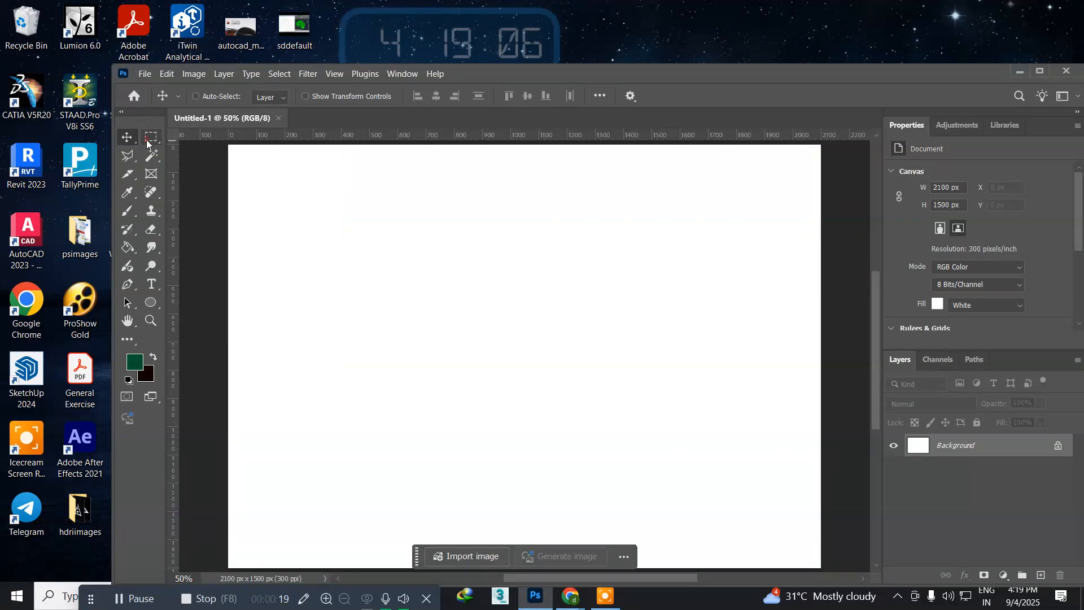
{"action": "left_click", "coordinate": [195, 151]}
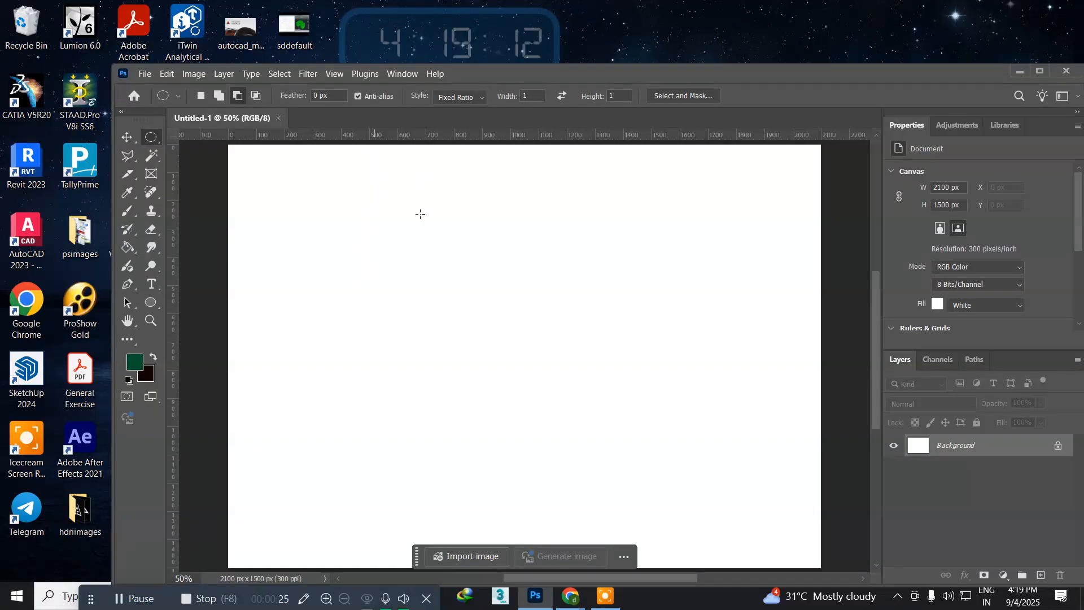
{"action": "left_click_drag", "start_coordinate": [331, 195], "coordinate": [669, 486]}
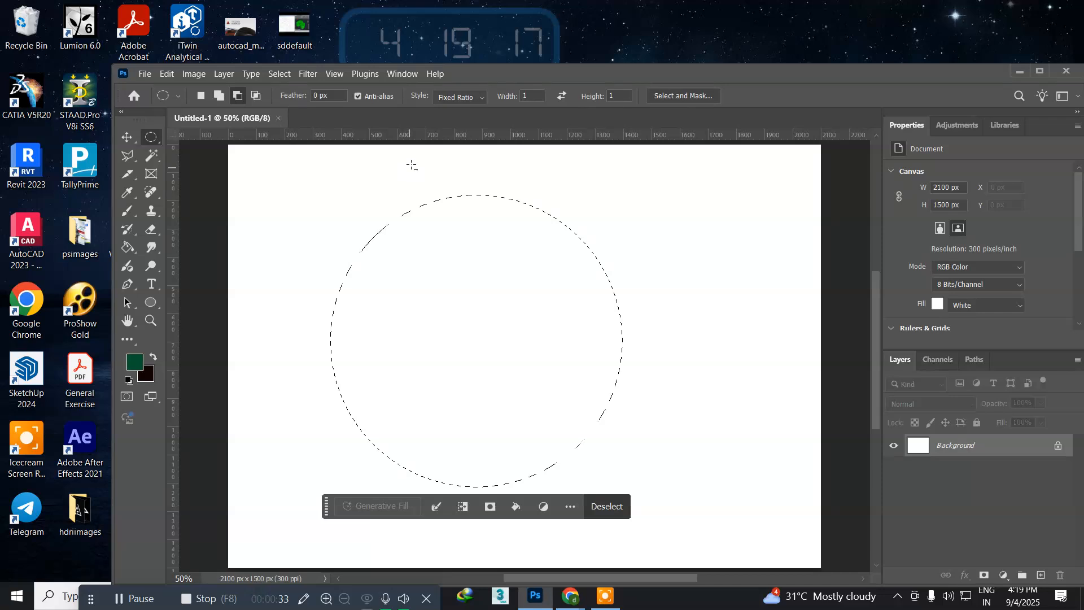
{"action": "left_click_drag", "start_coordinate": [412, 164], "coordinate": [654, 472]}
{"action": "key", "text": "space"}
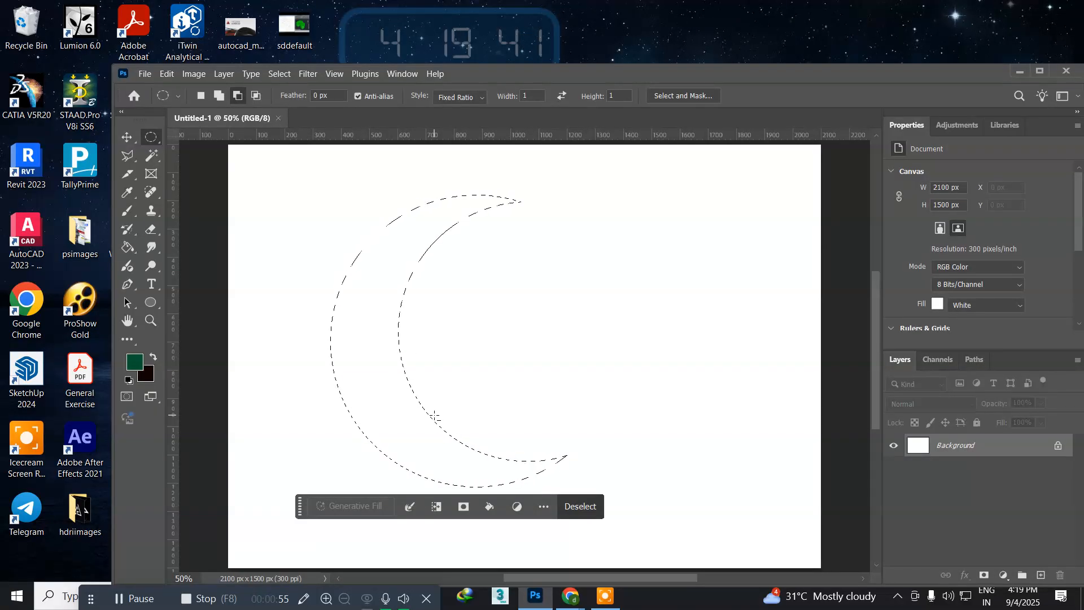
Step: Fill the crescent selection with the dark background colour on a new layer and clear the selection
{"action": "key", "text": "ctrl+shift+n"}
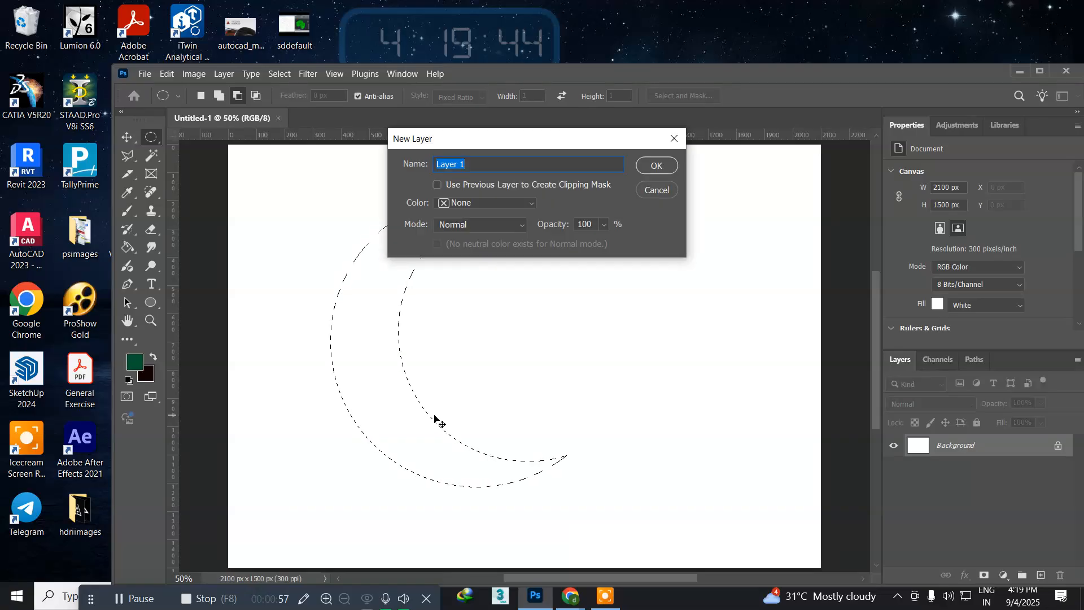
{"action": "key", "text": "Return"}
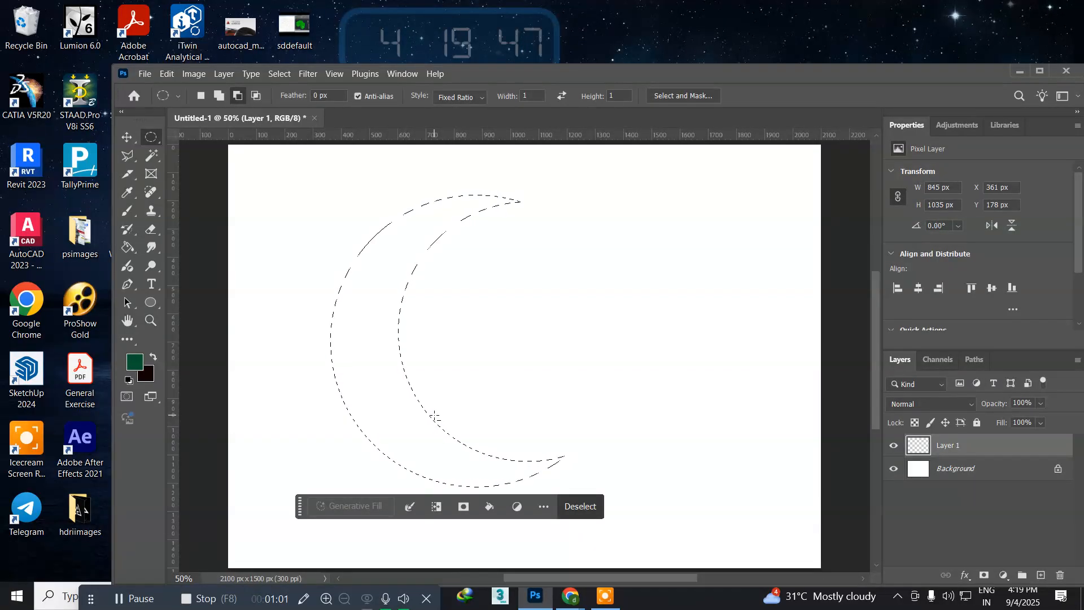
{"action": "key", "text": "ctrl+BackSpace"}
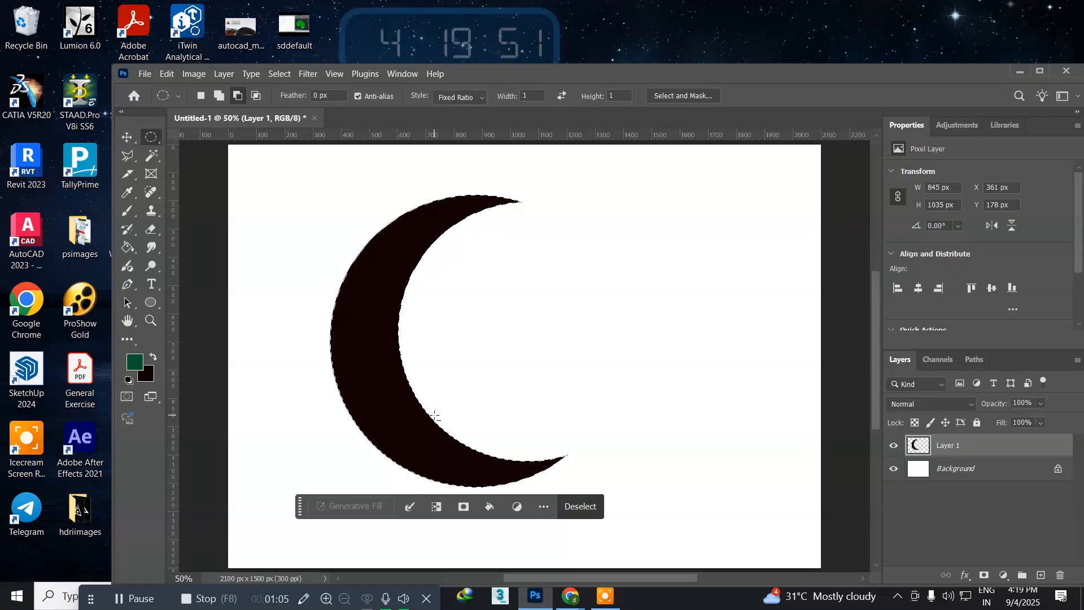
{"action": "key", "text": "ctrl+d"}
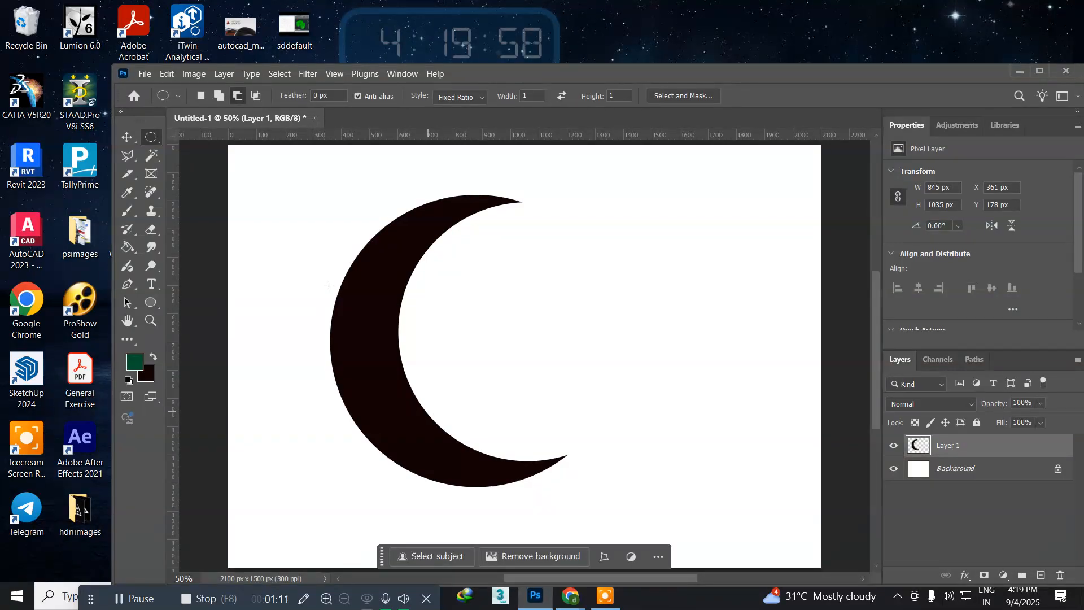
Step: Duplicate the crescent layer
{"action": "left_click", "coordinate": [126, 137]}
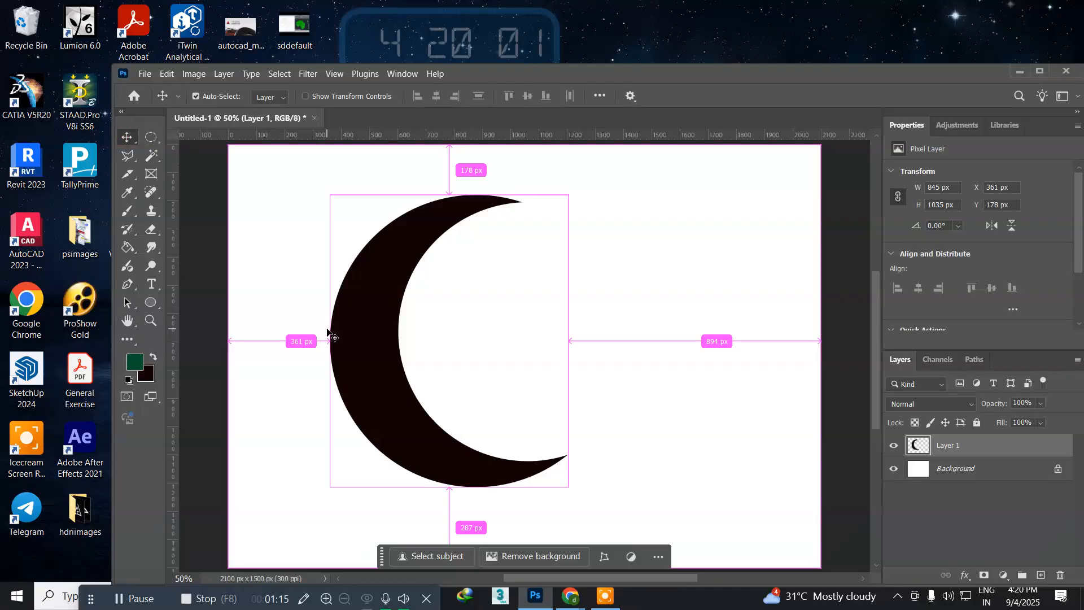
{"action": "key", "text": "ctrl+j"}
Step: Try flipping the crescent copy horizontally and scaling it down disproportionately about its centre, and undo that transform
{"action": "key", "text": "ctrl+t"}
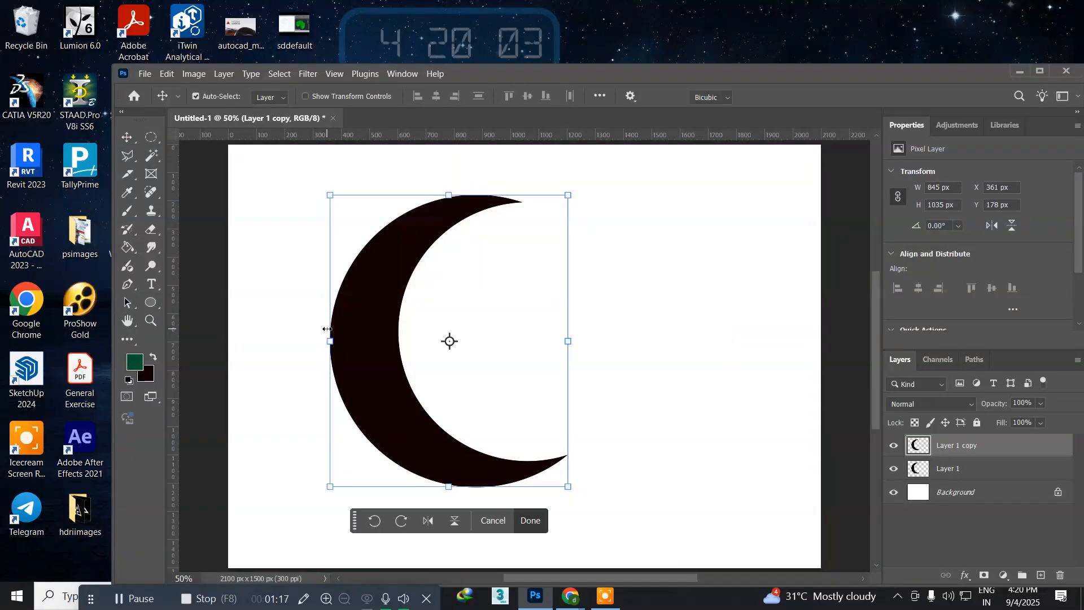
{"action": "right_click", "coordinate": [366, 331]}
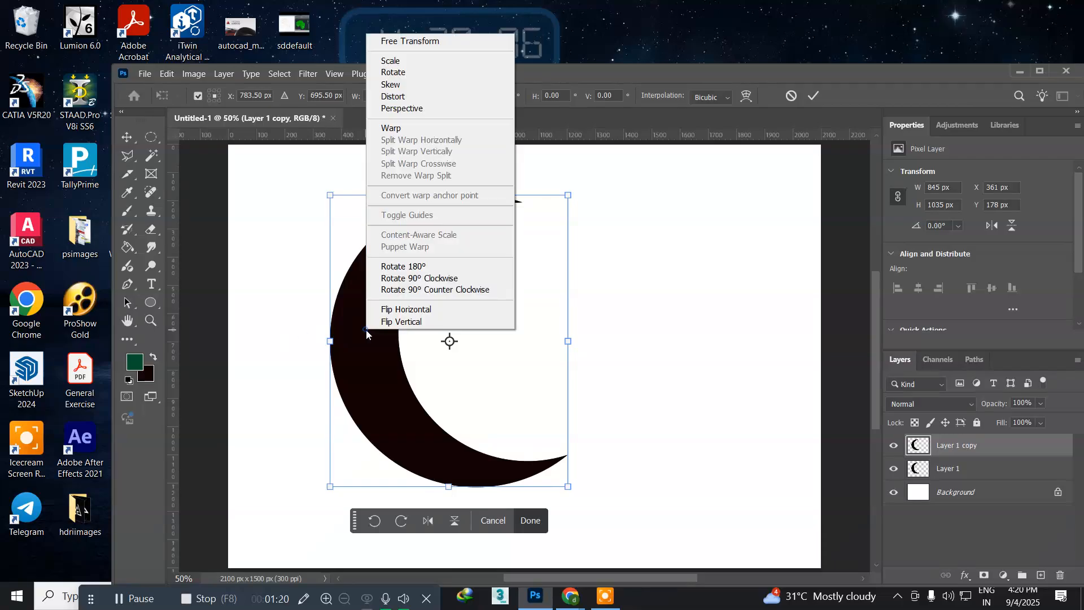
{"action": "left_click", "coordinate": [399, 310]}
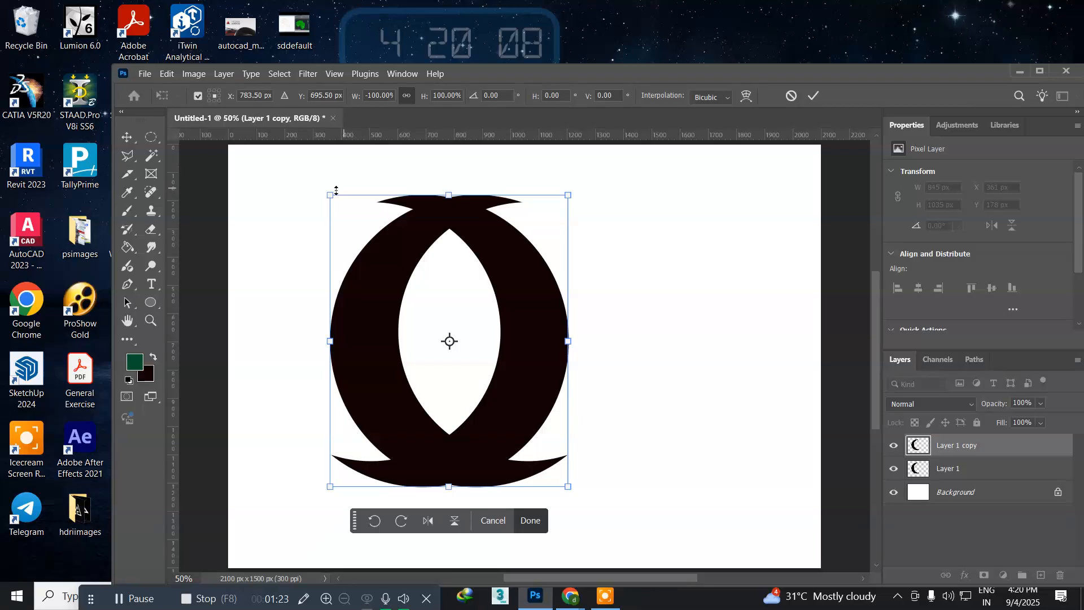
{"action": "left_click_drag", "start_coordinate": [330, 194], "coordinate": [464, 347]}
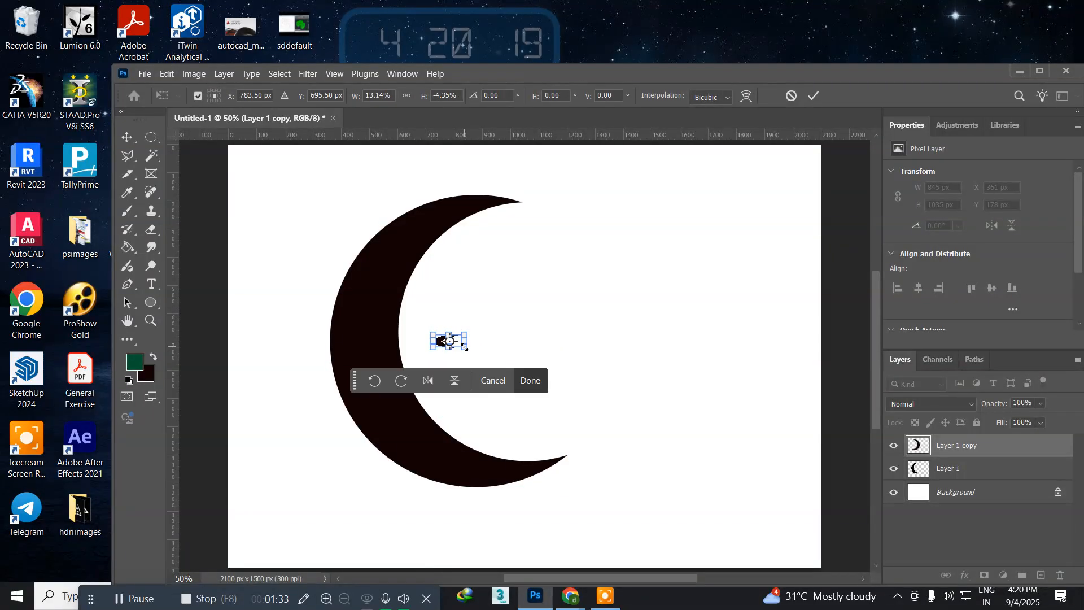
{"action": "key", "text": "Return"}
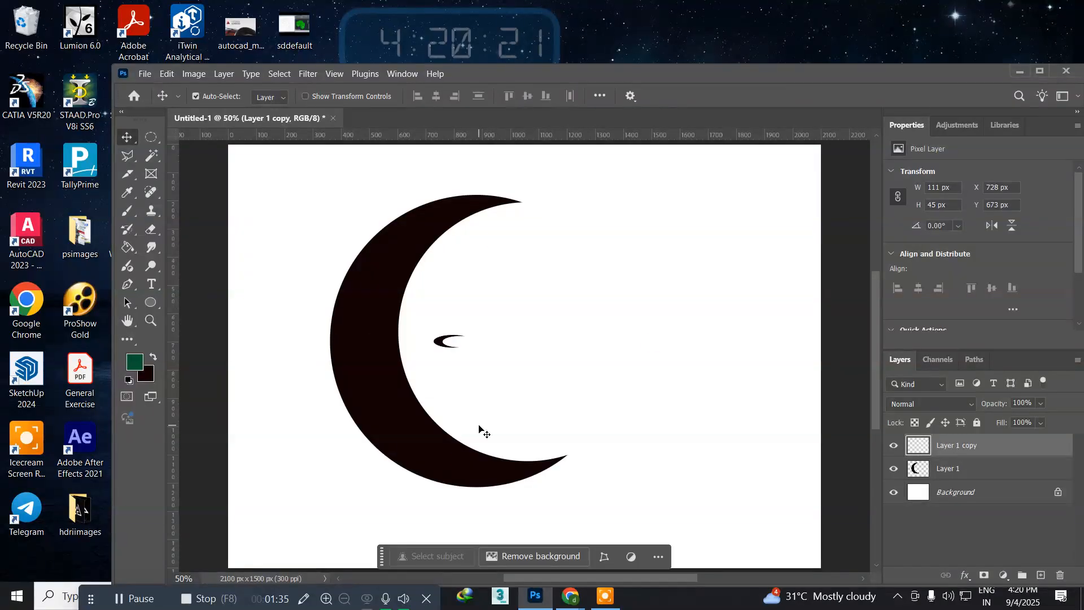
{"action": "key", "text": "ctrl+z"}
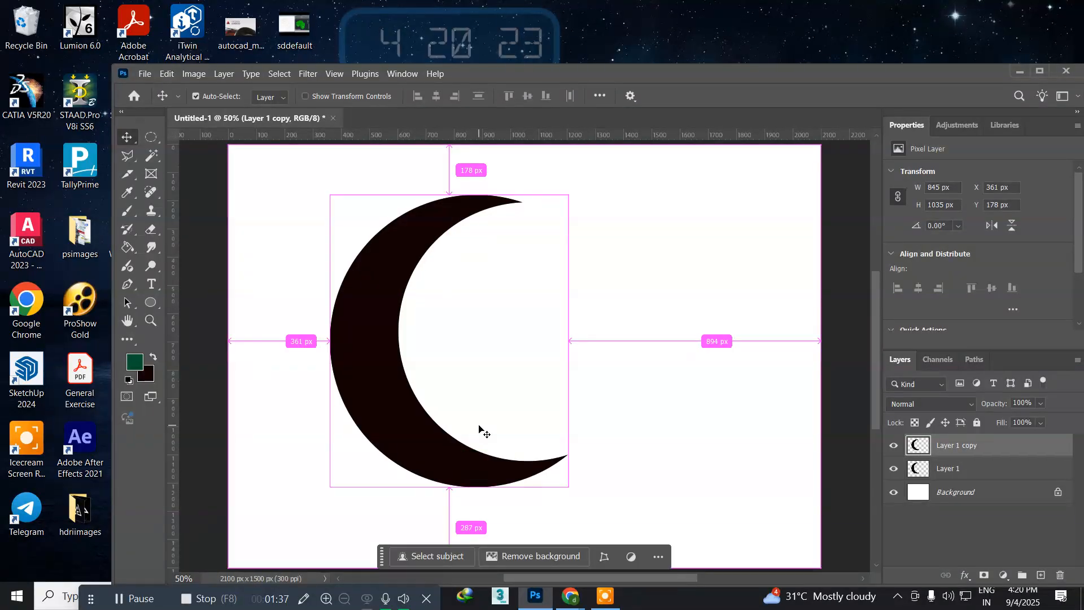
{"action": "key", "text": "ctrl+shift+z"}
{"action": "key", "text": "ctrl+z"}
{"action": "key", "text": "ctrl+shift+z"}
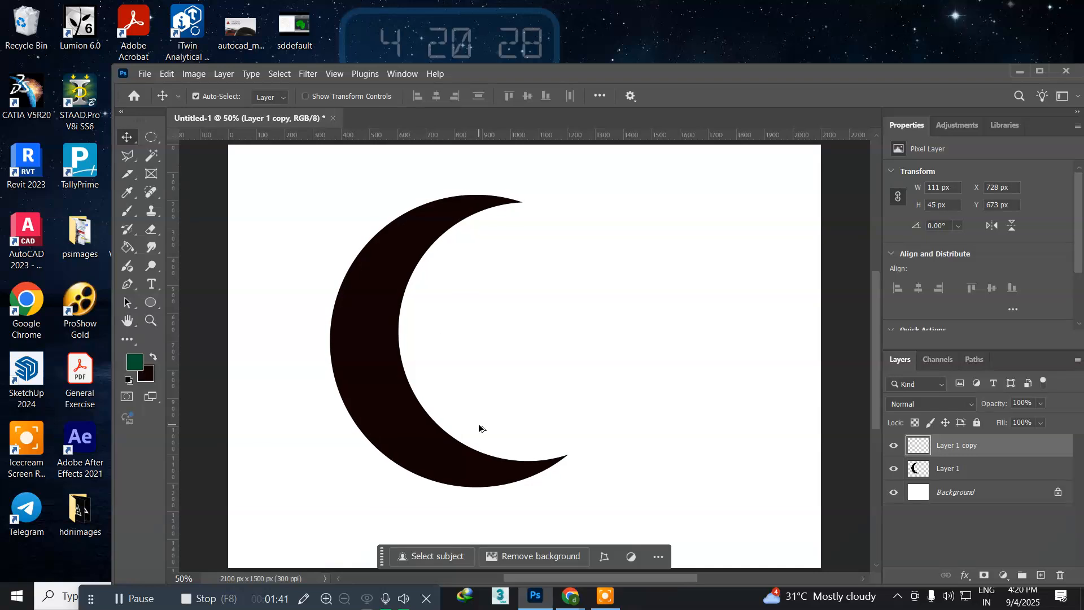
{"action": "key", "text": "ctrl+z"}
Step: Flip the crescent copy horizontally and scale it proportionally about its centre to 36.84%
{"action": "key", "text": "ctrl+t"}
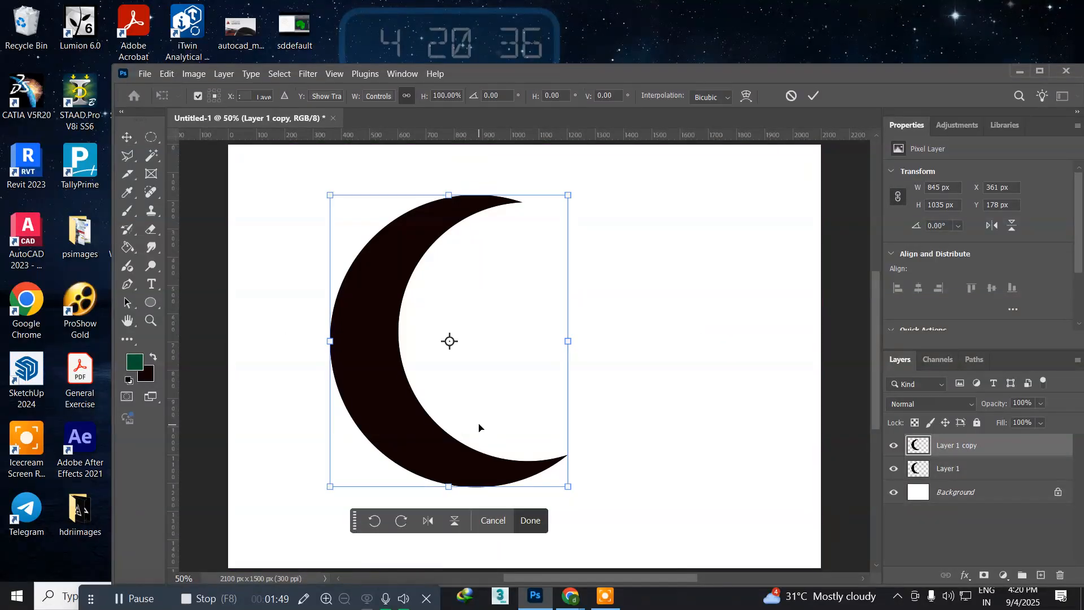
{"action": "right_click", "coordinate": [399, 337]}
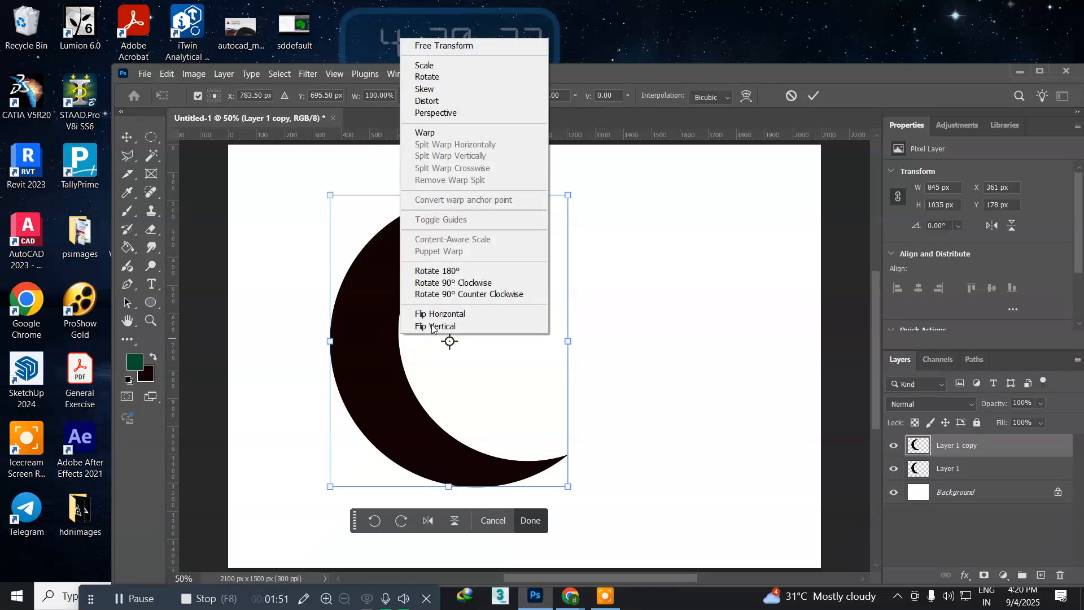
{"action": "left_click", "coordinate": [439, 312]}
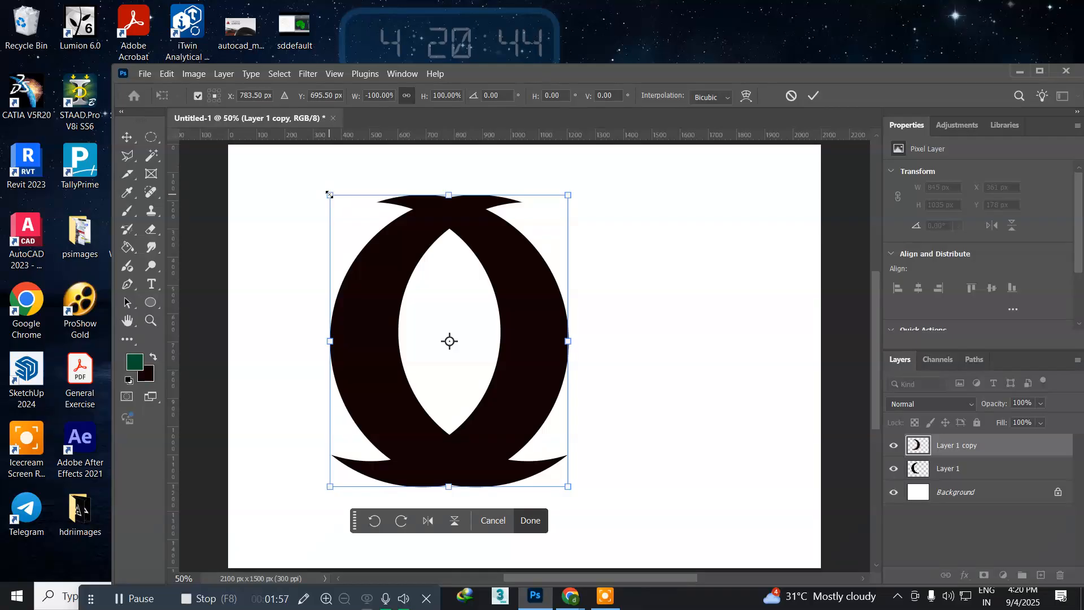
{"action": "left_click_drag", "start_coordinate": [329, 194], "coordinate": [402, 294]}
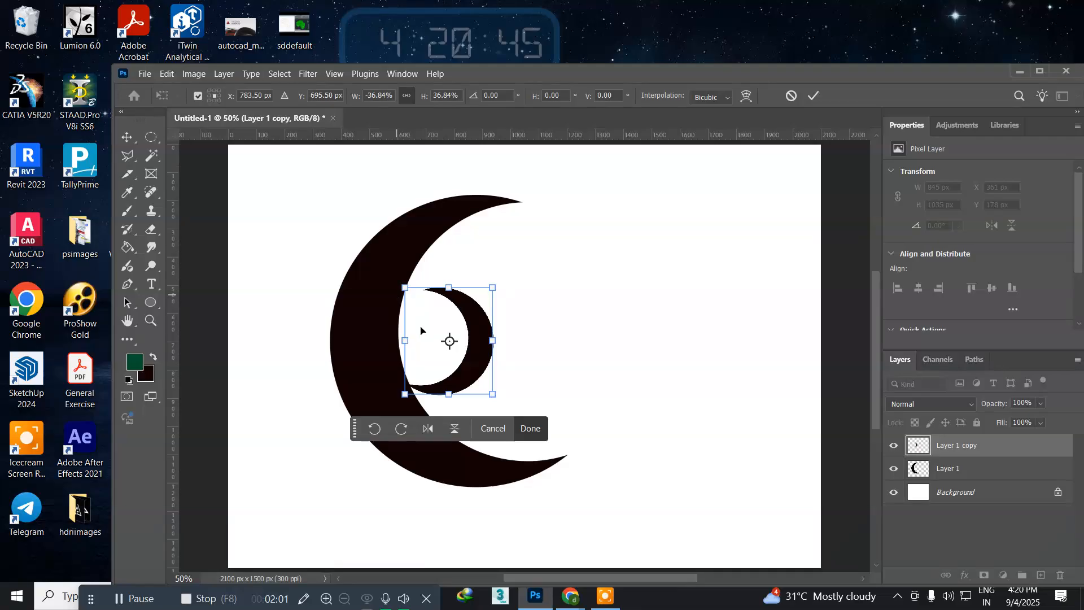
Step: Position the small crescent just above the large crescent's lower tip, centred at about X 1103 px and Y 902 px, and apply the transform
{"action": "left_click_drag", "start_coordinate": [468, 374], "coordinate": [555, 435]}
{"action": "key", "text": "Down"}
{"action": "key", "text": "Down"}
{"action": "key", "text": "Down"}
{"action": "key", "text": "Down"}
{"action": "key", "text": "Down"}
{"action": "key", "text": "Down"}
{"action": "key", "text": "Down"}
{"action": "key", "text": "Down"}
{"action": "key", "text": "Down"}
{"action": "key", "text": "Down"}
{"action": "key", "text": "Down"}
{"action": "key", "text": "Down"}
{"action": "key", "text": "Down"}
{"action": "key", "text": "Down"}
{"action": "key", "text": "Down"}
{"action": "key", "text": "Down"}
{"action": "key", "text": "Right"}
{"action": "key", "text": "Right"}
{"action": "key", "text": "Right"}
{"action": "key", "text": "Right"}
{"action": "key", "text": "Right"}
{"action": "key", "text": "Right"}
{"action": "key", "text": "Right"}
{"action": "key", "text": "Right"}
{"action": "key", "text": "Right"}
{"action": "key", "text": "Right"}
{"action": "key", "text": "Right"}
{"action": "key", "text": "Right"}
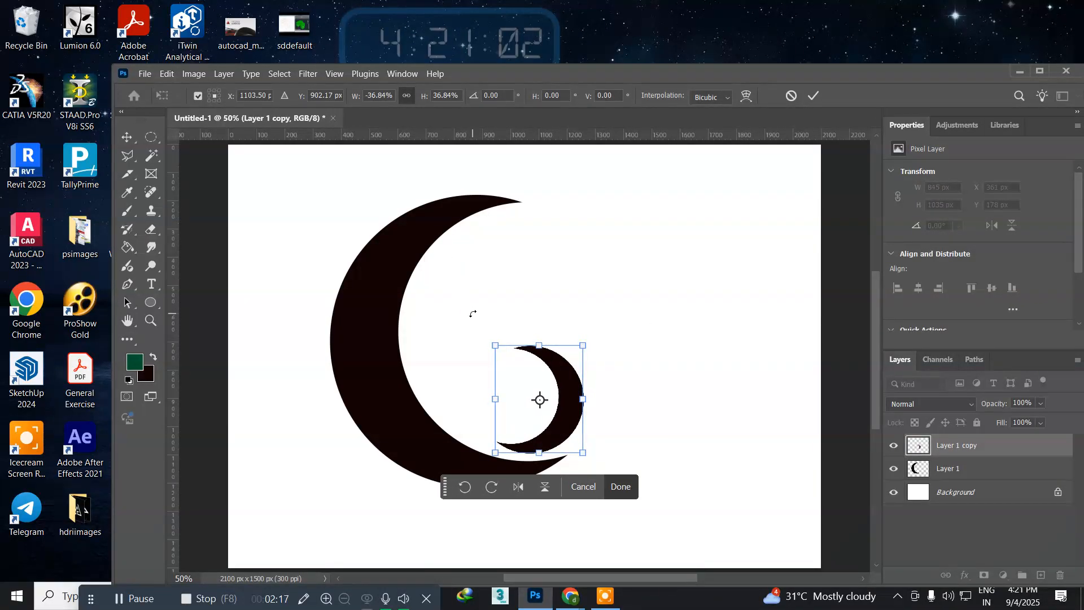
{"action": "key", "text": "Return"}
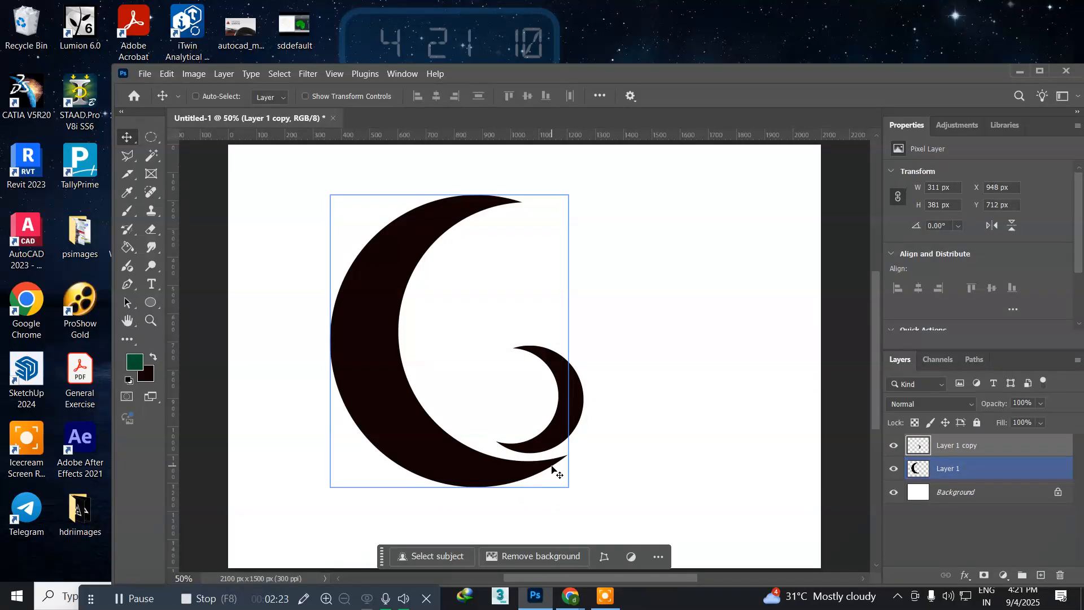
Step: Select the large and small crescent layers together and delete them
{"action": "left_click", "coordinate": [552, 468], "text": "ctrl+shift"}
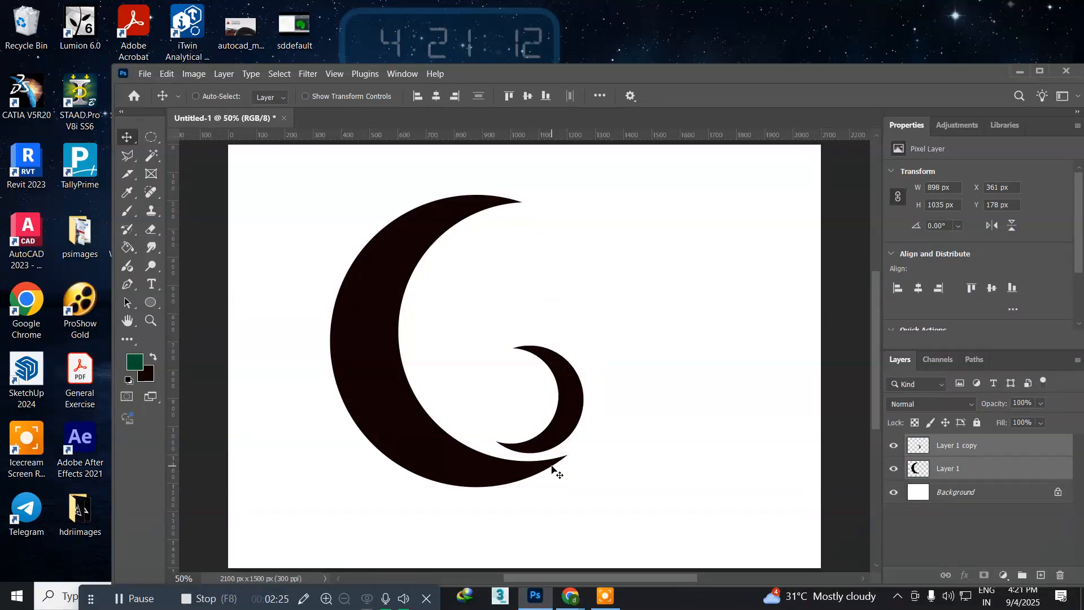
{"action": "key", "text": "Delete"}
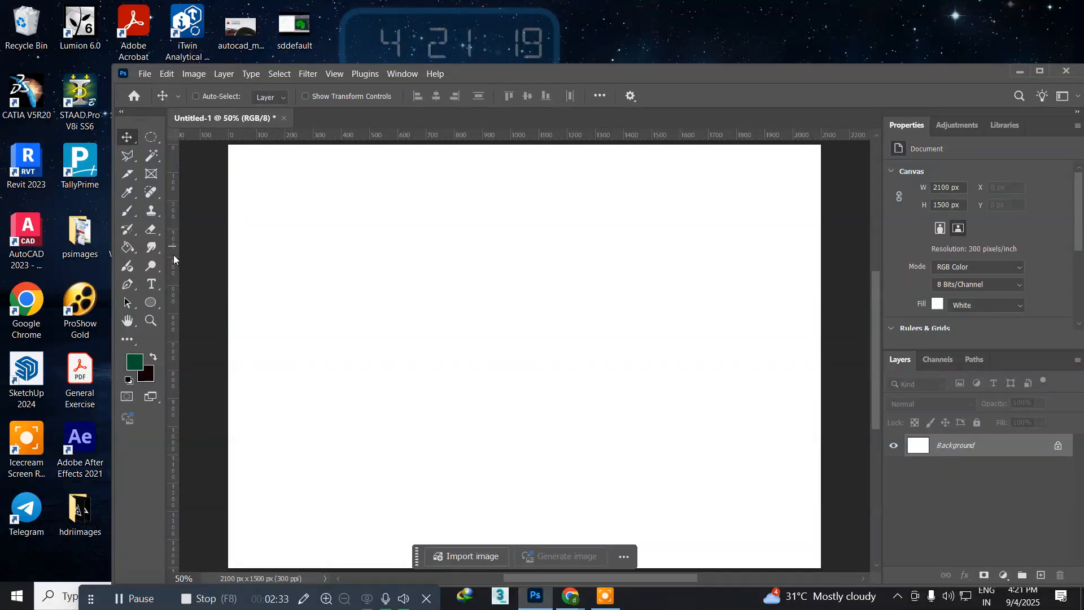
Step: Add a vertical guide at about 970 px and draw a closed, angular L-shaped path with the Pen tool, its open side against the guide
{"action": "left_click_drag", "start_coordinate": [174, 259], "coordinate": [503, 334]}
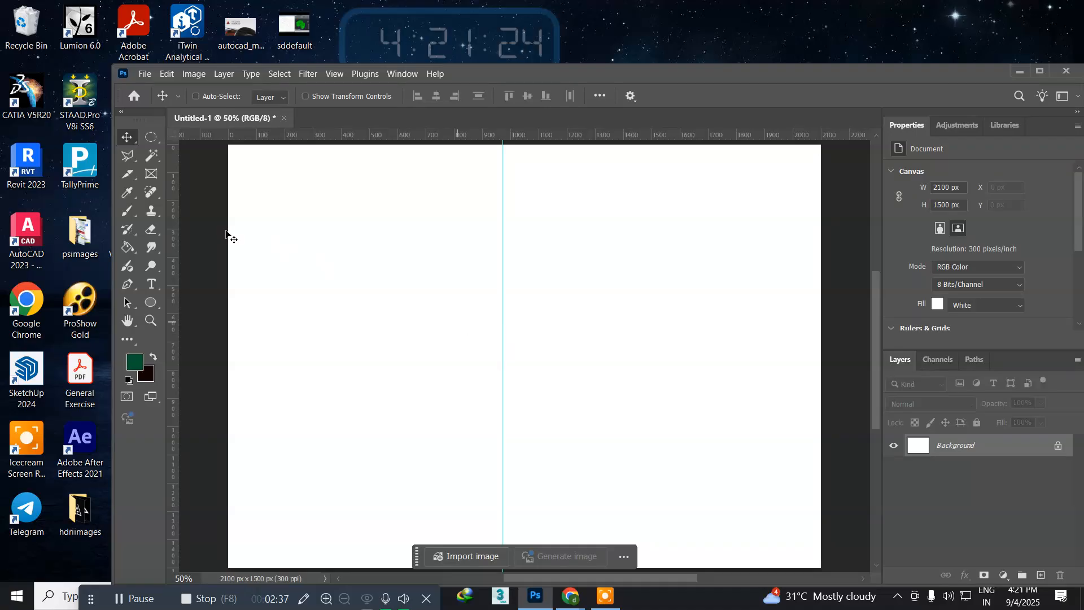
{"action": "right_click", "coordinate": [125, 289]}
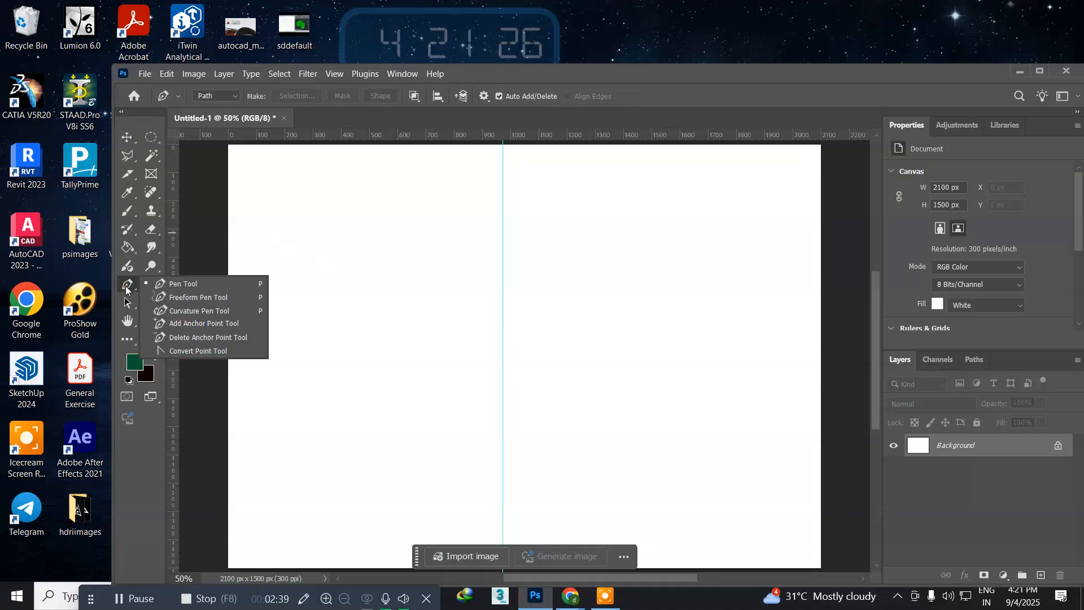
{"action": "left_click", "coordinate": [167, 281]}
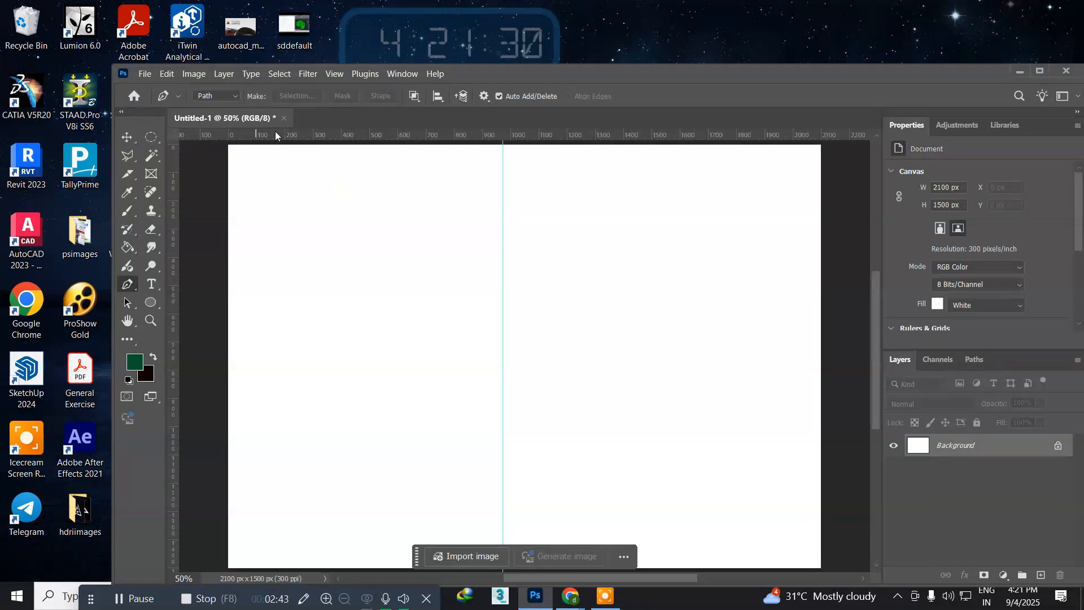
{"action": "left_click", "coordinate": [503, 286]}
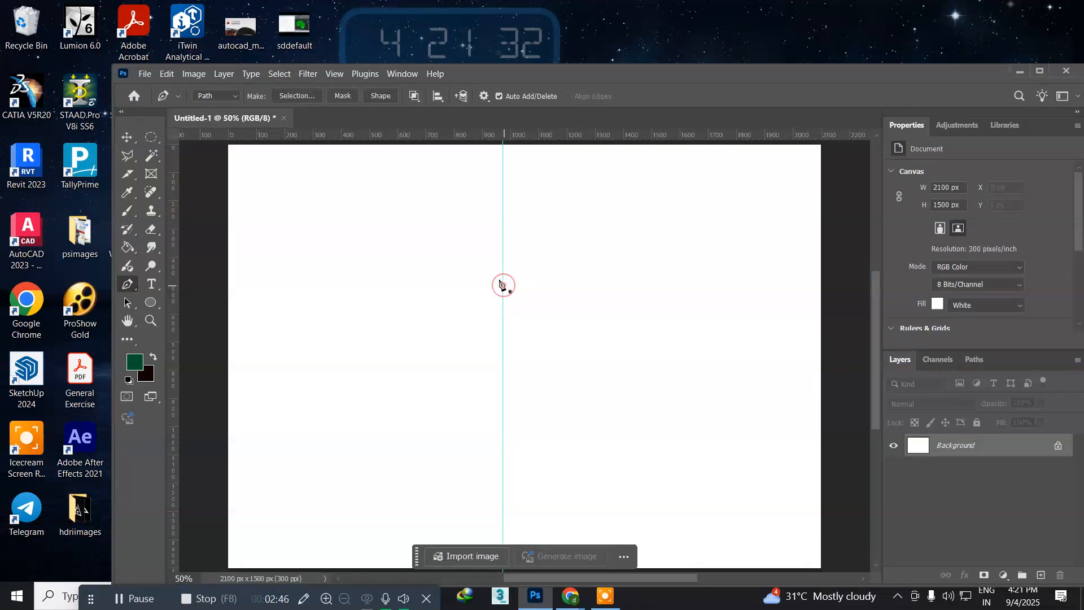
{"action": "left_click", "coordinate": [443, 247]}
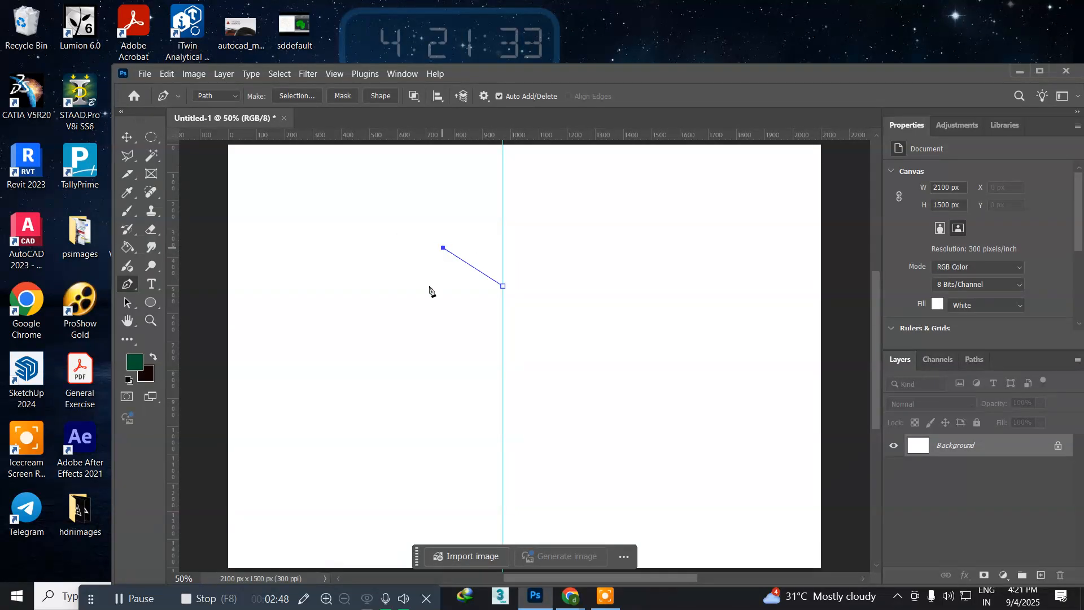
{"action": "left_click", "coordinate": [384, 438]}
{"action": "left_click", "coordinate": [502, 435]}
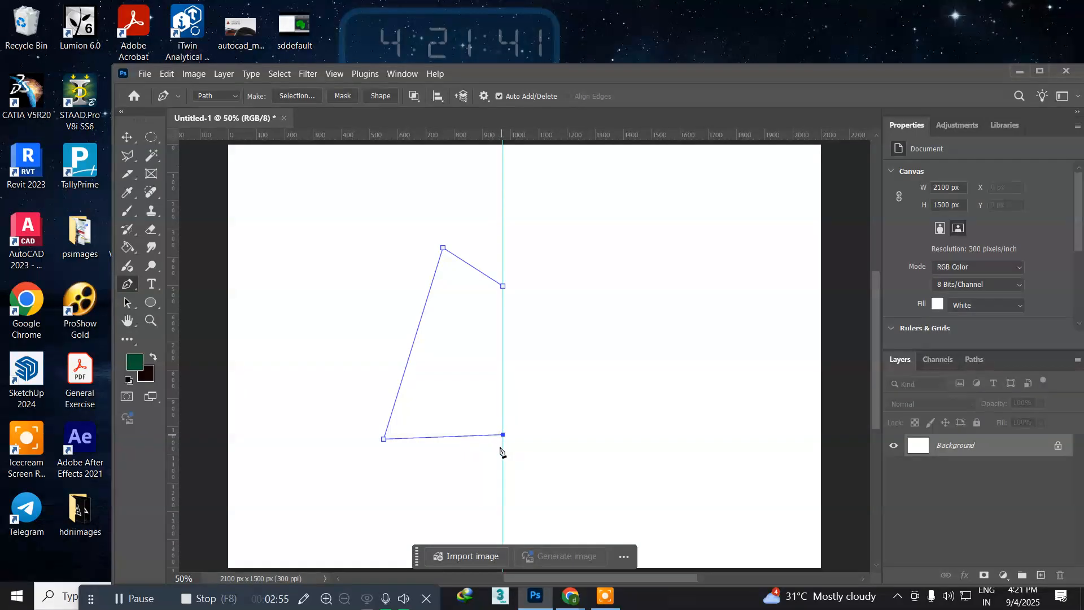
{"action": "left_click", "coordinate": [502, 455]}
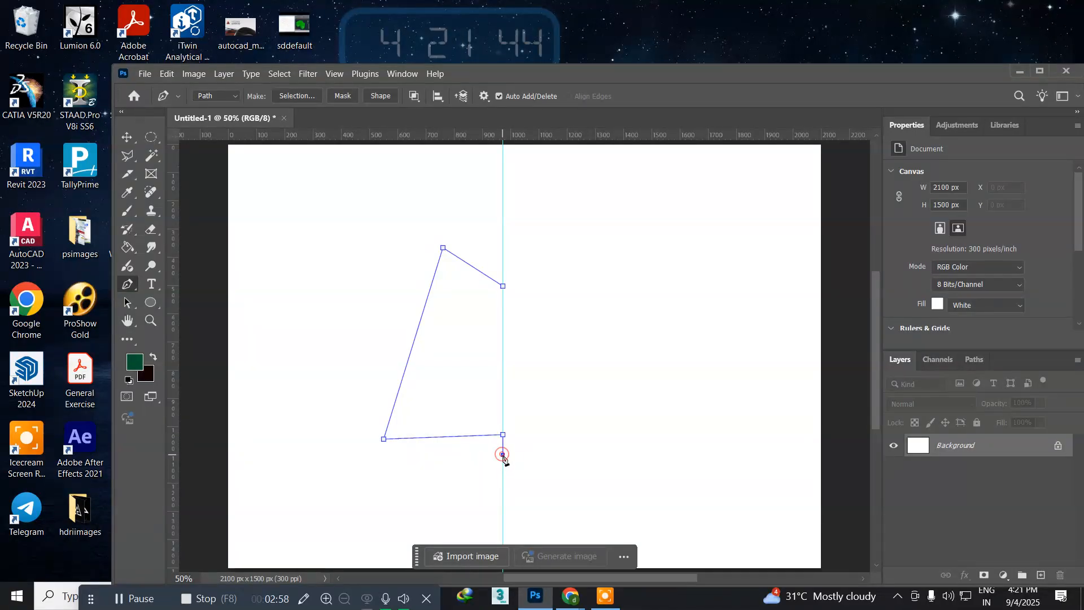
{"action": "left_click", "coordinate": [357, 463]}
{"action": "left_click", "coordinate": [429, 229]}
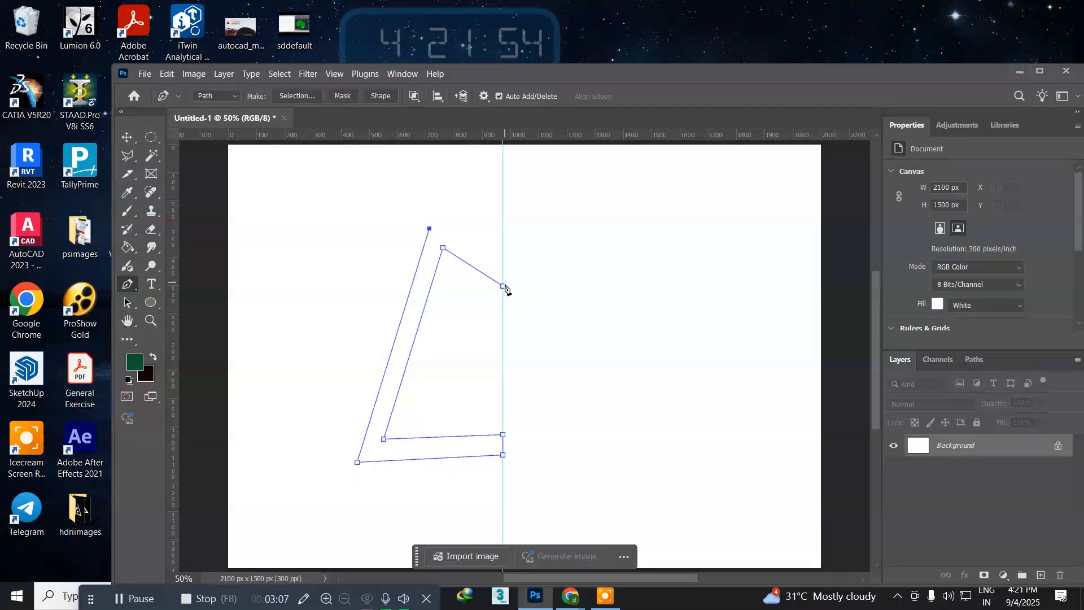
{"action": "left_click", "coordinate": [503, 286]}
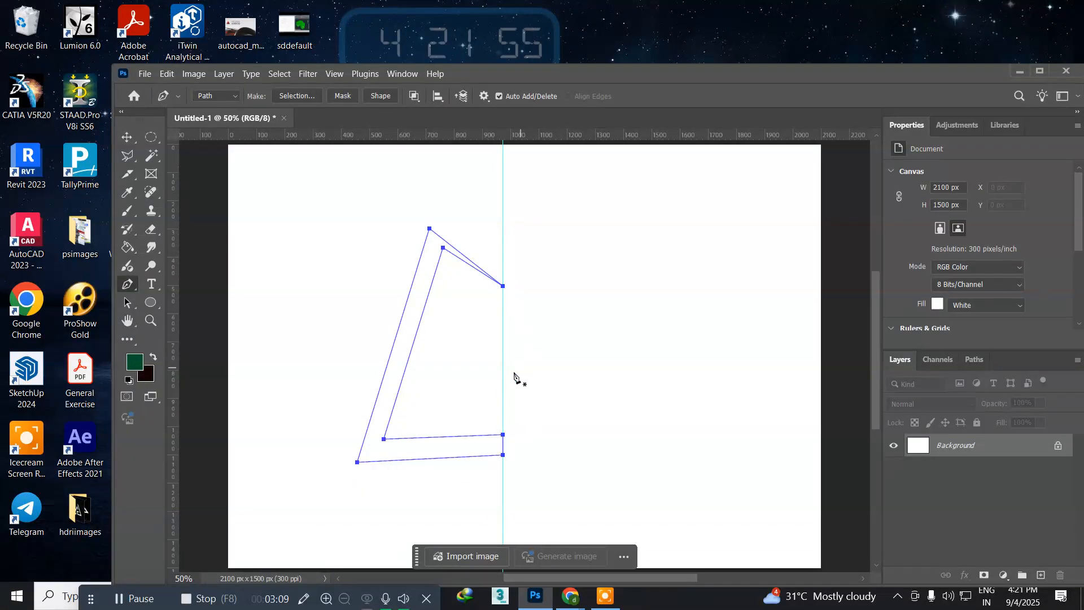
Step: Convert the closed pen path to a selection and create a new layer for it
{"action": "key", "text": "ctrl+Return"}
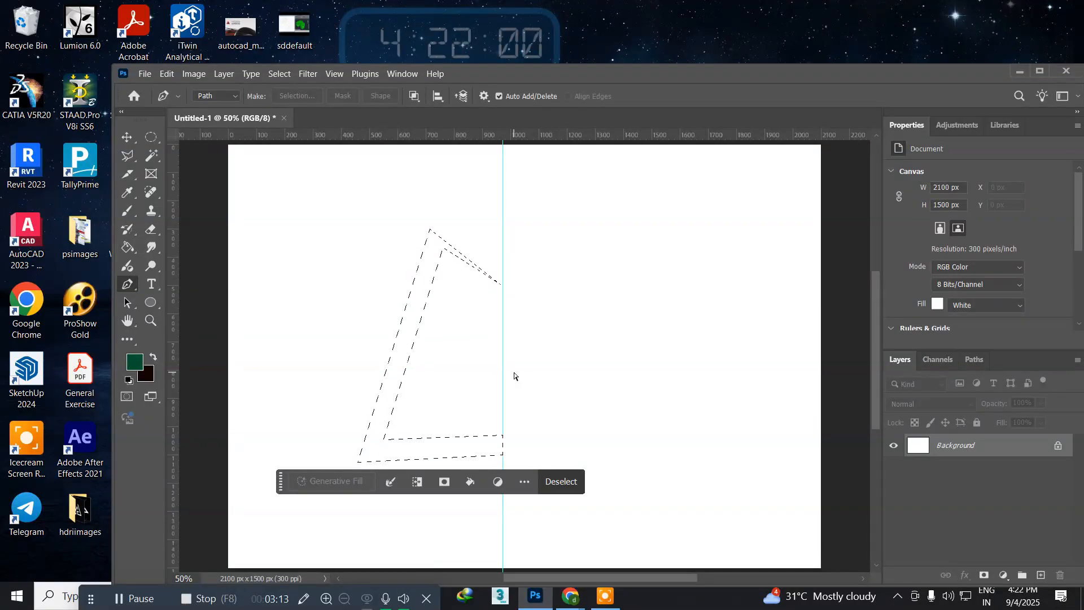
{"action": "key", "text": "ctrl+shift+n"}
{"action": "key", "text": "Return"}
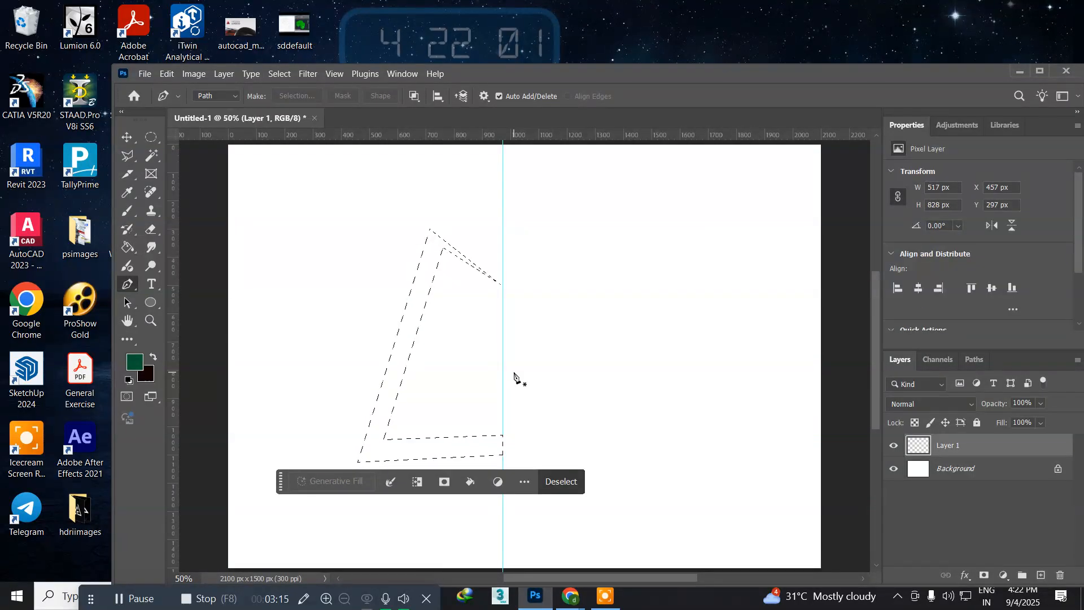
Step: Fill the L-shaped selection with the dark green foreground colour and deselect it
{"action": "key", "text": "alt+BackSpace"}
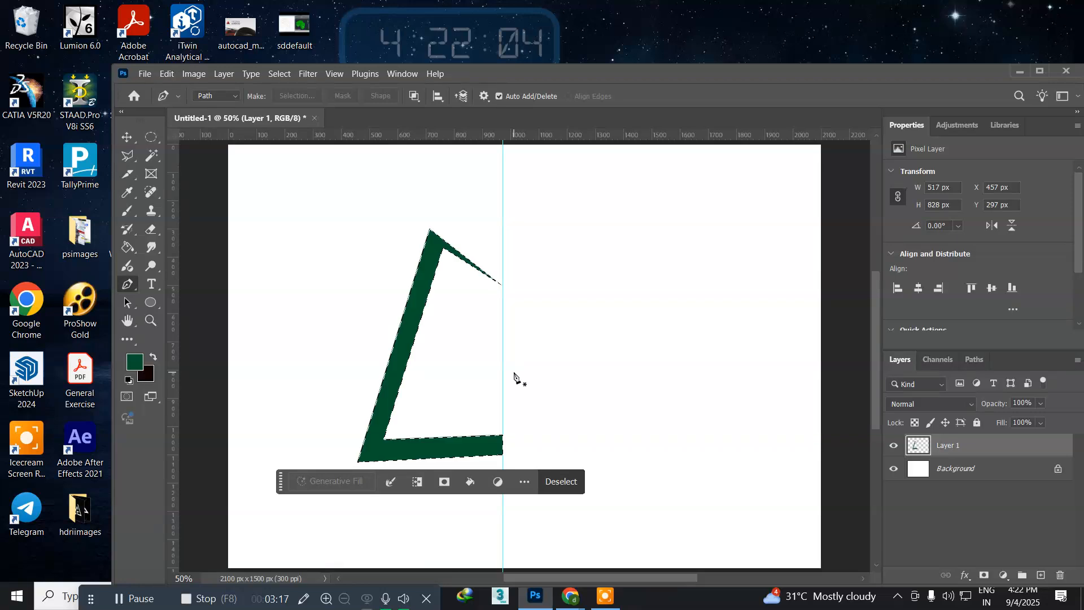
{"action": "key", "text": "ctrl+d"}
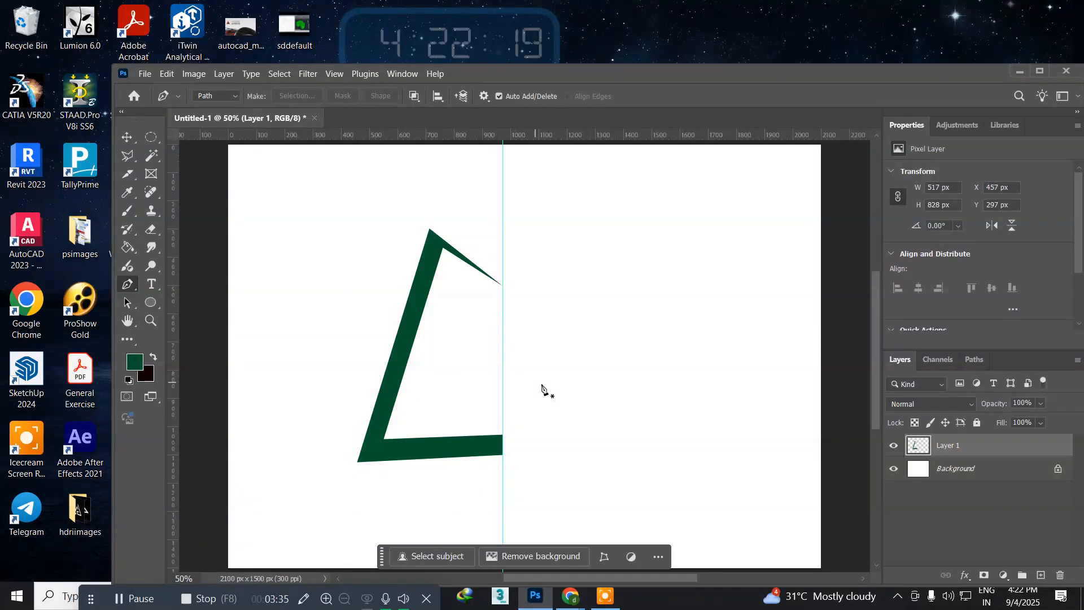
Step: Draw a closed, angular hooked path about 666 by 556 px with the Pen tool, crossing the guide and facing the green shape
{"action": "left_click", "coordinate": [502, 368]}
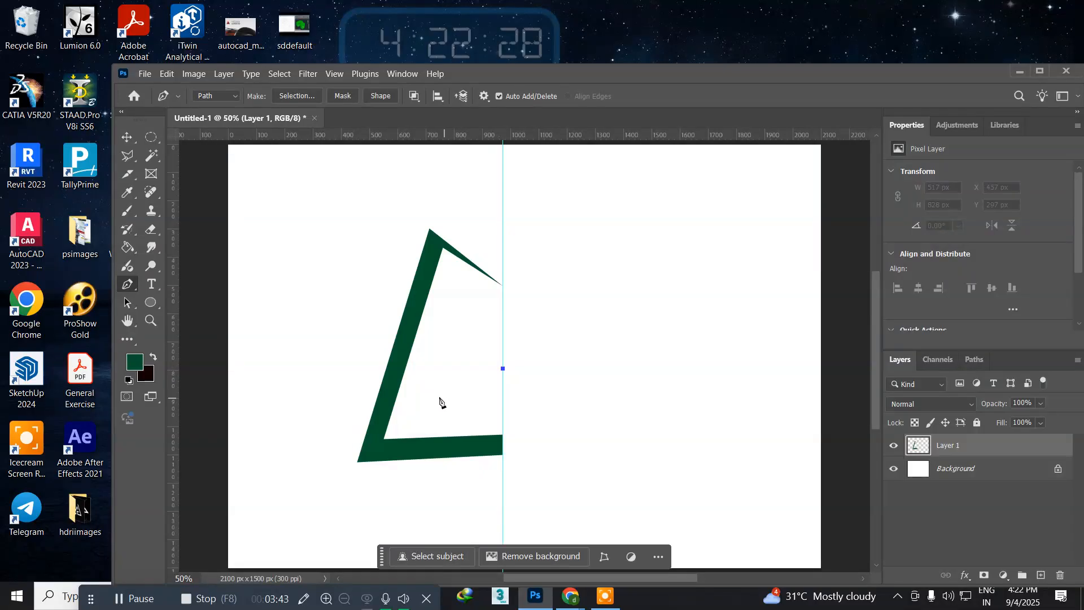
{"action": "left_click", "coordinate": [447, 382]}
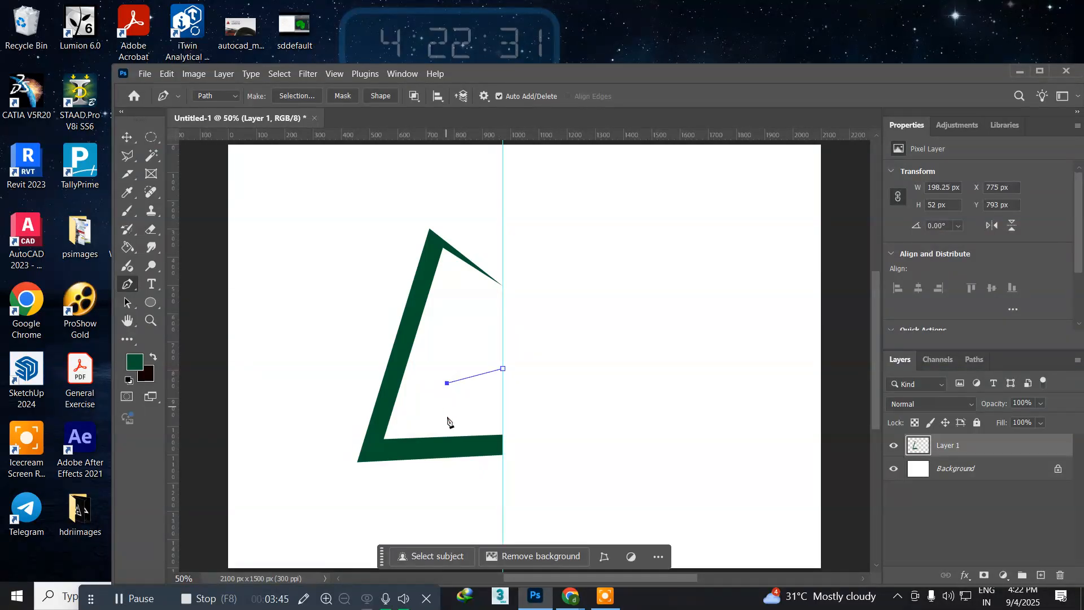
{"action": "left_click", "coordinate": [453, 427]}
{"action": "left_click", "coordinate": [503, 420]}
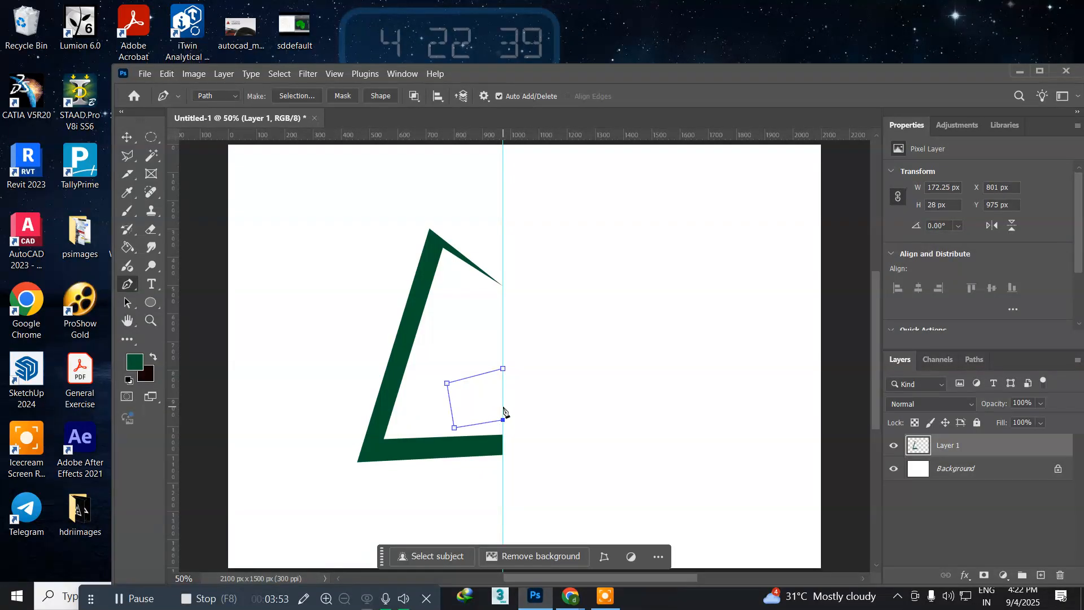
{"action": "left_click", "coordinate": [518, 432]}
{"action": "left_click", "coordinate": [511, 457]}
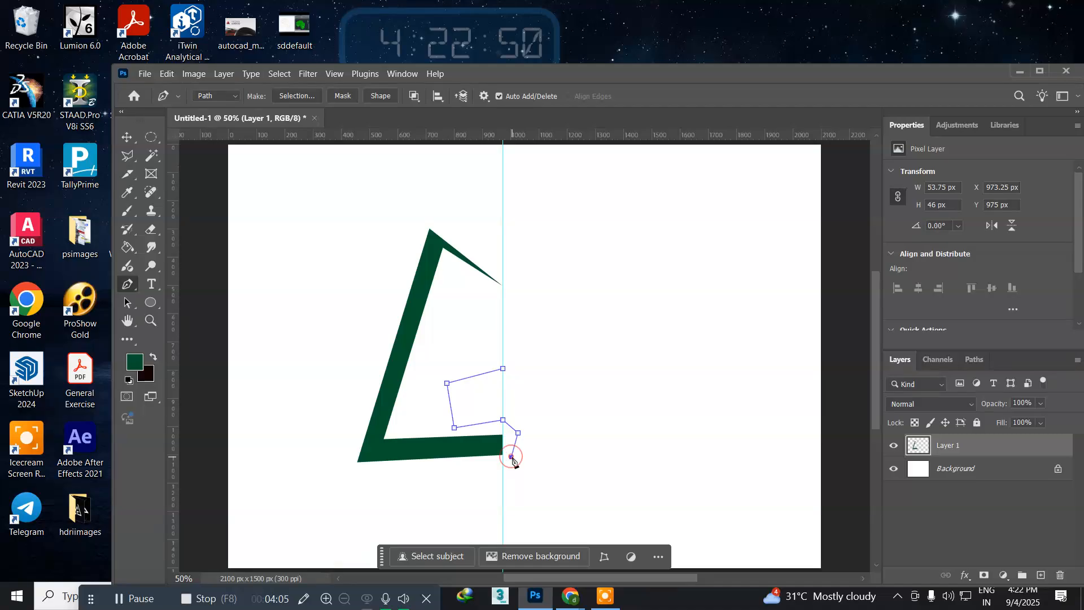
{"action": "left_click", "coordinate": [635, 449]}
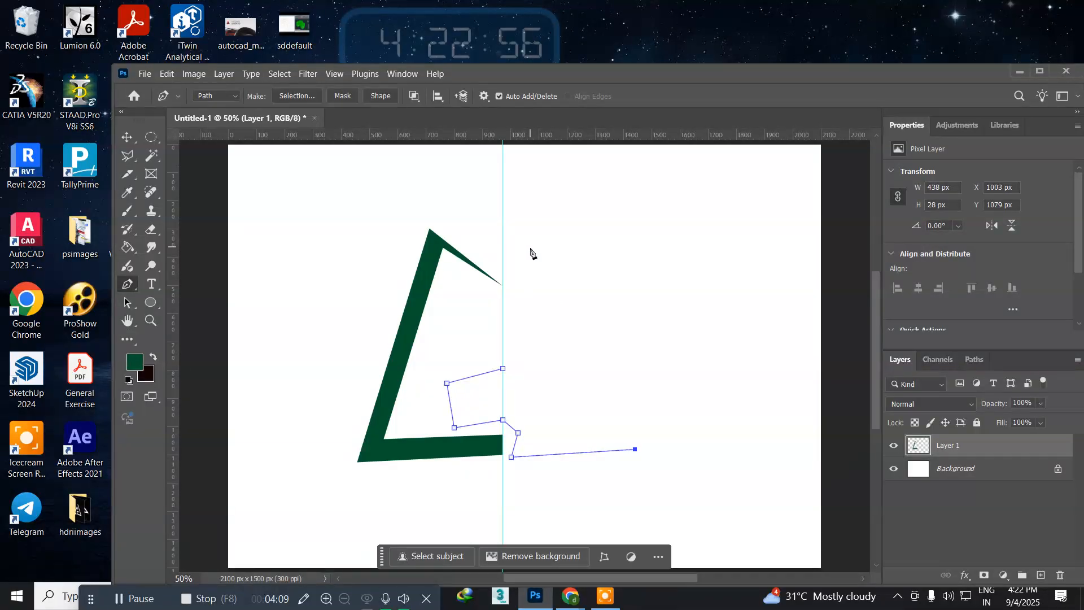
{"action": "left_click", "coordinate": [525, 300]}
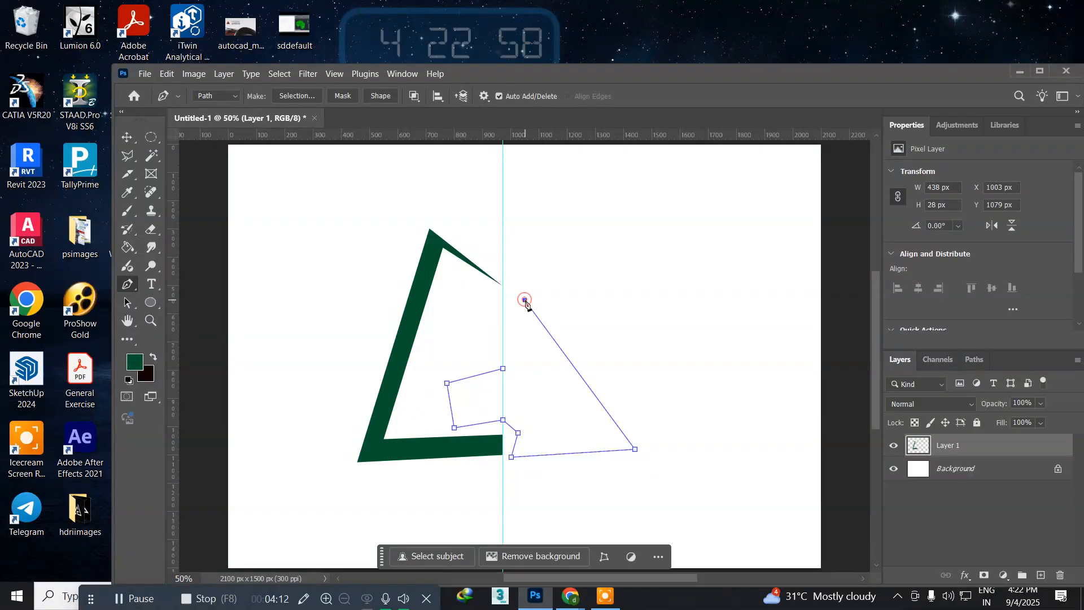
{"action": "left_click", "coordinate": [490, 305]}
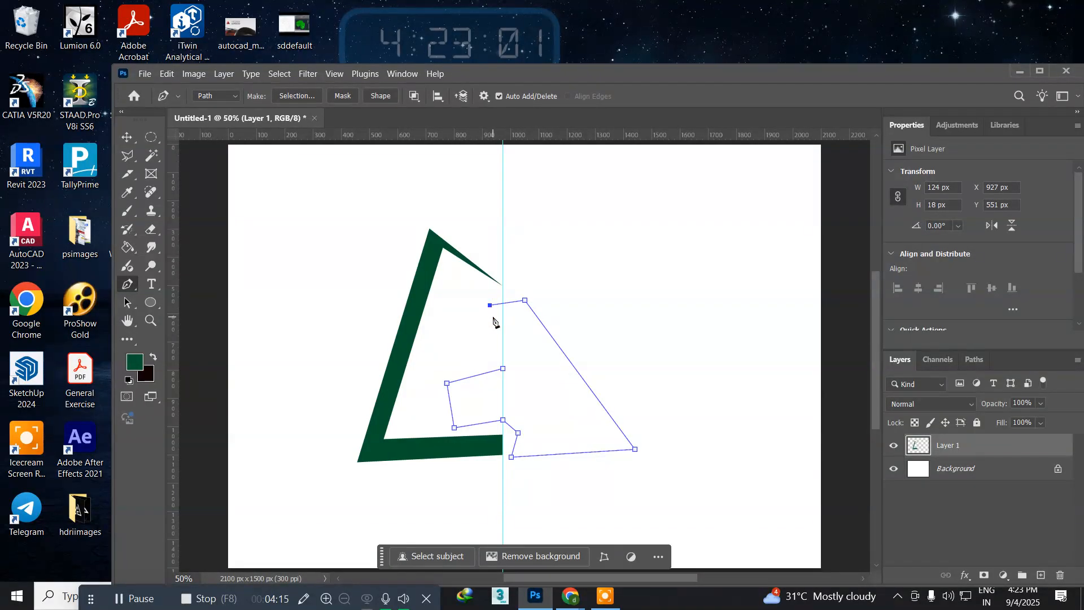
{"action": "left_click", "coordinate": [489, 320]}
{"action": "left_click", "coordinate": [526, 321]}
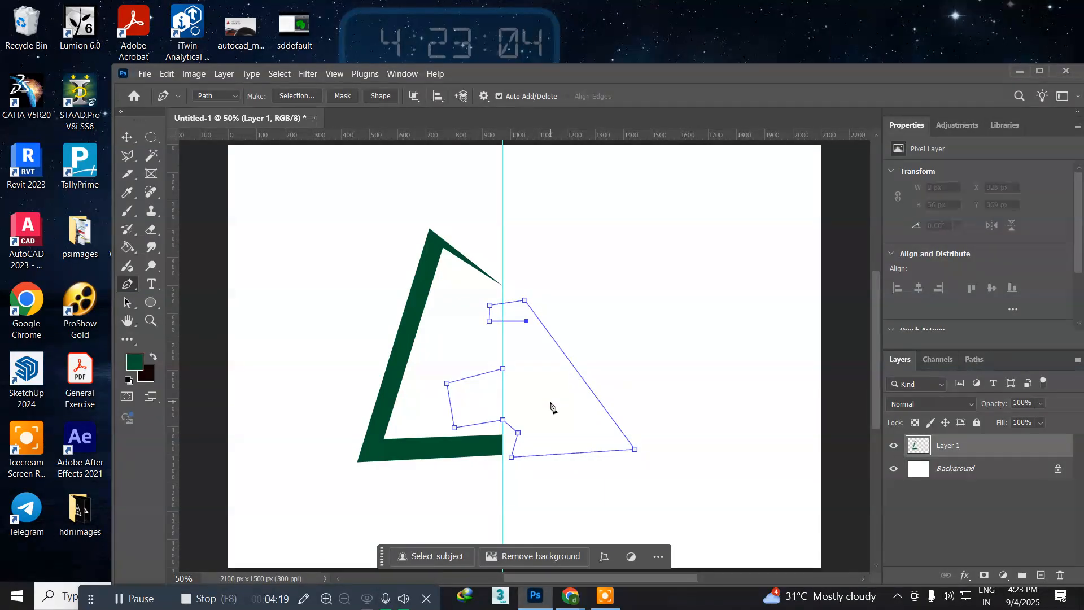
{"action": "left_click", "coordinate": [579, 422]}
{"action": "left_click", "coordinate": [533, 424]}
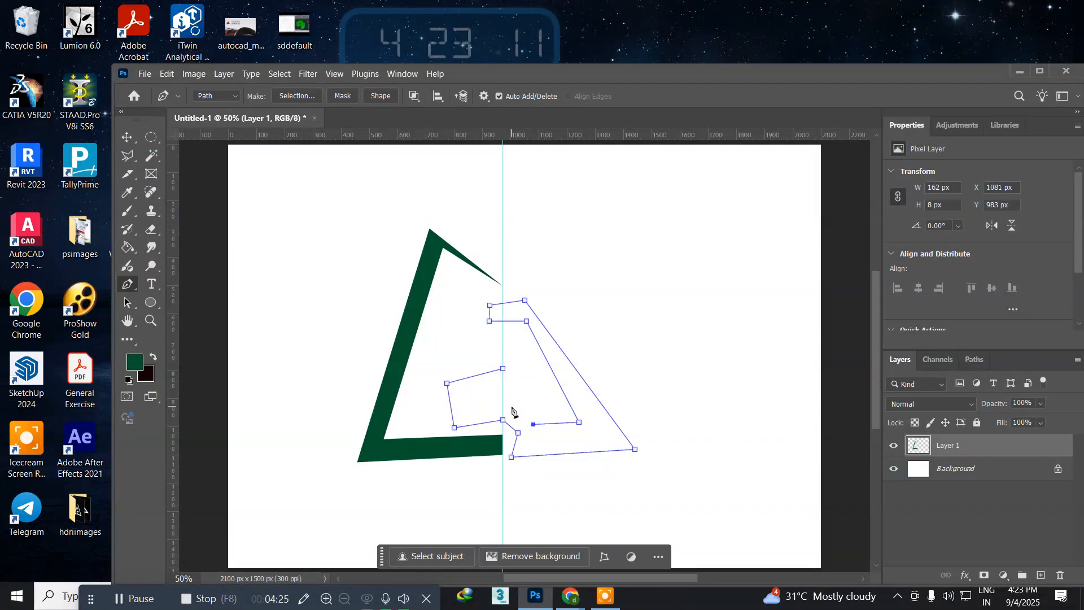
{"action": "left_click", "coordinate": [511, 407]}
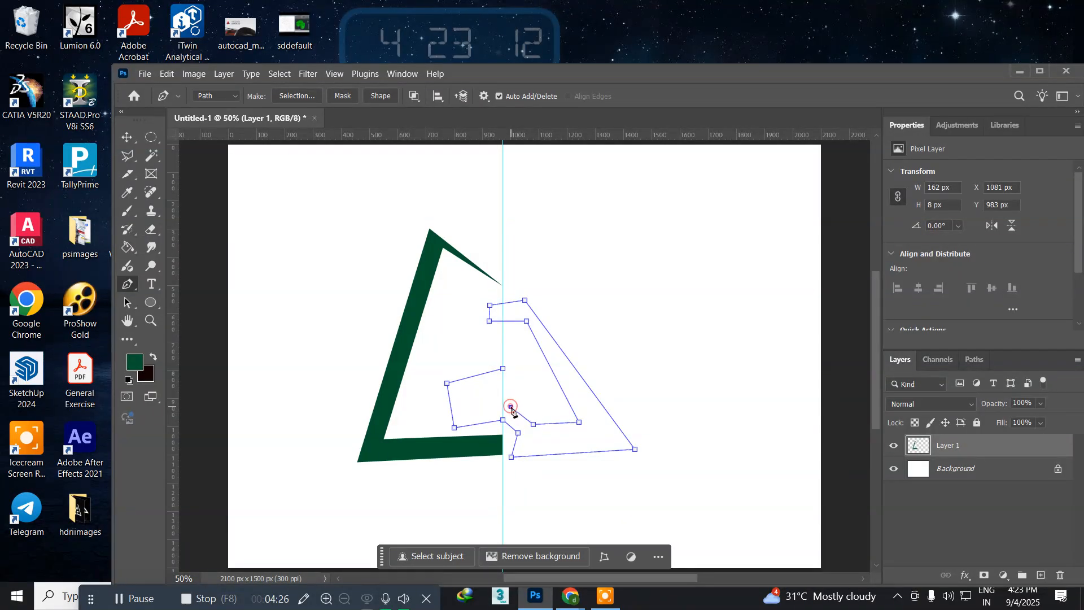
{"action": "left_click", "coordinate": [474, 406]}
{"action": "left_click", "coordinate": [466, 388]}
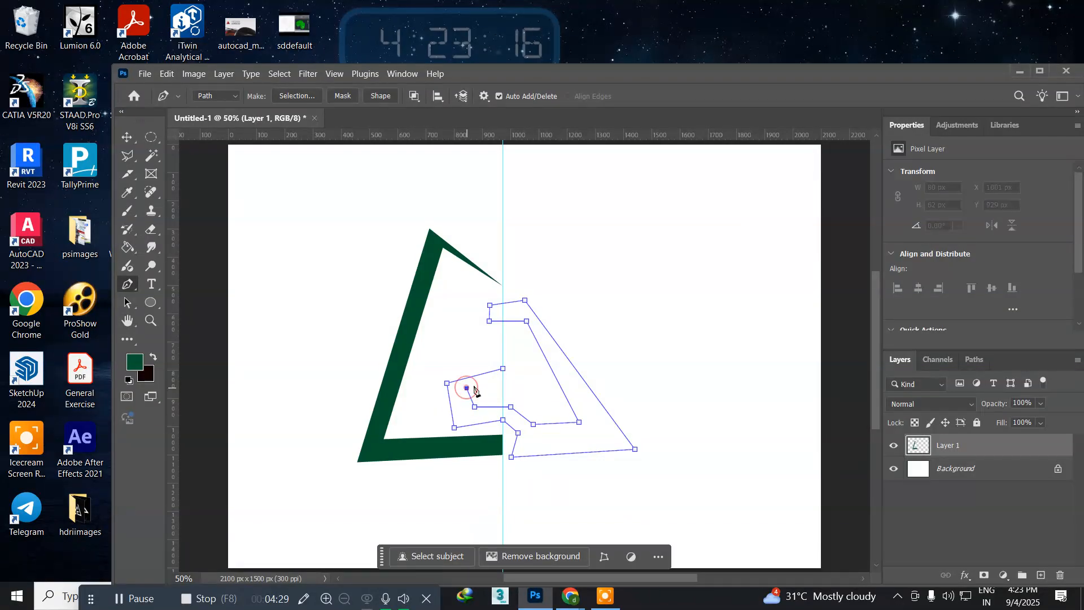
{"action": "left_click", "coordinate": [504, 369]}
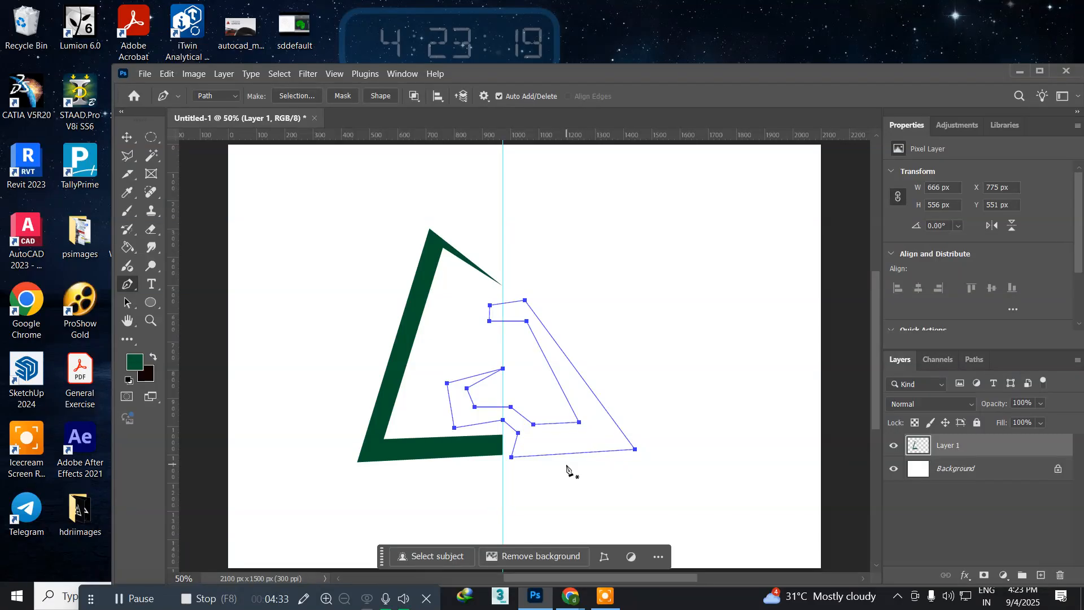
Step: Convert the hooked path to a selection, fill it with the near-black background colour on a new layer, and deselect
{"action": "key", "text": "ctrl+Return"}
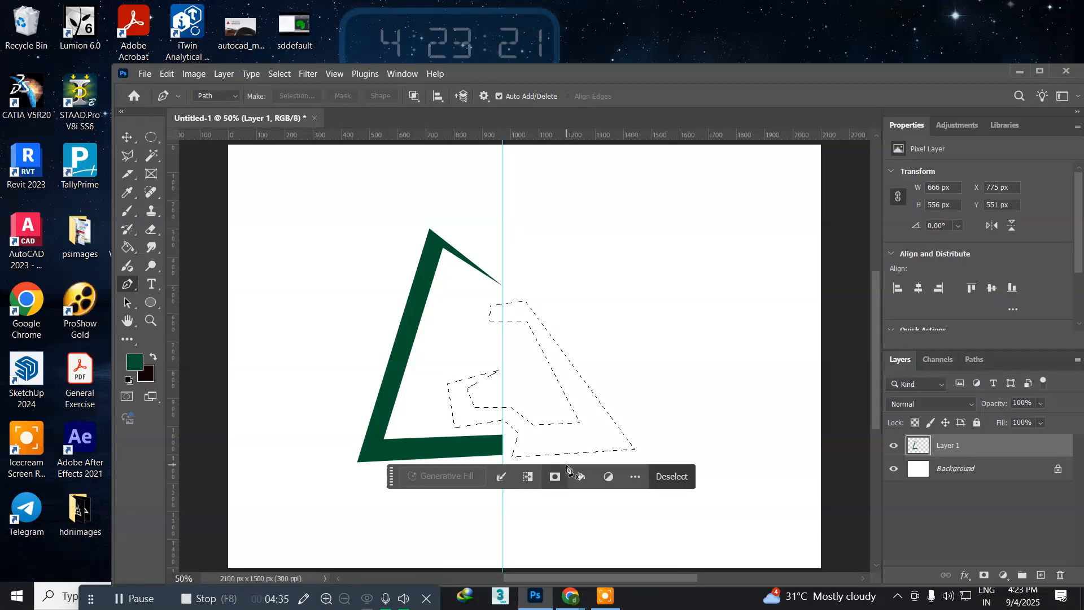
{"action": "key", "text": "ctrl+shift+n"}
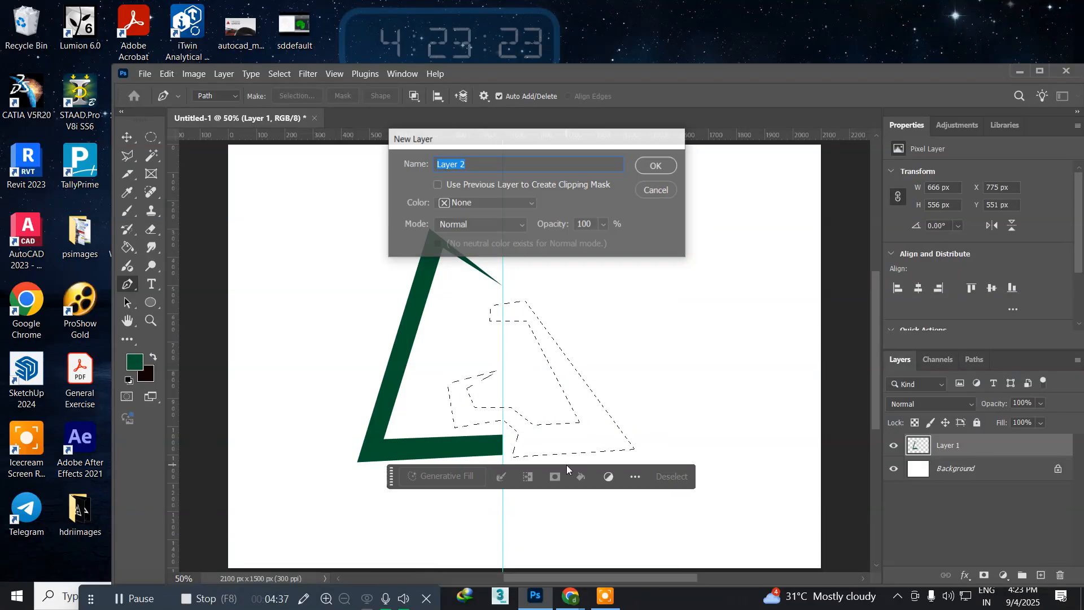
{"action": "key", "text": "Return"}
{"action": "key", "text": "ctrl+BackSpace"}
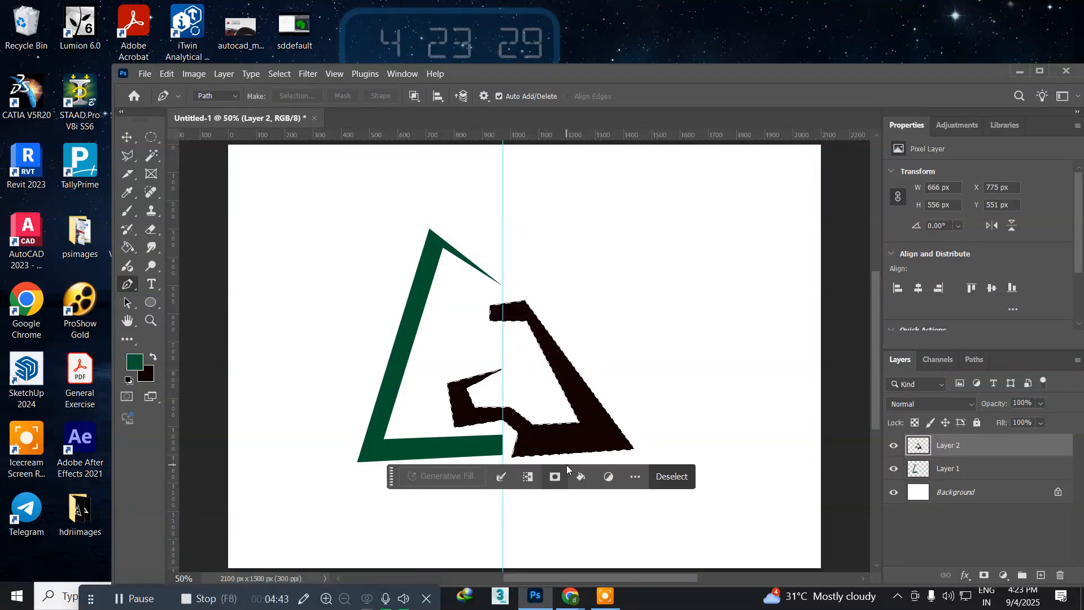
{"action": "key", "text": "ctrl+d"}
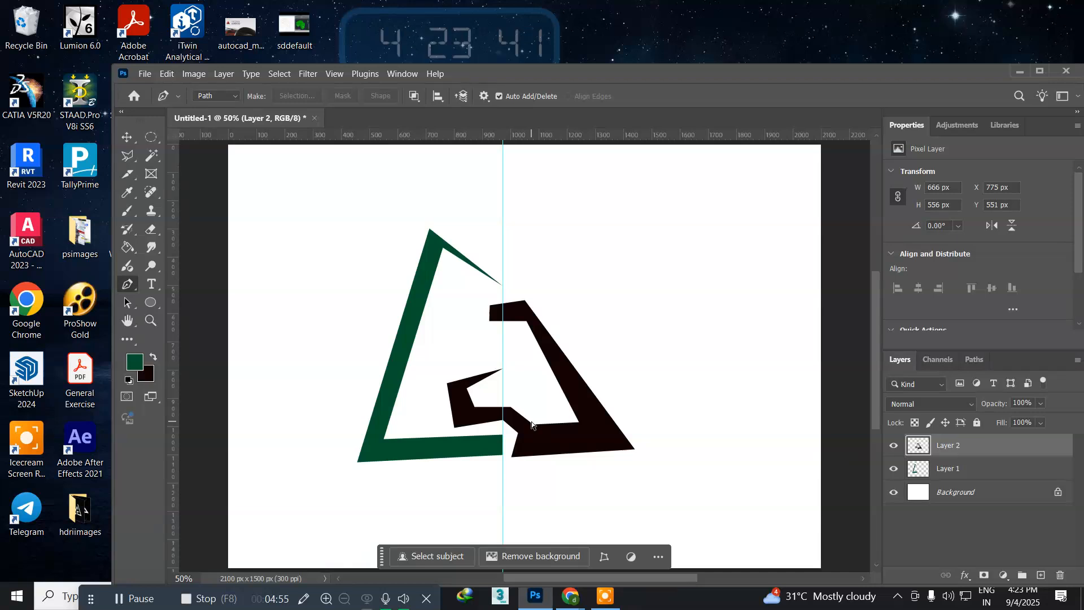
Step: Delete both shape layers and close the document without saving it
{"action": "key", "text": "ctrl+alt+a"}
{"action": "key", "text": "Delete"}
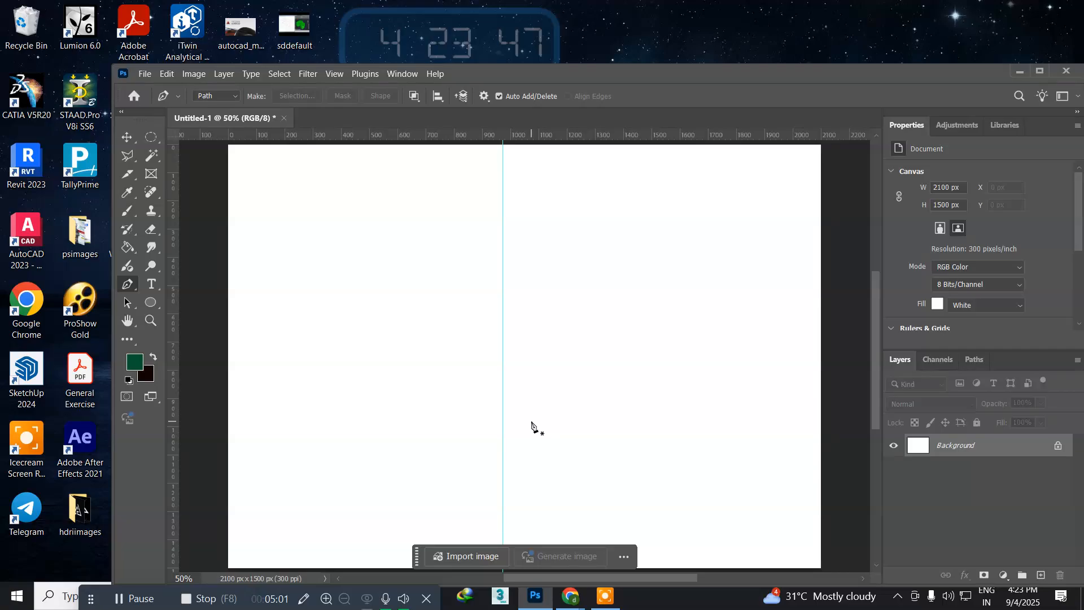
{"action": "left_click", "coordinate": [284, 118]}
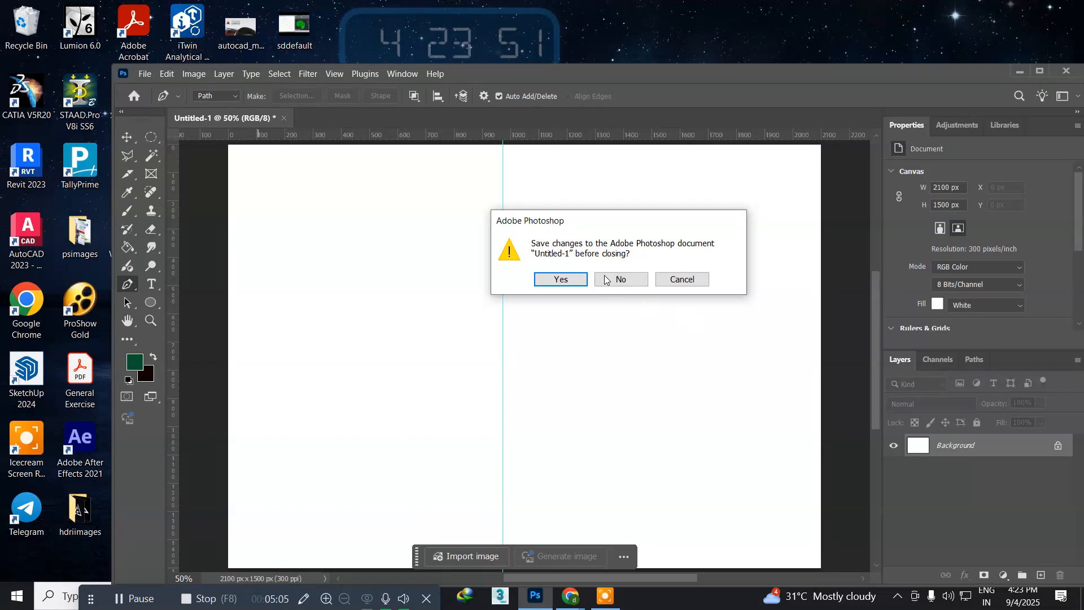
{"action": "left_click", "coordinate": [622, 278]}
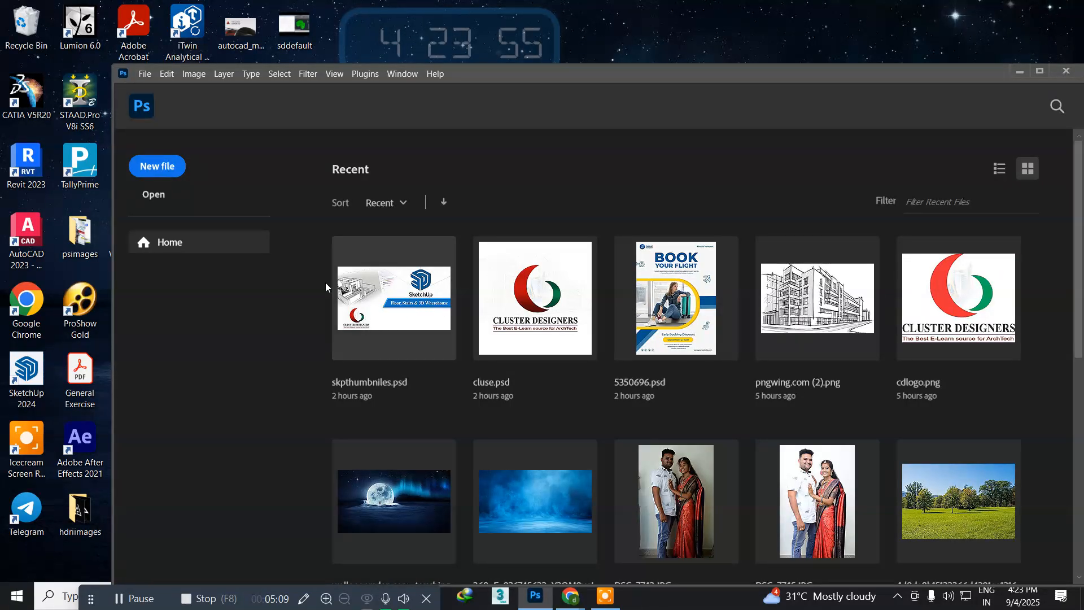
Step: Create a new document 21 cm wide and 29 cm high, with the dimensions in centimeters
{"action": "left_click", "coordinate": [167, 174]}
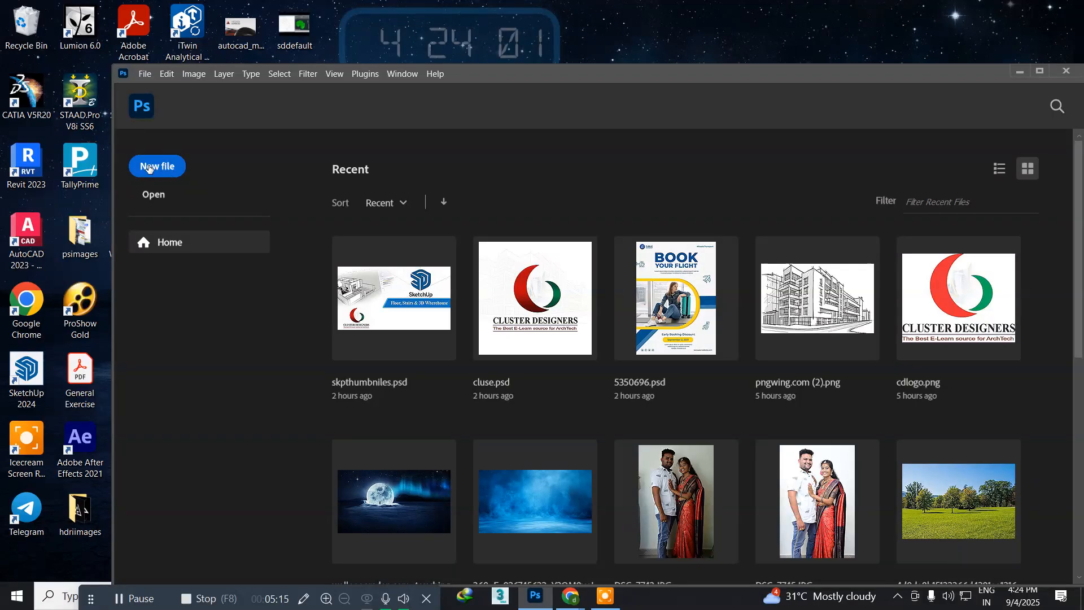
{"action": "left_click", "coordinate": [148, 168]}
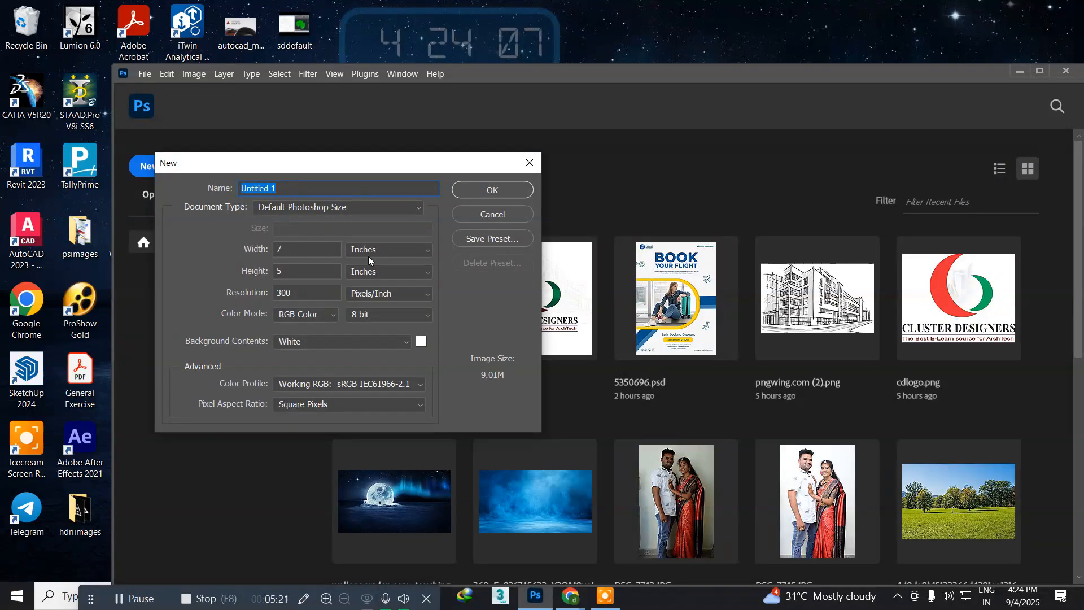
{"action": "left_click", "coordinate": [381, 250]}
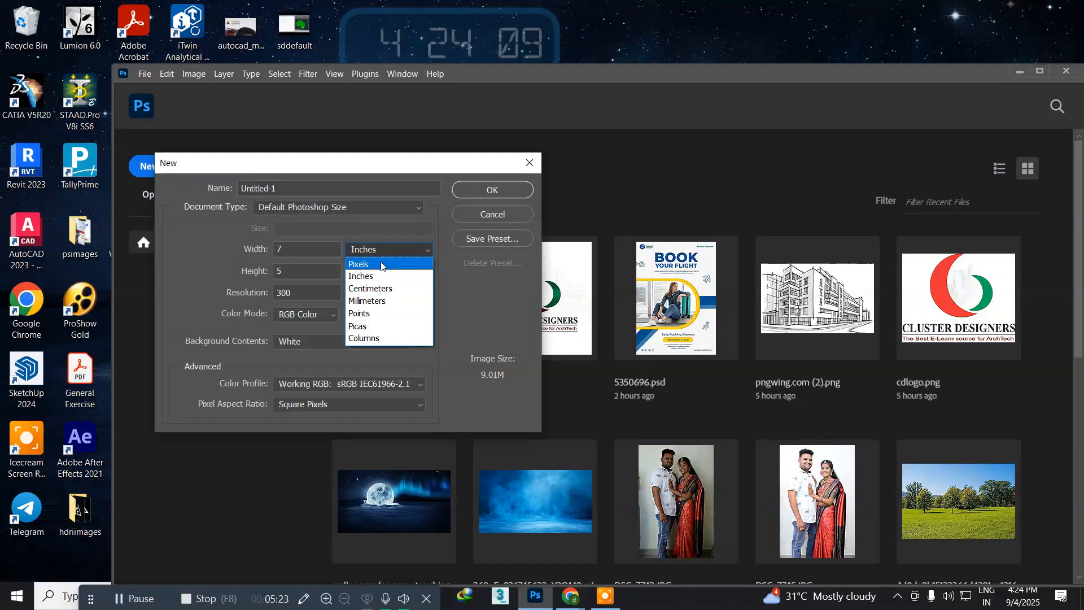
{"action": "left_click", "coordinate": [385, 289]}
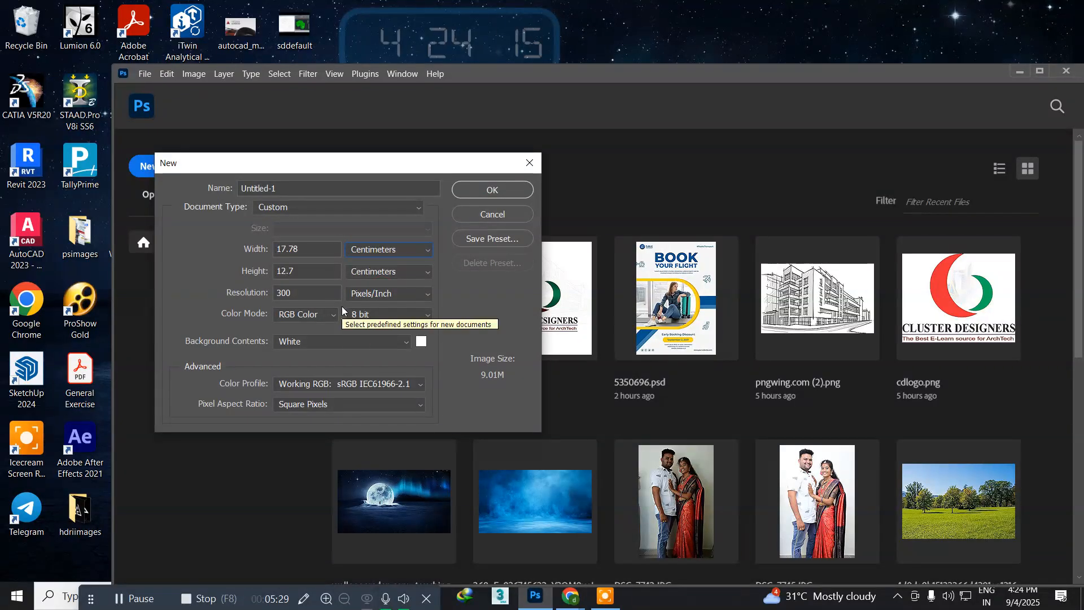
{"action": "left_click", "coordinate": [302, 255]}
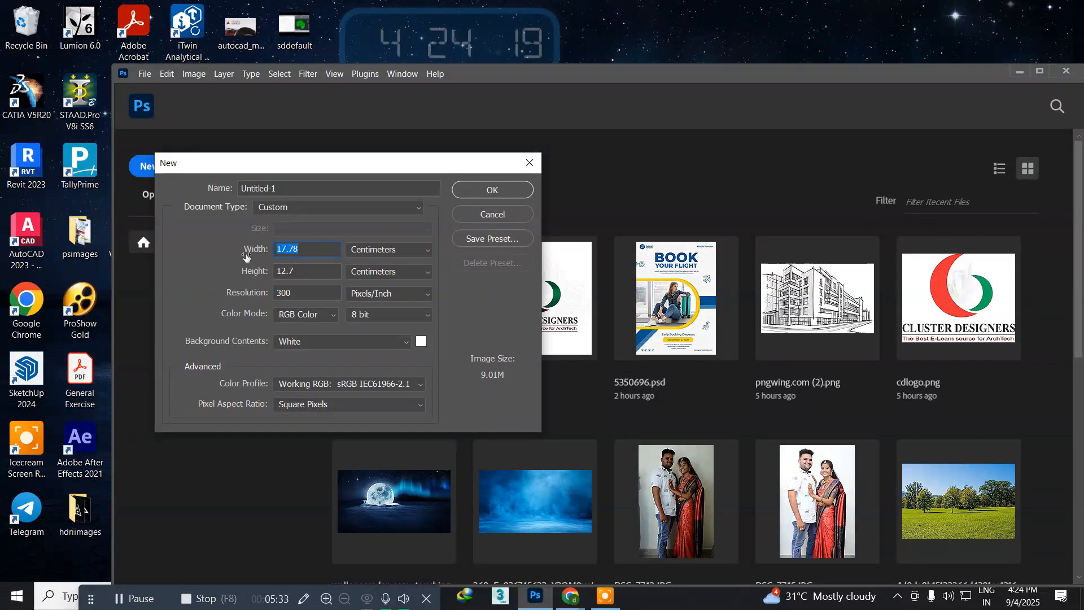
{"action": "type", "text": "21"}
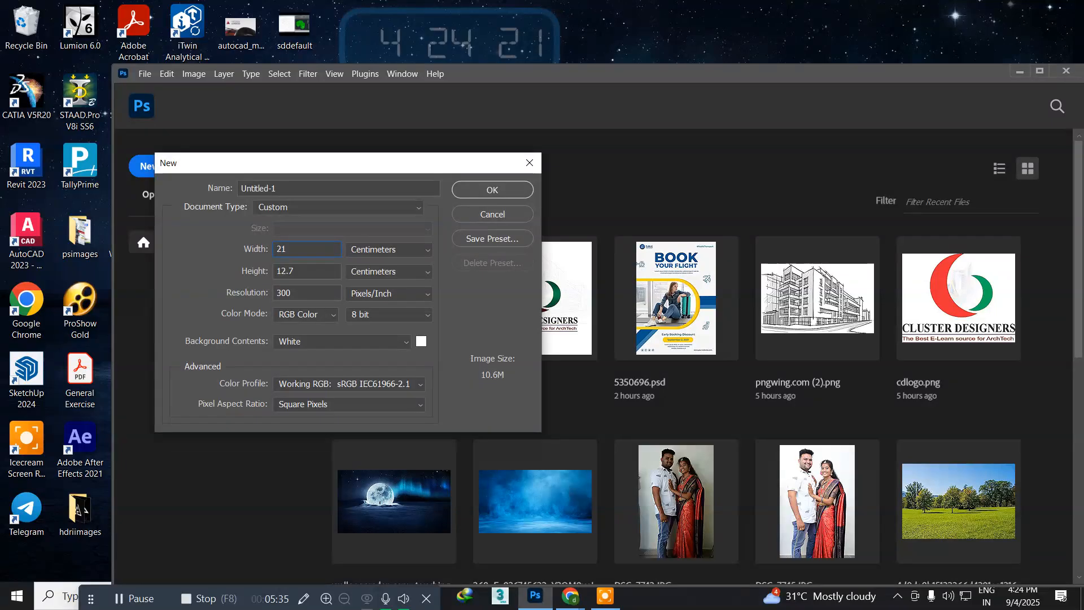
{"action": "left_click", "coordinate": [307, 273]}
{"action": "type", "text": "29"}
{"action": "left_click", "coordinate": [494, 188]}
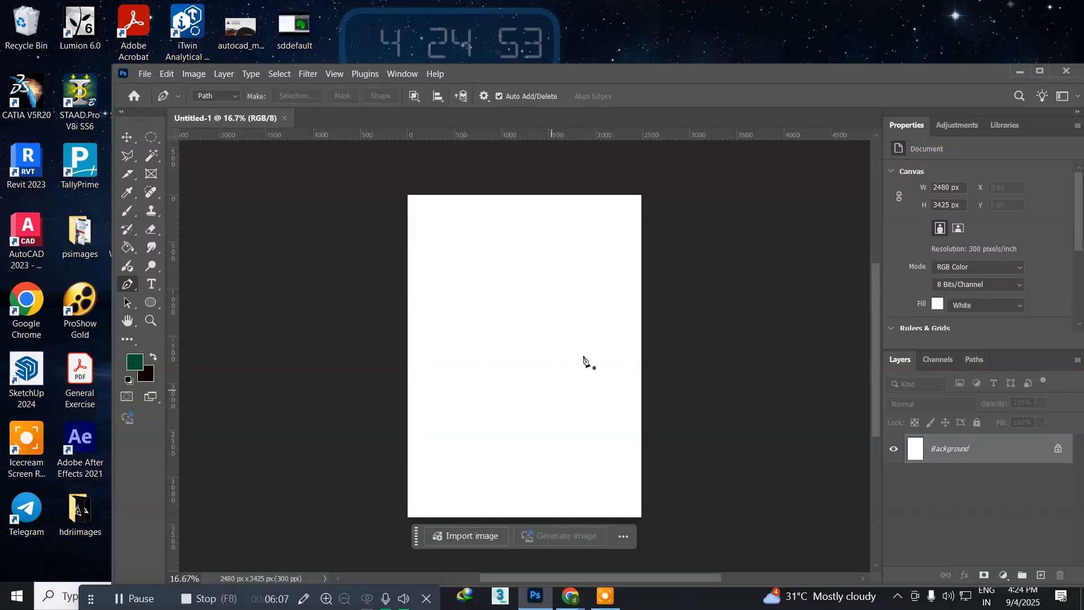
Step: Draw a closed bent band path about 2863 by 1889 px across the page, horizontal at one end and sloping down beyond the opposite edge
{"action": "left_click", "coordinate": [642, 329]}
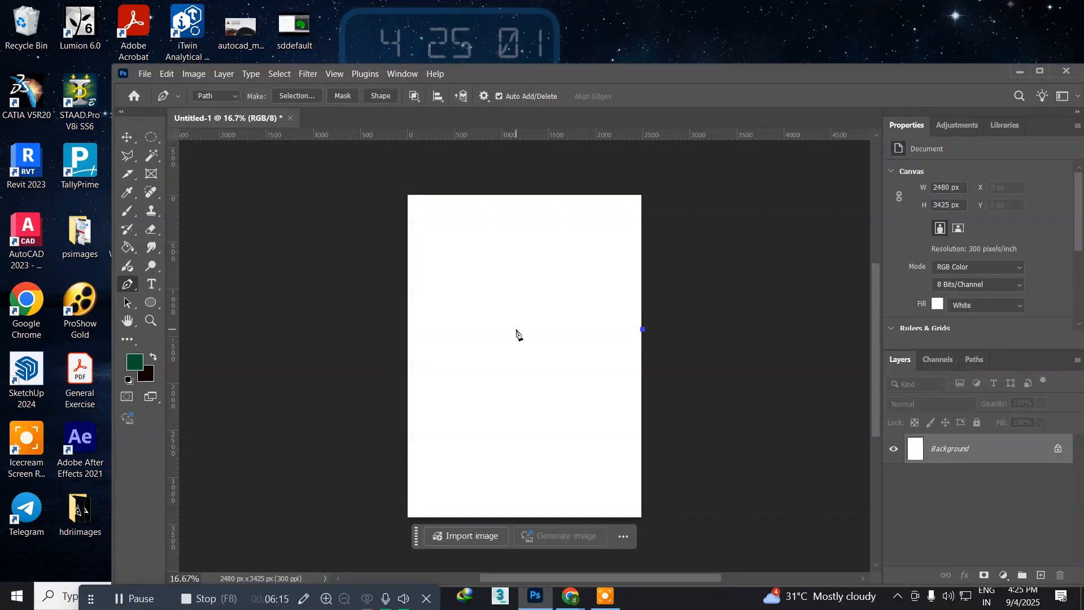
{"action": "left_click", "coordinate": [516, 329]}
{"action": "left_click", "coordinate": [393, 486]}
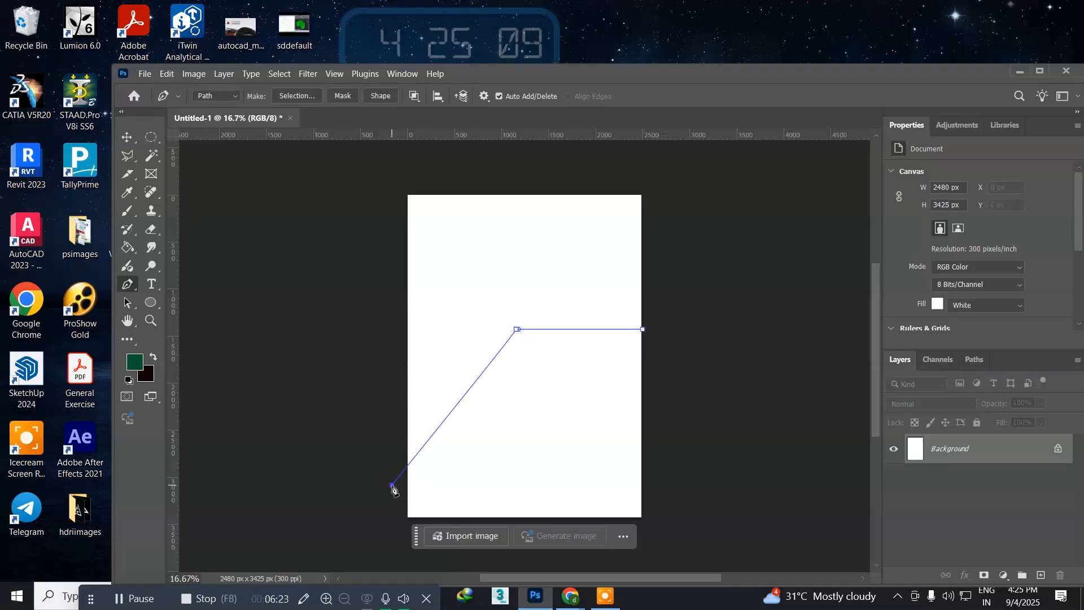
{"action": "left_click", "coordinate": [390, 455]}
{"action": "left_click", "coordinate": [513, 308]}
{"action": "left_click", "coordinate": [660, 307]}
{"action": "left_click", "coordinate": [643, 330]}
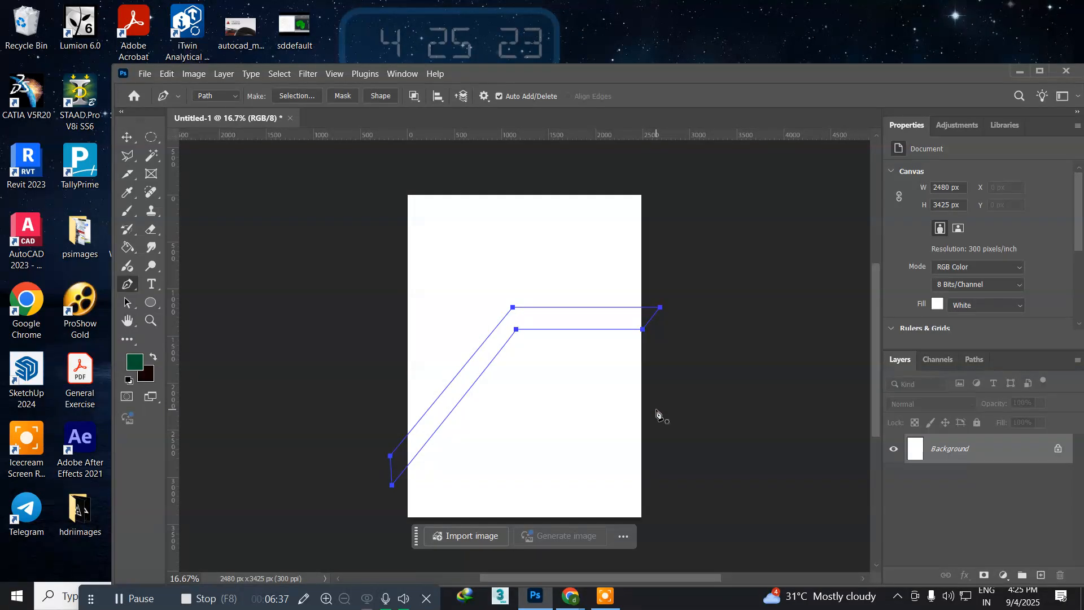
Step: Convert the bent band path to a selection and create a new layer for it
{"action": "key", "text": "ctrl+Return"}
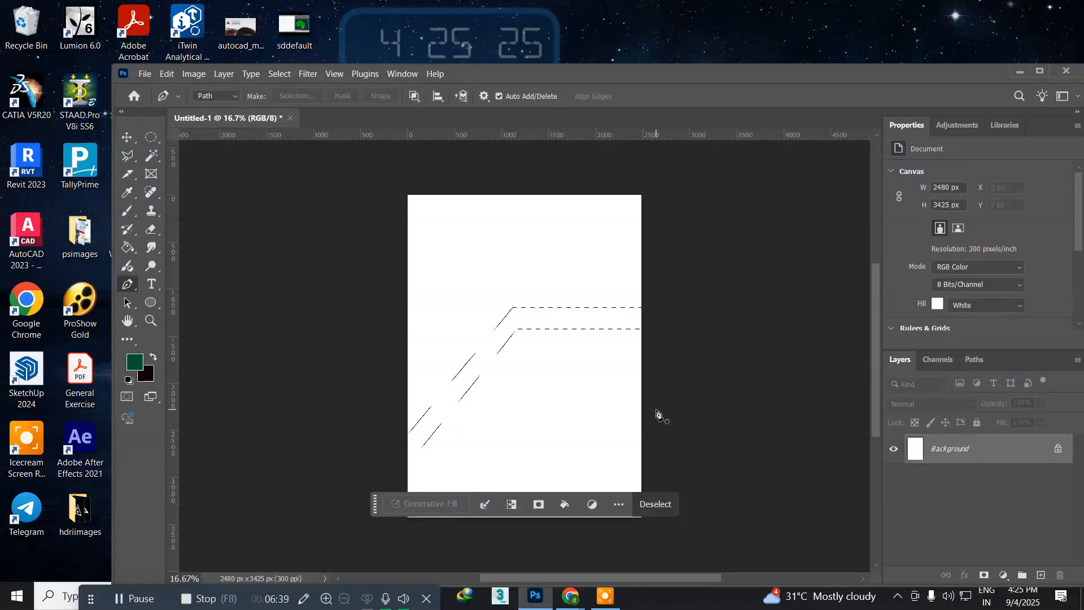
{"action": "key", "text": "ctrl+shift+n"}
{"action": "key", "text": "Return"}
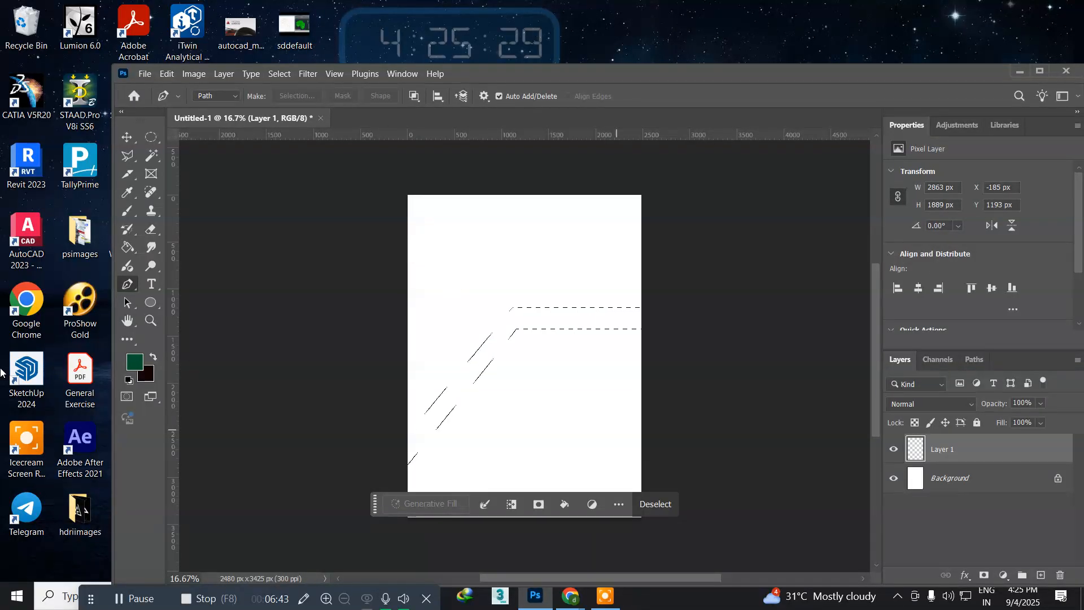
Step: Fill the bent band selection on Layer 1 with bright green 09f586
{"action": "left_click", "coordinate": [134, 362]}
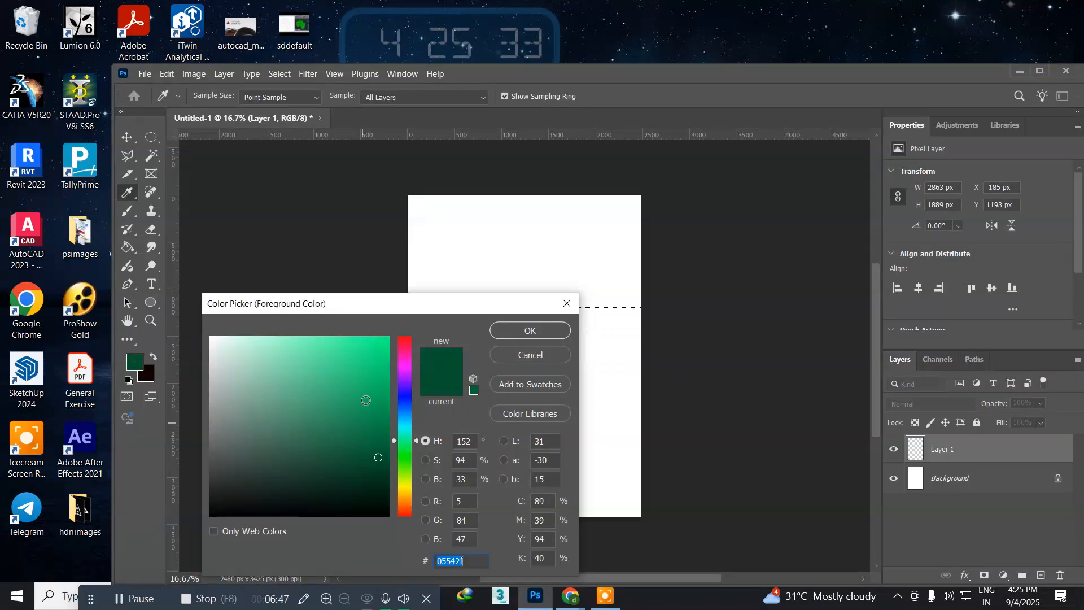
{"action": "left_click", "coordinate": [383, 343]}
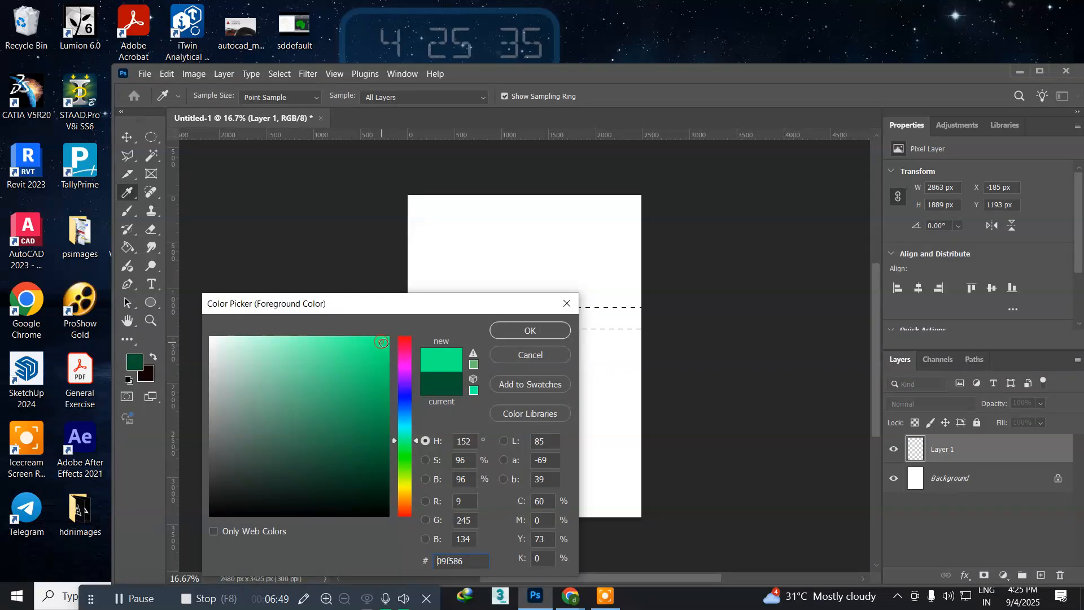
{"action": "left_click", "coordinate": [519, 332]}
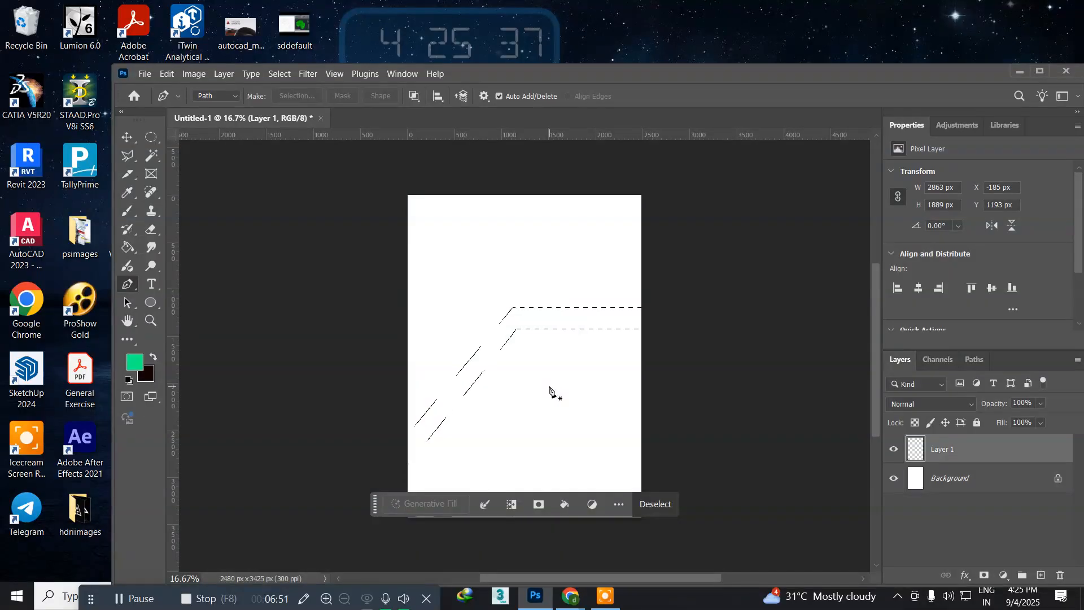
{"action": "key", "text": "alt+BackSpace"}
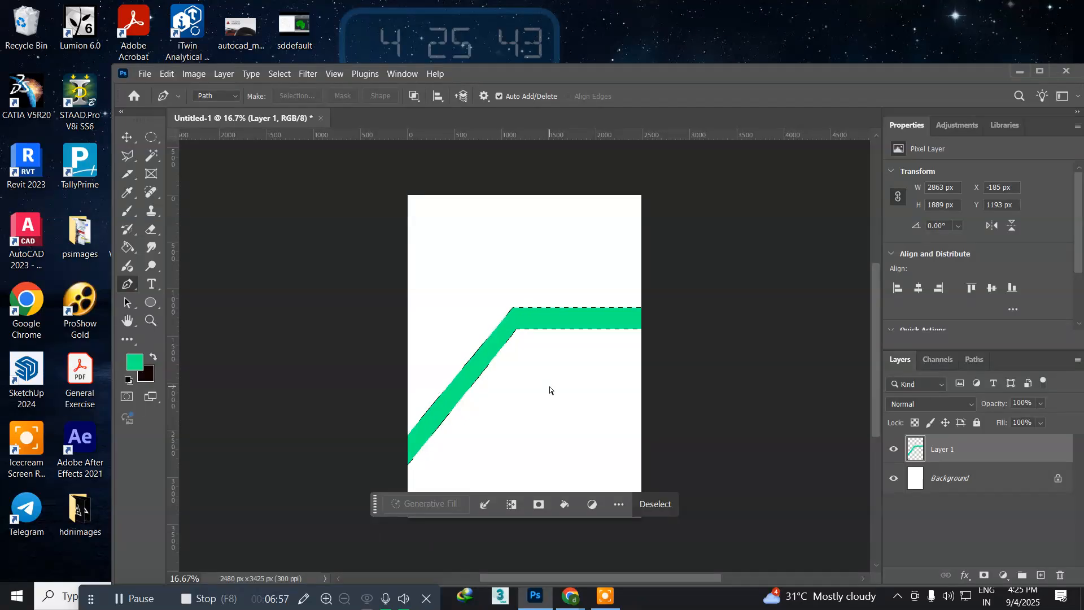
Step: Create a new layer and fill the same band selection on it with medium green 05924f
{"action": "key", "text": "ctrl+shift+n"}
{"action": "key", "text": "Return"}
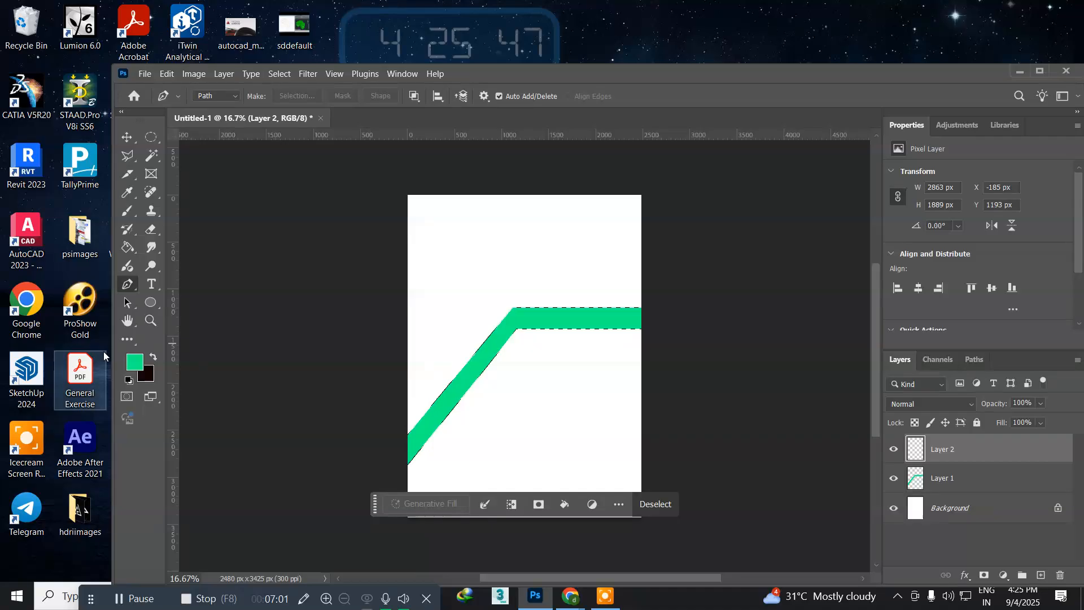
{"action": "left_click", "coordinate": [135, 362]}
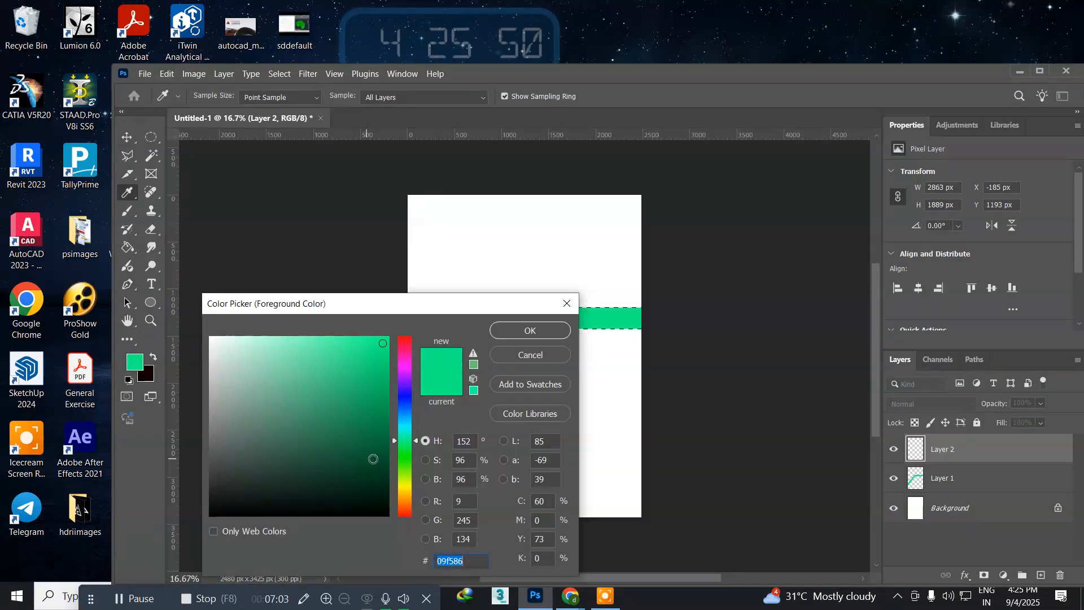
{"action": "left_click", "coordinate": [384, 412]}
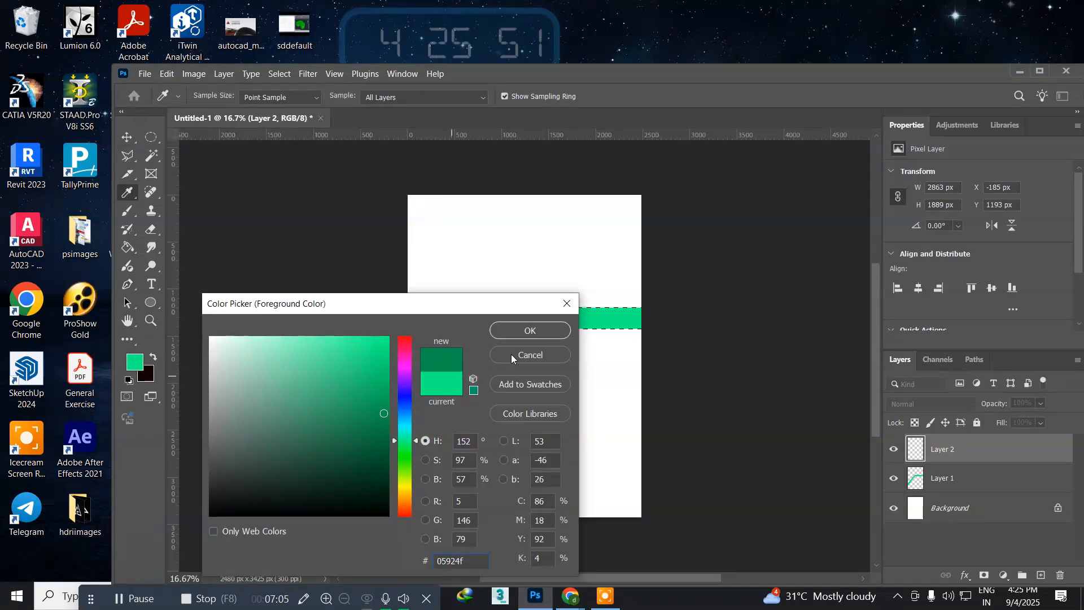
{"action": "left_click", "coordinate": [531, 331]}
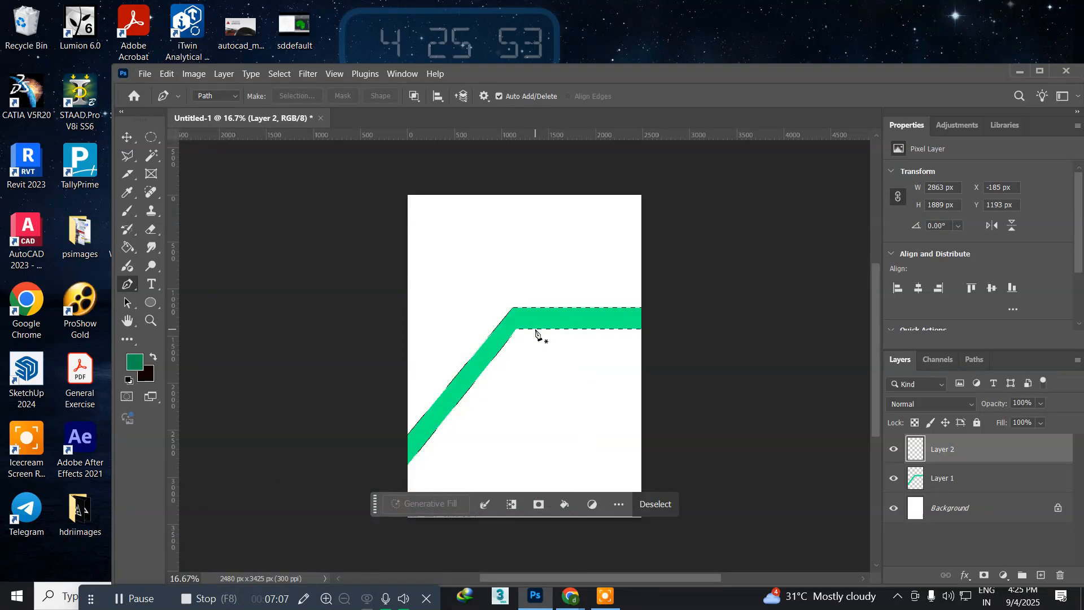
{"action": "key", "text": "alt+BackSpace"}
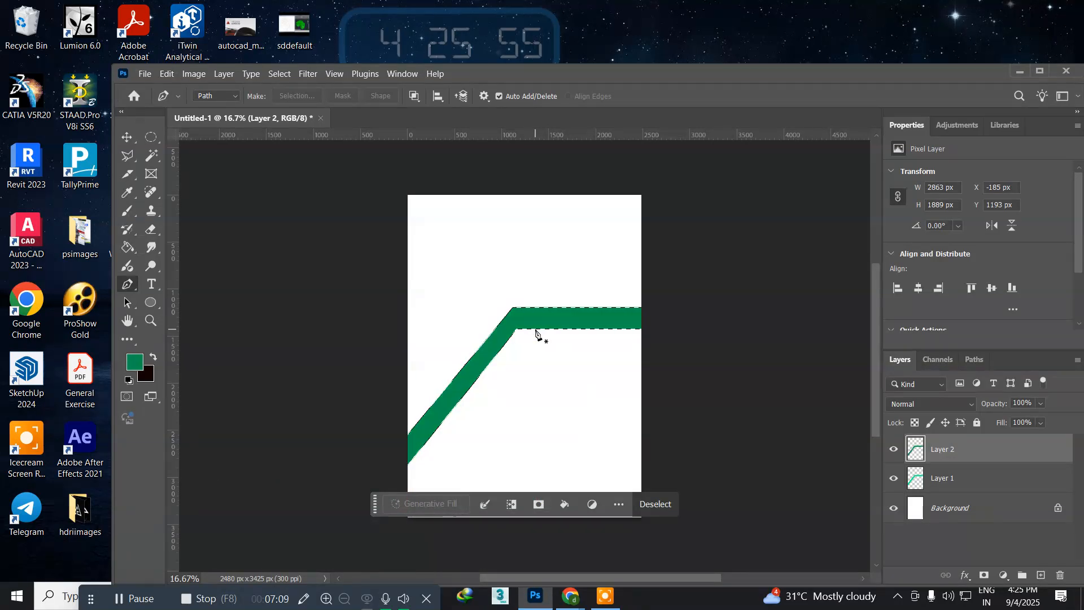
Step: Create another layer, fill the band selection with dark green 044c2a, and clear the selection
{"action": "key", "text": "ctrl+shift+n"}
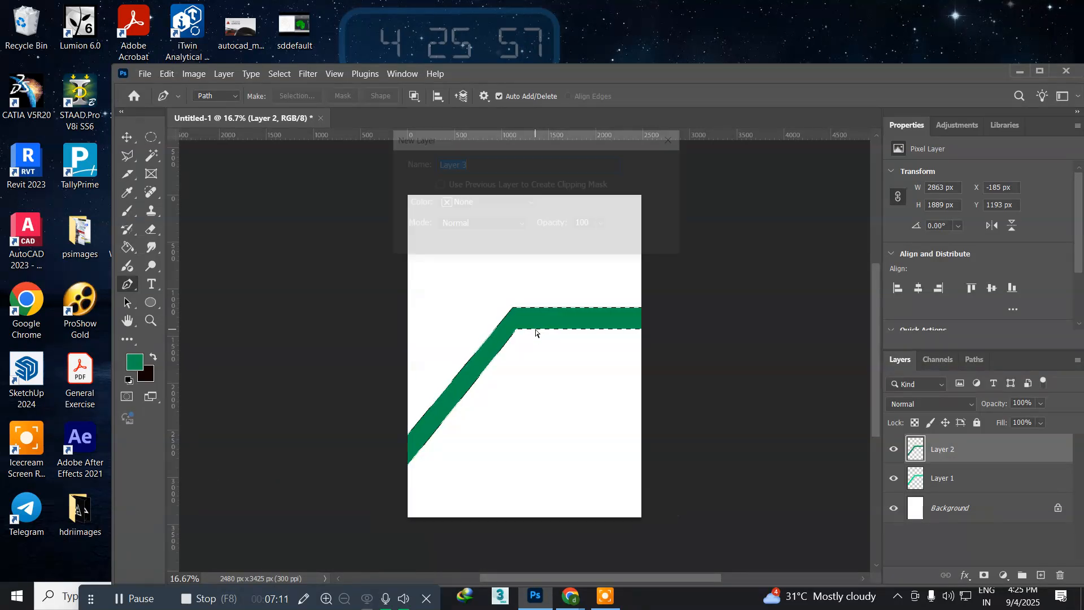
{"action": "key", "text": "Return"}
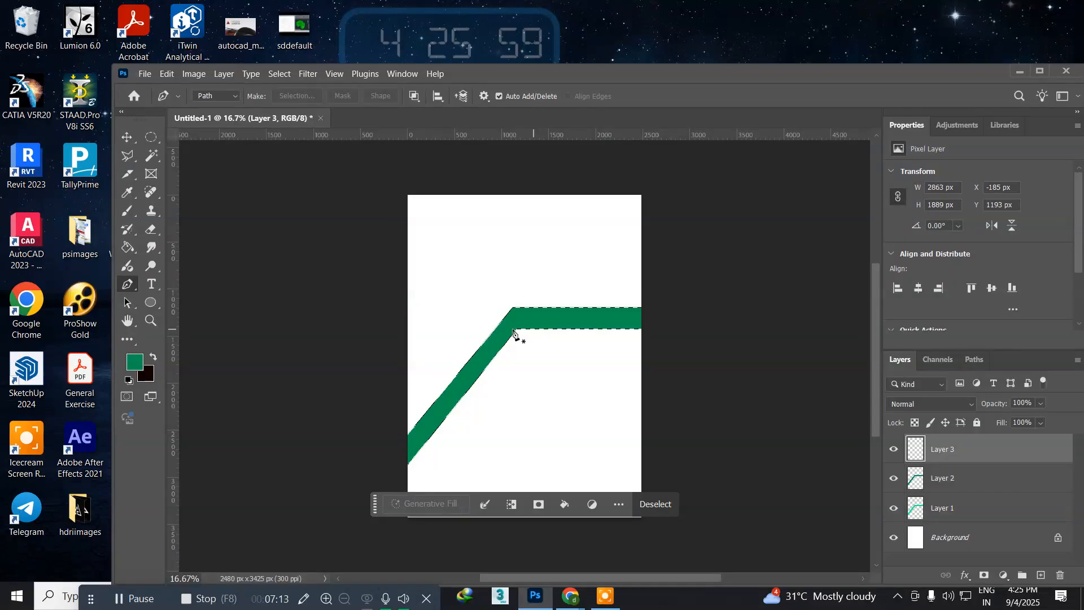
{"action": "left_click", "coordinate": [133, 363]}
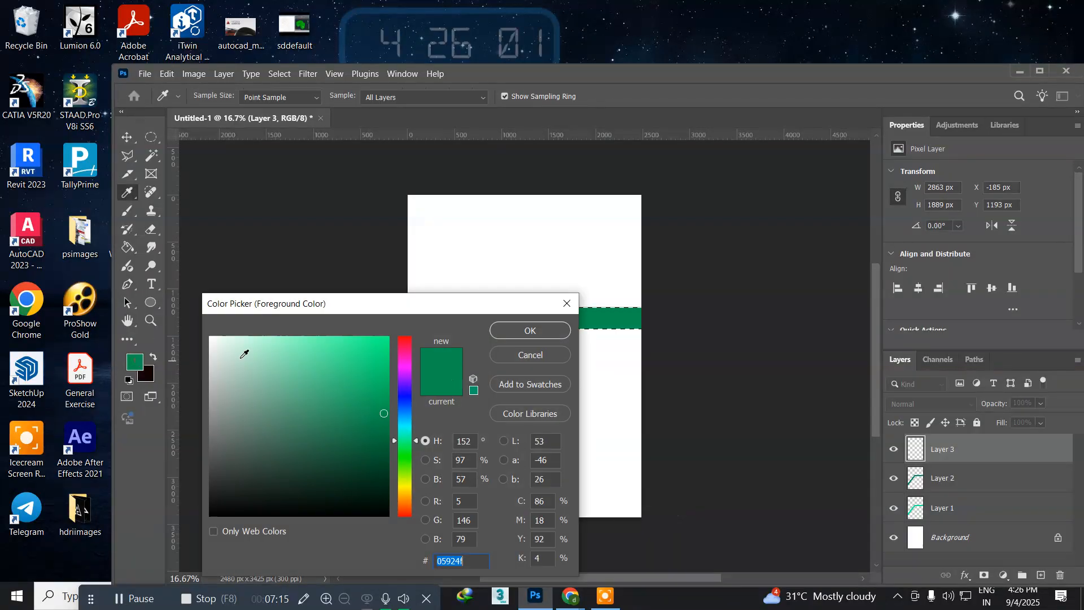
{"action": "left_click", "coordinate": [381, 462]}
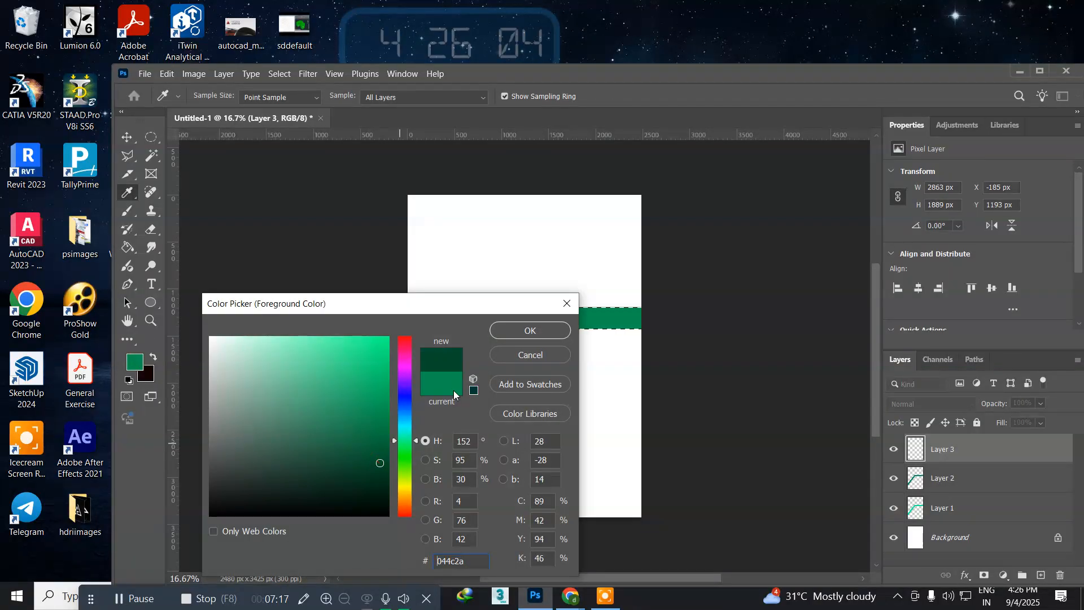
{"action": "left_click", "coordinate": [518, 329]}
{"action": "key", "text": "p"}
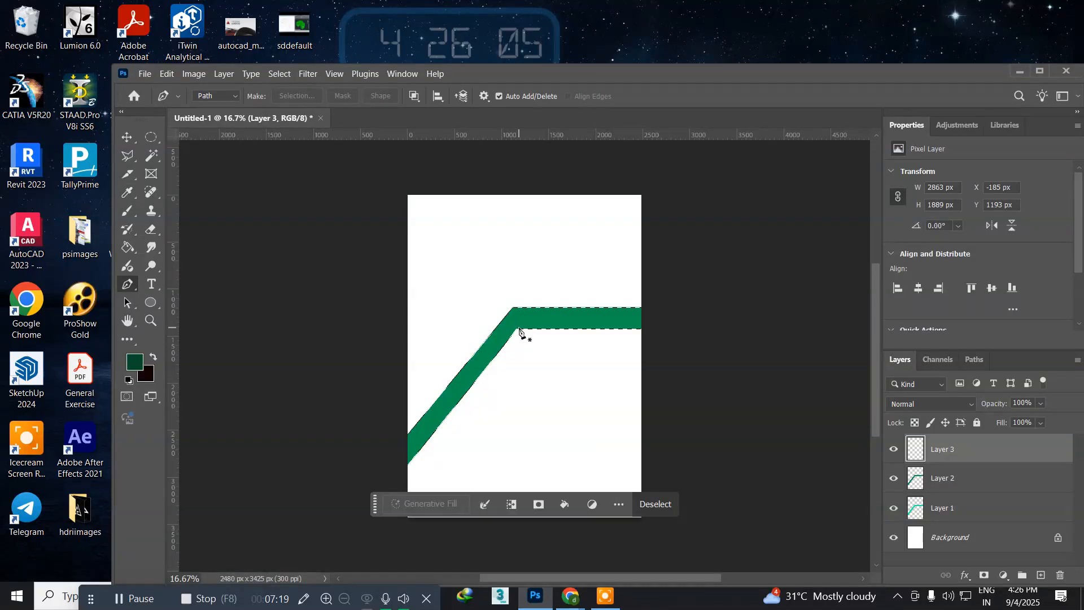
{"action": "key", "text": "alt+BackSpace"}
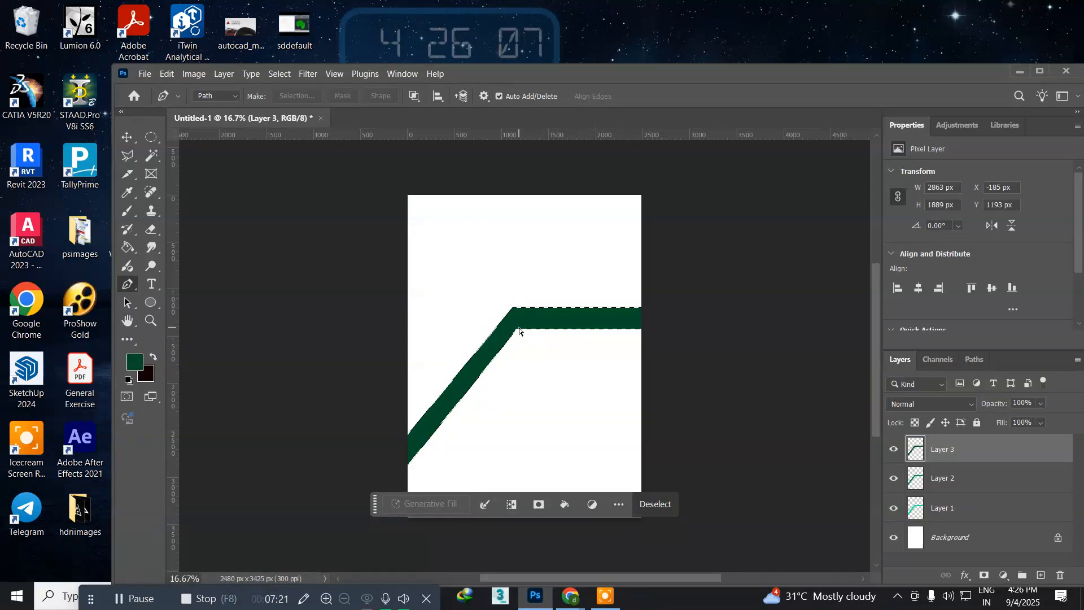
{"action": "key", "text": "ctrl+d"}
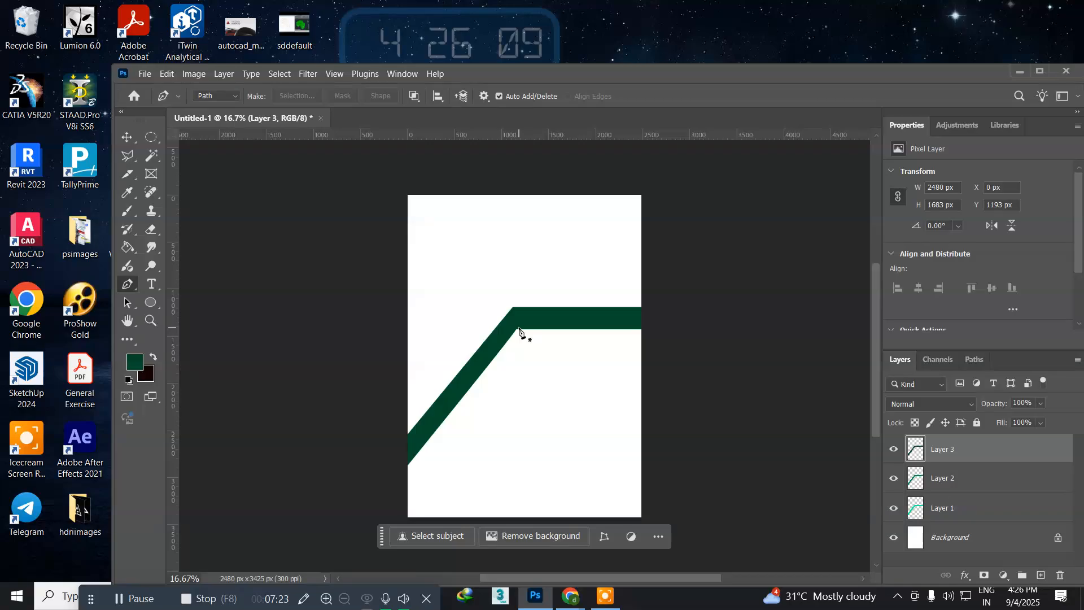
Step: Move the dark green band straight up to a Y position of 971 px, exposing the medium green band below it
{"action": "key", "text": "v"}
{"action": "key", "text": "p"}
{"action": "left_click", "coordinate": [127, 138]}
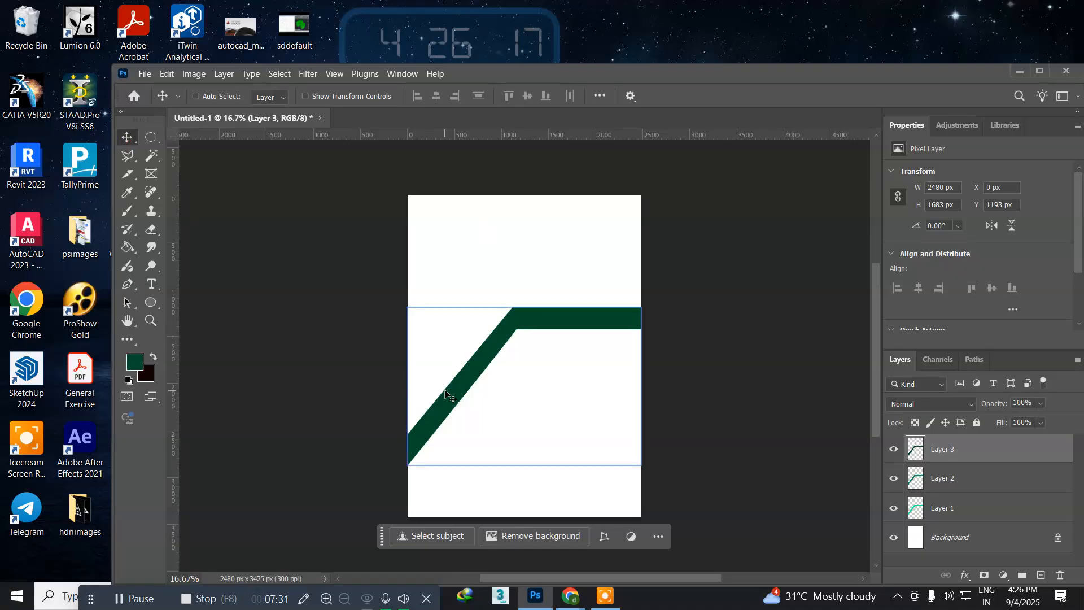
{"action": "key", "text": "Up"}
{"action": "key", "text": "Up"}
{"action": "key", "text": "Up"}
{"action": "key", "text": "Up"}
{"action": "key", "text": "Up"}
{"action": "key", "text": "Up"}
{"action": "key", "text": "Up"}
{"action": "key", "text": "Up"}
{"action": "key", "text": "Up"}
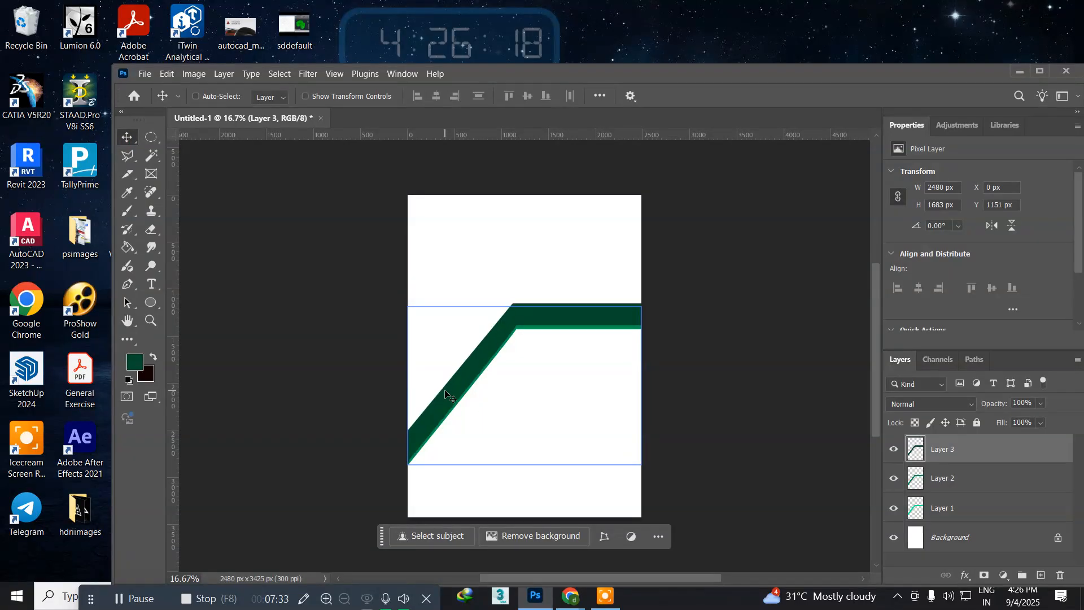
{"action": "key", "text": "Up"}
{"action": "key", "text": "Up"}
{"action": "key", "text": "Up"}
{"action": "key", "text": "Up"}
{"action": "key", "text": "Up"}
{"action": "key", "text": "Up"}
{"action": "key", "text": "Up"}
{"action": "key", "text": "Up"}
{"action": "key", "text": "Up"}
{"action": "key", "text": "Up"}
{"action": "key", "text": "Up"}
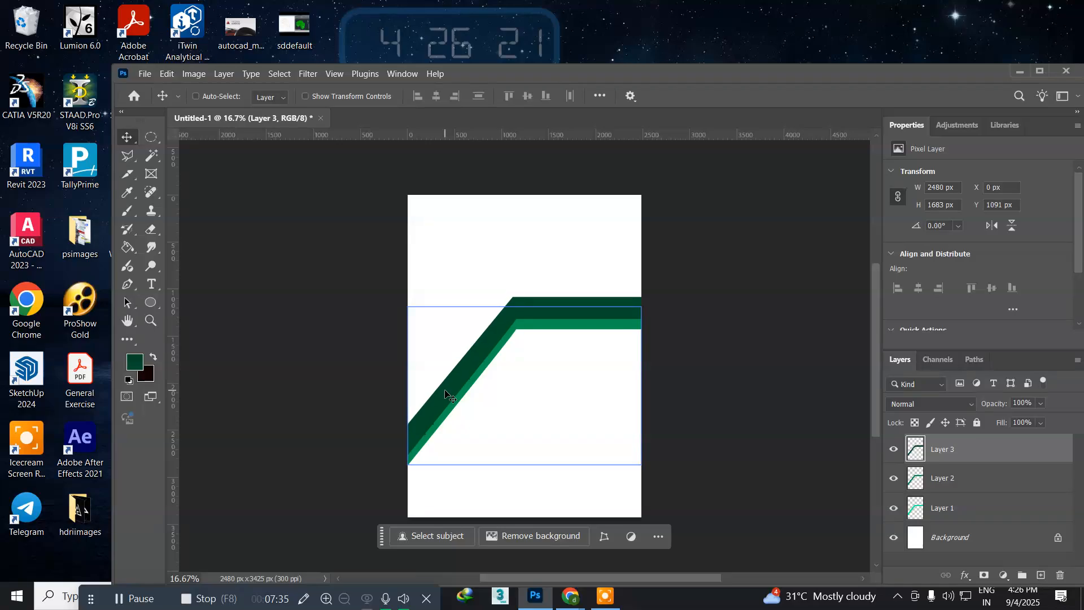
{"action": "key", "text": "Up"}
{"action": "key", "text": "Up"}
{"action": "key", "text": "Up"}
{"action": "key", "text": "Up"}
{"action": "key", "text": "Up"}
{"action": "key", "text": "Up"}
{"action": "key", "text": "Up"}
{"action": "key", "text": "Up"}
{"action": "key", "text": "Up"}
{"action": "key", "text": "Up"}
{"action": "key", "text": "Up"}
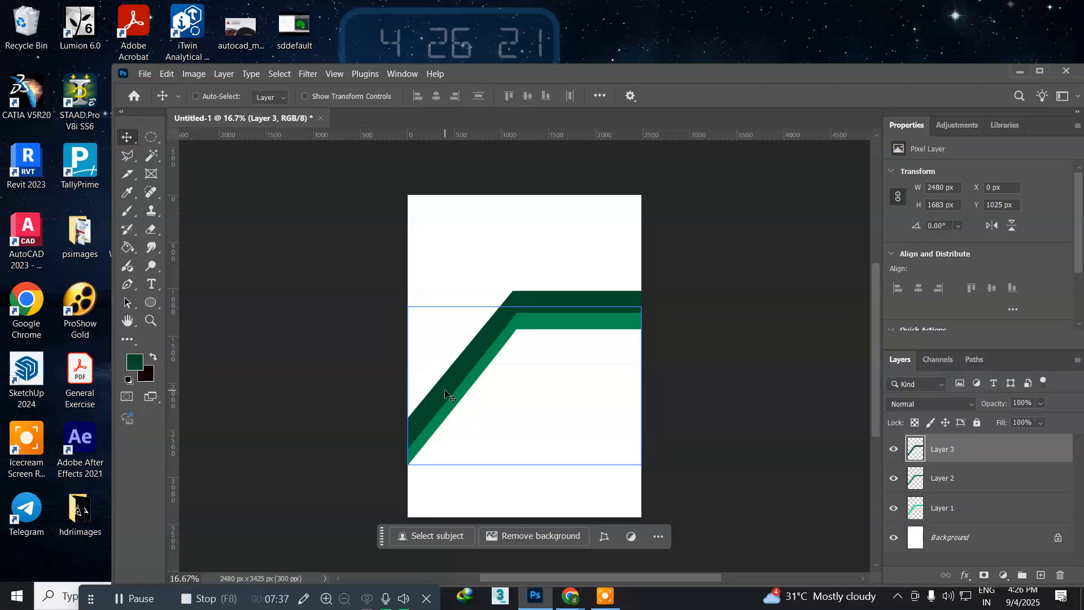
{"action": "key", "text": "Up"}
{"action": "key", "text": "Up"}
{"action": "key", "text": "Up"}
{"action": "key", "text": "Up"}
{"action": "key", "text": "Up"}
{"action": "key", "text": "Up"}
{"action": "key", "text": "Up"}
{"action": "key", "text": "Up"}
{"action": "key", "text": "Up"}
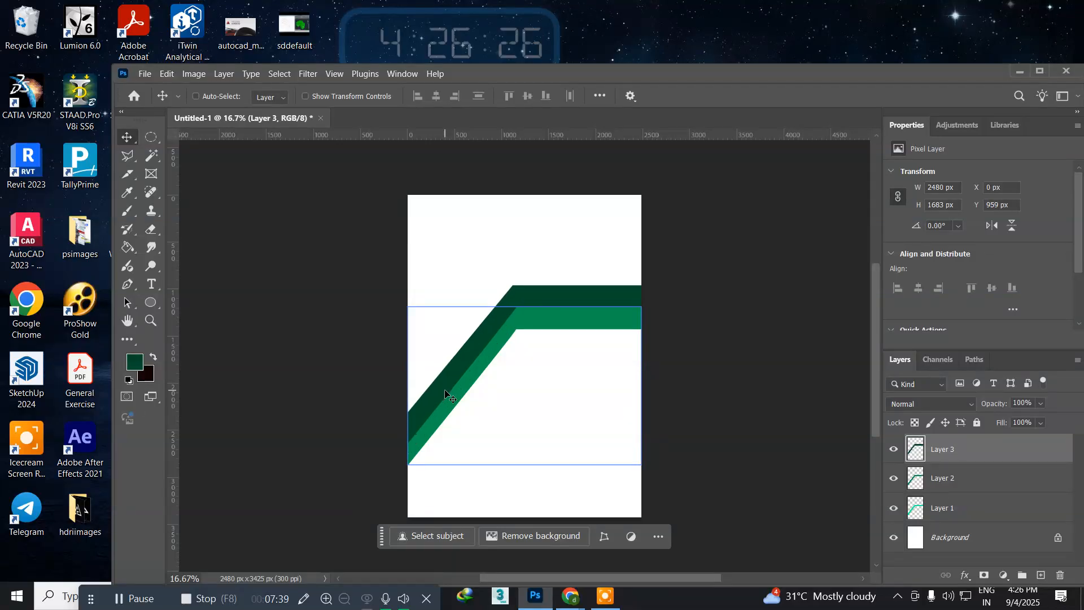
{"action": "key", "text": "Up"}
{"action": "key", "text": "Up"}
{"action": "key", "text": "Up"}
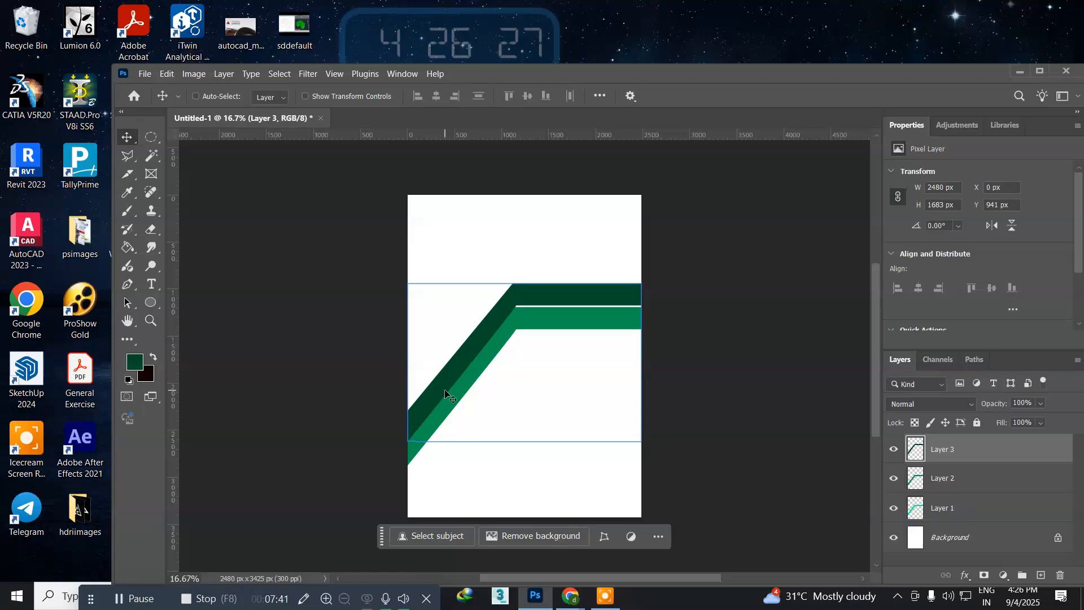
{"action": "key", "text": "Down"}
{"action": "key", "text": "Down"}
{"action": "key", "text": "Down"}
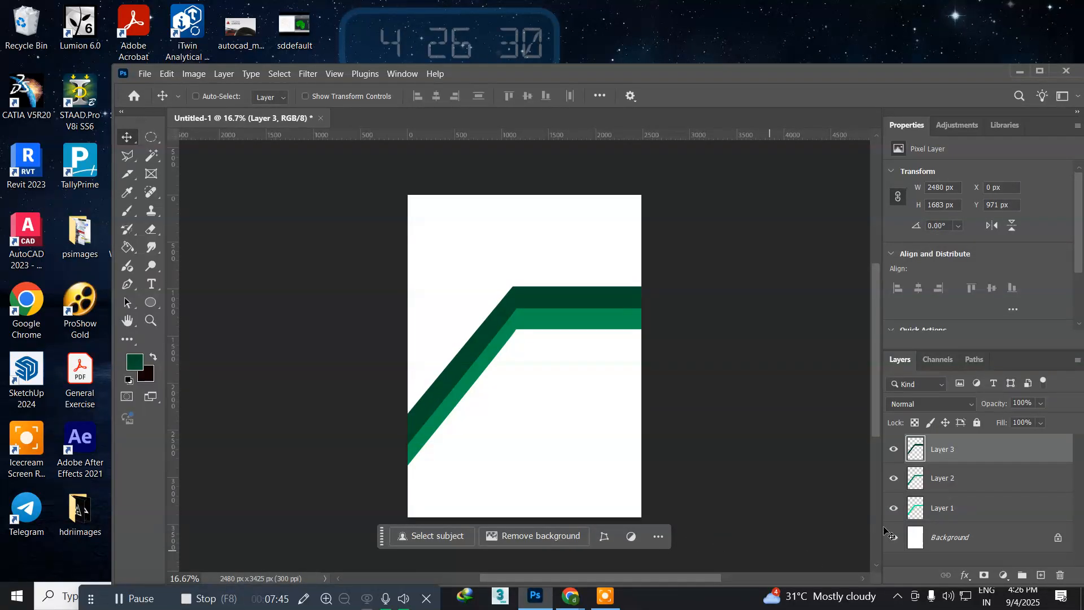
Step: Move the medium green band on Layer 2 straight up to a Y position of 1091 px, exposing a bright green strip
{"action": "left_click", "coordinate": [959, 476]}
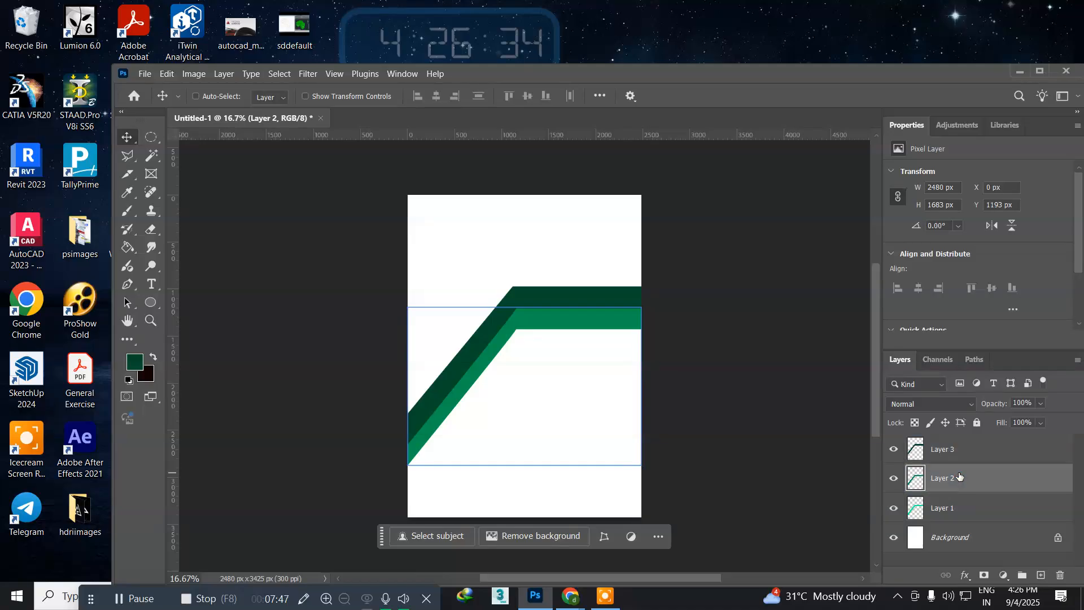
{"action": "key", "text": "Up"}
{"action": "key", "text": "Up"}
{"action": "key", "text": "Up"}
{"action": "key", "text": "Up"}
{"action": "key", "text": "Up"}
{"action": "key", "text": "Up"}
{"action": "key", "text": "Up"}
{"action": "key", "text": "Up"}
{"action": "key", "text": "Up"}
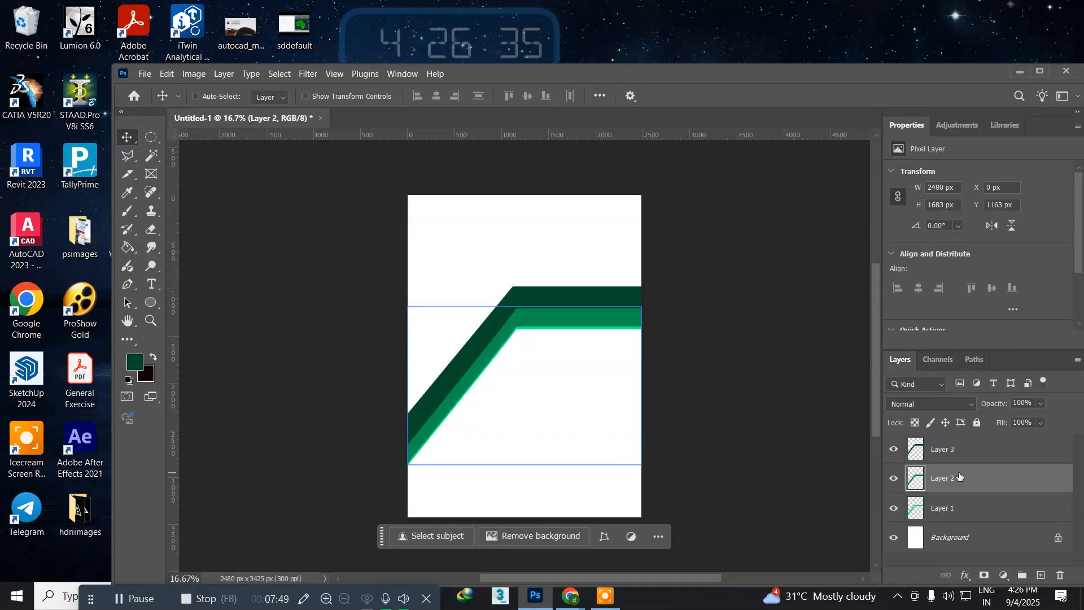
{"action": "key", "text": "Up"}
{"action": "key", "text": "Up"}
{"action": "key", "text": "Up"}
{"action": "key", "text": "Up"}
{"action": "key", "text": "Up"}
{"action": "key", "text": "Up"}
{"action": "key", "text": "Up"}
{"action": "key", "text": "Up"}
{"action": "key", "text": "Up"}
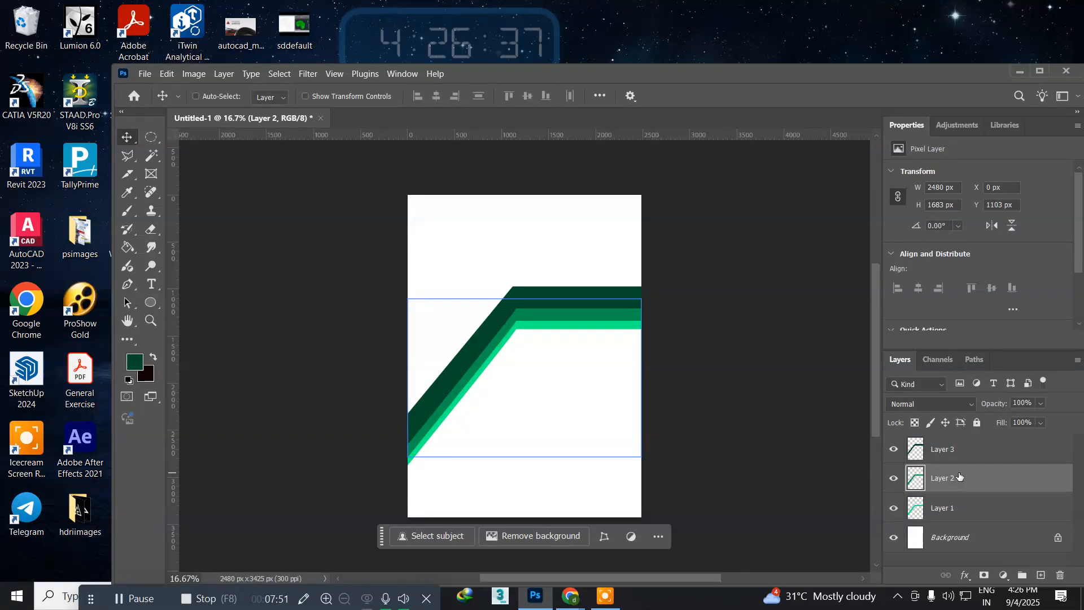
{"action": "key", "text": "Up"}
{"action": "key", "text": "Up"}
{"action": "key", "text": "Up"}
{"action": "key", "text": "Up"}
{"action": "key", "text": "Up"}
{"action": "key", "text": "Up"}
{"action": "key", "text": "Up"}
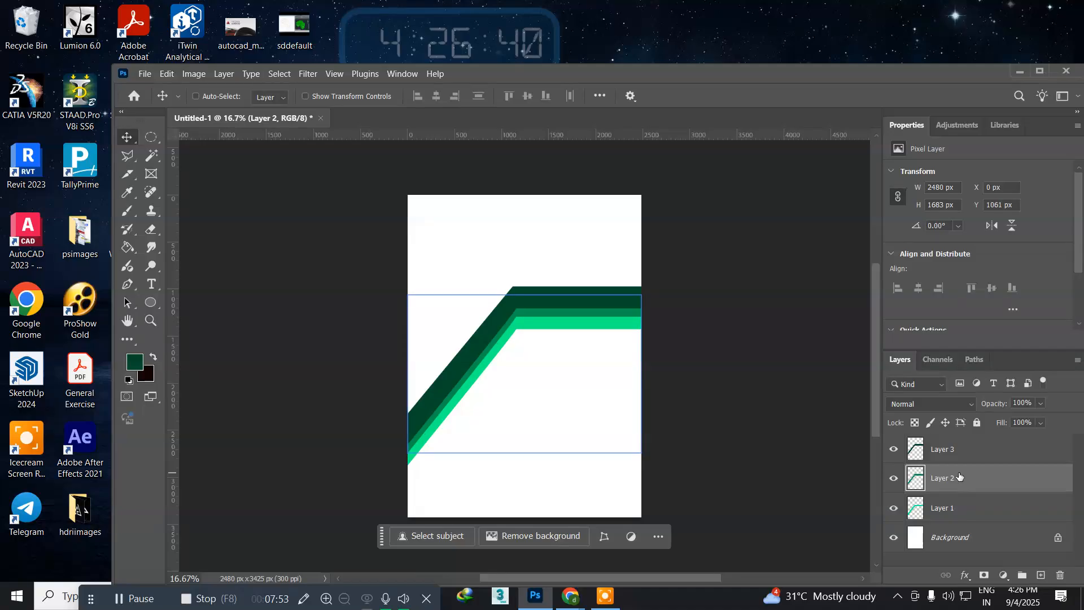
{"action": "key", "text": "Down"}
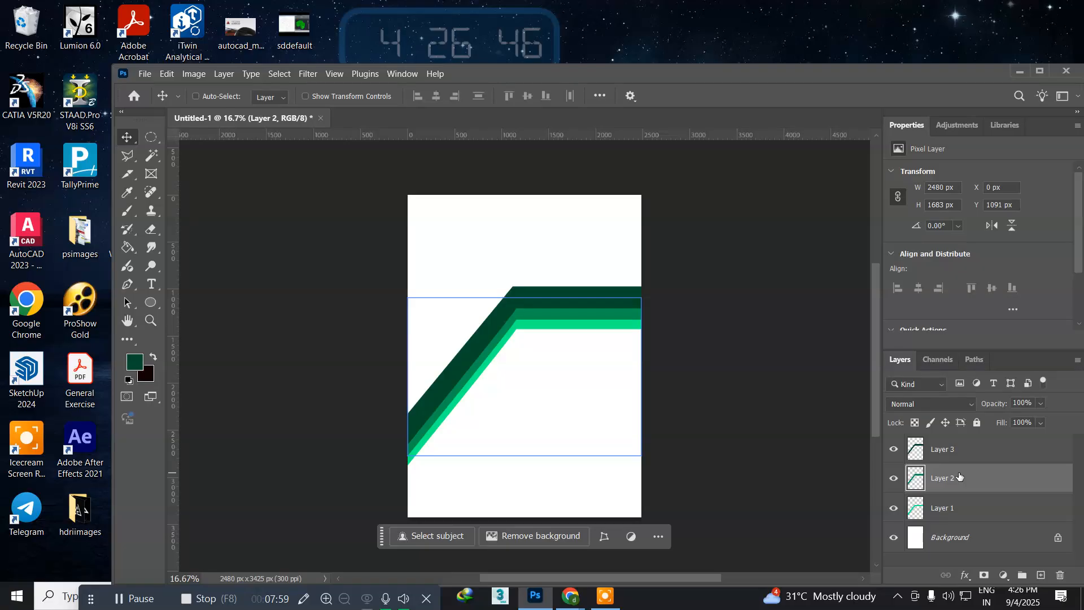
Step: Select all three band layers and move them together straight down the page to a Y position of about 1430 px
{"action": "left_click", "coordinate": [196, 96]}
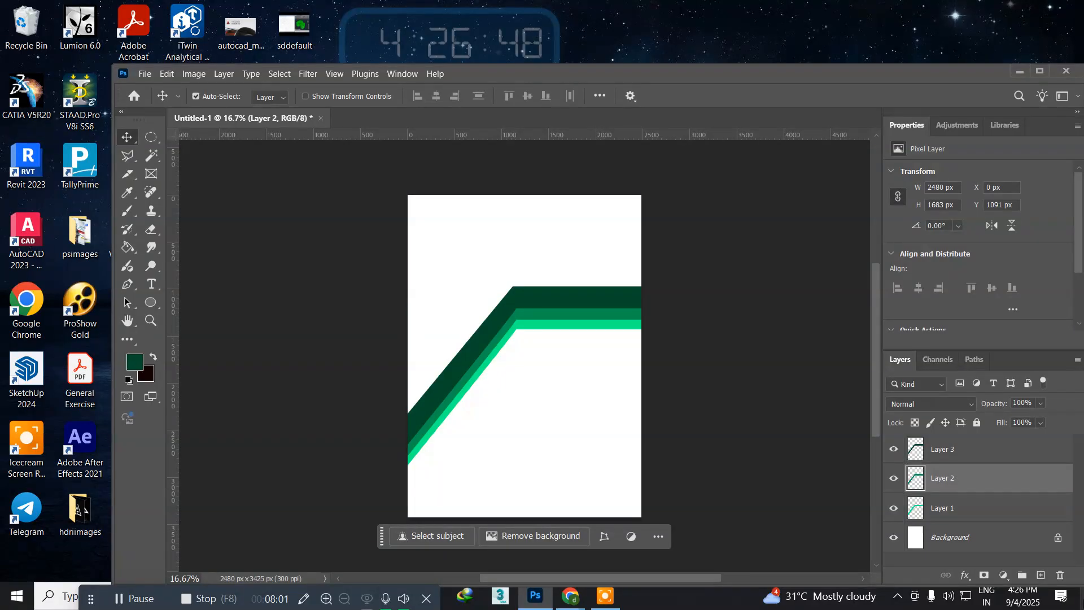
{"action": "key", "text": "ctrl+alt+a"}
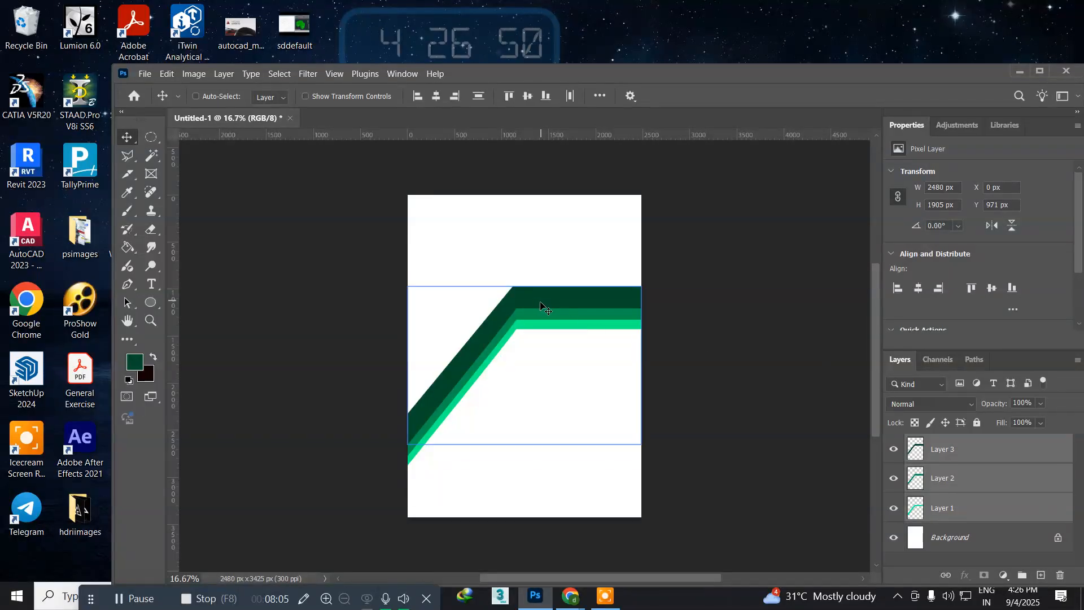
{"action": "left_click_drag", "start_coordinate": [544, 321], "coordinate": [539, 351]}
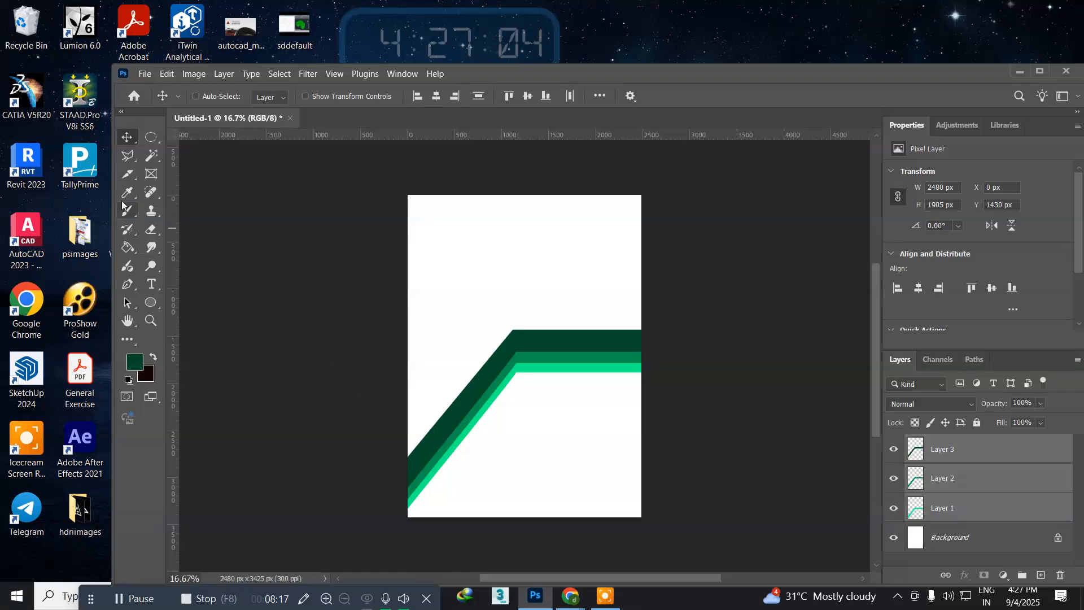
Step: Make a circular selection about 1307 px across centred over the bend of the green bands and add a new layer
{"action": "left_click", "coordinate": [150, 141]}
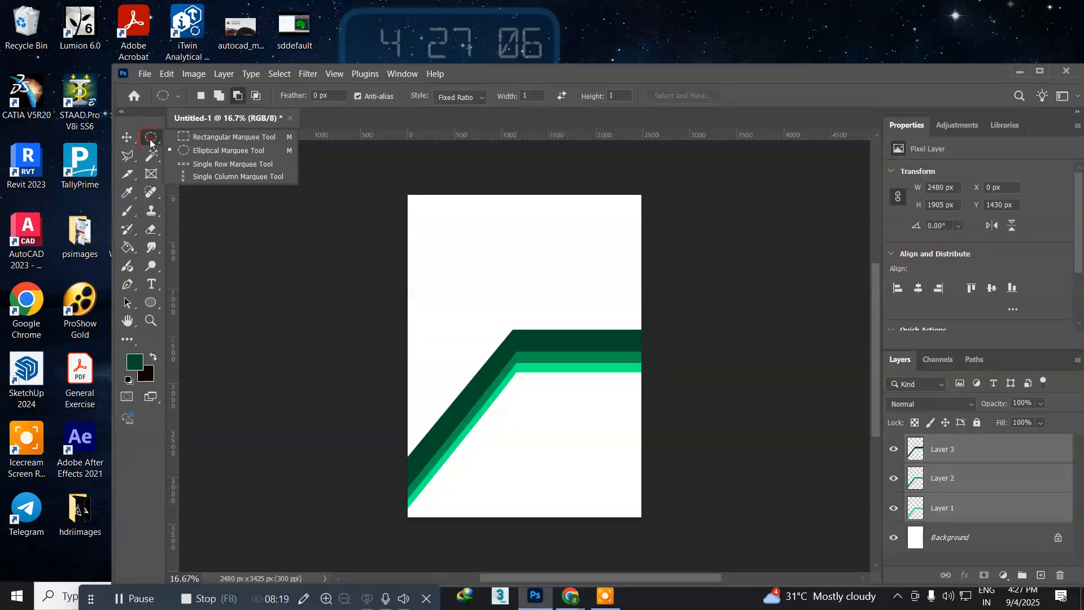
{"action": "left_click", "coordinate": [188, 148]}
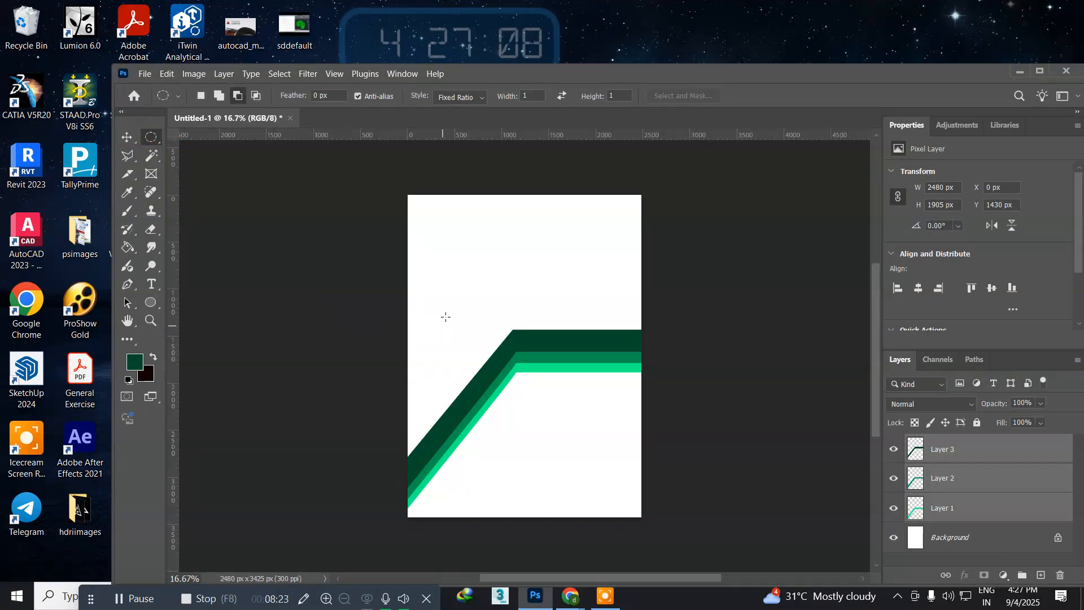
{"action": "left_click_drag", "start_coordinate": [453, 295], "coordinate": [575, 421]}
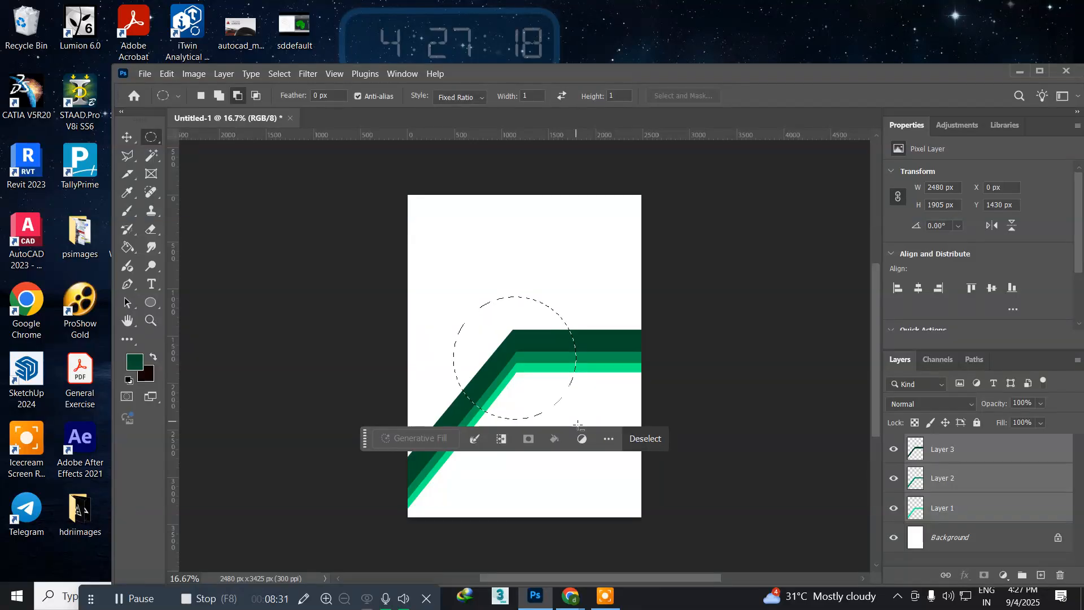
{"action": "key", "text": "ctrl+shift+n"}
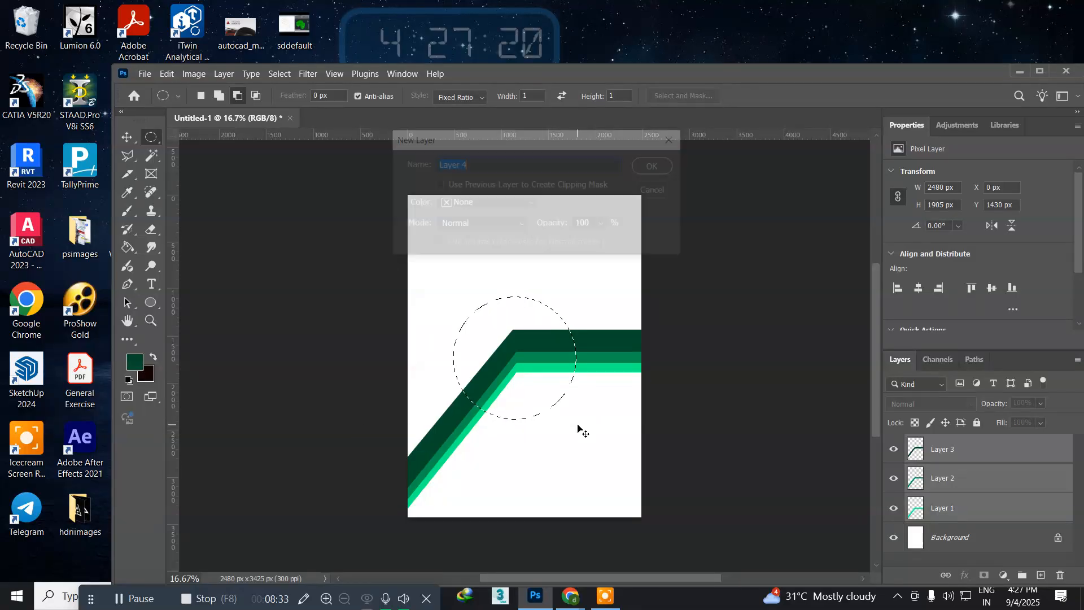
{"action": "key", "text": "Return"}
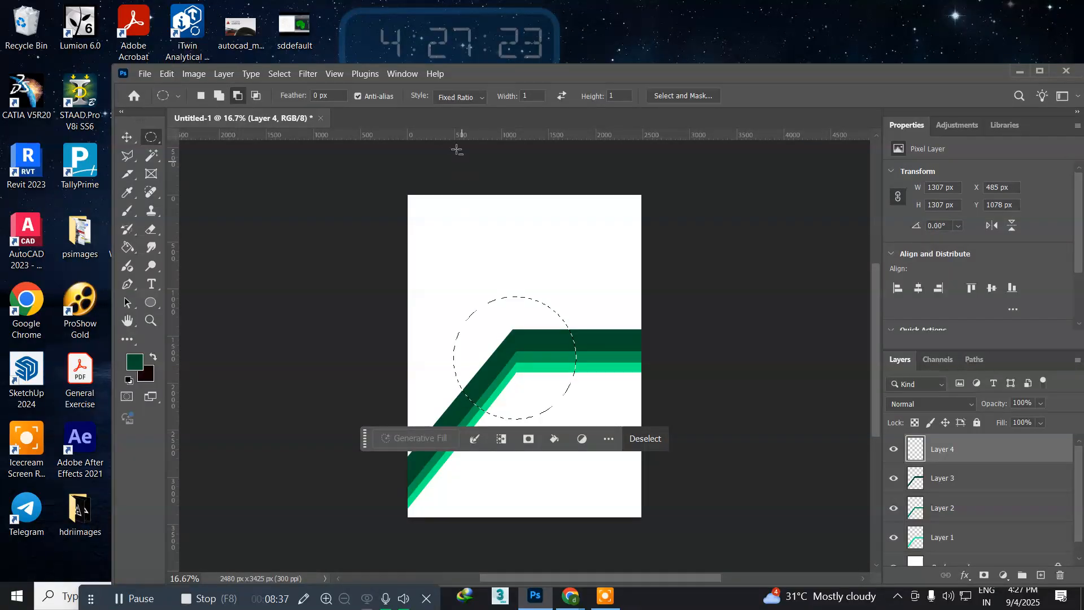
Step: Place horizontal guides at the upper and lower edges of the circular selection and add another new layer
{"action": "left_click_drag", "start_coordinate": [431, 136], "coordinate": [424, 296]}
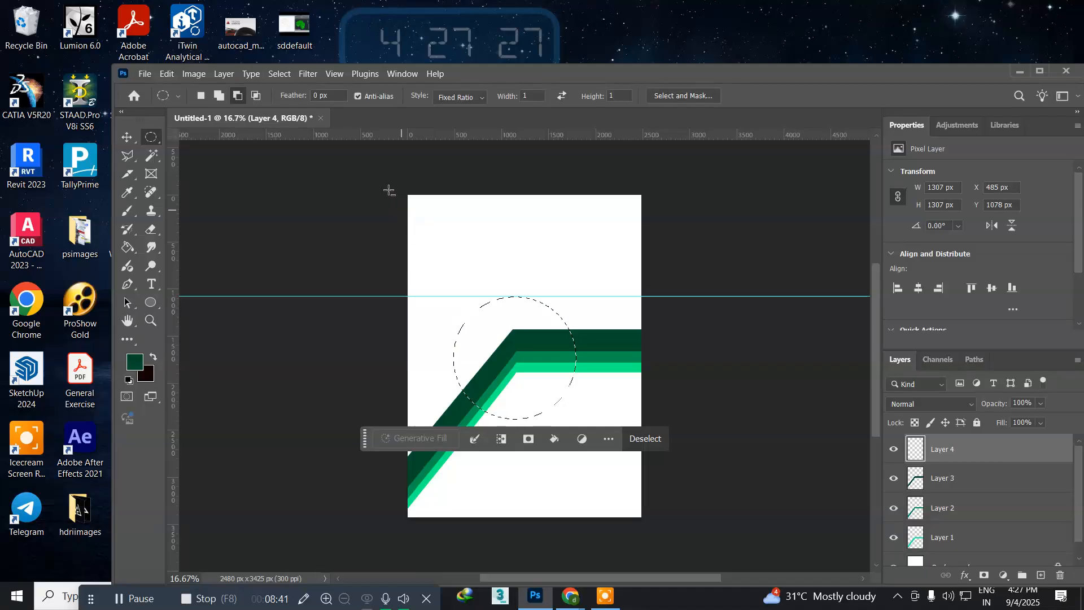
{"action": "left_click_drag", "start_coordinate": [355, 133], "coordinate": [392, 419]}
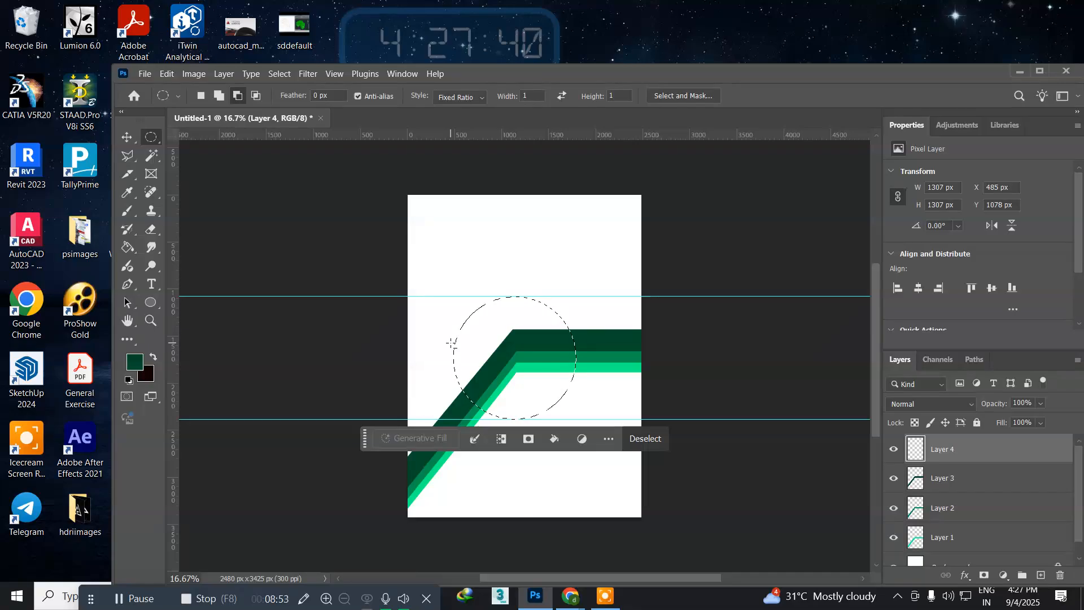
{"action": "key", "text": "ctrl+shift+n"}
{"action": "key", "text": "Return"}
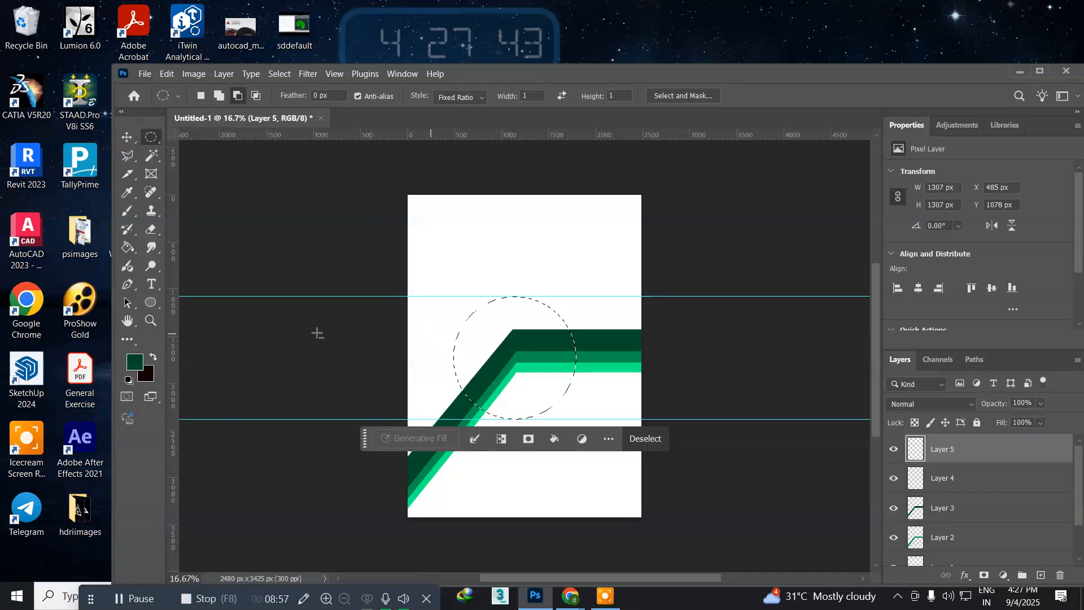
Step: Set the foreground colour to 23382e and fill the circular selection on Layer 5 with the near-black background colour
{"action": "left_click", "coordinate": [136, 363]}
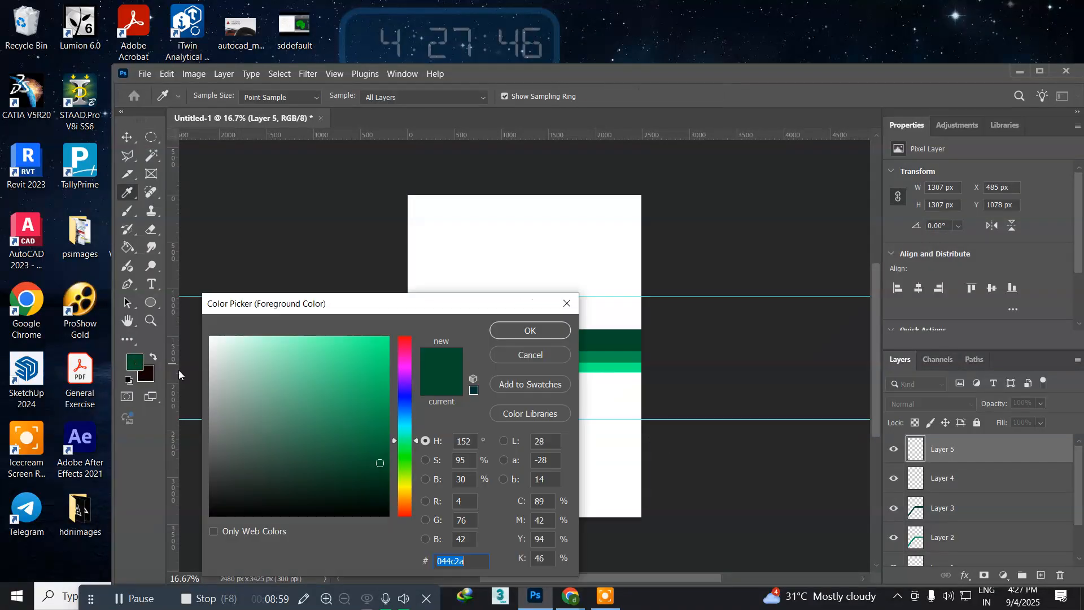
{"action": "left_click", "coordinate": [333, 486]}
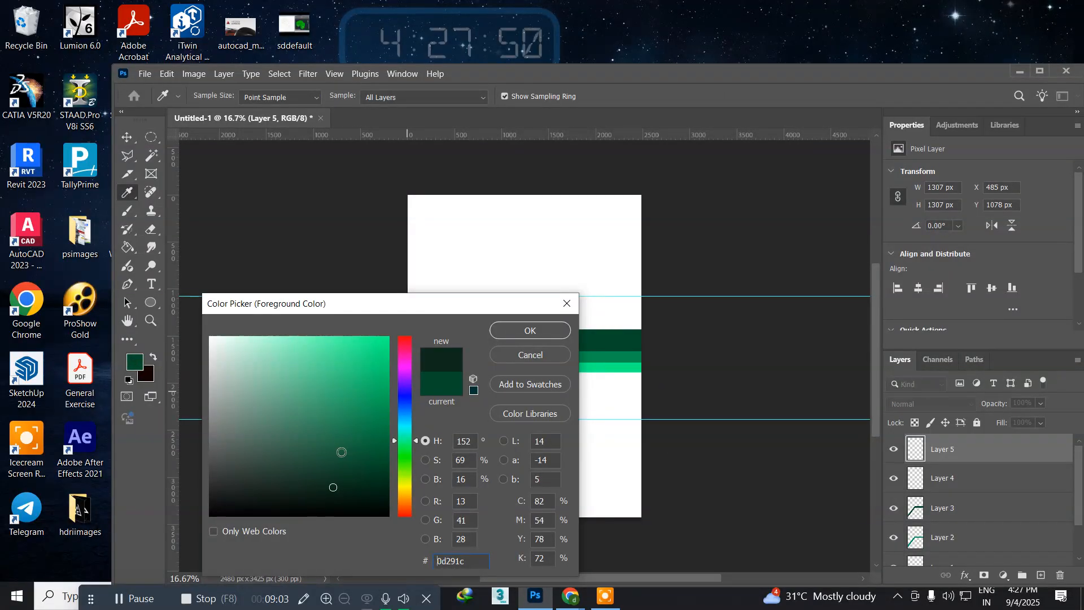
{"action": "left_click", "coordinate": [277, 477]}
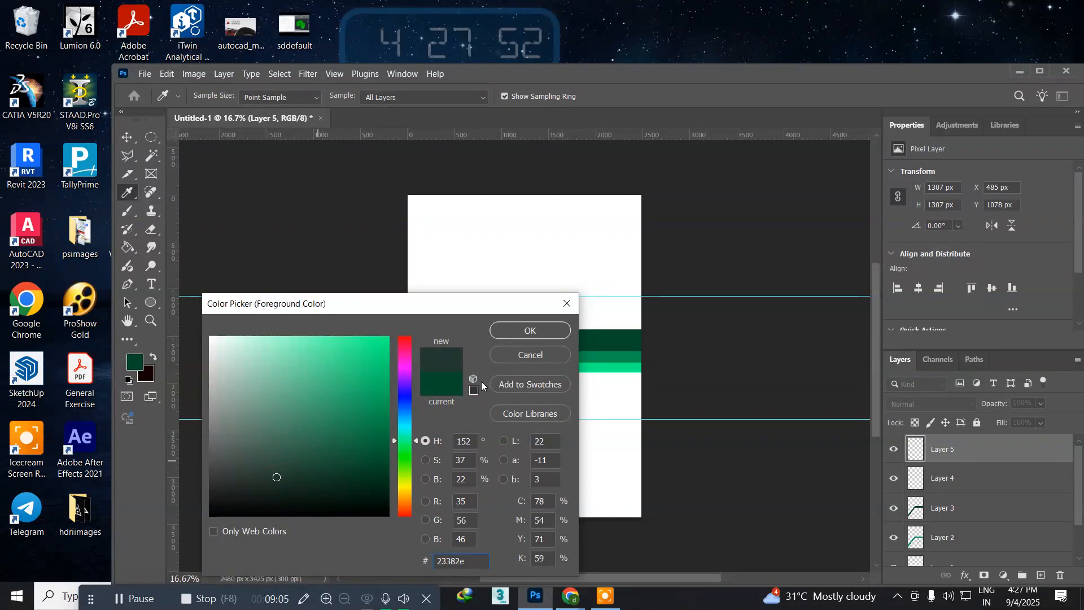
{"action": "left_click", "coordinate": [513, 331]}
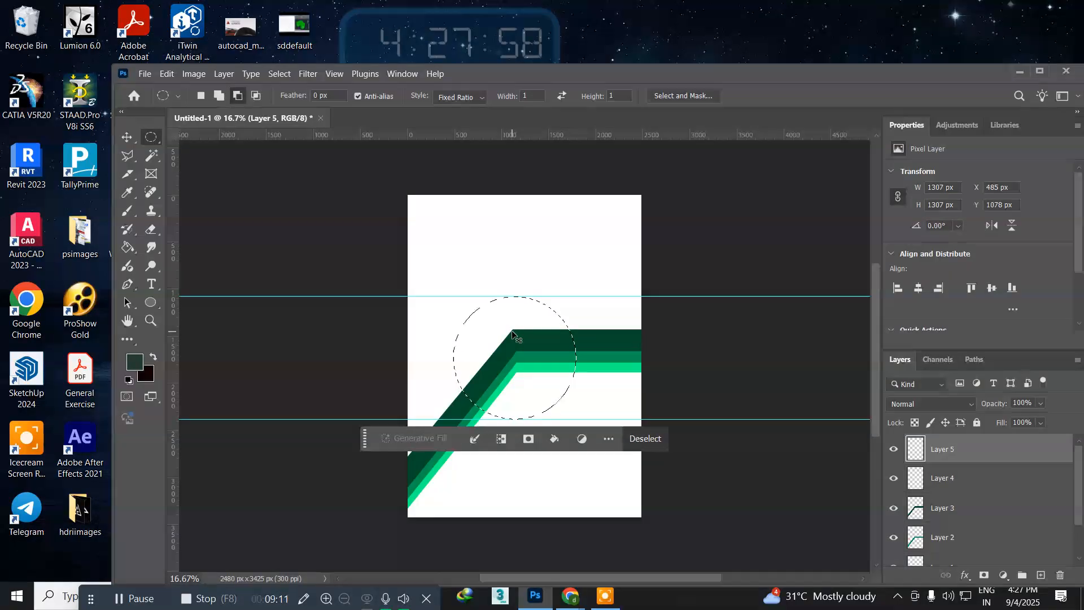
{"action": "key", "text": "ctrl+BackSpace"}
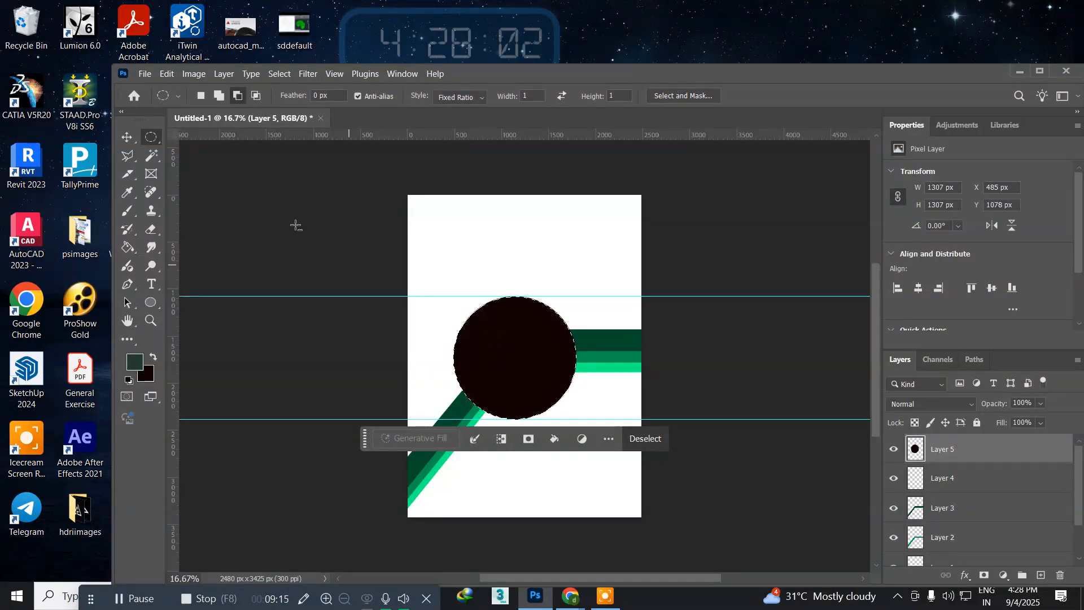
Step: Shrink the circular selection about its centre to 90.83% and place horizontal guides at its new upper and lower edges
{"action": "left_click", "coordinate": [283, 75]}
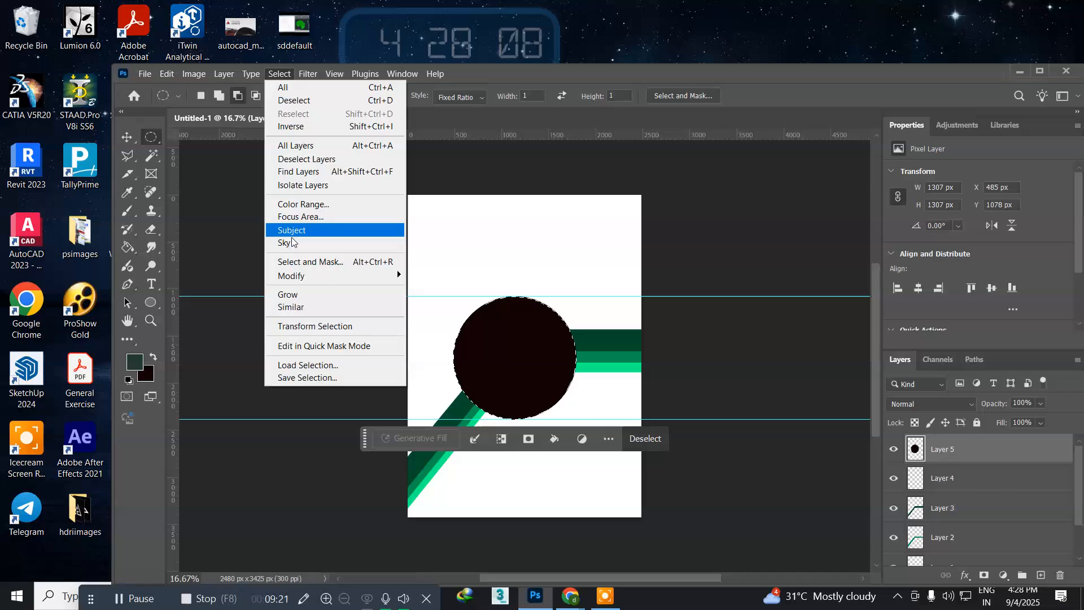
{"action": "left_click", "coordinate": [297, 326]}
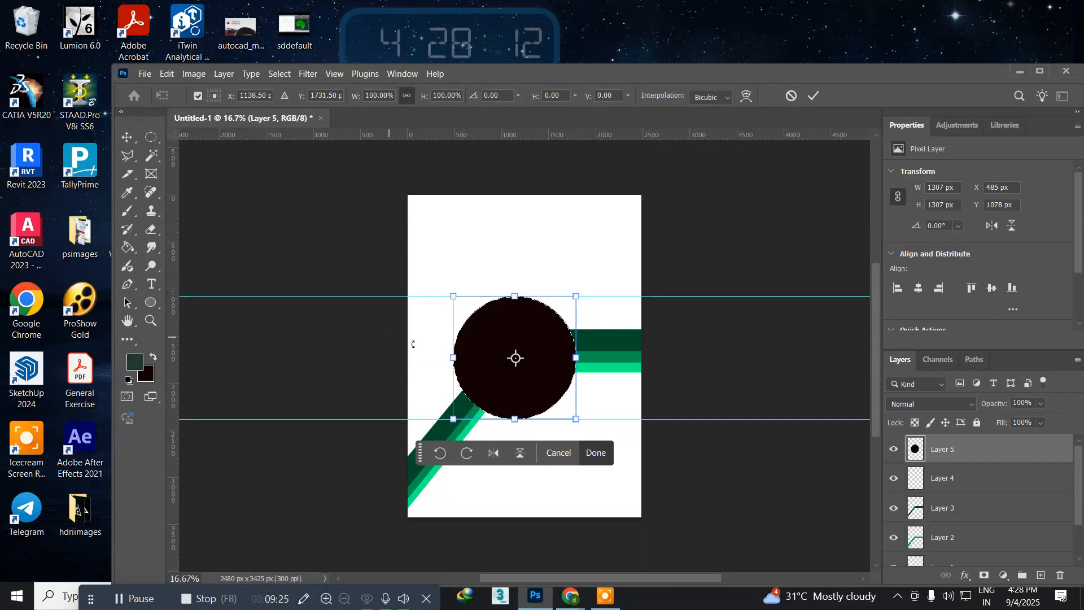
{"action": "left_click_drag", "start_coordinate": [450, 296], "coordinate": [455, 303]}
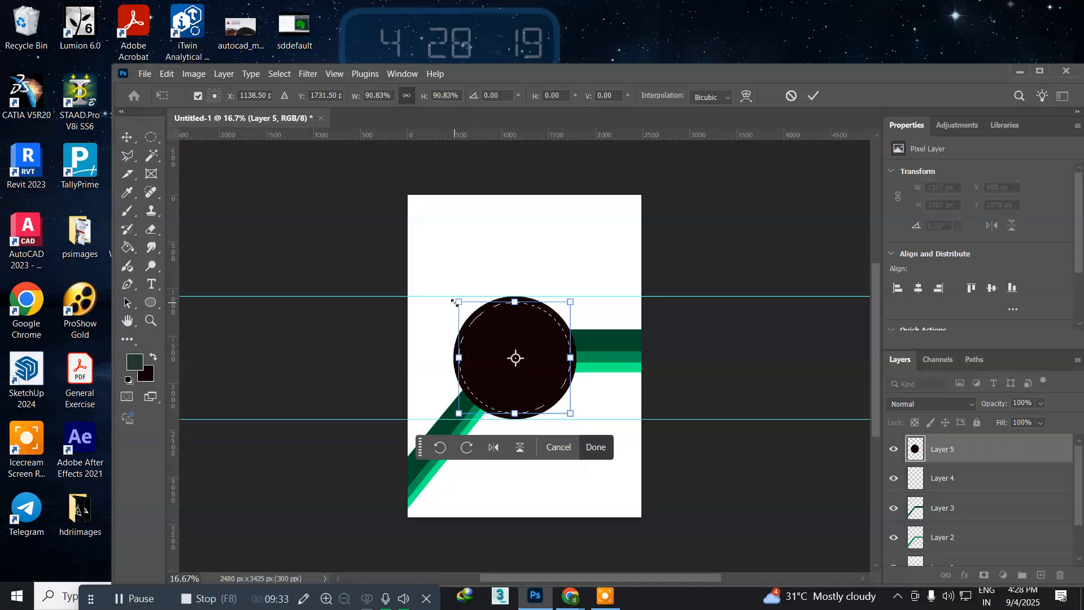
{"action": "key", "text": "Return"}
{"action": "left_click_drag", "start_coordinate": [347, 135], "coordinate": [347, 304]}
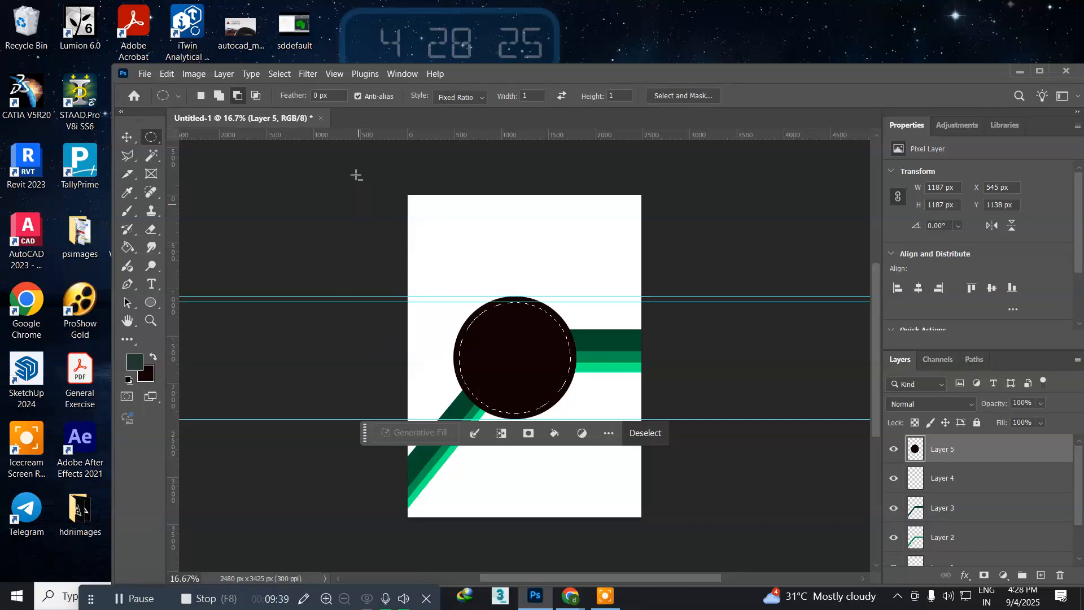
{"action": "left_click_drag", "start_coordinate": [336, 135], "coordinate": [309, 410]}
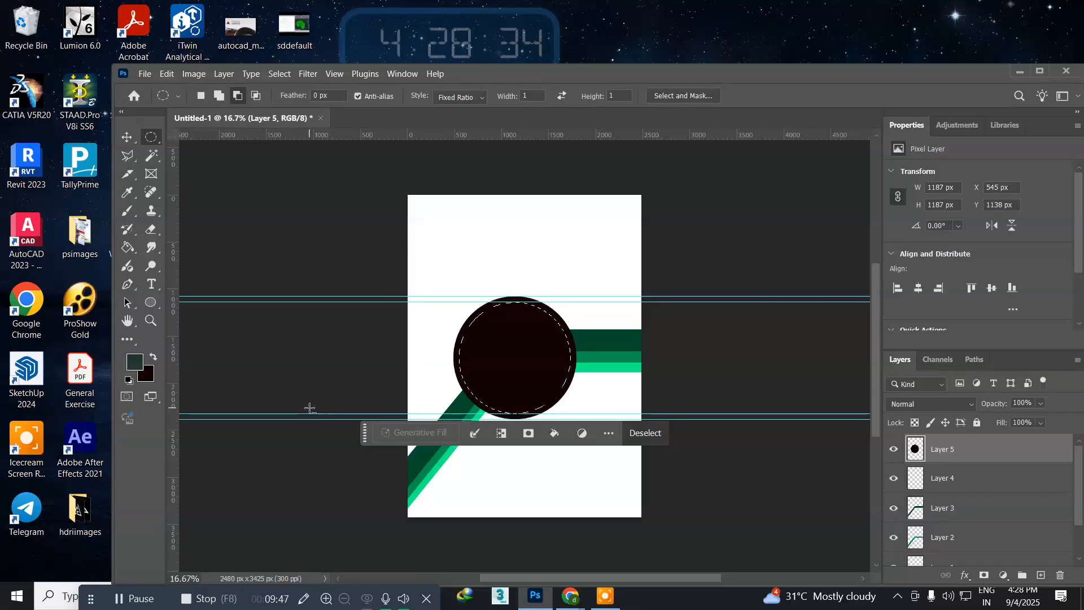
Step: Delete the inner circle from the dark disc on Layer 5 to leave a thin ring, and clear the selection
{"action": "key", "text": "Delete"}
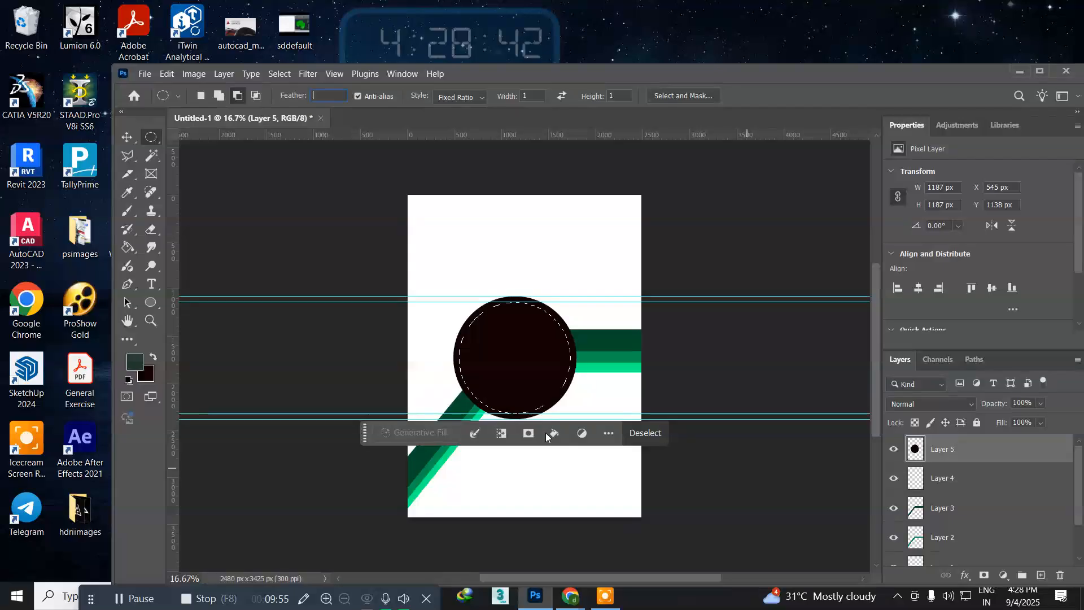
{"action": "left_click", "coordinate": [944, 480]}
{"action": "left_click", "coordinate": [608, 280]}
{"action": "left_click", "coordinate": [591, 281]}
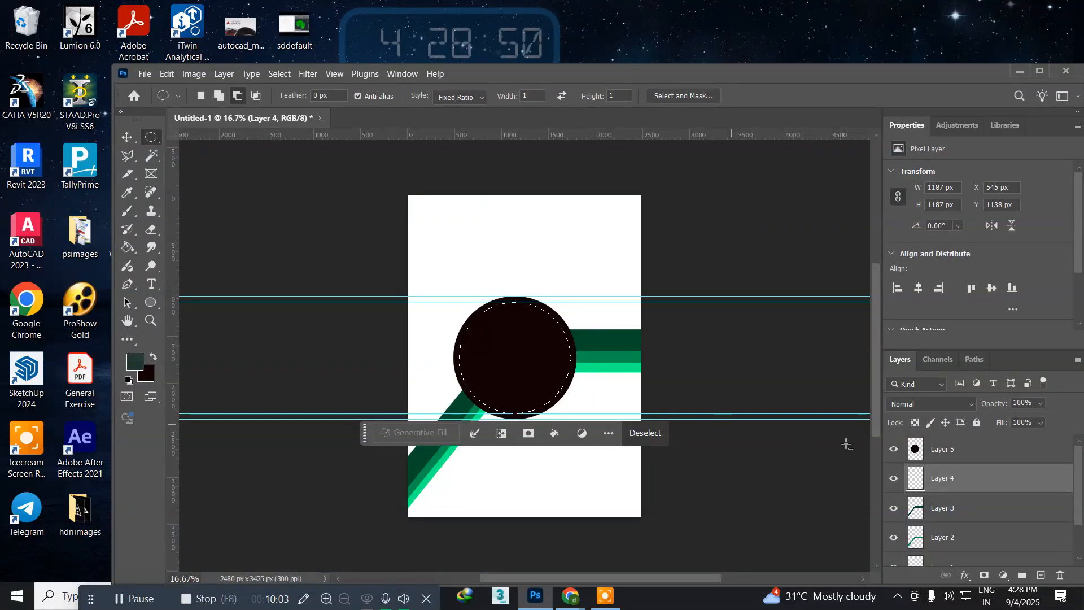
{"action": "left_click", "coordinate": [949, 451]}
{"action": "key", "text": "Delete"}
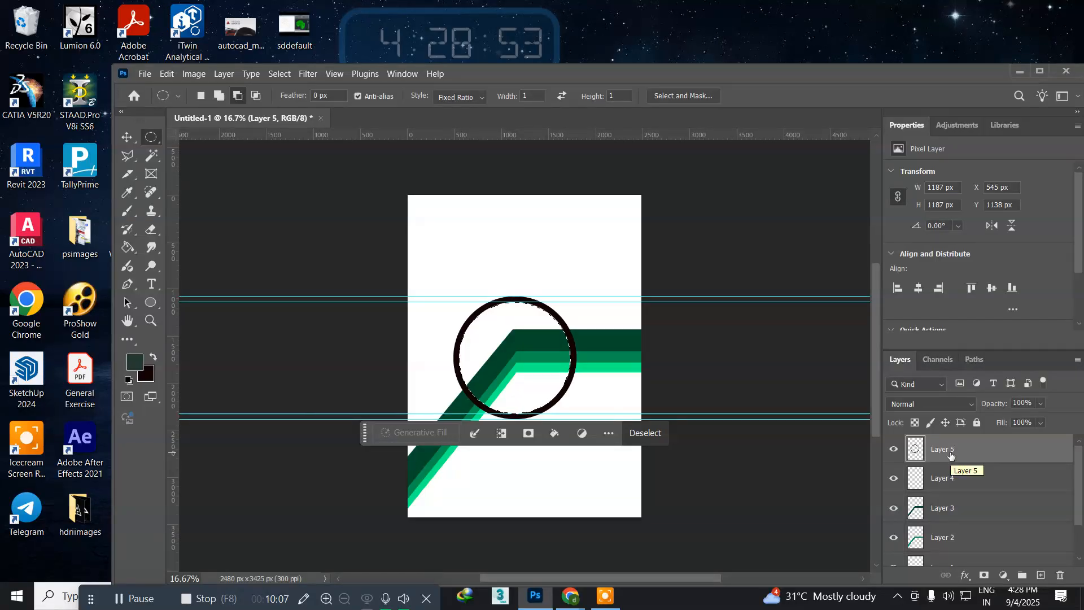
{"action": "key", "text": "ctrl+d"}
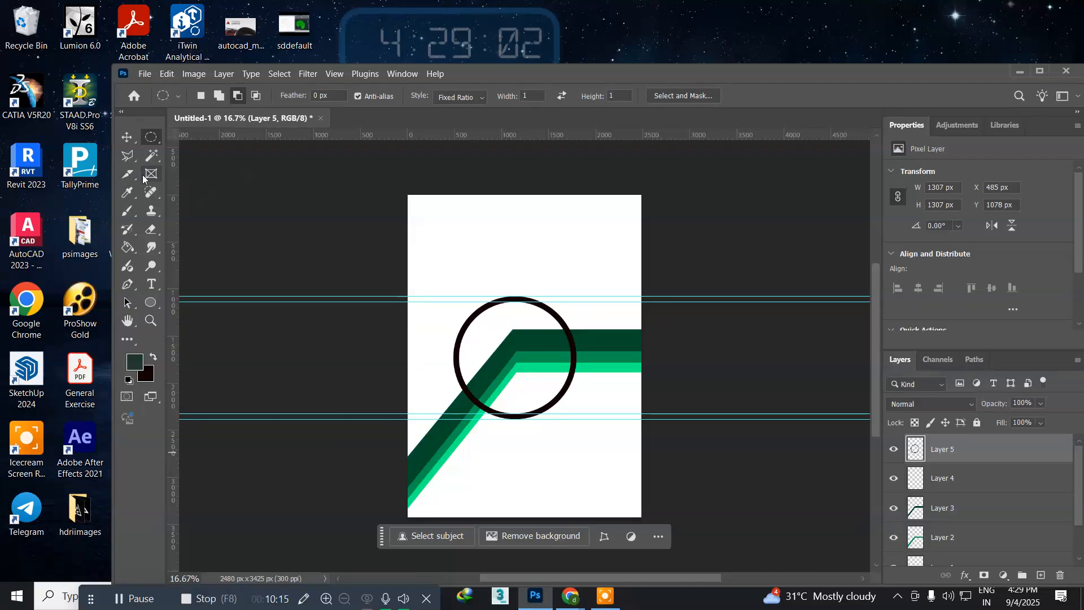
Step: Select a 1163 by 60 px strip between the two upper guides, from the page's left edge to the ring's top, on a new layer
{"action": "right_click", "coordinate": [150, 137]}
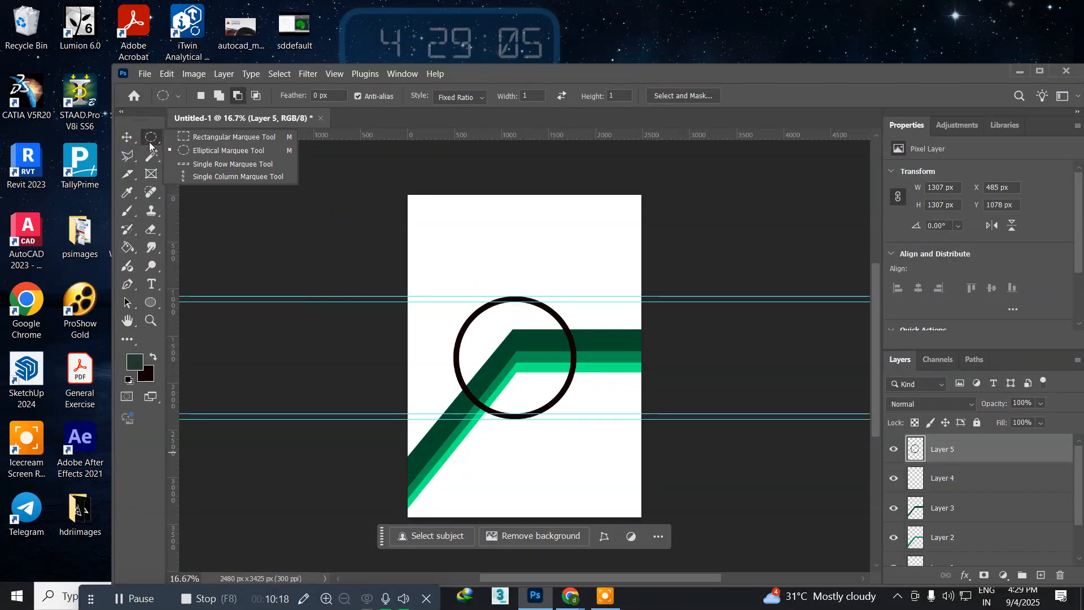
{"action": "left_click", "coordinate": [204, 137]}
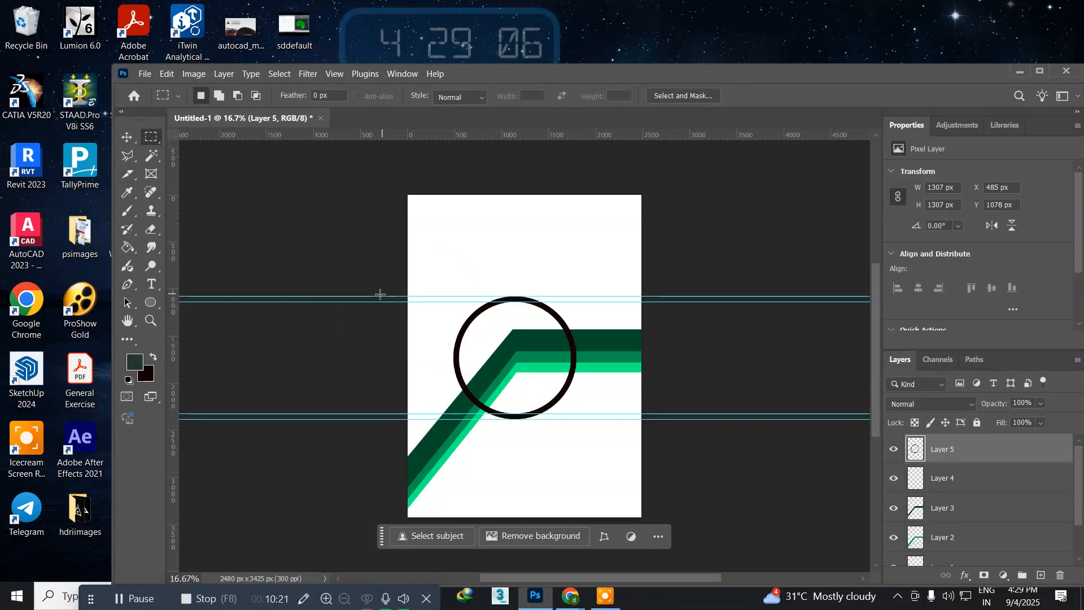
{"action": "left_click_drag", "start_coordinate": [410, 296], "coordinate": [516, 304]}
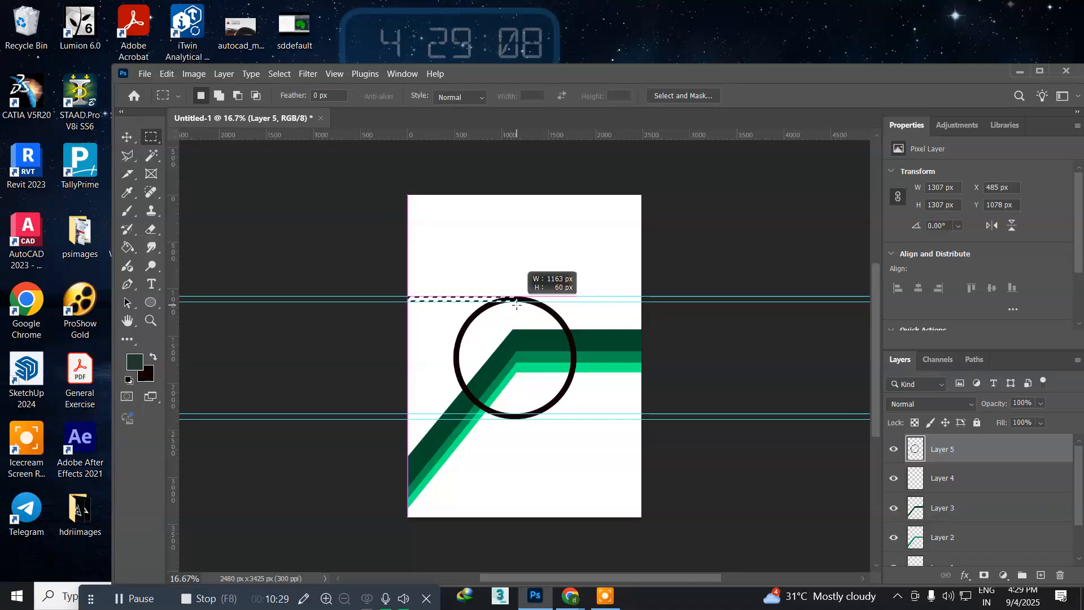
{"action": "left_click_drag", "start_coordinate": [516, 304], "coordinate": [516, 304]}
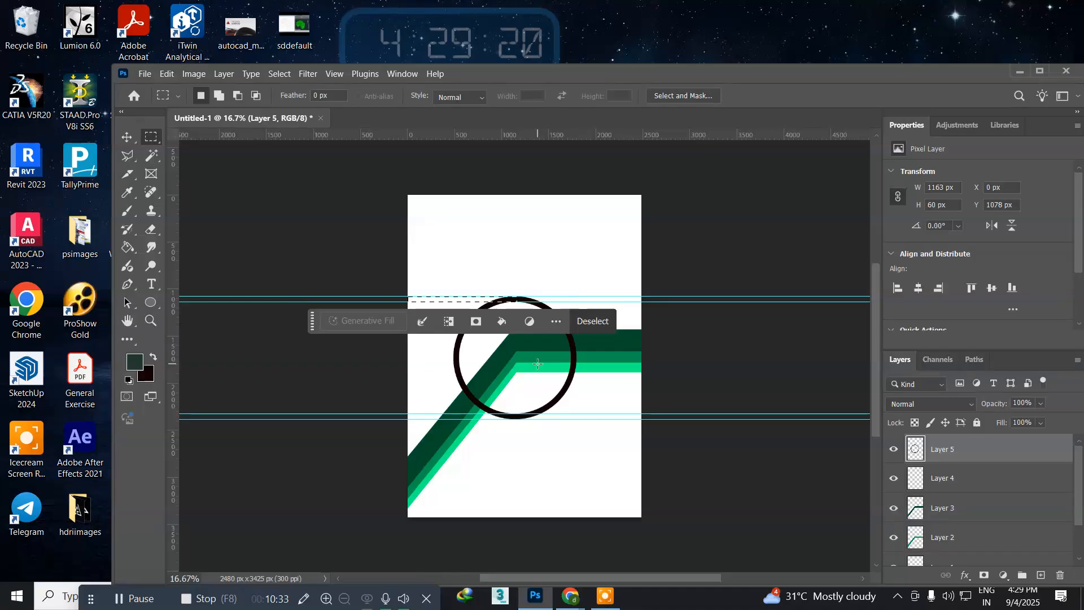
{"action": "key", "text": "ctrl+shift+n"}
{"action": "key", "text": "Return"}
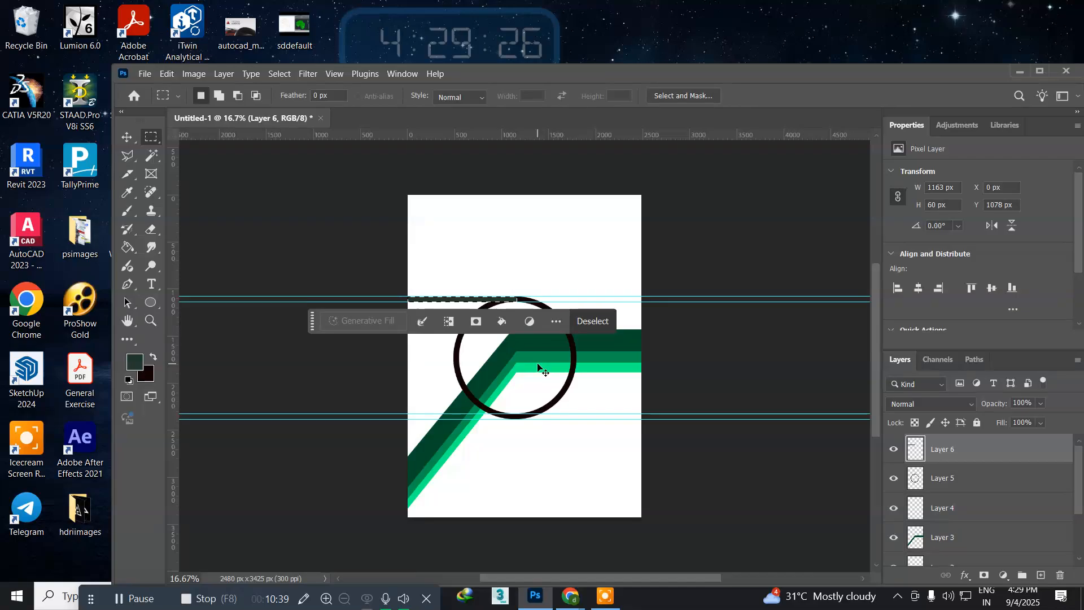
Step: Fill the strip with the near-black background colour instead of dark green, clear the selection, and place Layer 6 beneath the ring layer
{"action": "key", "text": "alt+BackSpace"}
{"action": "key", "text": "ctrl+d"}
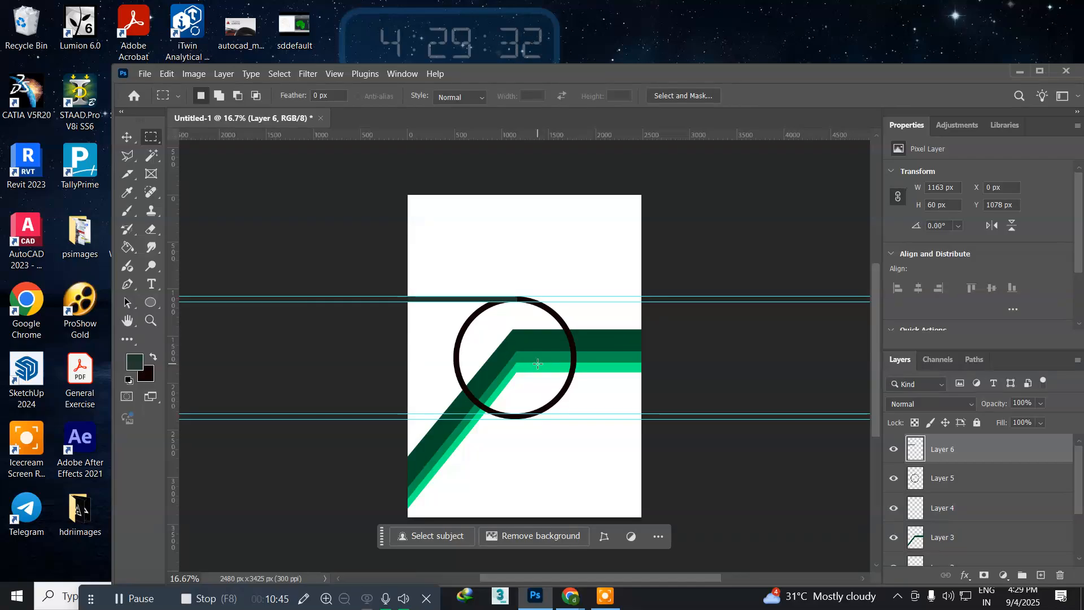
{"action": "key", "text": "ctrl+alt+z"}
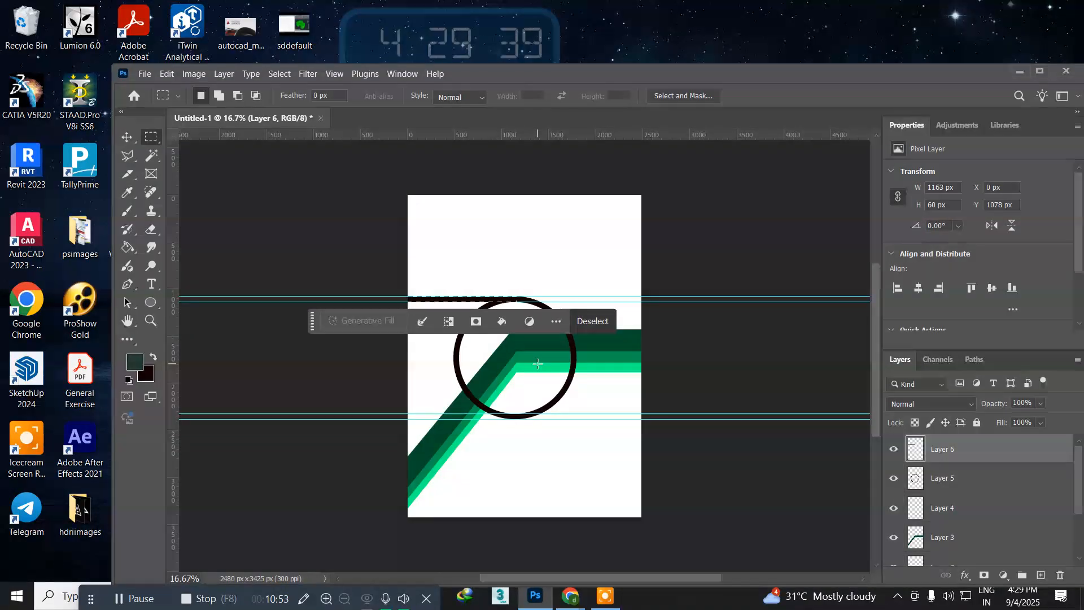
{"action": "key", "text": "ctrl+d"}
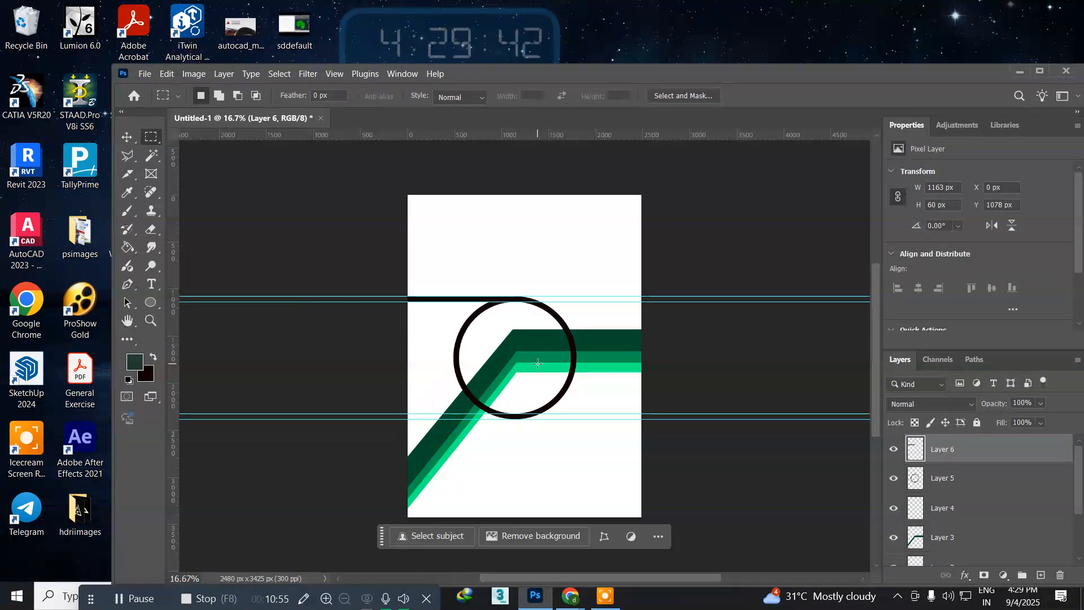
{"action": "key", "text": "ctrl+bracketleft"}
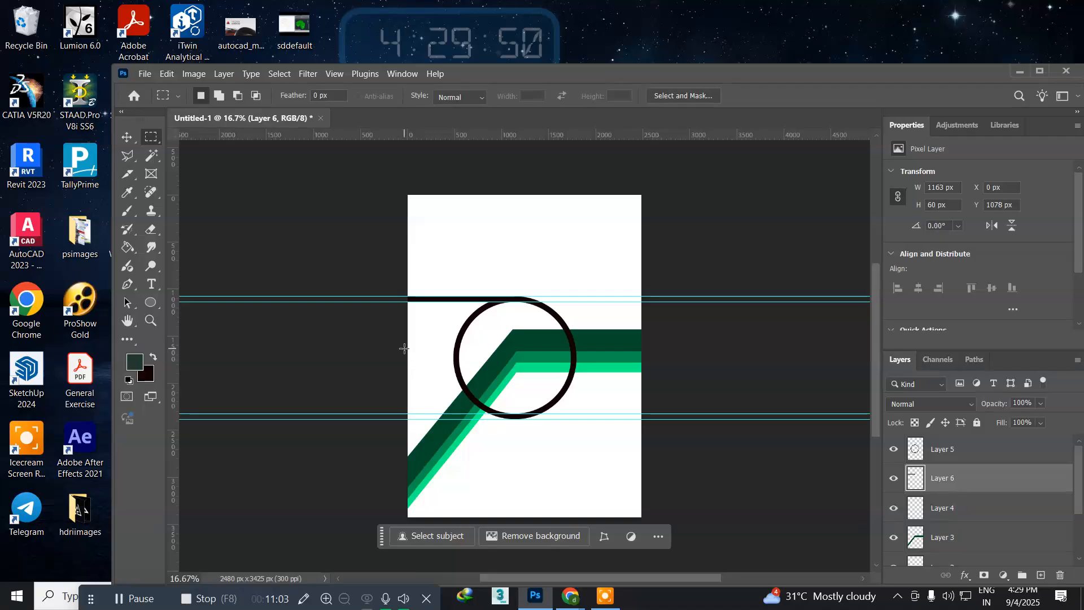
Step: Duplicate the black strip layer and move the copy straight down to a Y position of 2320 px, between the two lower guides
{"action": "key", "text": "ctrl+j"}
{"action": "key", "text": "v"}
{"action": "key", "text": "Down"}
{"action": "key", "text": "Down"}
{"action": "key", "text": "Down"}
{"action": "key", "text": "Down"}
{"action": "key", "text": "Down"}
{"action": "key", "text": "Down"}
{"action": "key", "text": "Down"}
{"action": "key", "text": "Down"}
{"action": "key", "text": "Down"}
{"action": "key", "text": "Down"}
{"action": "key", "text": "Down"}
{"action": "key", "text": "Down"}
{"action": "key", "text": "Down"}
{"action": "key", "text": "Down"}
{"action": "key", "text": "Down"}
{"action": "key", "text": "Down"}
{"action": "key", "text": "Down"}
{"action": "key", "text": "Down"}
{"action": "key", "text": "Down"}
{"action": "key", "text": "Down"}
{"action": "key", "text": "Down"}
{"action": "key", "text": "Down"}
{"action": "key", "text": "Down"}
{"action": "key", "text": "Down"}
{"action": "key", "text": "Down"}
{"action": "key", "text": "Down"}
{"action": "key", "text": "Down"}
{"action": "key", "text": "Down"}
{"action": "key", "text": "Down"}
{"action": "key", "text": "Down"}
{"action": "key", "text": "Down"}
{"action": "key", "text": "Down"}
{"action": "key", "text": "Down"}
{"action": "key", "text": "Down"}
{"action": "key", "text": "Down"}
{"action": "key", "text": "Down"}
{"action": "key", "text": "Down"}
{"action": "key", "text": "Down"}
{"action": "key", "text": "Down"}
{"action": "key", "text": "Down"}
{"action": "key", "text": "Down"}
{"action": "key", "text": "Down"}
{"action": "key", "text": "Down"}
{"action": "key", "text": "Down"}
{"action": "key", "text": "Down"}
{"action": "key", "text": "Down"}
{"action": "key", "text": "Down"}
{"action": "key", "text": "Down"}
{"action": "key", "text": "Down"}
{"action": "key", "text": "Down"}
{"action": "key", "text": "Down"}
{"action": "key", "text": "Down"}
{"action": "key", "text": "Down"}
{"action": "key", "text": "Down"}
{"action": "key", "text": "Down"}
{"action": "key", "text": "Down"}
{"action": "key", "text": "Down"}
{"action": "key", "text": "Down"}
{"action": "key", "text": "Down"}
{"action": "key", "text": "Down"}
{"action": "key", "text": "Down"}
{"action": "key", "text": "Down"}
{"action": "key", "text": "Down"}
{"action": "key", "text": "Down"}
{"action": "key", "text": "Down"}
{"action": "key", "text": "Down"}
{"action": "key", "text": "Down"}
{"action": "key", "text": "Down"}
{"action": "key", "text": "Down"}
{"action": "key", "text": "Down"}
{"action": "key", "text": "Down"}
{"action": "key", "text": "Down"}
{"action": "key", "text": "Down"}
{"action": "key", "text": "Down"}
{"action": "key", "text": "Down"}
{"action": "key", "text": "Down"}
{"action": "key", "text": "Down"}
{"action": "key", "text": "Down"}
{"action": "key", "text": "Down"}
{"action": "key", "text": "Down"}
{"action": "key", "text": "Down"}
{"action": "key", "text": "Down"}
{"action": "key", "text": "Down"}
{"action": "key", "text": "Down"}
{"action": "key", "text": "Down"}
{"action": "key", "text": "Down"}
{"action": "key", "text": "Down"}
{"action": "key", "text": "Down"}
{"action": "key", "text": "Down"}
{"action": "key", "text": "Down"}
{"action": "key", "text": "Down"}
{"action": "key", "text": "Down"}
{"action": "key", "text": "Down"}
{"action": "key", "text": "Down"}
{"action": "key", "text": "Down"}
{"action": "key", "text": "Down"}
{"action": "key", "text": "Down"}
{"action": "key", "text": "Down"}
{"action": "key", "text": "Down"}
{"action": "key", "text": "Down"}
{"action": "key", "text": "Down"}
{"action": "key", "text": "Down"}
{"action": "key", "text": "Down"}
{"action": "key", "text": "Down"}
{"action": "key", "text": "Down"}
{"action": "key", "text": "Down"}
{"action": "key", "text": "Down"}
{"action": "key", "text": "Down"}
{"action": "key", "text": "Down"}
{"action": "key", "text": "Down"}
{"action": "key", "text": "Down"}
{"action": "key", "text": "Down"}
{"action": "key", "text": "Down"}
{"action": "key", "text": "Down"}
{"action": "key", "text": "Down"}
{"action": "key", "text": "Down"}
{"action": "key", "text": "Down"}
{"action": "key", "text": "Down"}
{"action": "key", "text": "Down"}
{"action": "key", "text": "Down"}
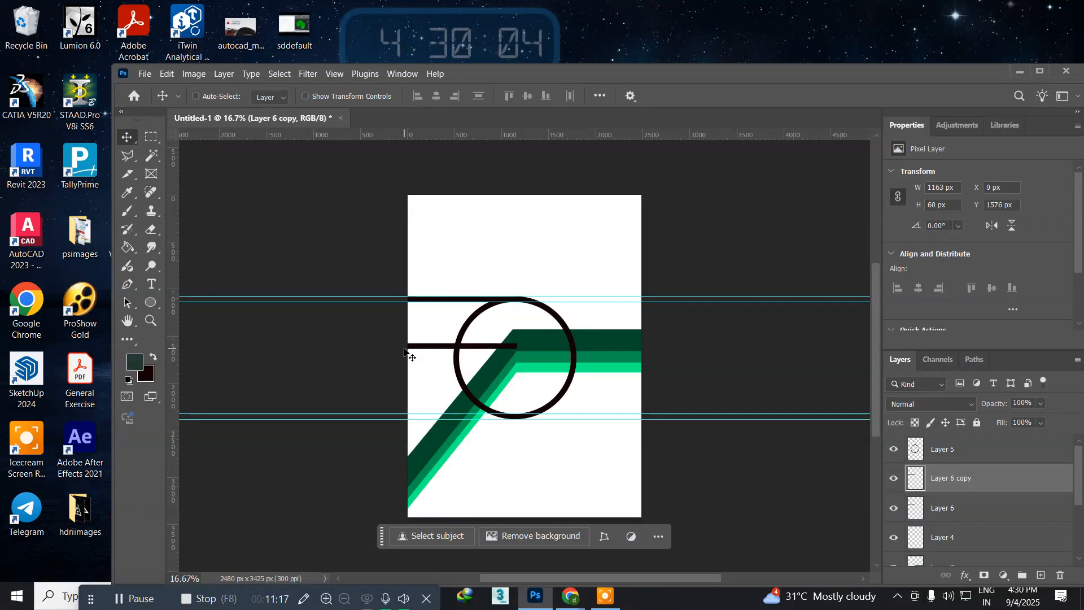
{"action": "key", "text": "Down"}
{"action": "key", "text": "Down"}
{"action": "key", "text": "Down"}
{"action": "key", "text": "Down"}
{"action": "key", "text": "Down"}
{"action": "key", "text": "Down"}
{"action": "key", "text": "Down"}
{"action": "key", "text": "Down"}
{"action": "key", "text": "Down"}
{"action": "key", "text": "Down"}
{"action": "key", "text": "Down"}
{"action": "key", "text": "Down"}
{"action": "key", "text": "Down"}
{"action": "key", "text": "Down"}
{"action": "key", "text": "Down"}
{"action": "key", "text": "Down"}
{"action": "key", "text": "Down"}
{"action": "key", "text": "Down"}
{"action": "key", "text": "Down"}
{"action": "key", "text": "Down"}
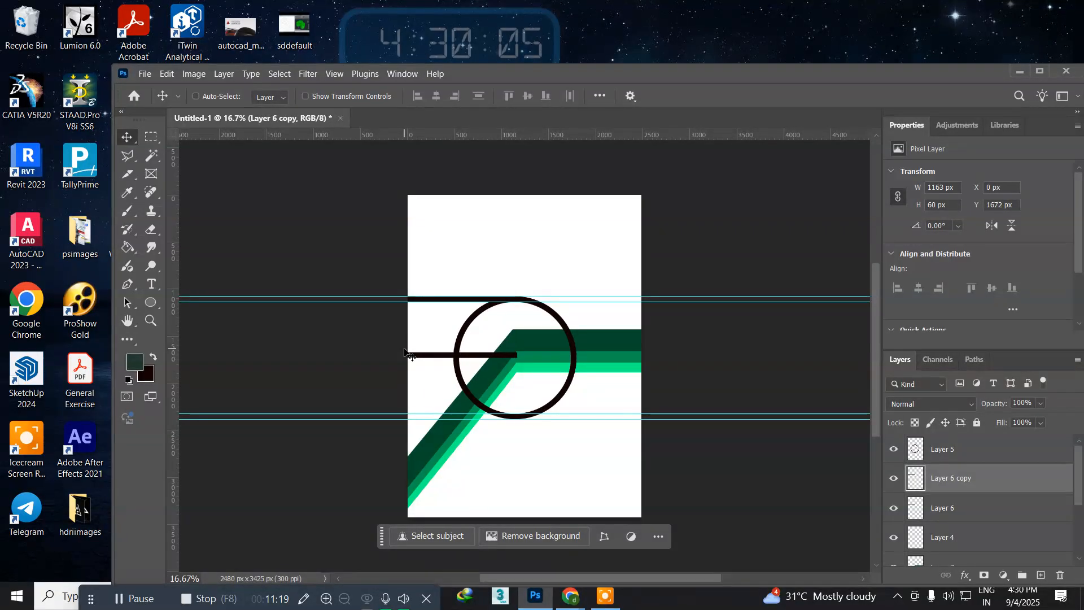
{"action": "key", "text": "Down"}
{"action": "key", "text": "Down"}
{"action": "key", "text": "Down"}
{"action": "key", "text": "Down"}
{"action": "key", "text": "Down"}
{"action": "key", "text": "Down"}
{"action": "key", "text": "Down"}
{"action": "key", "text": "Down"}
{"action": "key", "text": "Down"}
{"action": "key", "text": "Down"}
{"action": "key", "text": "Down"}
{"action": "key", "text": "Down"}
{"action": "key", "text": "Down"}
{"action": "key", "text": "Down"}
{"action": "key", "text": "Down"}
{"action": "key", "text": "Down"}
{"action": "key", "text": "Down"}
{"action": "key", "text": "Down"}
{"action": "key", "text": "Down"}
{"action": "key", "text": "Down"}
{"action": "key", "text": "Down"}
{"action": "key", "text": "Down"}
{"action": "key", "text": "Down"}
{"action": "key", "text": "Down"}
{"action": "key", "text": "Down"}
{"action": "key", "text": "Down"}
{"action": "key", "text": "Down"}
{"action": "key", "text": "Down"}
{"action": "key", "text": "Down"}
{"action": "key", "text": "Down"}
{"action": "key", "text": "Down"}
{"action": "key", "text": "Down"}
{"action": "key", "text": "Down"}
{"action": "key", "text": "Down"}
{"action": "key", "text": "Down"}
{"action": "key", "text": "Down"}
{"action": "key", "text": "Down"}
{"action": "key", "text": "Down"}
{"action": "key", "text": "Down"}
{"action": "key", "text": "Down"}
{"action": "key", "text": "Down"}
{"action": "key", "text": "Down"}
{"action": "key", "text": "Down"}
{"action": "key", "text": "Down"}
{"action": "key", "text": "Down"}
{"action": "key", "text": "Down"}
{"action": "key", "text": "Down"}
{"action": "key", "text": "Down"}
{"action": "key", "text": "Down"}
{"action": "key", "text": "Down"}
{"action": "key", "text": "Down"}
{"action": "key", "text": "Down"}
{"action": "key", "text": "Down"}
{"action": "key", "text": "Down"}
{"action": "key", "text": "Down"}
{"action": "key", "text": "Down"}
{"action": "key", "text": "Down"}
{"action": "key", "text": "Down"}
{"action": "key", "text": "Down"}
{"action": "key", "text": "Down"}
{"action": "key", "text": "Down"}
{"action": "key", "text": "Down"}
{"action": "key", "text": "Down"}
{"action": "key", "text": "Down"}
{"action": "key", "text": "Down"}
{"action": "key", "text": "Down"}
{"action": "key", "text": "Down"}
{"action": "key", "text": "Down"}
{"action": "key", "text": "Down"}
{"action": "key", "text": "Down"}
{"action": "key", "text": "Down"}
{"action": "key", "text": "Down"}
{"action": "key", "text": "Down"}
{"action": "key", "text": "Down"}
{"action": "key", "text": "Down"}
{"action": "key", "text": "Down"}
{"action": "key", "text": "Down"}
{"action": "key", "text": "Down"}
{"action": "key", "text": "Down"}
{"action": "key", "text": "Down"}
{"action": "key", "text": "Down"}
{"action": "key", "text": "Down"}
{"action": "key", "text": "Down"}
{"action": "key", "text": "Down"}
{"action": "key", "text": "Down"}
{"action": "key", "text": "Down"}
{"action": "key", "text": "Down"}
{"action": "key", "text": "Down"}
{"action": "key", "text": "Down"}
{"action": "key", "text": "Down"}
{"action": "key", "text": "Down"}
{"action": "key", "text": "Down"}
{"action": "key", "text": "Down"}
{"action": "key", "text": "Down"}
{"action": "key", "text": "Down"}
{"action": "key", "text": "Down"}
{"action": "key", "text": "Down"}
{"action": "key", "text": "Down"}
{"action": "key", "text": "Down"}
{"action": "key", "text": "Down"}
{"action": "key", "text": "Down"}
{"action": "key", "text": "Down"}
{"action": "key", "text": "Down"}
{"action": "key", "text": "Down"}
{"action": "key", "text": "Down"}
{"action": "key", "text": "Down"}
{"action": "key", "text": "Down"}
{"action": "key", "text": "Down"}
{"action": "key", "text": "Down"}
{"action": "key", "text": "Down"}
{"action": "key", "text": "Down"}
{"action": "key", "text": "Down"}
{"action": "key", "text": "Down"}
{"action": "key", "text": "Down"}
{"action": "key", "text": "Down"}
{"action": "key", "text": "Down"}
{"action": "key", "text": "Down"}
{"action": "key", "text": "Down"}
{"action": "key", "text": "Down"}
{"action": "key", "text": "Down"}
{"action": "key", "text": "Down"}
{"action": "key", "text": "Down"}
{"action": "key", "text": "Down"}
{"action": "key", "text": "Down"}
{"action": "key", "text": "Down"}
{"action": "key", "text": "Down"}
{"action": "key", "text": "Down"}
{"action": "key", "text": "Down"}
{"action": "key", "text": "Down"}
{"action": "key", "text": "Down"}
{"action": "key", "text": "Down"}
{"action": "key", "text": "Down"}
{"action": "key", "text": "Down"}
{"action": "key", "text": "Down"}
{"action": "key", "text": "Down"}
{"action": "key", "text": "Down"}
{"action": "key", "text": "Down"}
{"action": "key", "text": "Down"}
{"action": "key", "text": "Down"}
{"action": "key", "text": "Down"}
{"action": "key", "text": "Down"}
{"action": "key", "text": "Down"}
{"action": "key", "text": "Down"}
{"action": "key", "text": "Down"}
{"action": "key", "text": "Down"}
{"action": "key", "text": "Down"}
{"action": "key", "text": "Down"}
{"action": "key", "text": "Down"}
{"action": "key", "text": "Down"}
{"action": "key", "text": "Down"}
{"action": "key", "text": "Down"}
{"action": "key", "text": "Down"}
{"action": "key", "text": "Down"}
{"action": "key", "text": "Down"}
{"action": "key", "text": "Down"}
{"action": "key", "text": "Down"}
{"action": "key", "text": "Down"}
{"action": "key", "text": "Down"}
{"action": "key", "text": "Down"}
{"action": "key", "text": "Down"}
{"action": "key", "text": "Up"}
{"action": "key", "text": "Up"}
{"action": "key", "text": "Up"}
{"action": "key", "text": "Up"}
{"action": "key", "text": "Up"}
{"action": "key", "text": "Up"}
{"action": "key", "text": "Up"}
{"action": "key", "text": "Up"}
{"action": "key", "text": "Up"}
{"action": "key", "text": "Up"}
{"action": "key", "text": "Up"}
{"action": "key", "text": "Up"}
{"action": "key", "text": "Up"}
{"action": "key", "text": "Up"}
{"action": "key", "text": "Up"}
{"action": "key", "text": "Up"}
{"action": "key", "text": "Up"}
{"action": "key", "text": "Up"}
{"action": "key", "text": "Up"}
{"action": "key", "text": "Up"}
{"action": "key", "text": "Down"}
{"action": "key", "text": "Down"}
{"action": "key", "text": "Down"}
{"action": "key", "text": "Down"}
{"action": "key", "text": "Down"}
{"action": "key", "text": "Down"}
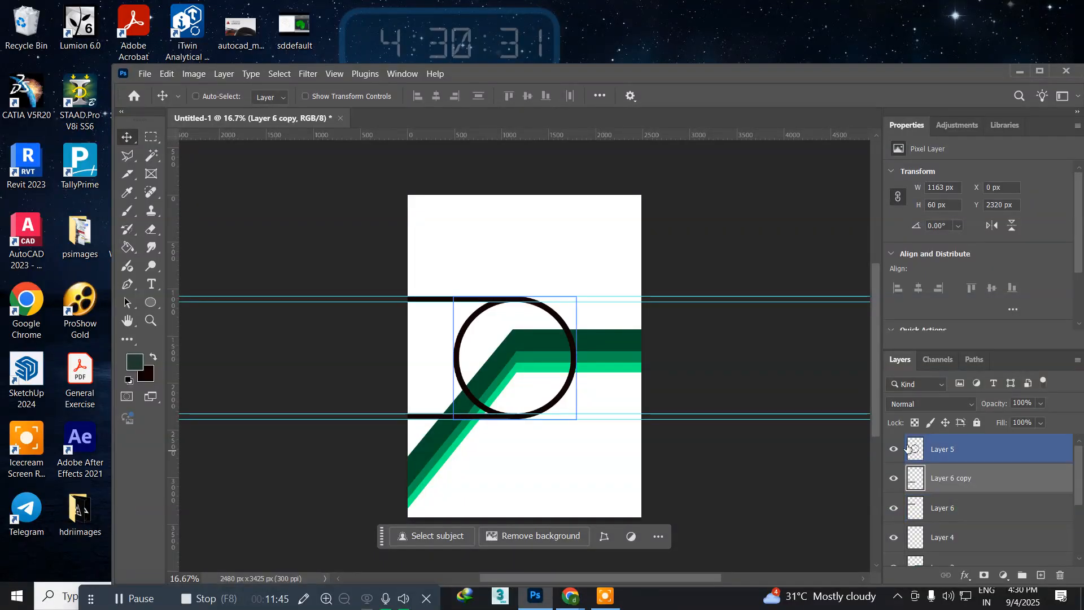
Step: Delete the ring's inner half on Layer 5 within an 1187 by 1307 px selection from the page's left edge, and clear the selection
{"action": "left_click", "coordinate": [940, 449]}
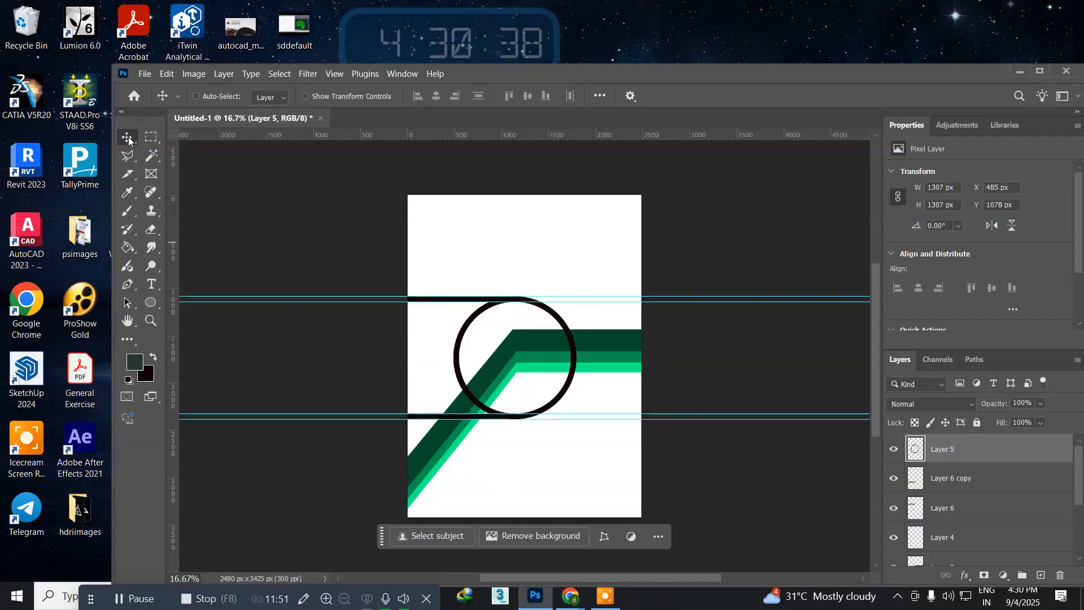
{"action": "left_click", "coordinate": [151, 137]}
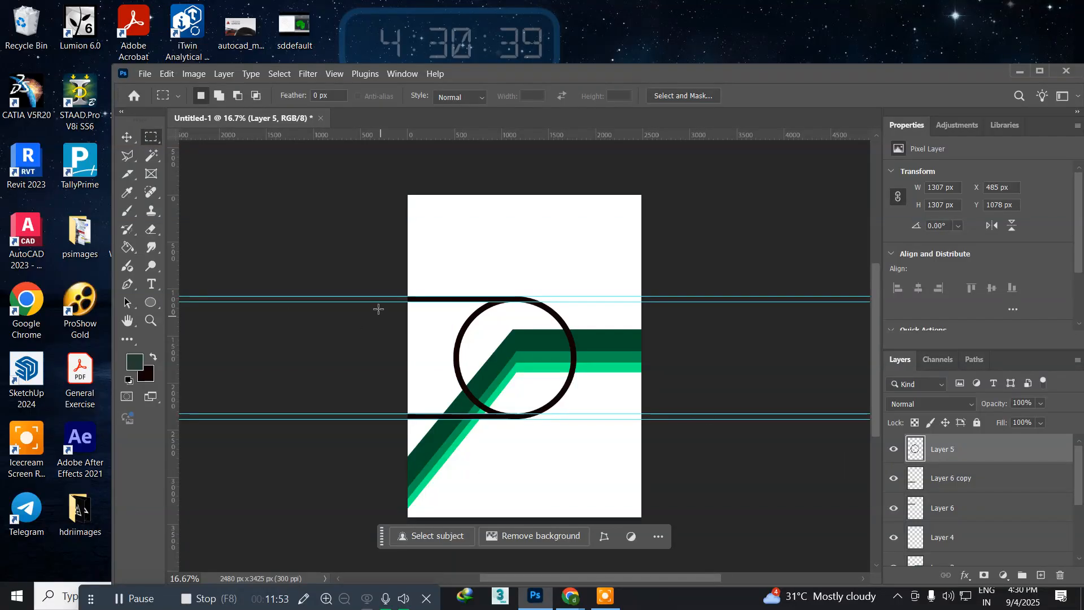
{"action": "left_click_drag", "start_coordinate": [407, 298], "coordinate": [518, 422]}
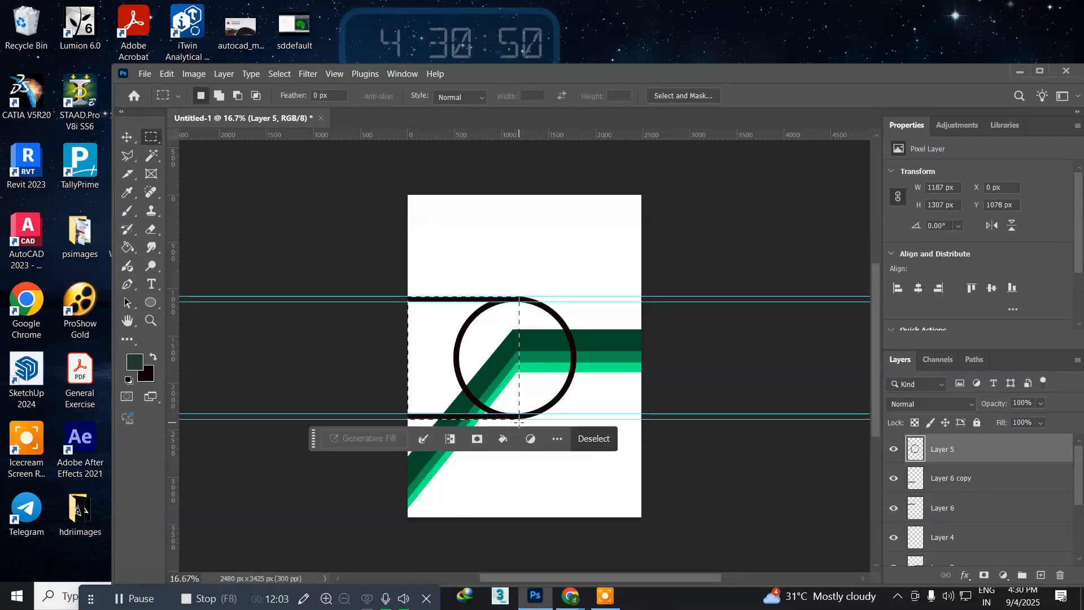
{"action": "key", "text": "Delete"}
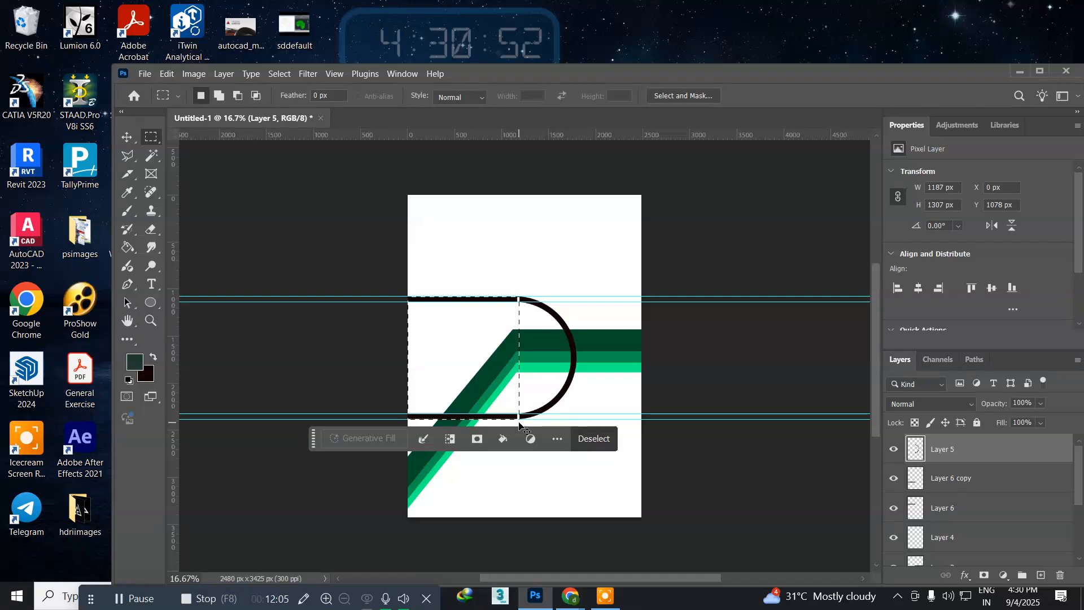
{"action": "key", "text": "ctrl+d"}
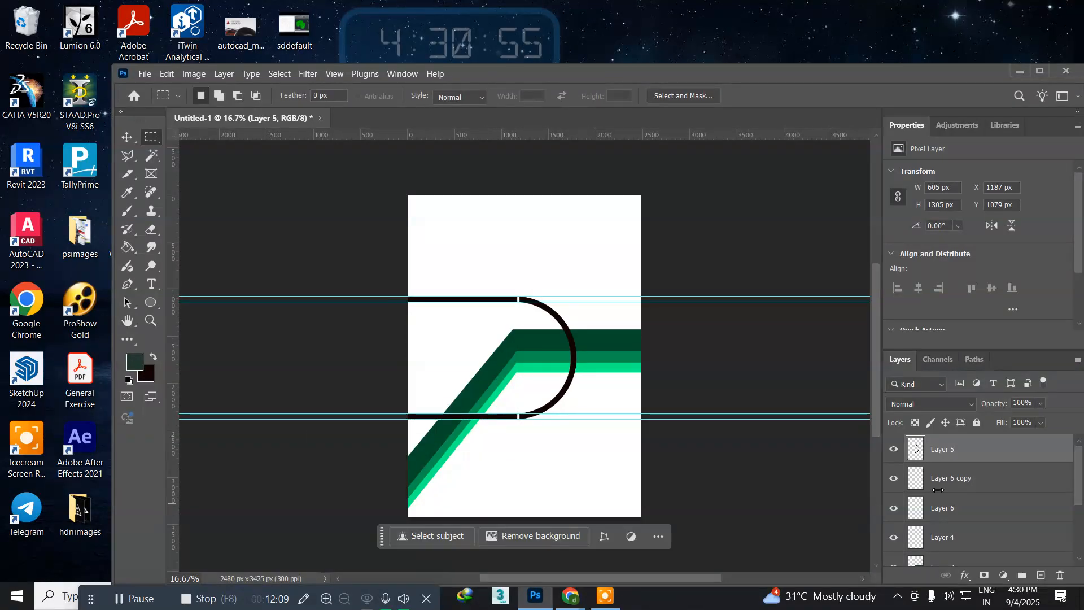
Step: Select Layer 6 and Layer 6 copy together and nudge both black strips right to an X position of 96 px, overlapping the half-ring's ends
{"action": "left_click", "coordinate": [959, 479]}
{"action": "left_click", "coordinate": [949, 511], "text": "shift"}
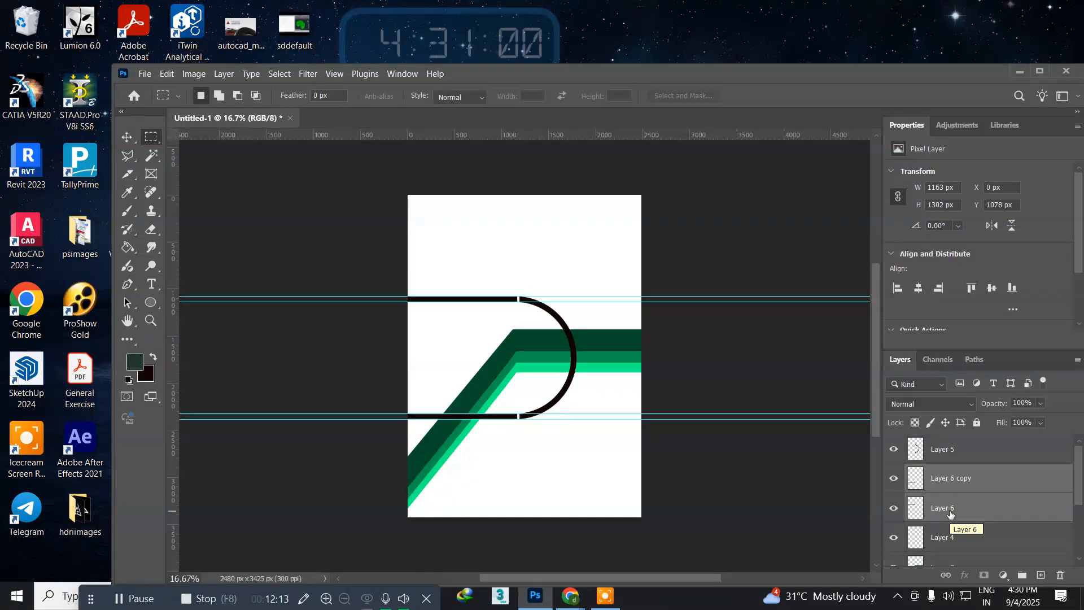
{"action": "key", "text": "v"}
{"action": "key", "text": "Right"}
{"action": "key", "text": "Right"}
{"action": "key", "text": "Right"}
{"action": "key", "text": "Right"}
{"action": "key", "text": "Right"}
{"action": "key", "text": "Right"}
{"action": "key", "text": "shift+Right"}
{"action": "key", "text": "shift+Right"}
{"action": "key", "text": "shift+Right"}
{"action": "key", "text": "shift+Right"}
{"action": "key", "text": "shift+Right"}
{"action": "key", "text": "shift+Right"}
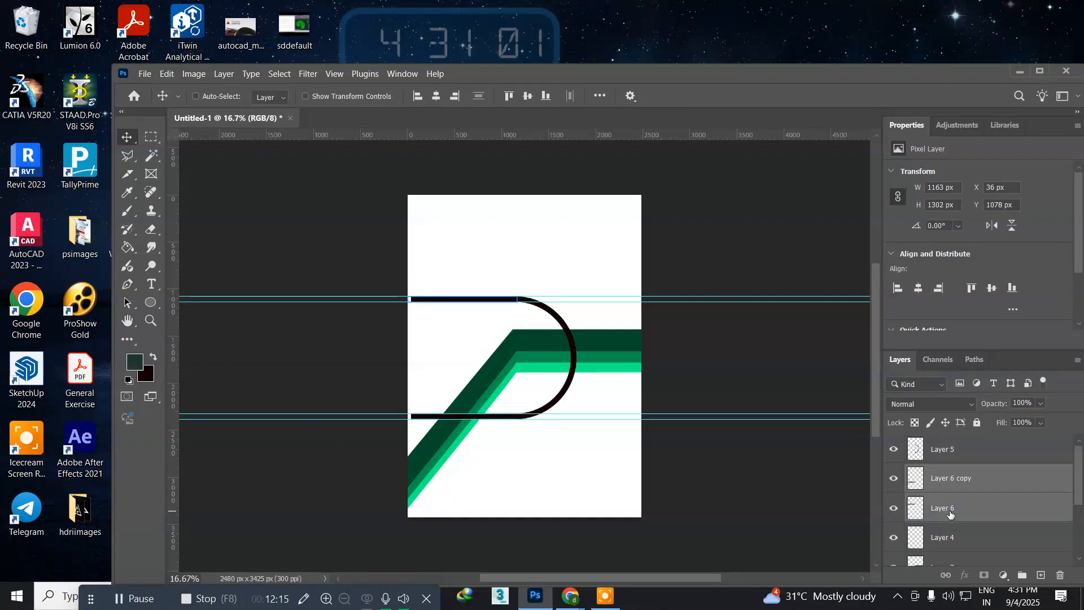
{"action": "key", "text": "Right"}
{"action": "key", "text": "Right"}
{"action": "key", "text": "Right"}
{"action": "key", "text": "Right"}
{"action": "key", "text": "Right"}
{"action": "key", "text": "Right"}
{"action": "key", "text": "Right"}
{"action": "key", "text": "Right"}
{"action": "key", "text": "Right"}
{"action": "key", "text": "Right"}
{"action": "key", "text": "Right"}
{"action": "key", "text": "Right"}
{"action": "key", "text": "Right"}
{"action": "key", "text": "Right"}
{"action": "key", "text": "Right"}
{"action": "key", "text": "Right"}
{"action": "key", "text": "Right"}
{"action": "key", "text": "Right"}
{"action": "key", "text": "Right"}
{"action": "key", "text": "Right"}
{"action": "key", "text": "Right"}
{"action": "key", "text": "Right"}
{"action": "key", "text": "Right"}
{"action": "key", "text": "Right"}
{"action": "key", "text": "Right"}
{"action": "key", "text": "Right"}
{"action": "key", "text": "Right"}
{"action": "key", "text": "Right"}
{"action": "key", "text": "Right"}
{"action": "key", "text": "Right"}
{"action": "key", "text": "Right"}
{"action": "key", "text": "Right"}
{"action": "key", "text": "Right"}
{"action": "key", "text": "Right"}
{"action": "key", "text": "Right"}
{"action": "key", "text": "Right"}
{"action": "key", "text": "Left"}
{"action": "key", "text": "Left"}
{"action": "key", "text": "Left"}
{"action": "key", "text": "Left"}
{"action": "key", "text": "Left"}
{"action": "key", "text": "Left"}
{"action": "key", "text": "Left"}
{"action": "key", "text": "Left"}
{"action": "key", "text": "Left"}
{"action": "key", "text": "Left"}
{"action": "key", "text": "Left"}
{"action": "key", "text": "Left"}
{"action": "key", "text": "Left"}
{"action": "key", "text": "Left"}
{"action": "key", "text": "Left"}
{"action": "key", "text": "Left"}
{"action": "key", "text": "Left"}
{"action": "key", "text": "Left"}
{"action": "key", "text": "Left"}
{"action": "key", "text": "Left"}
{"action": "key", "text": "Left"}
{"action": "key", "text": "Left"}
{"action": "key", "text": "Left"}
{"action": "key", "text": "Left"}
{"action": "key", "text": "Left"}
{"action": "key", "text": "Left"}
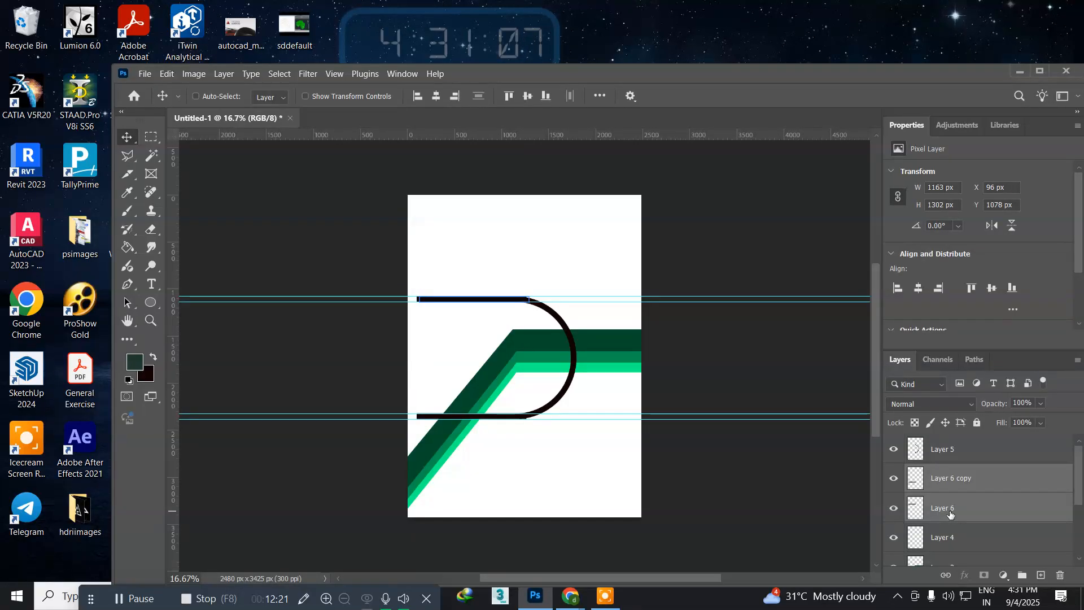
{"action": "key", "text": "Left"}
{"action": "key", "text": "Left"}
{"action": "key", "text": "Left"}
{"action": "key", "text": "Left"}
{"action": "key", "text": "Left"}
{"action": "key", "text": "Left"}
{"action": "key", "text": "Left"}
{"action": "key", "text": "Left"}
{"action": "key", "text": "Left"}
{"action": "key", "text": "Left"}
{"action": "key", "text": "Left"}
{"action": "key", "text": "Left"}
{"action": "key", "text": "Left"}
{"action": "key", "text": "Left"}
{"action": "key", "text": "Left"}
{"action": "key", "text": "Left"}
{"action": "key", "text": "Left"}
{"action": "key", "text": "Left"}
{"action": "key", "text": "Left"}
{"action": "key", "text": "Left"}
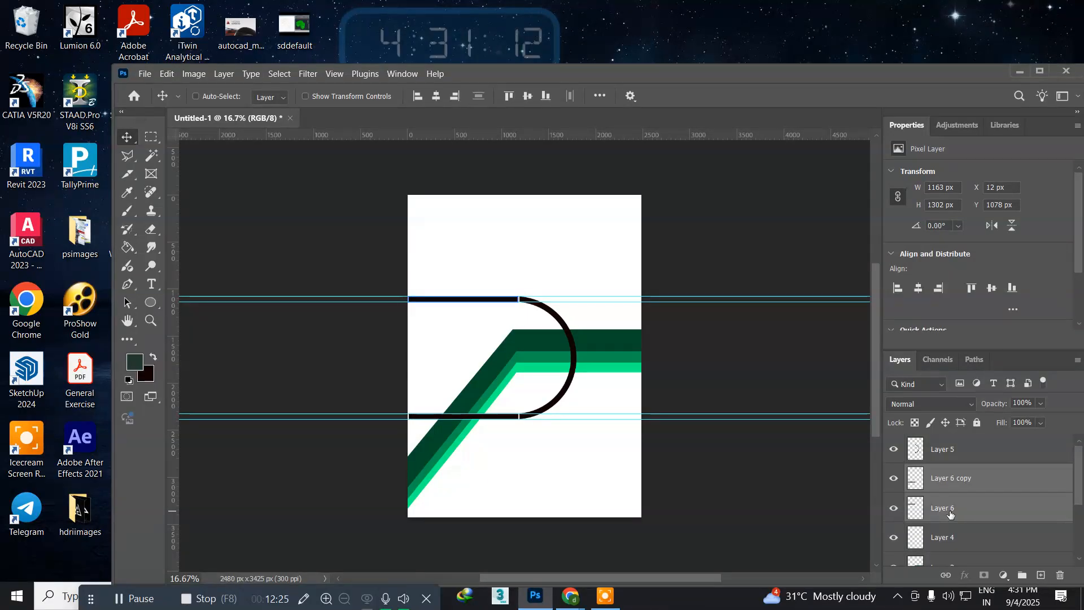
{"action": "key", "text": "Right"}
{"action": "key", "text": "Right"}
{"action": "key", "text": "Right"}
{"action": "key", "text": "Right"}
{"action": "key", "text": "Right"}
{"action": "key", "text": "Right"}
{"action": "key", "text": "Right"}
{"action": "key", "text": "Right"}
{"action": "key", "text": "Right"}
{"action": "key", "text": "Right"}
{"action": "key", "text": "Right"}
{"action": "key", "text": "Right"}
{"action": "key", "text": "Right"}
{"action": "key", "text": "Right"}
{"action": "key", "text": "Right"}
{"action": "key", "text": "Right"}
{"action": "key", "text": "Right"}
{"action": "key", "text": "Right"}
{"action": "key", "text": "Right"}
{"action": "key", "text": "Right"}
{"action": "key", "text": "Right"}
{"action": "key", "text": "Right"}
{"action": "key", "text": "Right"}
{"action": "key", "text": "Right"}
{"action": "key", "text": "Right"}
{"action": "key", "text": "Right"}
{"action": "key", "text": "Right"}
{"action": "key", "text": "Right"}
{"action": "key", "text": "Right"}
{"action": "key", "text": "Right"}
{"action": "key", "text": "Right"}
{"action": "key", "text": "Right"}
{"action": "key", "text": "Right"}
{"action": "key", "text": "Right"}
{"action": "key", "text": "Right"}
{"action": "key", "text": "Right"}
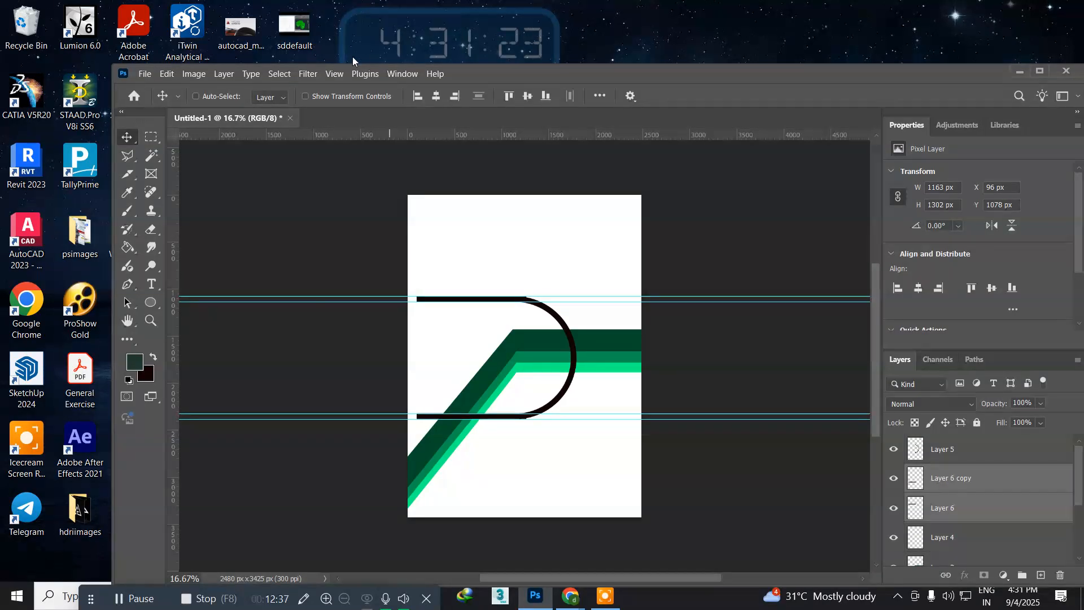
Step: Clear all guides from the page
{"action": "left_click", "coordinate": [338, 75]}
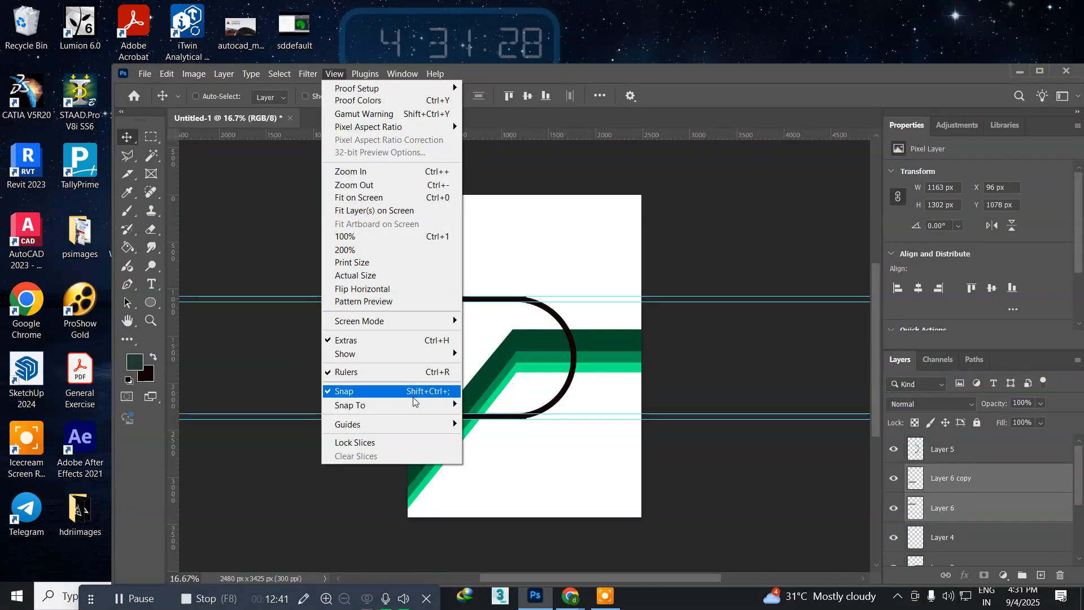
{"action": "mouse_move", "coordinate": [406, 423]}
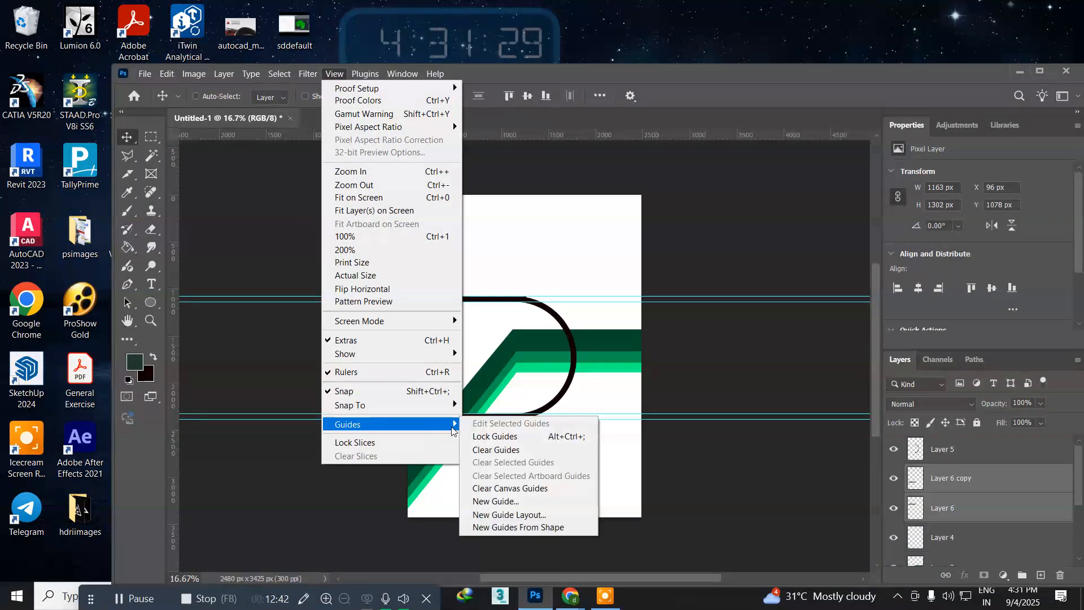
{"action": "left_click", "coordinate": [497, 449]}
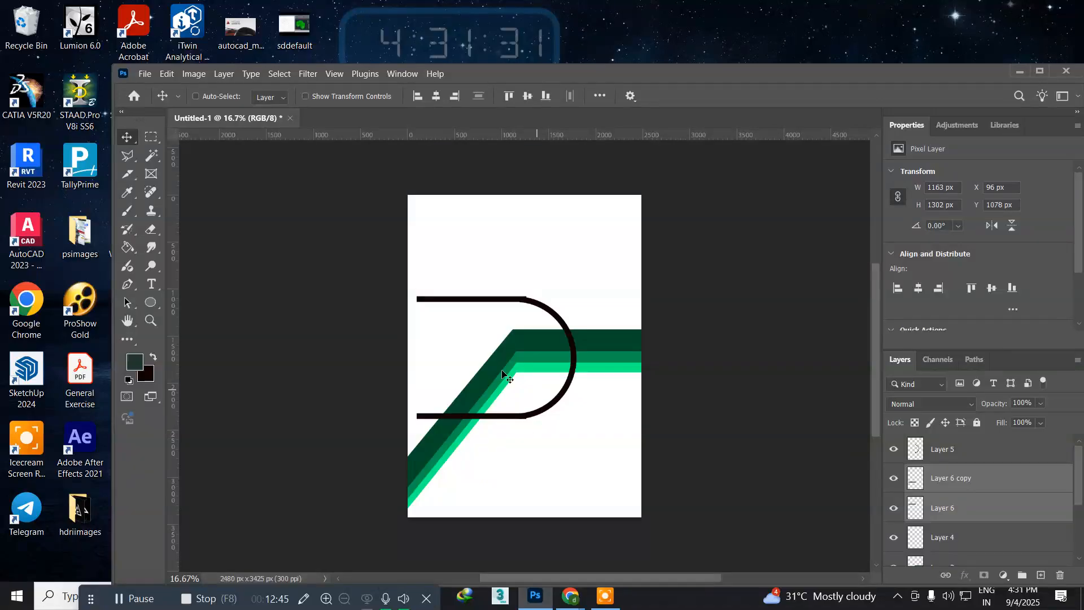
Step: Nudge both black strips back left to an X position of 25 px so they meet the half-ring's ends cleanly
{"action": "left_click", "coordinate": [151, 320]}
{"action": "left_click_drag", "start_coordinate": [528, 309], "coordinate": [582, 343]}
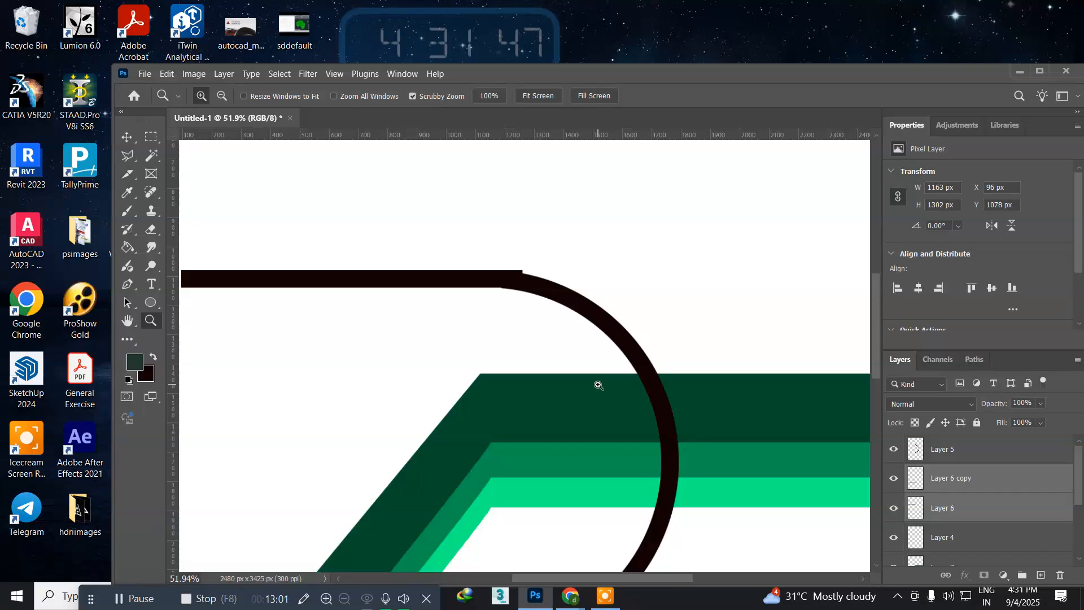
{"action": "left_click", "coordinate": [128, 137]}
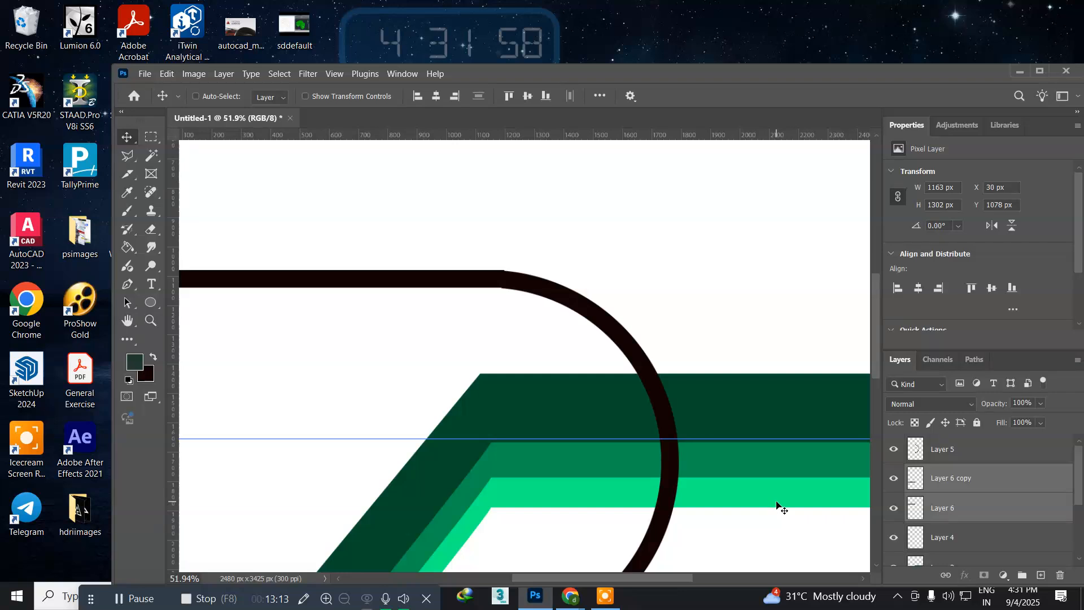
{"action": "key", "text": "Left"}
{"action": "key", "text": "Left"}
{"action": "key", "text": "Left"}
{"action": "key", "text": "Left"}
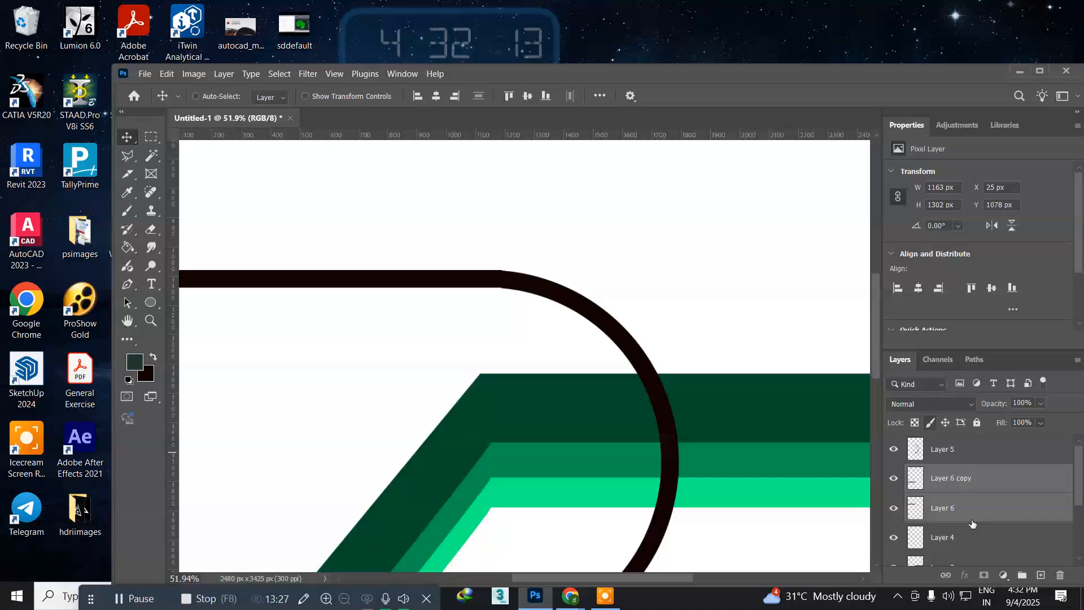
Step: Merge Layer 5, Layer 6 copy and Layer 6 into a single layer
{"action": "left_click", "coordinate": [971, 547]}
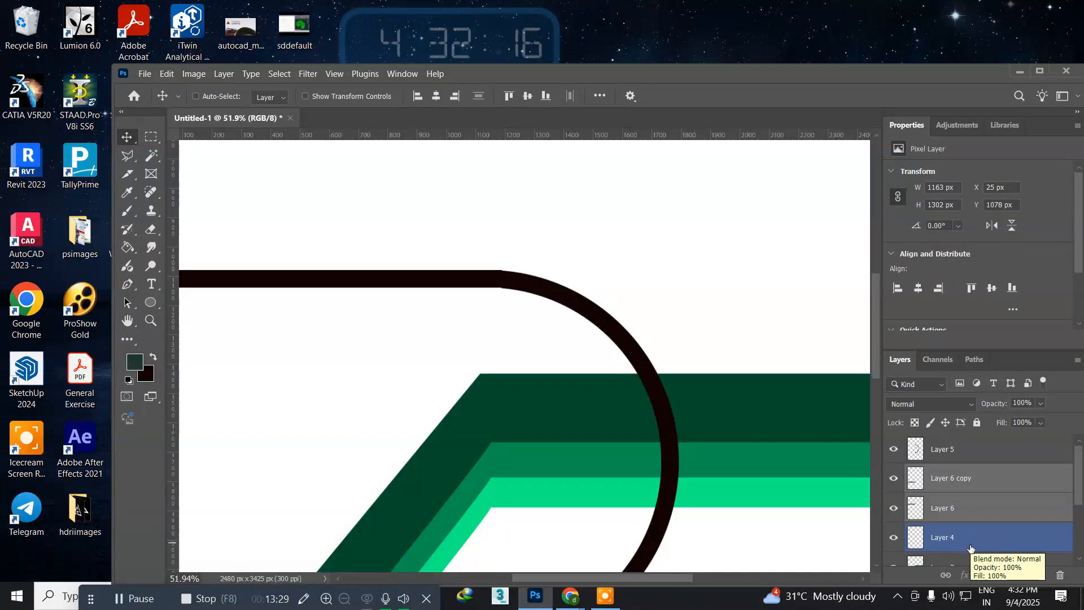
{"action": "left_click", "coordinate": [941, 509]}
{"action": "left_click", "coordinate": [943, 452], "text": "shift"}
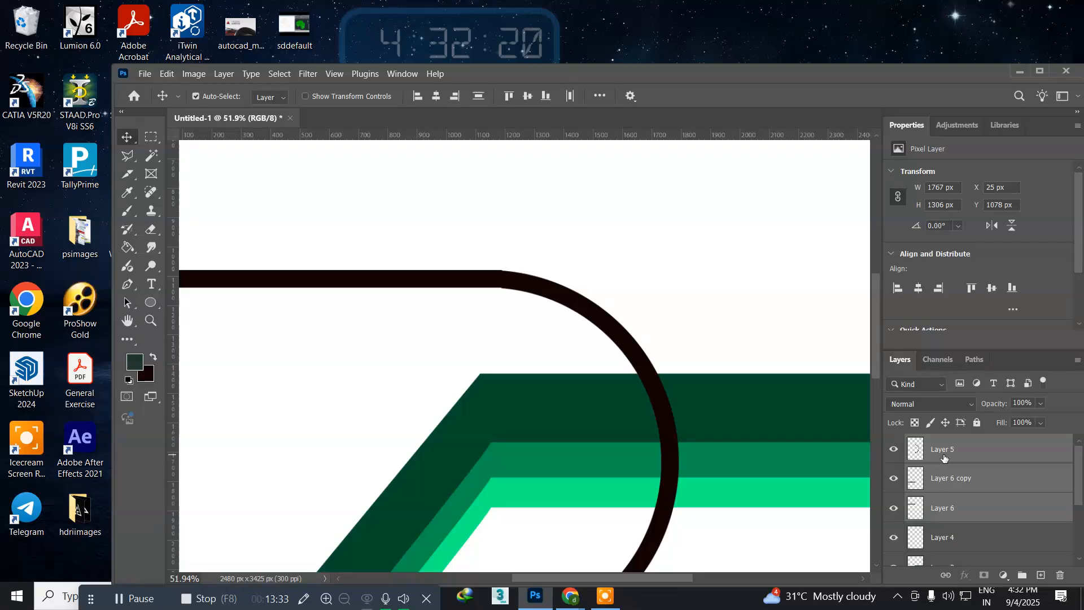
{"action": "key", "text": "ctrl+e"}
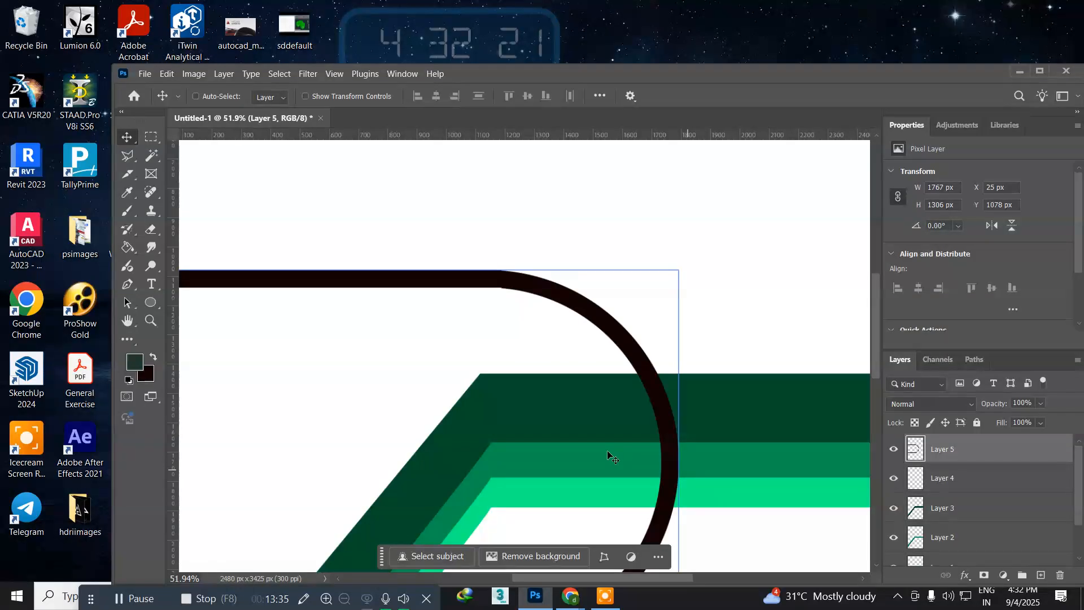
Step: Move the merged black outline left to an X position of -5 px so its strips reach the page's left edge
{"action": "scroll", "coordinate": [555, 440], "scroll_direction": "down", "scroll_amount": 2}
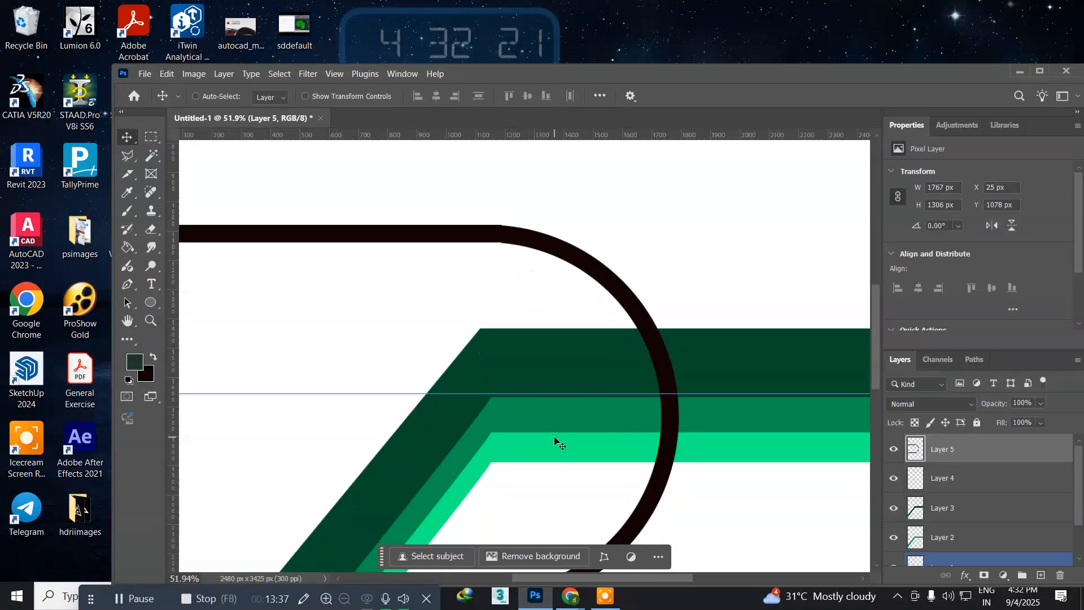
{"action": "key", "text": "ctrl+minus"}
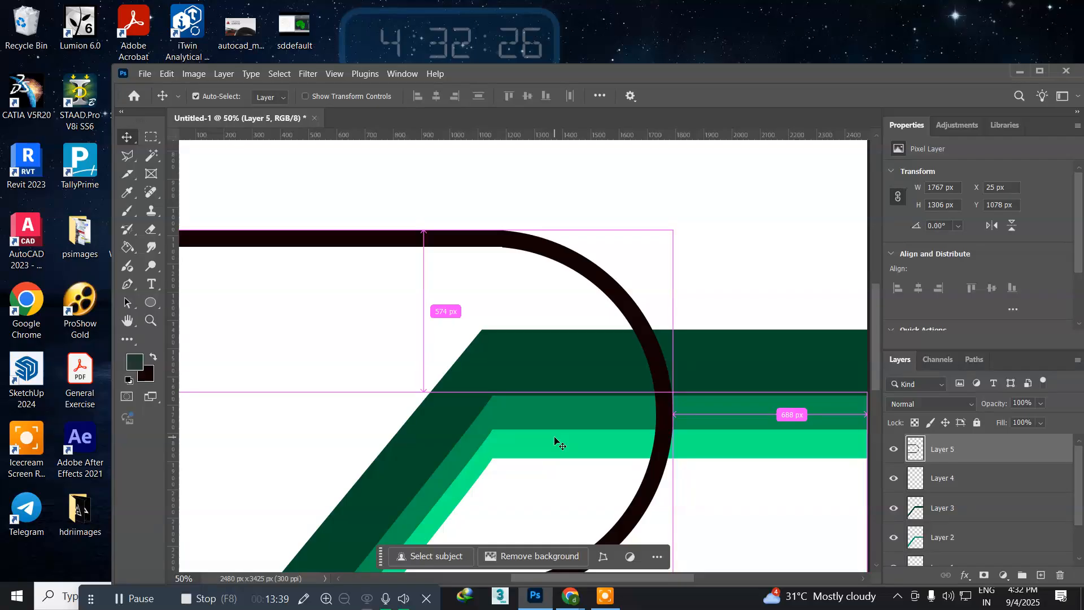
{"action": "key", "text": "ctrl+minus"}
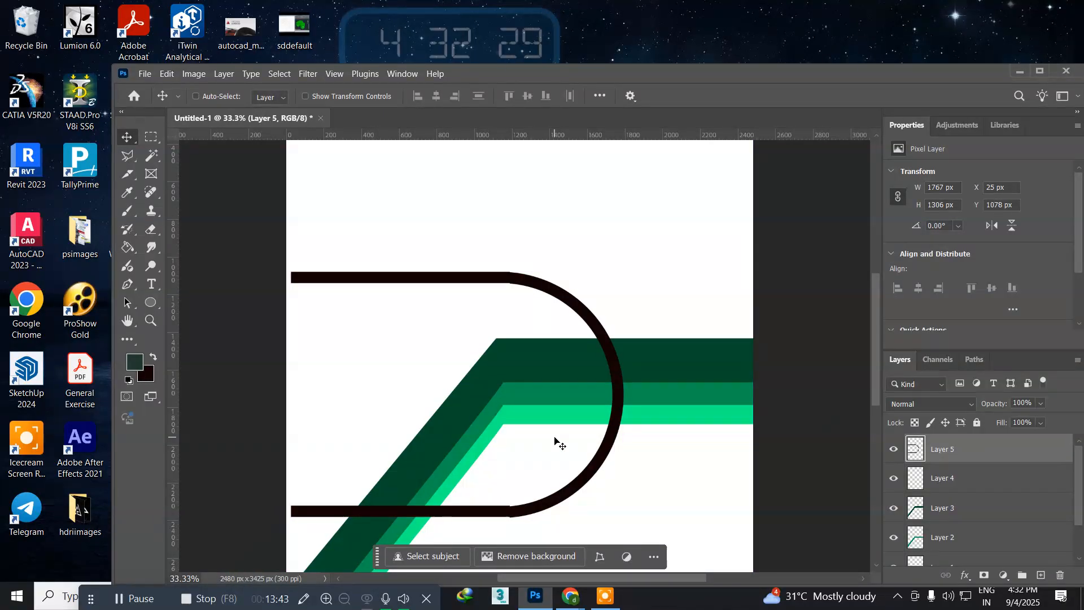
{"action": "key", "text": "Left"}
{"action": "key", "text": "Left"}
{"action": "key", "text": "Left"}
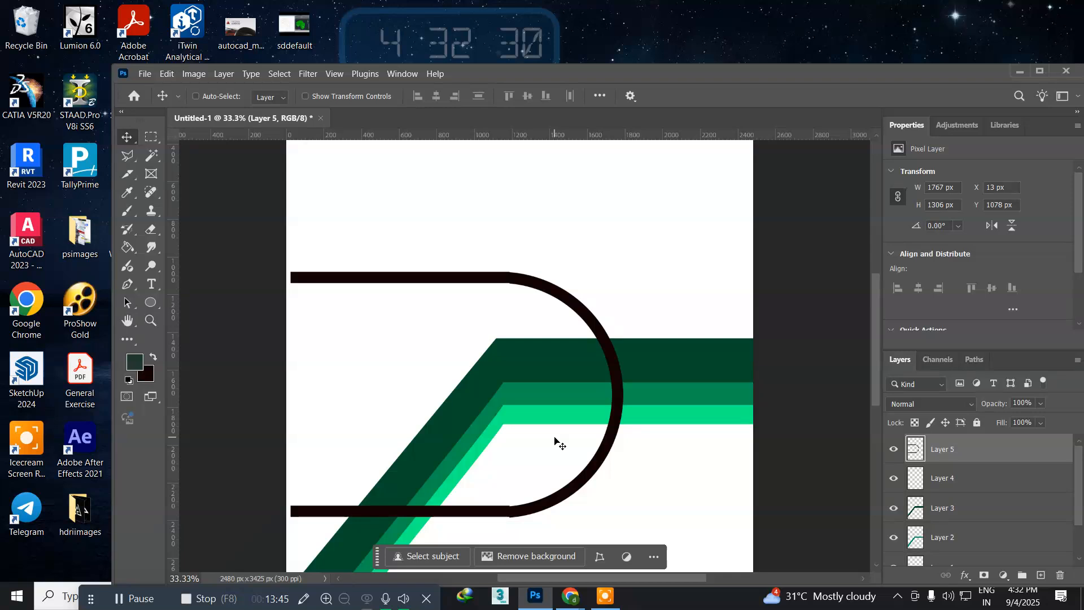
{"action": "key", "text": "shift+Left"}
{"action": "key", "text": "shift+Left"}
{"action": "key", "text": "shift+Left"}
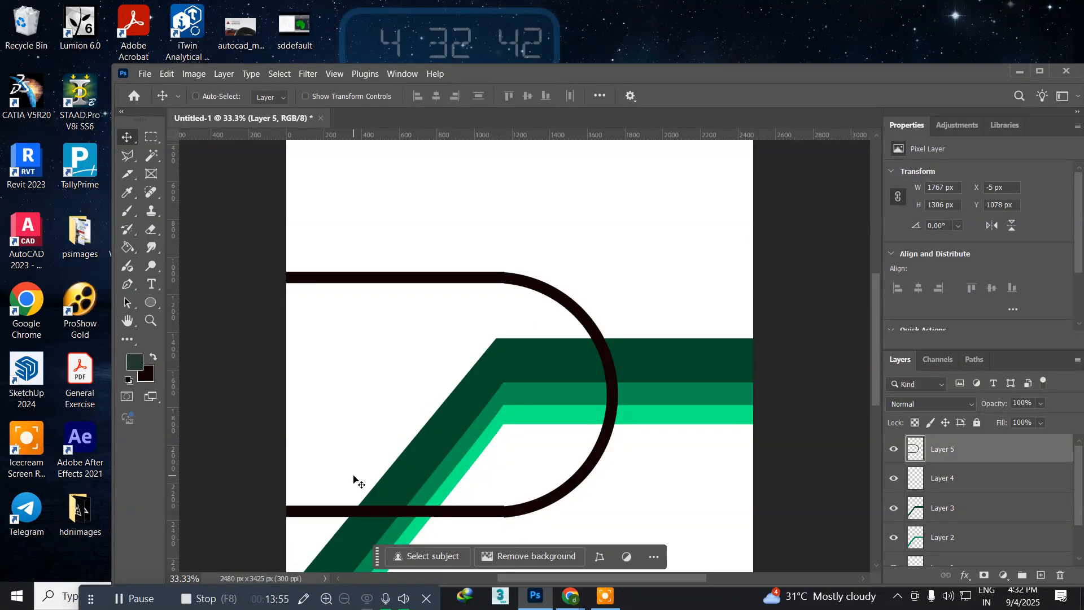
Step: Open the image photoshop-training-institute from the Desktop folder
{"action": "scroll", "coordinate": [354, 478], "scroll_direction": "down", "scroll_amount": 2, "text": "alt"}
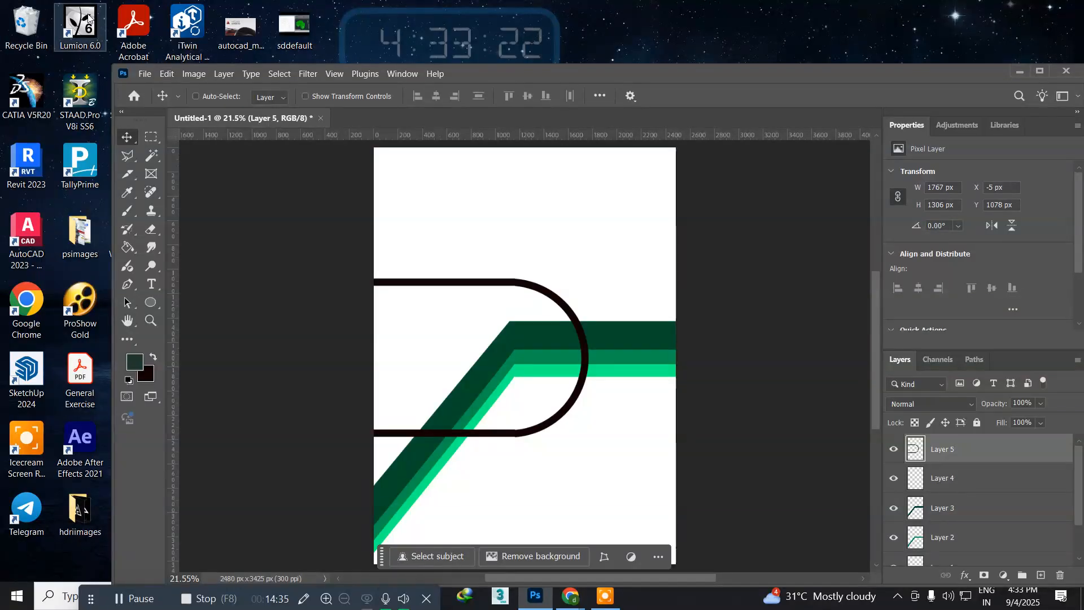
{"action": "left_click", "coordinate": [144, 74]}
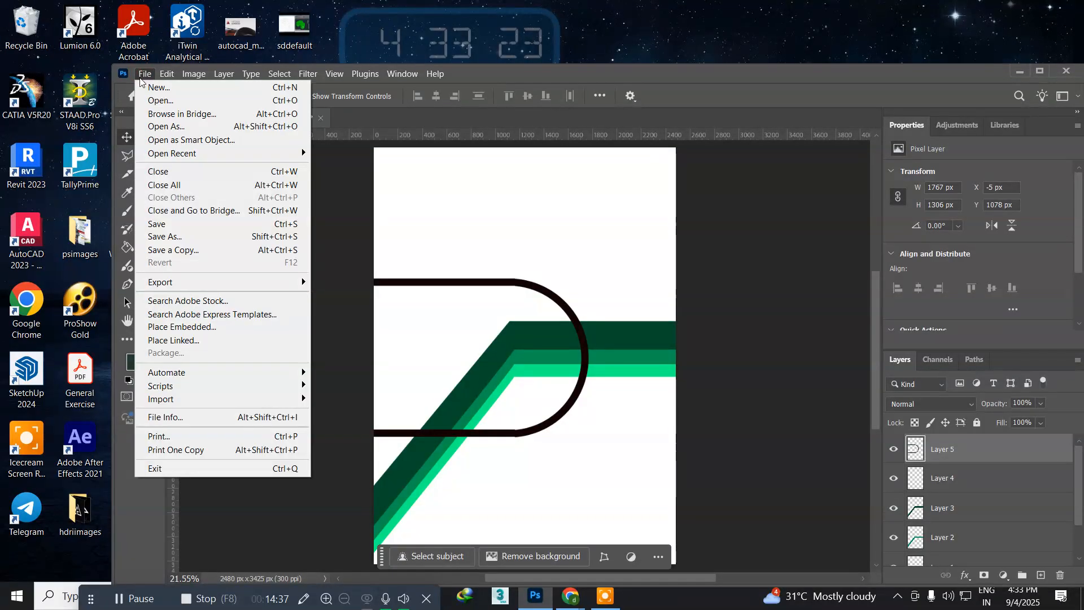
{"action": "left_click", "coordinate": [151, 99]}
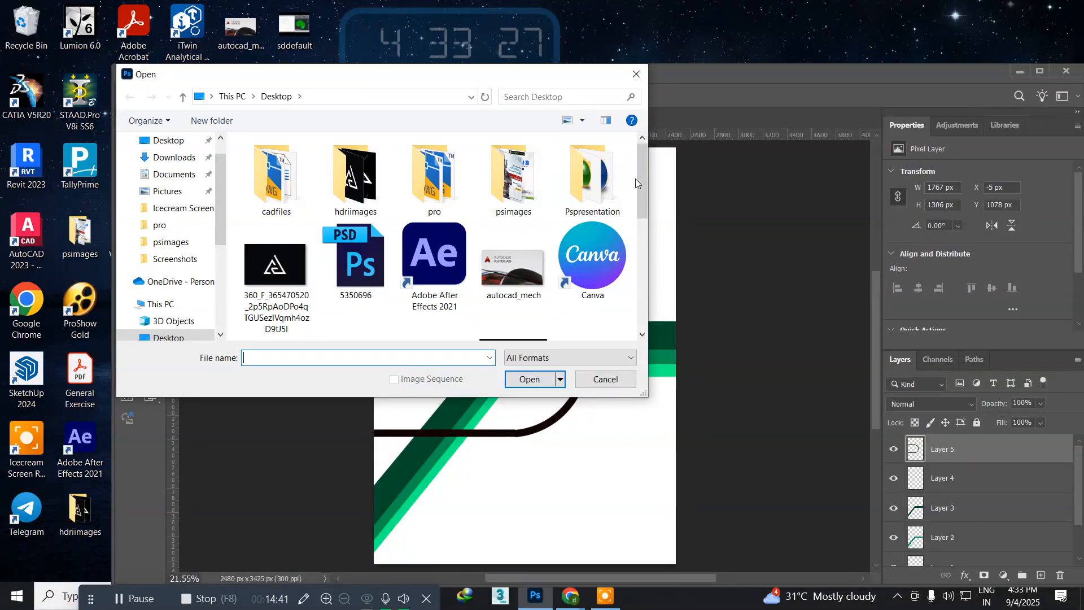
{"action": "left_click_drag", "start_coordinate": [642, 186], "coordinate": [635, 274]}
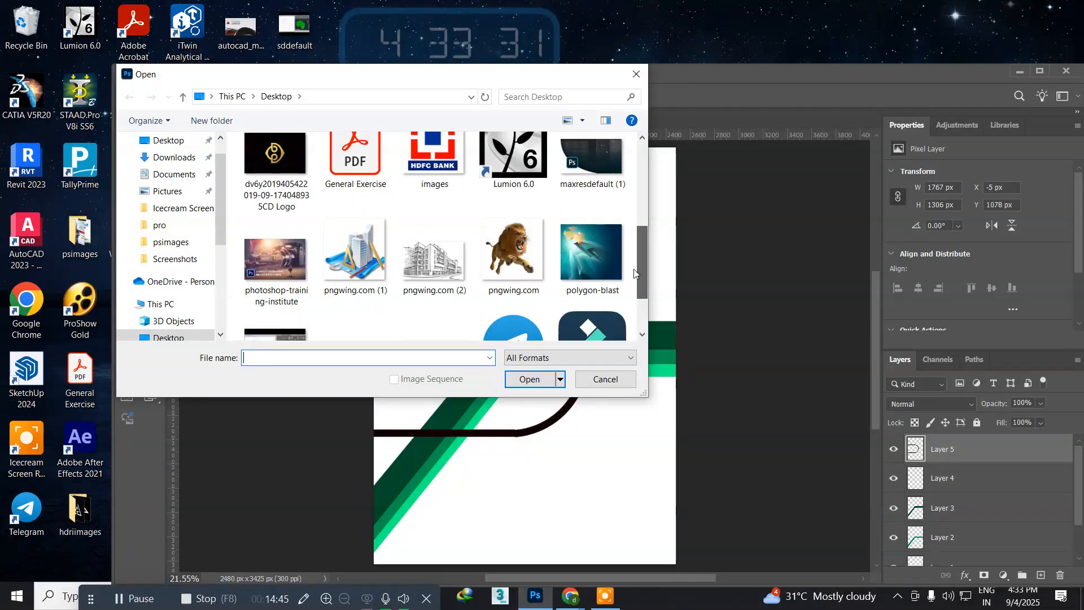
{"action": "left_click", "coordinate": [278, 271]}
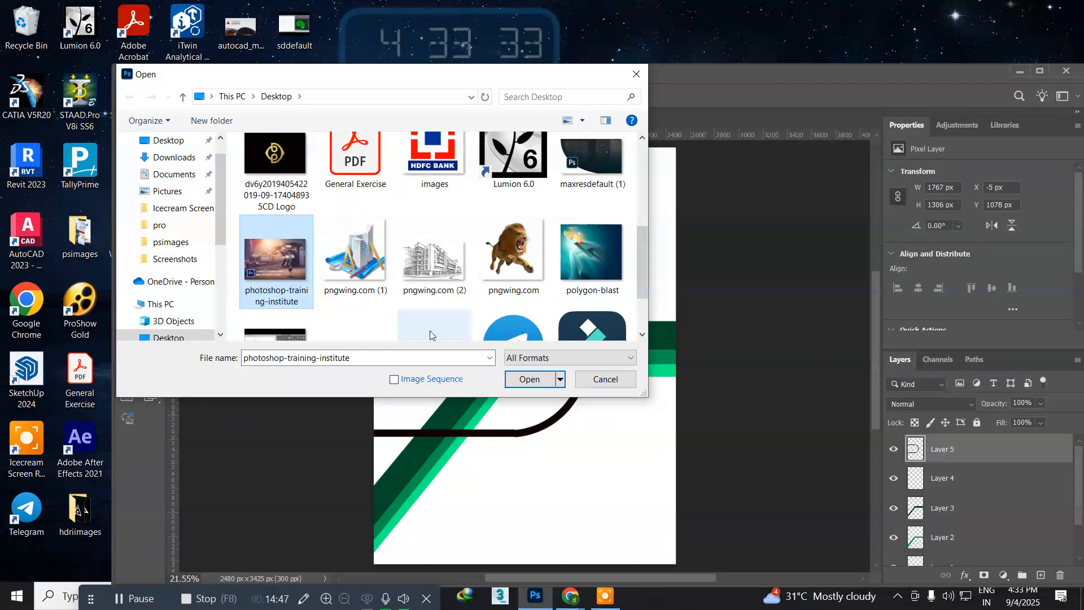
{"action": "left_click", "coordinate": [530, 379]}
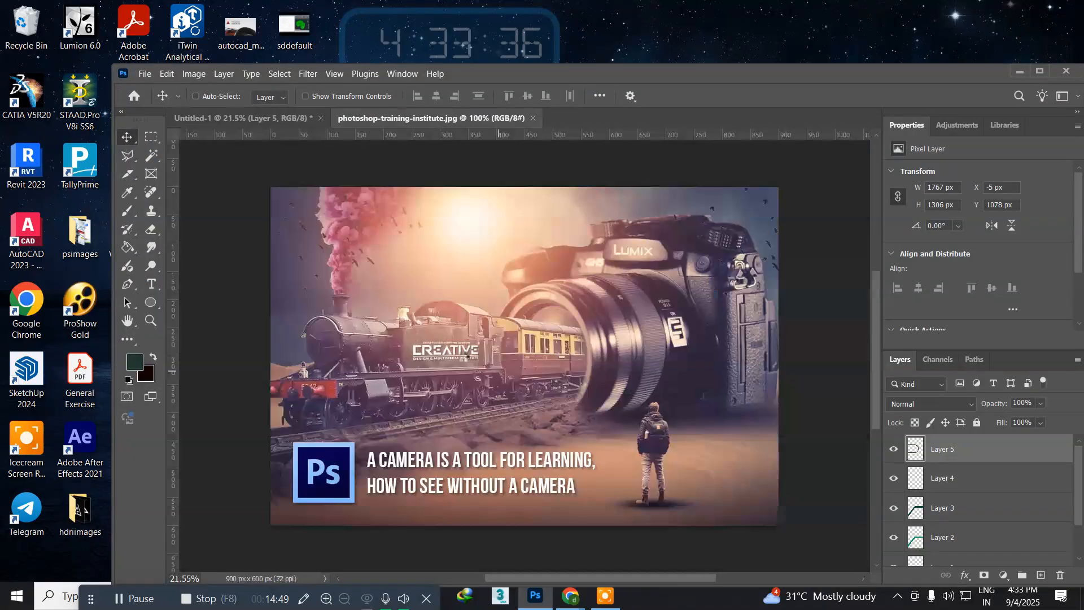
Step: Float the camera-and-train image in its own window, copy it onto the page design as a new layer, and close the source image
{"action": "left_click_drag", "start_coordinate": [355, 121], "coordinate": [527, 232]}
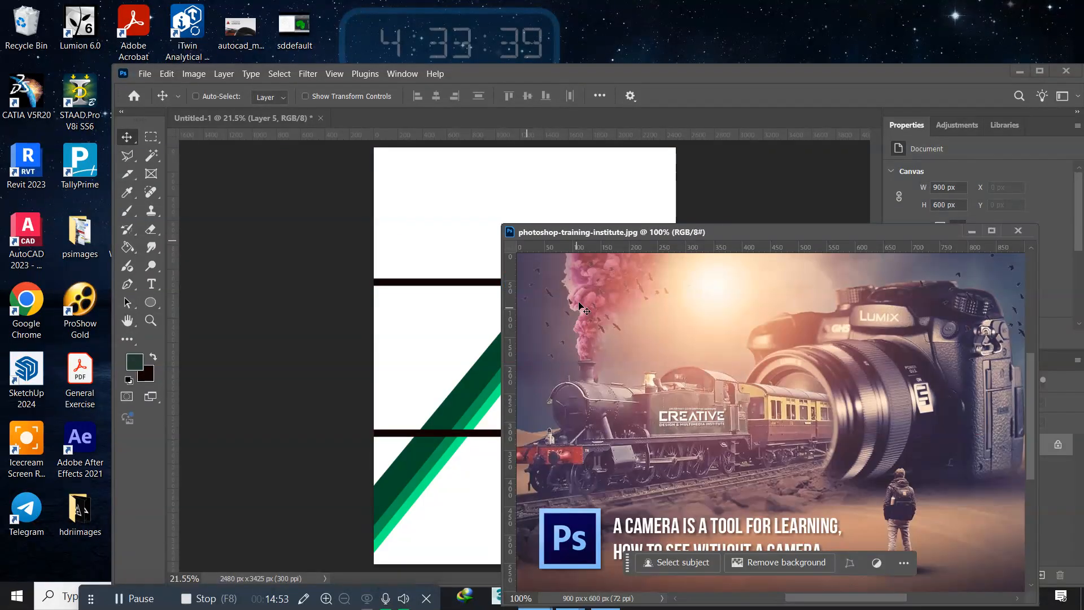
{"action": "left_click_drag", "start_coordinate": [539, 311], "coordinate": [455, 329]}
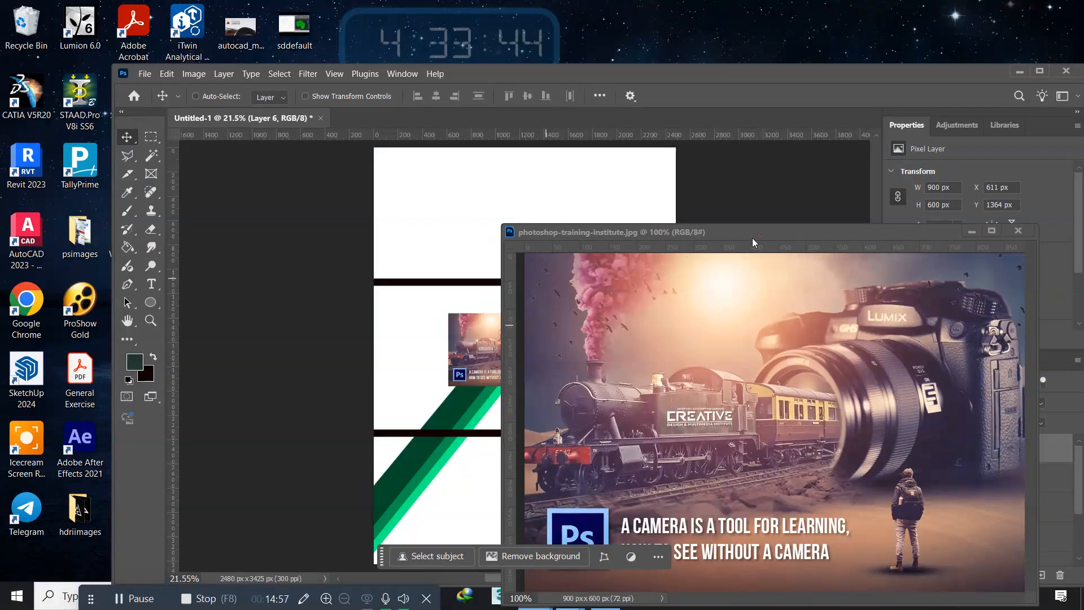
{"action": "left_click_drag", "start_coordinate": [760, 234], "coordinate": [534, 243]}
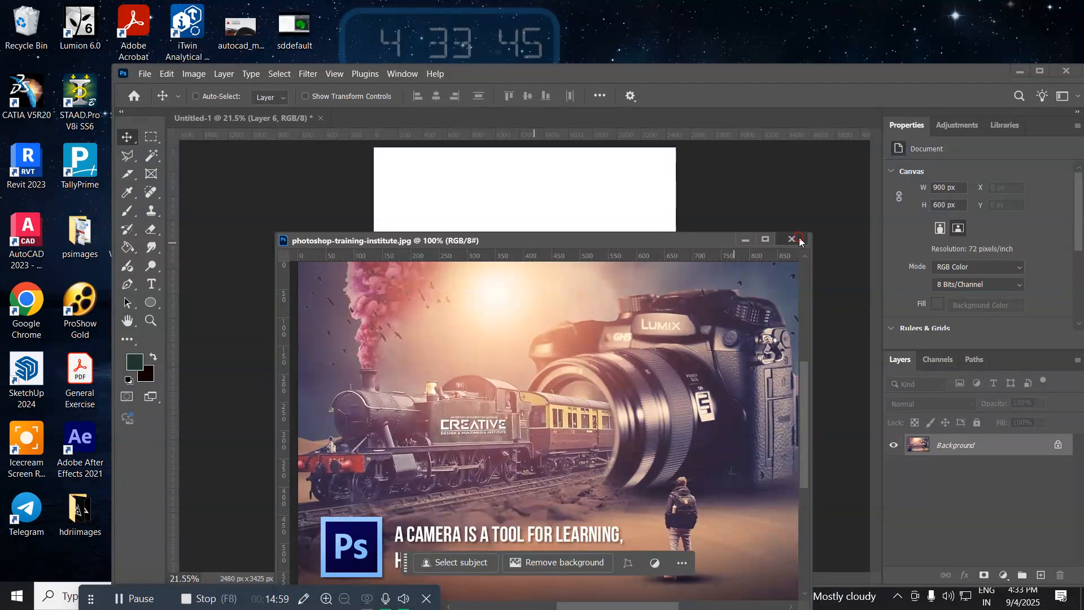
{"action": "left_click", "coordinate": [792, 239]}
Step: Place the photo inside the black outline and scale it proportionally about its centre to about 247%
{"action": "left_click_drag", "start_coordinate": [491, 333], "coordinate": [438, 351]}
{"action": "key", "text": "ctrl+t"}
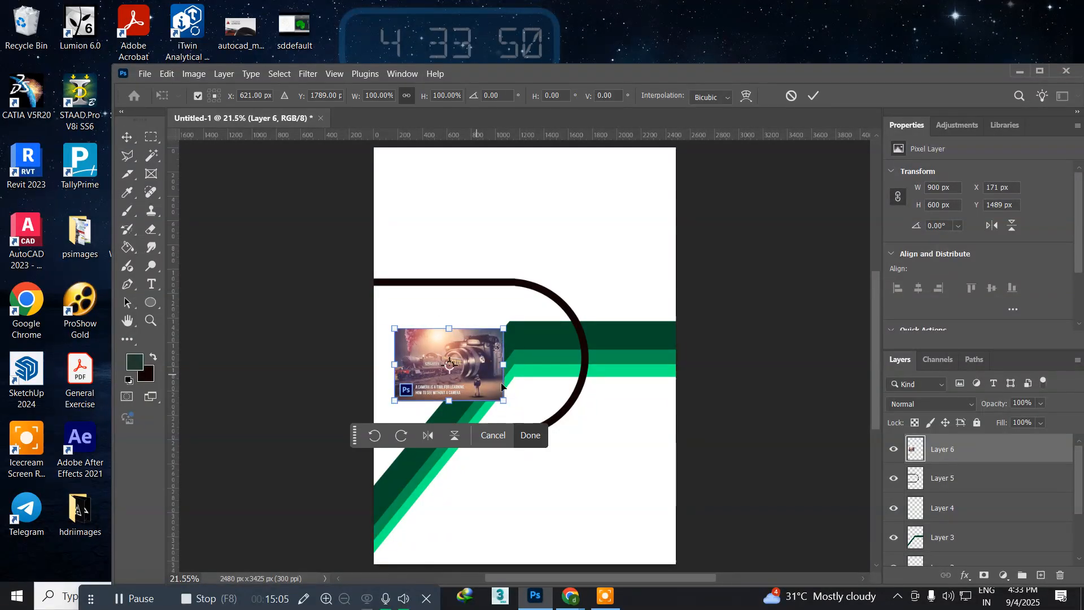
{"action": "left_click_drag", "start_coordinate": [499, 398], "coordinate": [592, 430]}
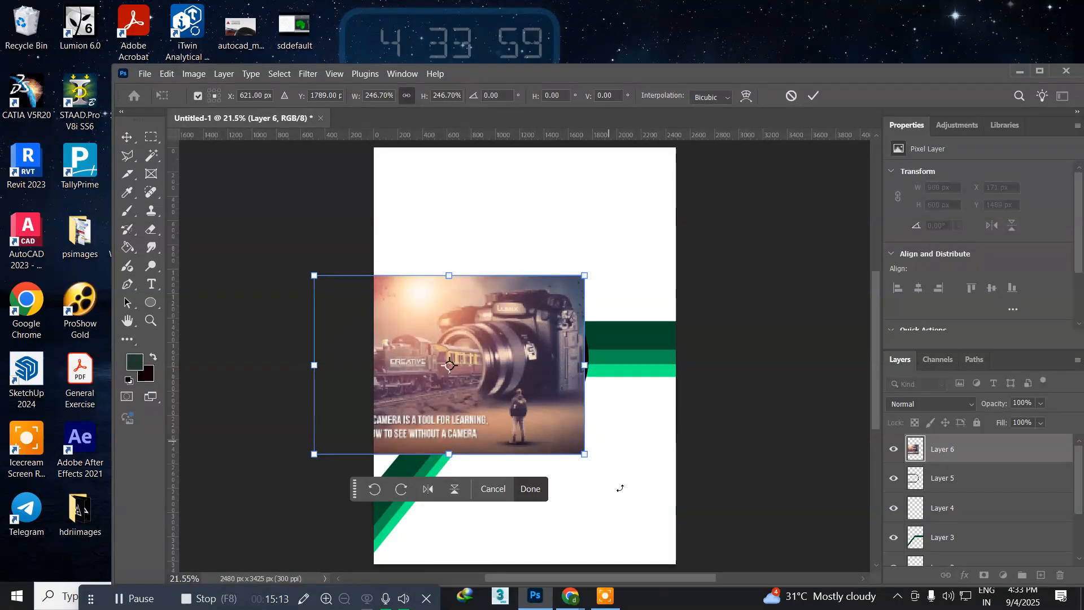
Step: Nudge the enlarged photo up and right to about X -461 px, Y 984 px and apply the transform
{"action": "key", "text": "Up"}
{"action": "key", "text": "Up"}
{"action": "key", "text": "Up"}
{"action": "key", "text": "Up"}
{"action": "key", "text": "Up"}
{"action": "key", "text": "Up"}
{"action": "key", "text": "Up"}
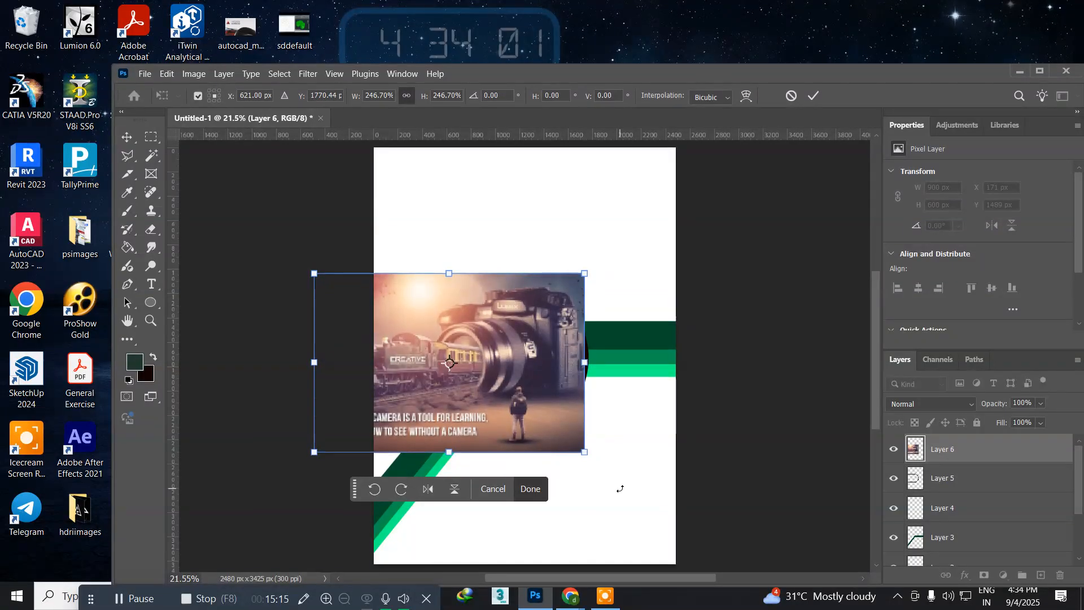
{"action": "key", "text": "Right"}
{"action": "key", "text": "Right"}
{"action": "key", "text": "Up"}
{"action": "key", "text": "Up"}
{"action": "key", "text": "Up"}
{"action": "key", "text": "Up"}
{"action": "key", "text": "Up"}
{"action": "key", "text": "Up"}
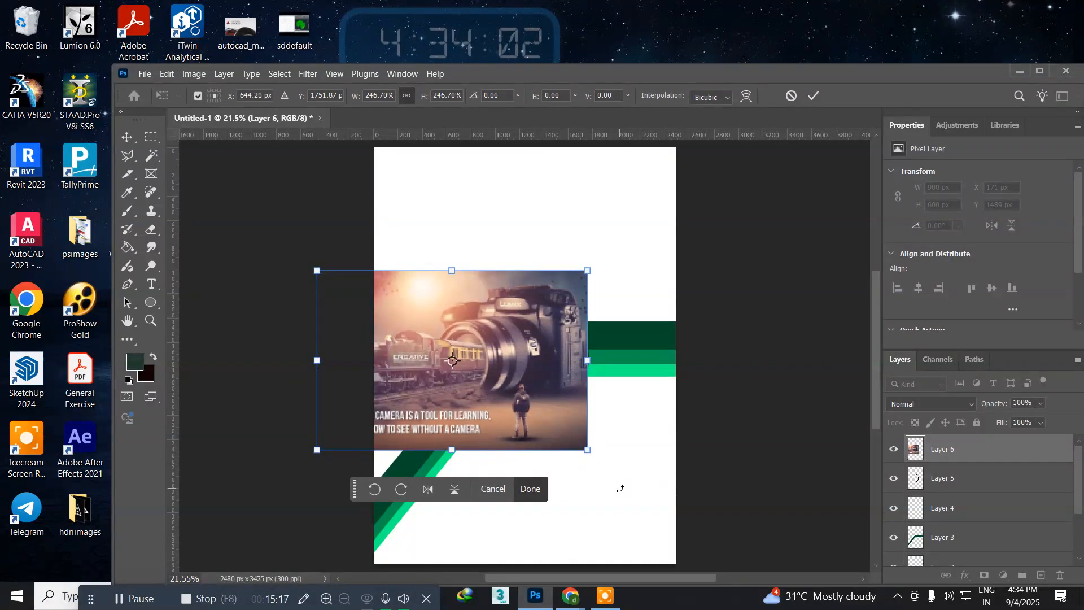
{"action": "key", "text": "Right"}
{"action": "key", "text": "Right"}
{"action": "key", "text": "Right"}
{"action": "key", "text": "Right"}
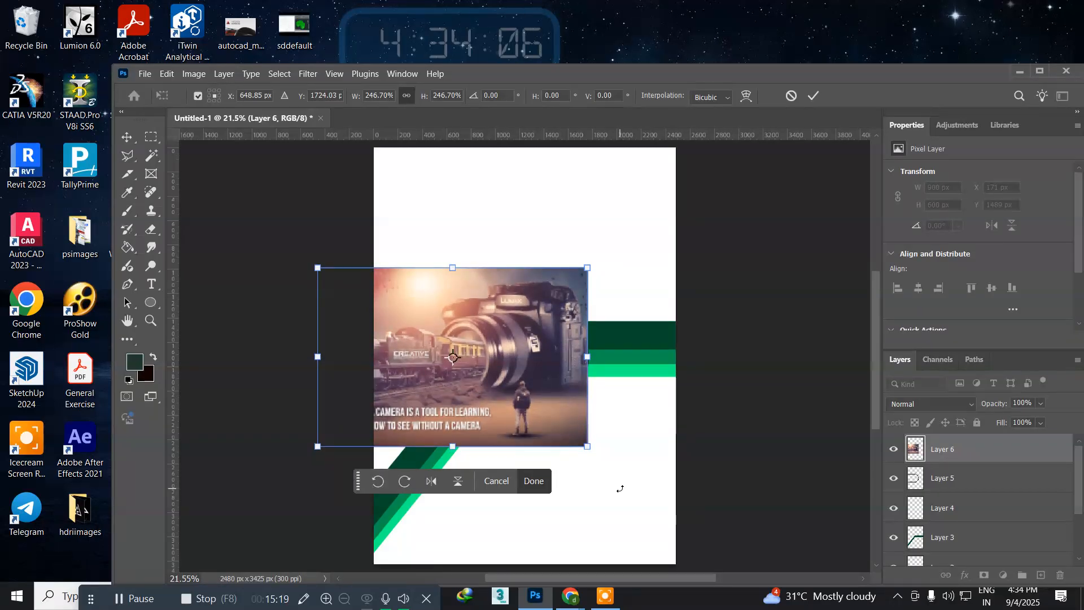
{"action": "key", "text": "Return"}
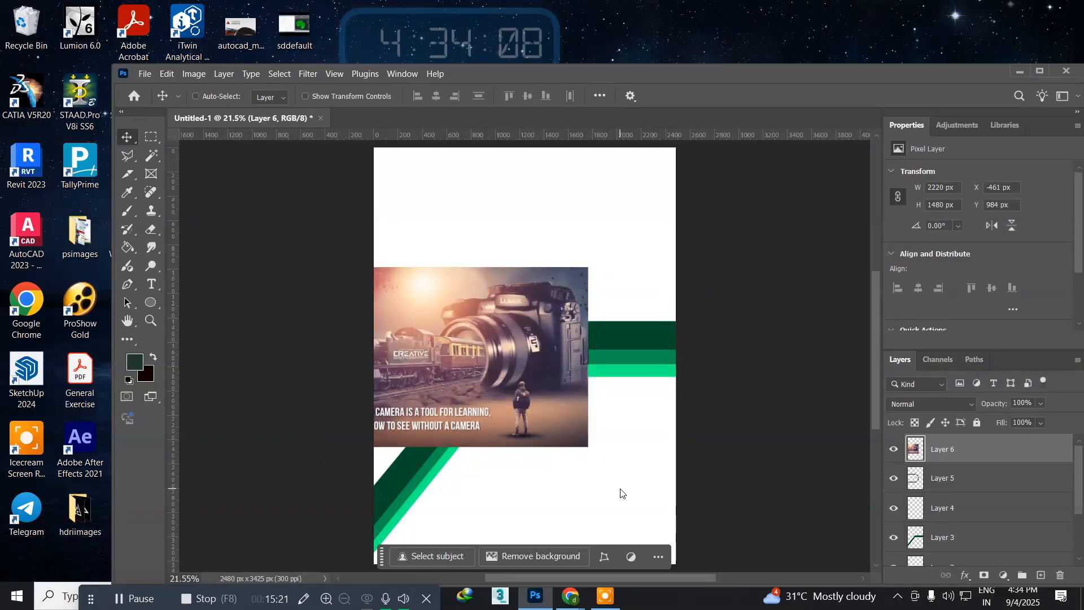
Step: Send the photo layer below the black outline layer and nudge the photo down to Y 1076 px
{"action": "key", "text": "ctrl+bracketleft"}
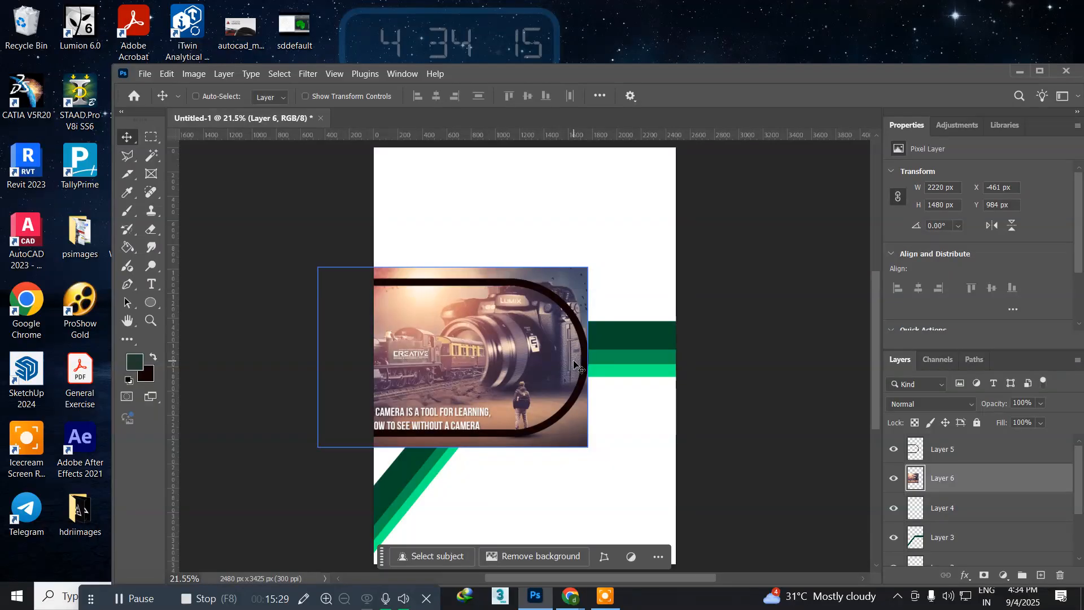
{"action": "key", "text": "Down"}
{"action": "key", "text": "Down"}
{"action": "key", "text": "Down"}
{"action": "key", "text": "Down"}
{"action": "key", "text": "Down"}
{"action": "key", "text": "Down"}
{"action": "key", "text": "Down"}
{"action": "key", "text": "Down"}
{"action": "key", "text": "Down"}
{"action": "key", "text": "Down"}
{"action": "key", "text": "Down"}
{"action": "key", "text": "Down"}
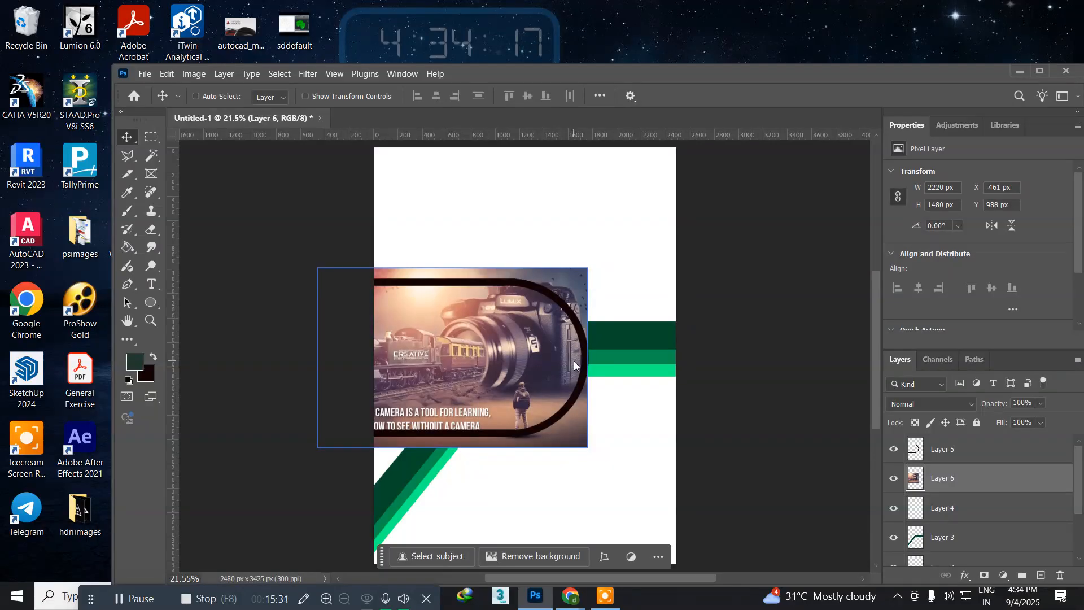
{"action": "key", "text": "Down"}
{"action": "key", "text": "Down"}
{"action": "key", "text": "Down"}
{"action": "key", "text": "Down"}
{"action": "key", "text": "Down"}
{"action": "key", "text": "Down"}
{"action": "key", "text": "Down"}
{"action": "key", "text": "Down"}
{"action": "key", "text": "Down"}
{"action": "key", "text": "Down"}
{"action": "key", "text": "Down"}
{"action": "key", "text": "Down"}
{"action": "key", "text": "Down"}
{"action": "key", "text": "Down"}
{"action": "key", "text": "Down"}
{"action": "key", "text": "Down"}
{"action": "key", "text": "Down"}
{"action": "key", "text": "Down"}
{"action": "key", "text": "Down"}
{"action": "key", "text": "Down"}
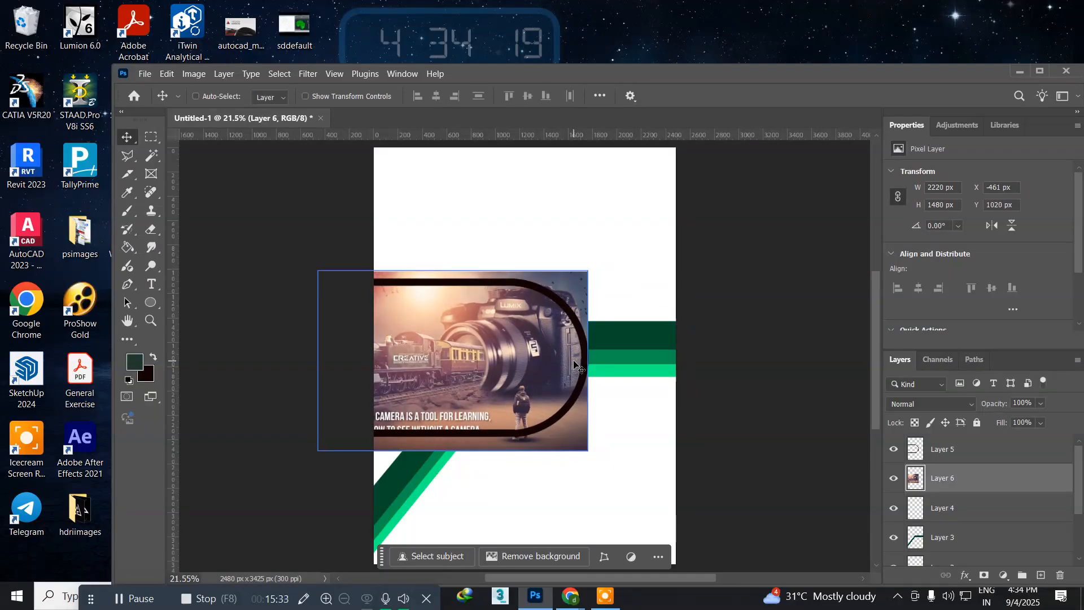
{"action": "key", "text": "Down"}
{"action": "key", "text": "Down"}
{"action": "key", "text": "Down"}
{"action": "key", "text": "Down"}
{"action": "key", "text": "Down"}
{"action": "key", "text": "Down"}
{"action": "key", "text": "Down"}
{"action": "key", "text": "Down"}
{"action": "key", "text": "Down"}
{"action": "key", "text": "Down"}
{"action": "key", "text": "Down"}
{"action": "key", "text": "Down"}
{"action": "key", "text": "Down"}
{"action": "key", "text": "Down"}
{"action": "key", "text": "Down"}
{"action": "key", "text": "Down"}
{"action": "key", "text": "Down"}
{"action": "key", "text": "Down"}
{"action": "key", "text": "Down"}
{"action": "key", "text": "Down"}
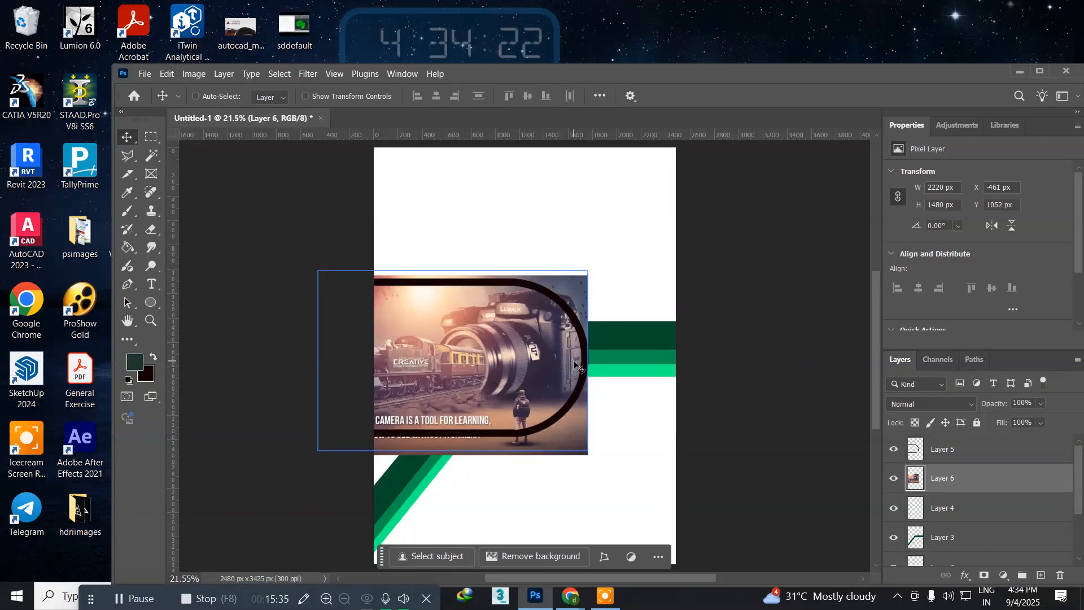
{"action": "key", "text": "Down"}
{"action": "key", "text": "Down"}
{"action": "key", "text": "Down"}
{"action": "key", "text": "Down"}
{"action": "key", "text": "Down"}
{"action": "key", "text": "Down"}
{"action": "key", "text": "Down"}
{"action": "key", "text": "Down"}
{"action": "key", "text": "Down"}
{"action": "key", "text": "Down"}
{"action": "key", "text": "Down"}
{"action": "key", "text": "Down"}
{"action": "key", "text": "Down"}
{"action": "key", "text": "Down"}
{"action": "key", "text": "Down"}
{"action": "key", "text": "Down"}
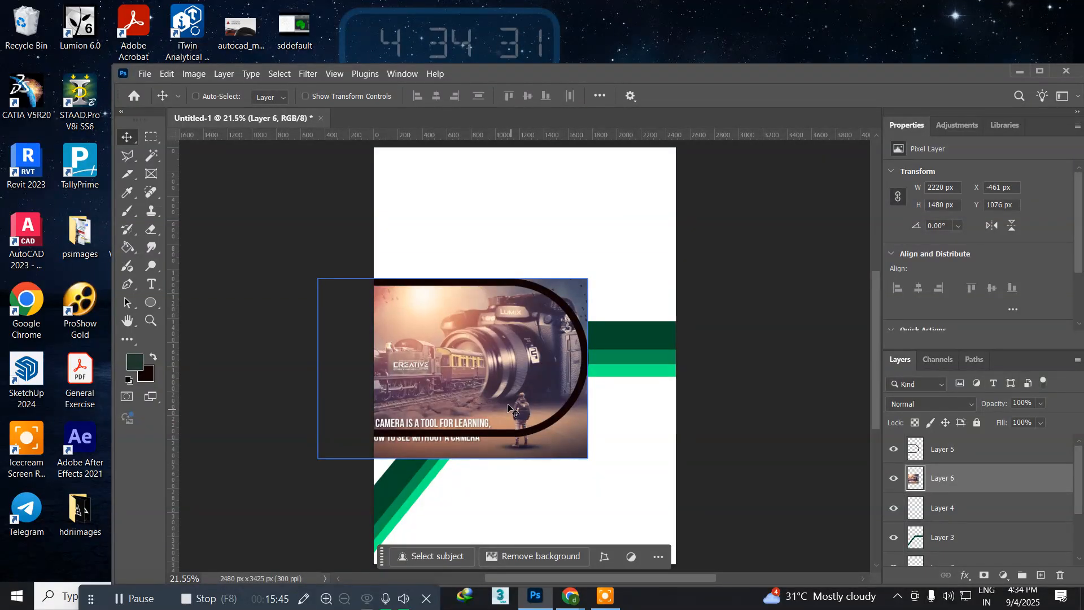
Step: Scale the photo to about 107% and shift it right and down to about X -488 px, Y 1078 px
{"action": "key", "text": "ctrl"}
{"action": "key", "text": "ctrl+t"}
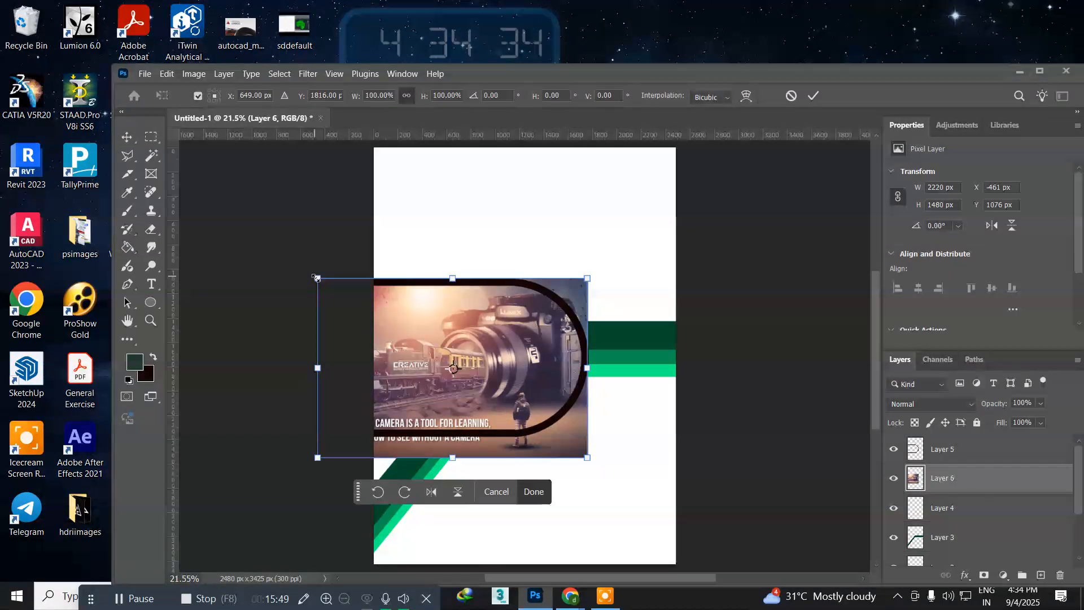
{"action": "left_click_drag", "start_coordinate": [313, 277], "coordinate": [308, 263]}
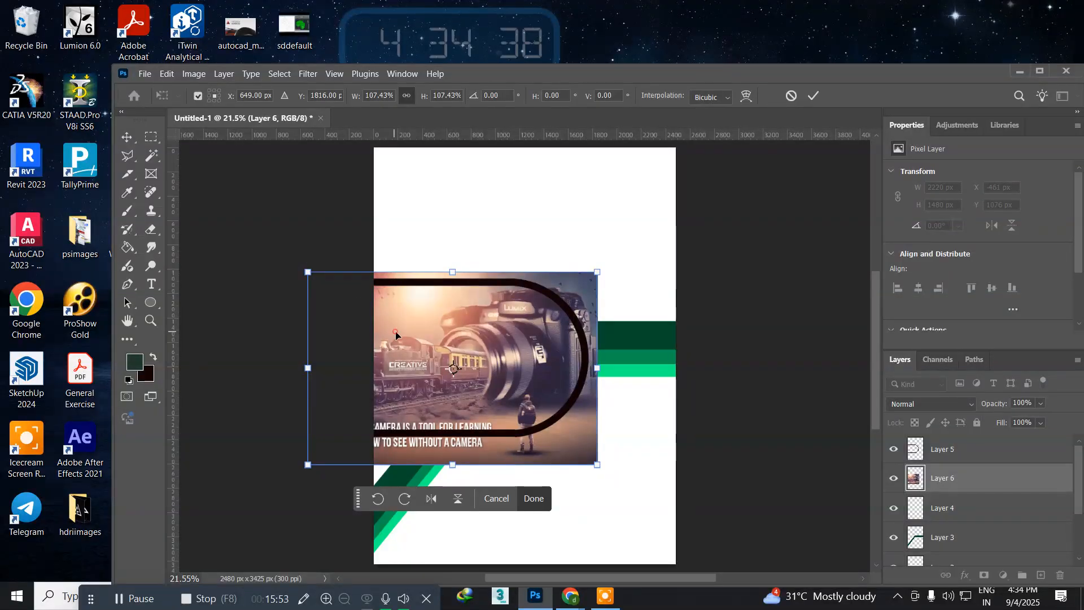
{"action": "left_click_drag", "start_coordinate": [395, 334], "coordinate": [403, 339]}
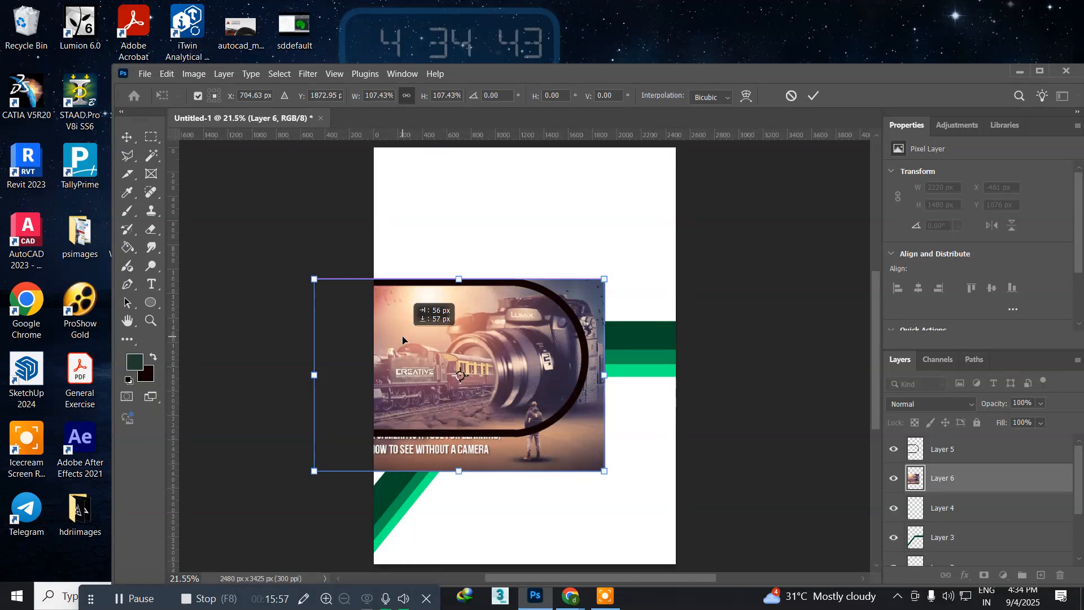
{"action": "left_click_drag", "start_coordinate": [402, 338], "coordinate": [403, 339]}
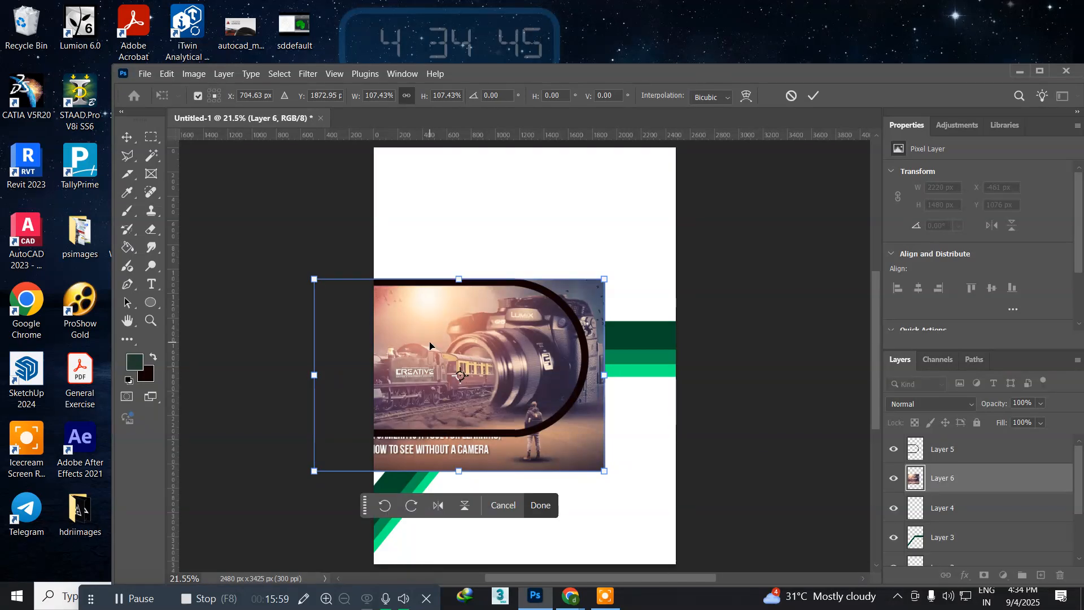
{"action": "key", "text": "Return"}
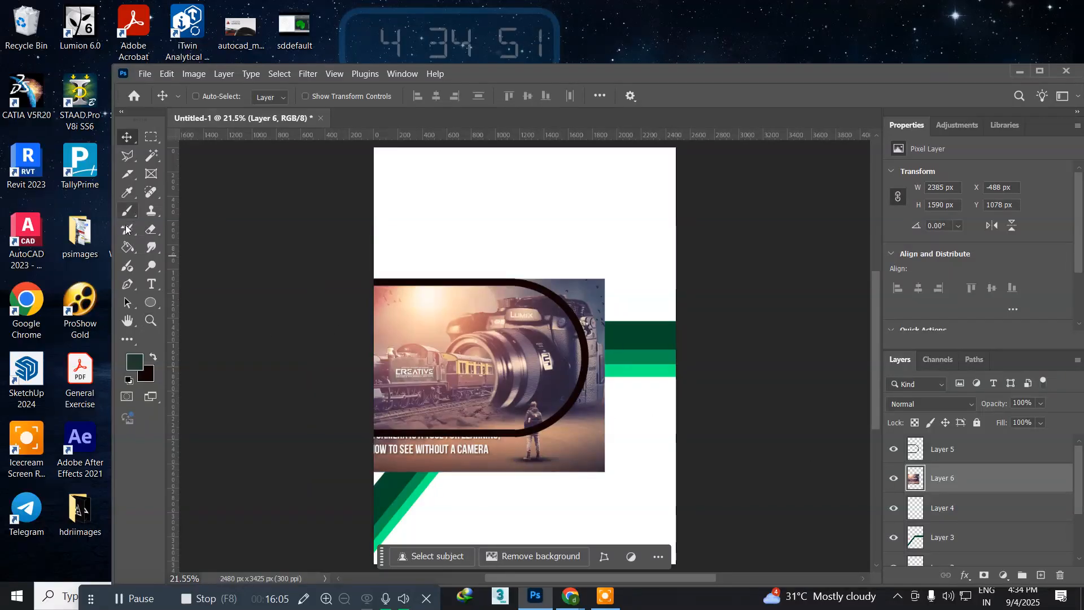
Step: Draw a closed Pen path that follows the black outline's rounded shape and loops around the photo area outside it
{"action": "left_click", "coordinate": [128, 284]}
{"action": "left_click", "coordinate": [186, 284]}
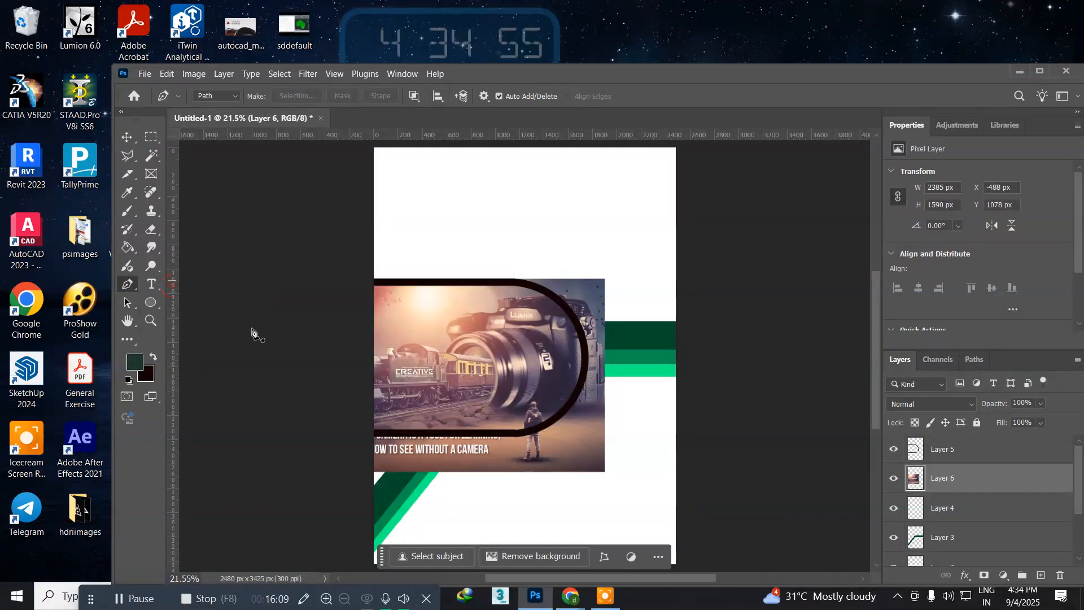
{"action": "left_click", "coordinate": [363, 436]}
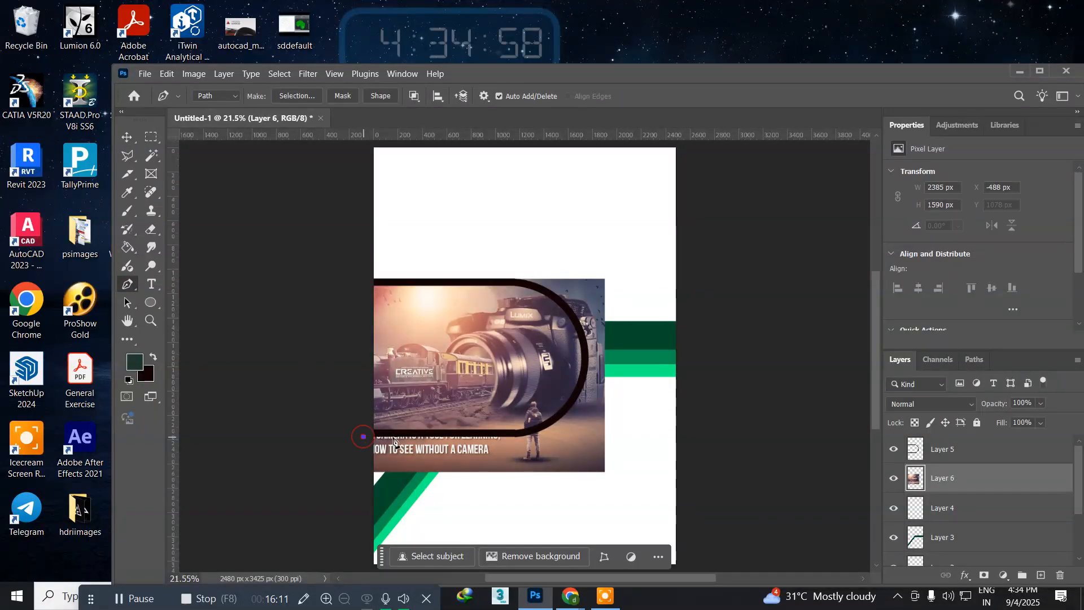
{"action": "left_click", "coordinate": [477, 434]}
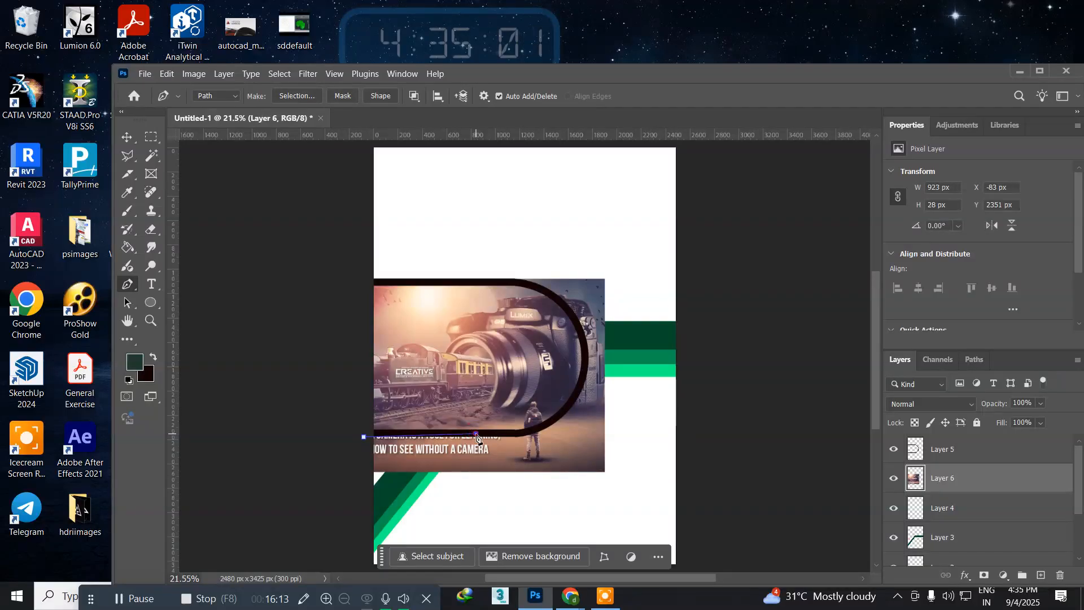
{"action": "left_click", "coordinate": [533, 433]}
{"action": "left_click_drag", "start_coordinate": [580, 342], "coordinate": [520, 286]}
{"action": "left_click", "coordinate": [442, 284]}
{"action": "left_click", "coordinate": [342, 281]}
{"action": "left_click", "coordinate": [400, 229]}
{"action": "left_click", "coordinate": [640, 253]}
{"action": "left_click", "coordinate": [658, 486]}
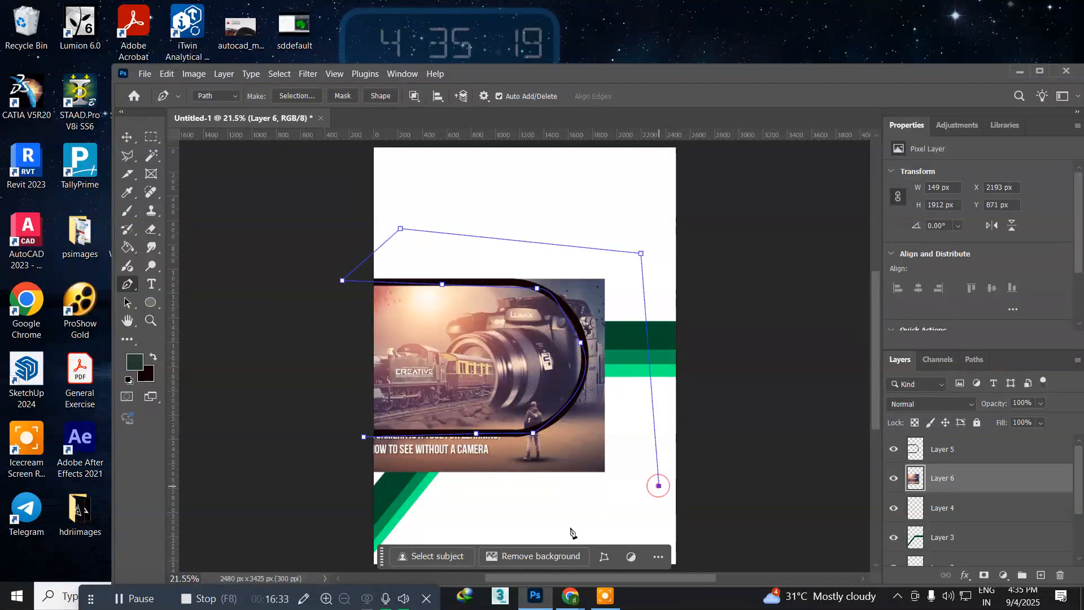
{"action": "left_click", "coordinate": [466, 532]}
{"action": "left_click", "coordinate": [323, 503]}
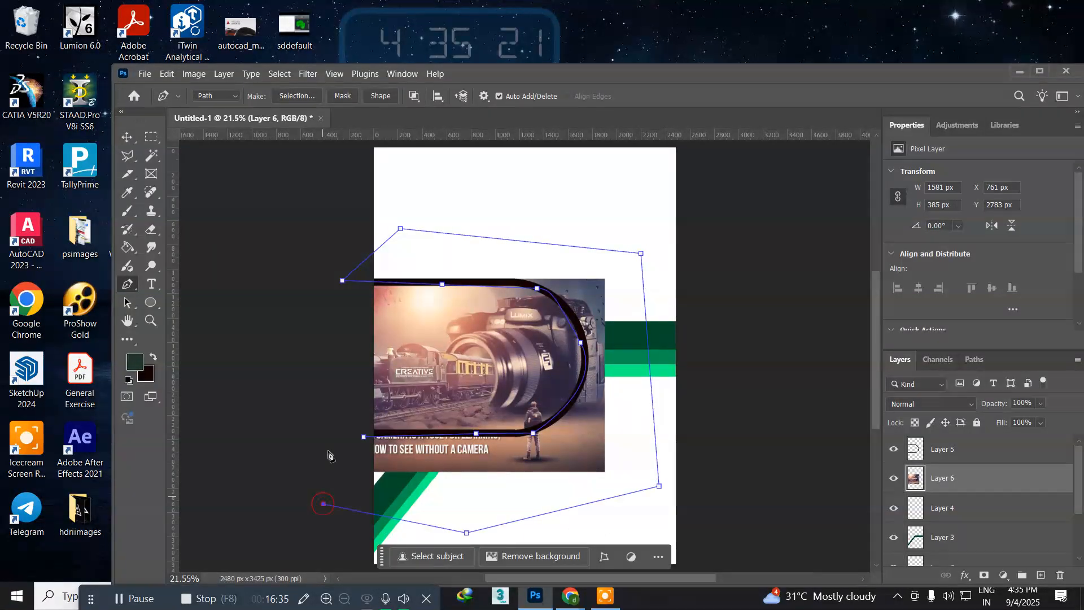
{"action": "left_click", "coordinate": [364, 438]}
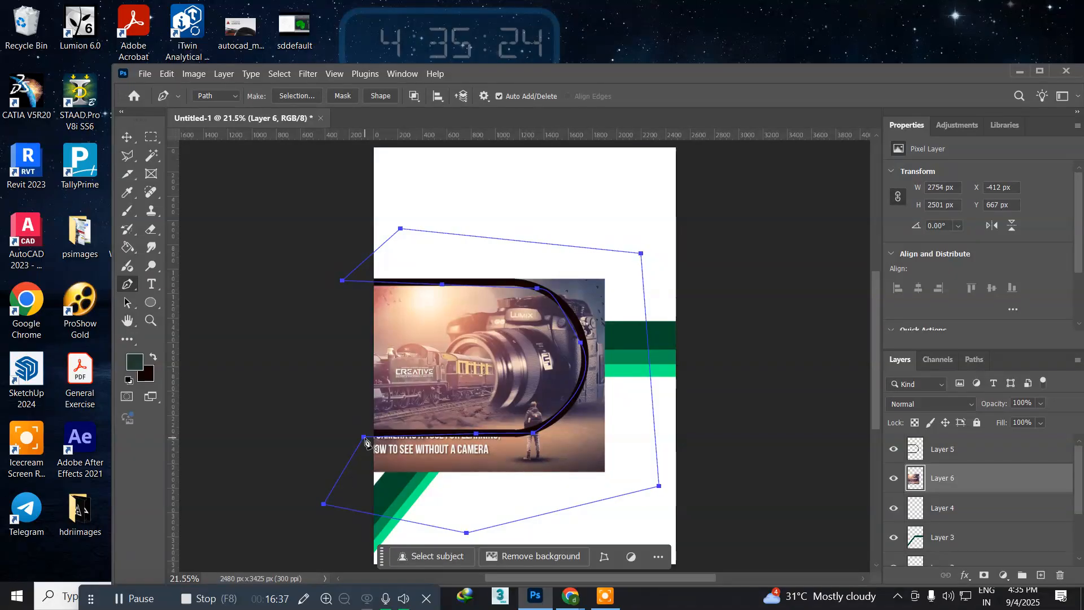
Step: Turn the path into a selection, delete the photo area outside the black outline, and deselect
{"action": "key", "text": "ctrl+Return"}
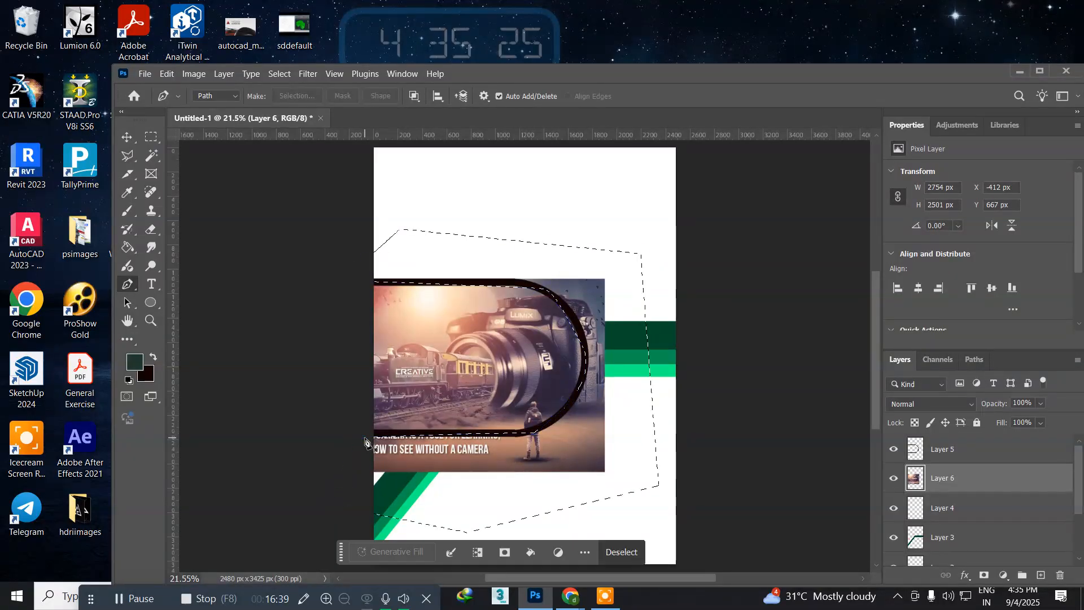
{"action": "key", "text": "Delete"}
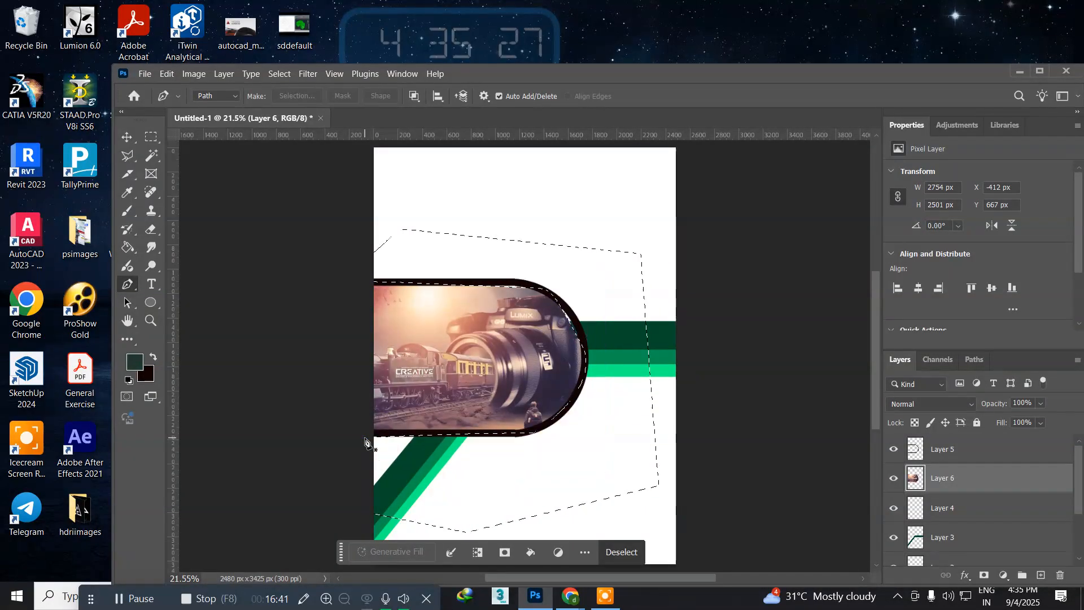
{"action": "key", "text": "ctrl+d"}
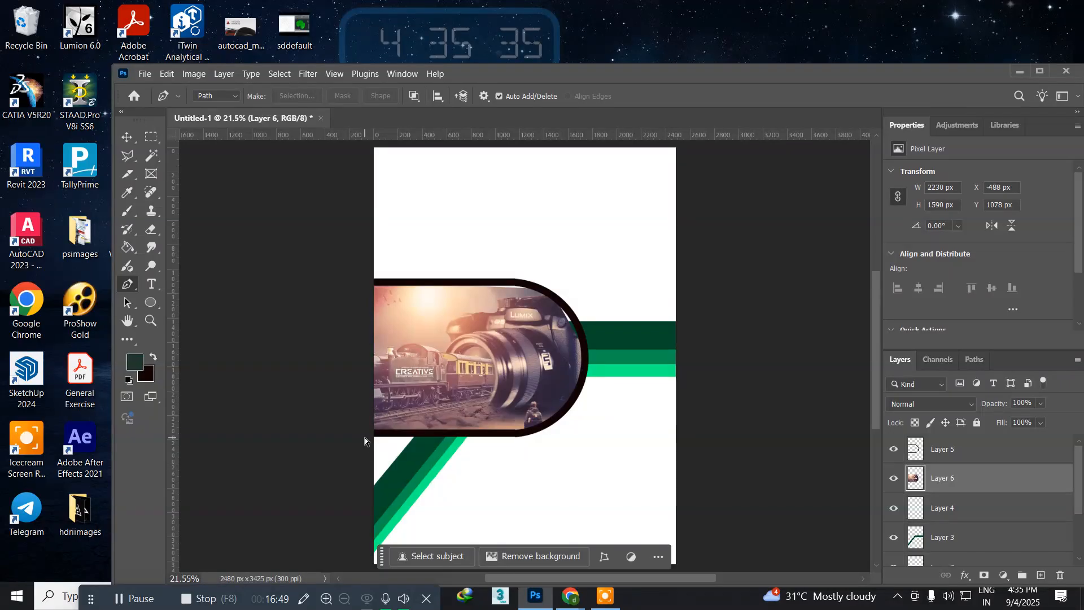
Step: Nudge the trimmed photo to X -480 px, Y 1063 px to close the gap along the outline's curve
{"action": "key", "text": "ctrl+t"}
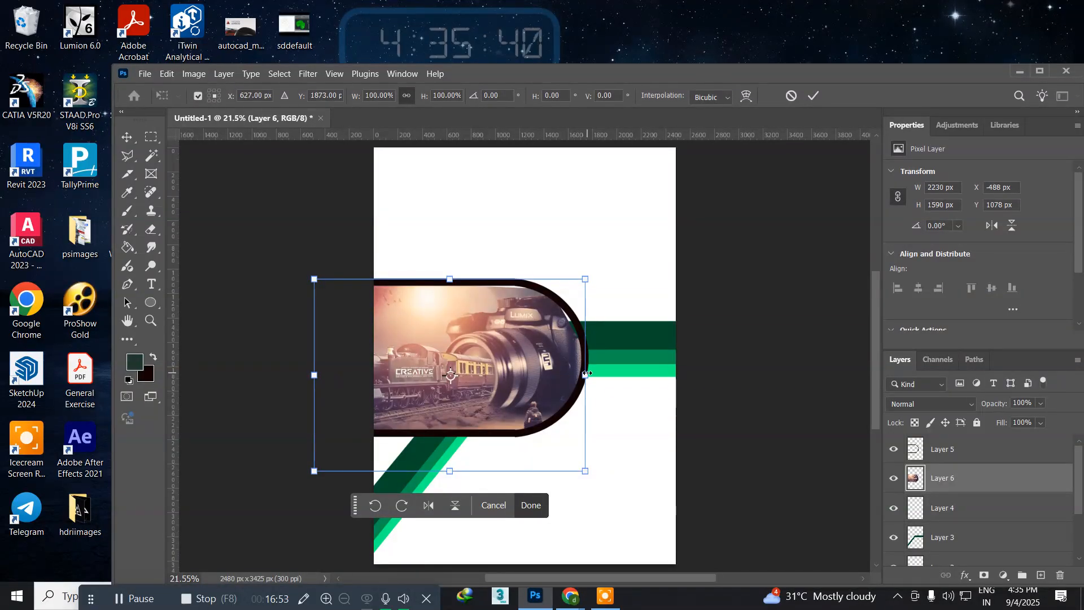
{"action": "key", "text": "p"}
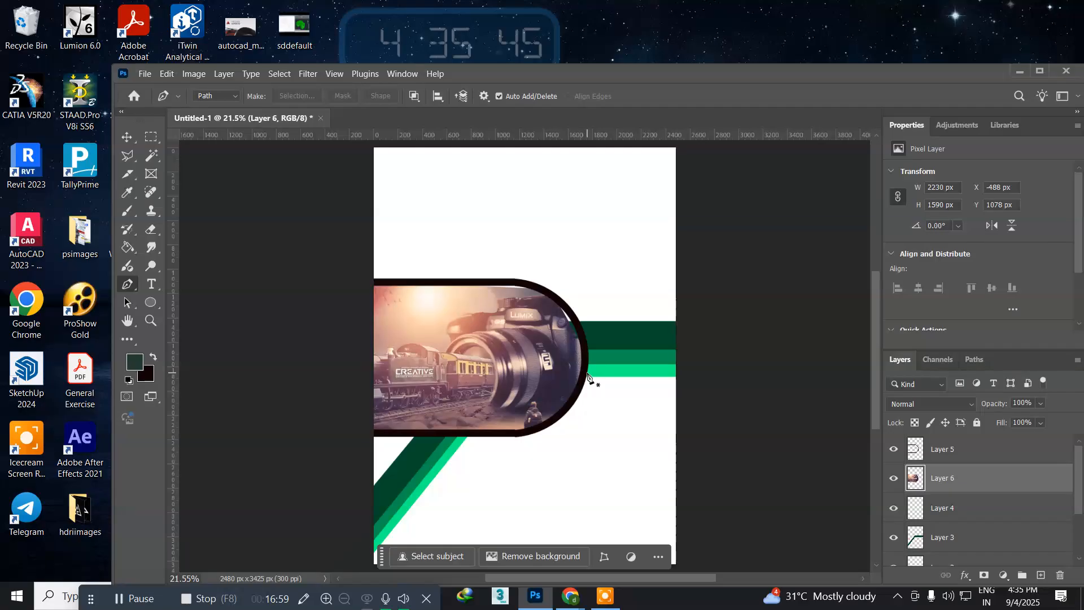
{"action": "key", "text": "v"}
{"action": "key", "text": "Up"}
{"action": "key", "text": "Up"}
{"action": "key", "text": "Up"}
{"action": "key", "text": "Up"}
{"action": "key", "text": "Up"}
{"action": "key", "text": "Up"}
{"action": "key", "text": "Up"}
{"action": "key", "text": "Up"}
{"action": "key", "text": "Up"}
{"action": "key", "text": "Up"}
{"action": "key", "text": "Up"}
{"action": "key", "text": "Up"}
{"action": "key", "text": "Up"}
{"action": "key", "text": "Up"}
{"action": "key", "text": "Up"}
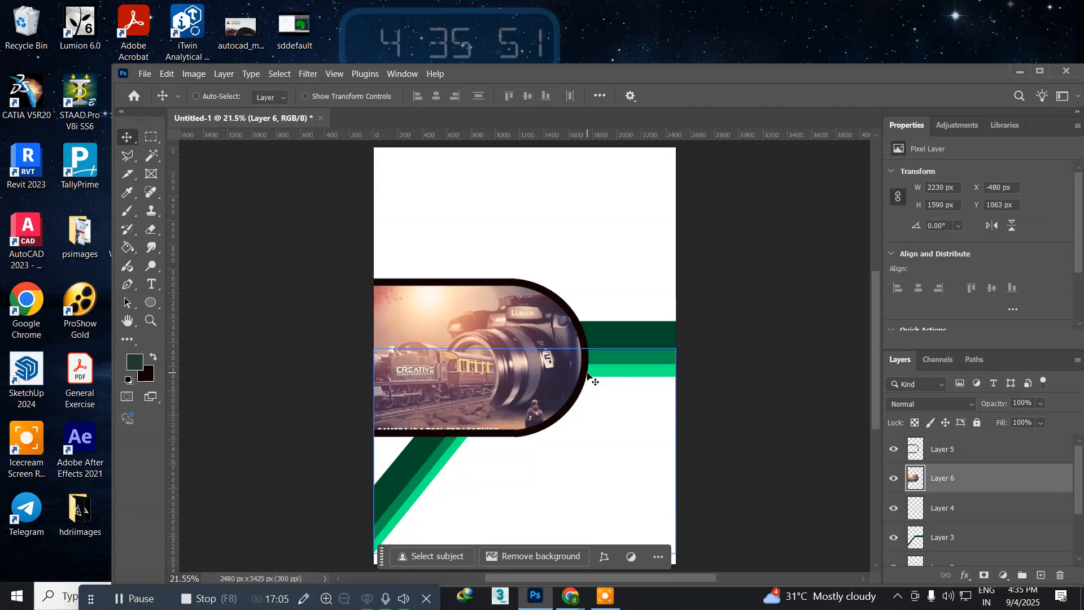
Step: Stretch the photo downward to about 102% height so it reaches the outline's lower strip
{"action": "key", "text": "ctrl+t"}
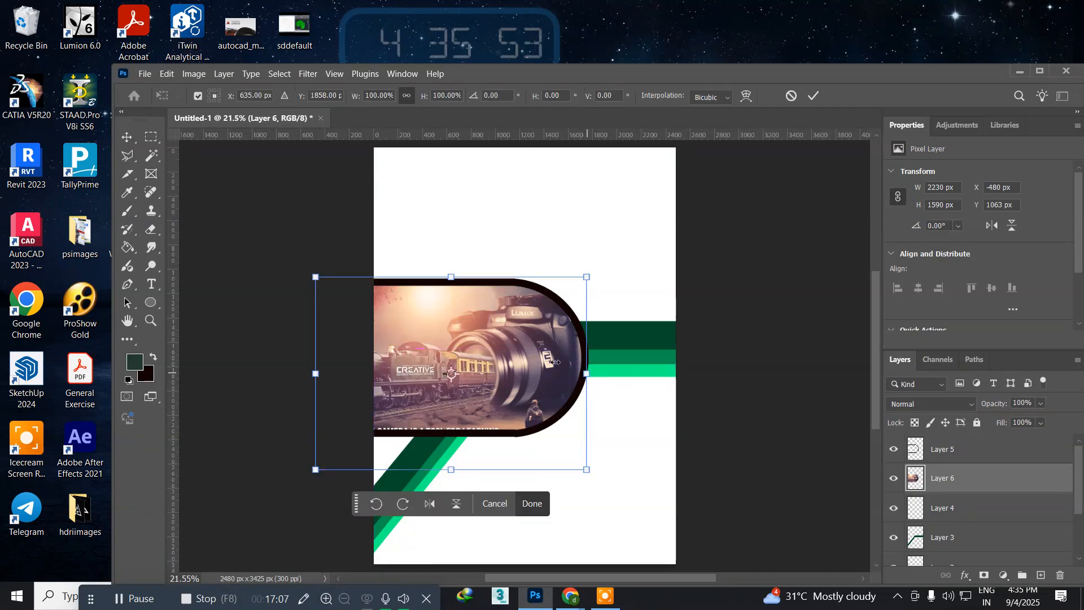
{"action": "left_click_drag", "start_coordinate": [450, 470], "coordinate": [451, 475]}
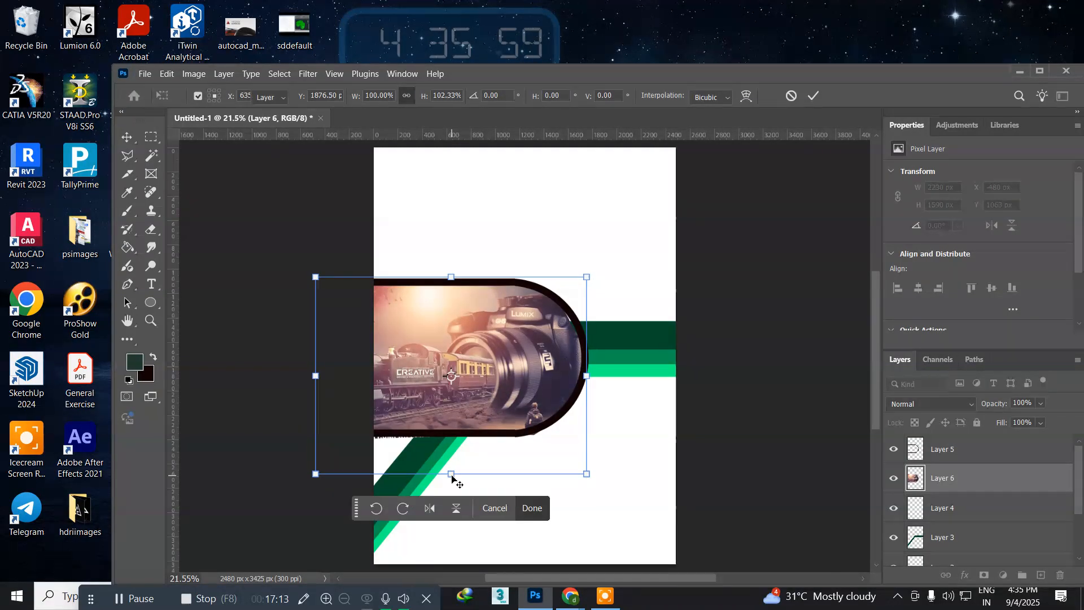
{"action": "key", "text": "Return"}
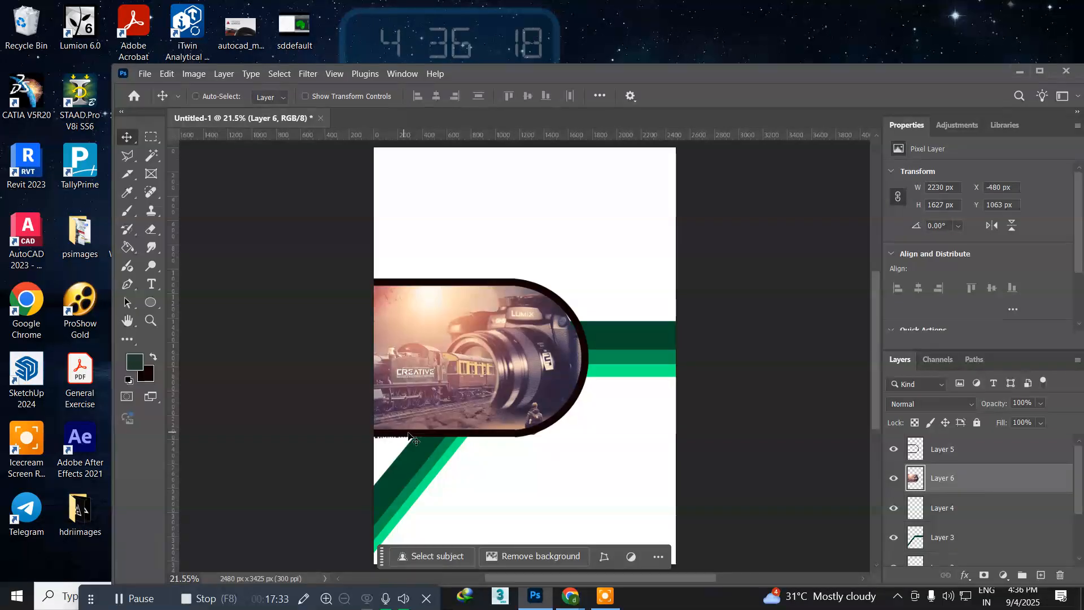
{"action": "key", "text": "ctrl+s"}
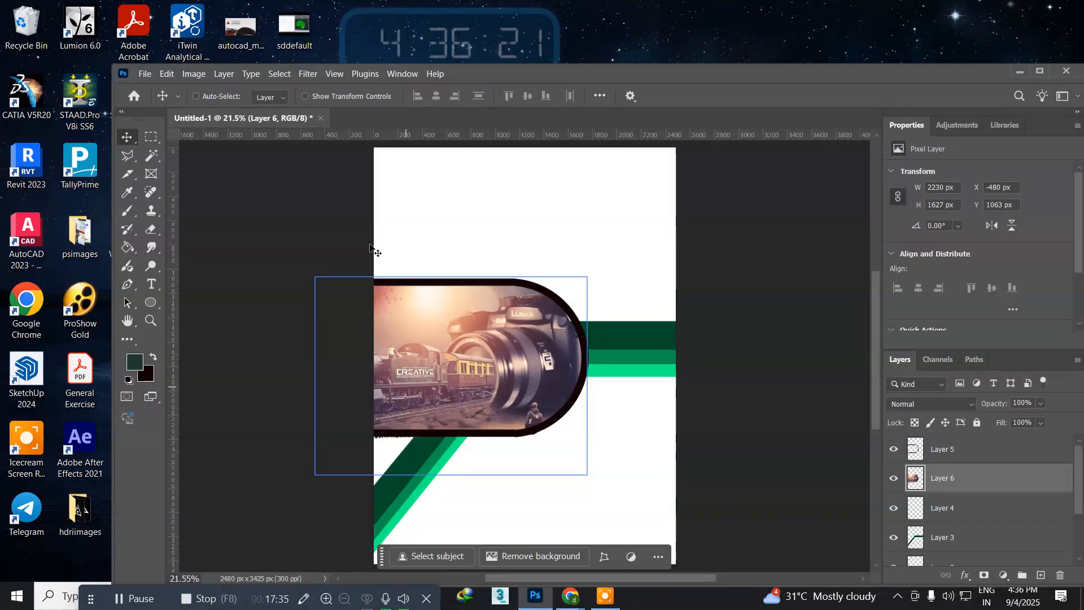
{"action": "left_click", "coordinate": [31, 312]}
{"action": "double_click", "coordinate": [31, 312]}
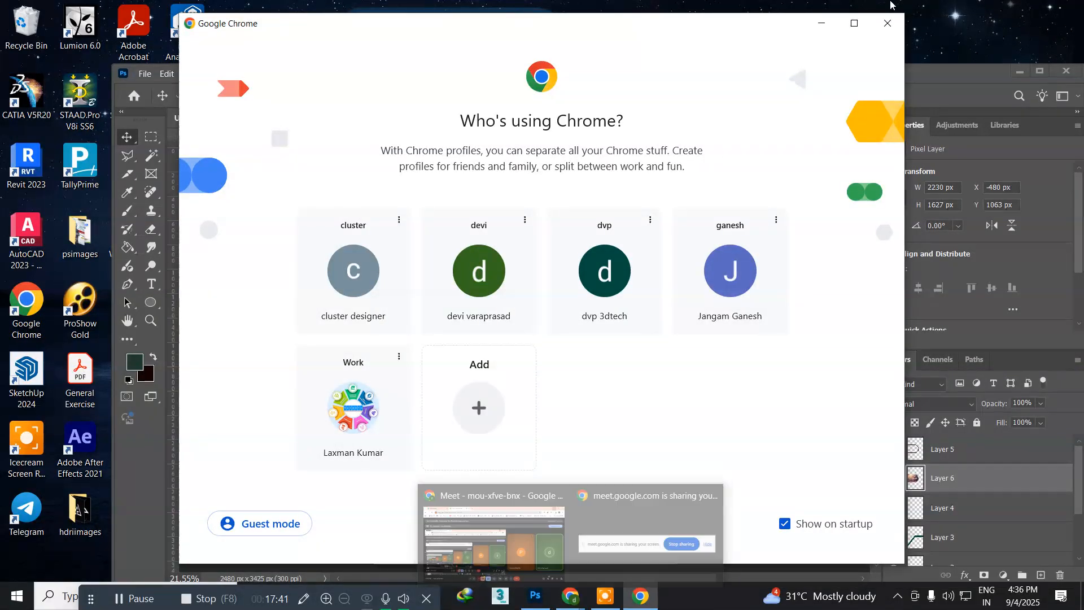
{"action": "left_click", "coordinate": [888, 23]}
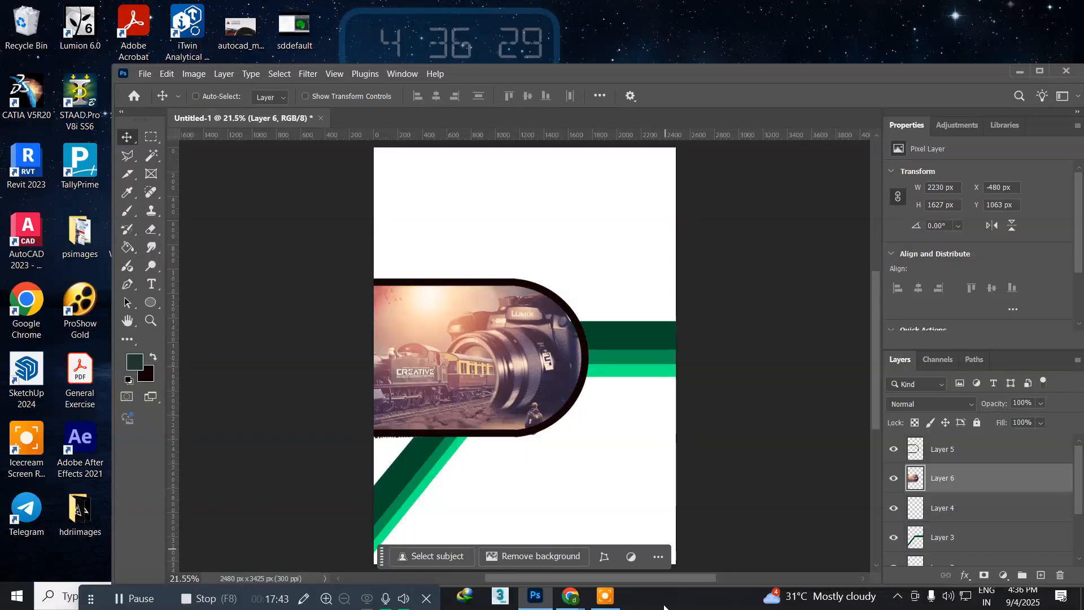
Step: Switch to the Google Chrome window and open a new browser tab
{"action": "left_click", "coordinate": [535, 595]}
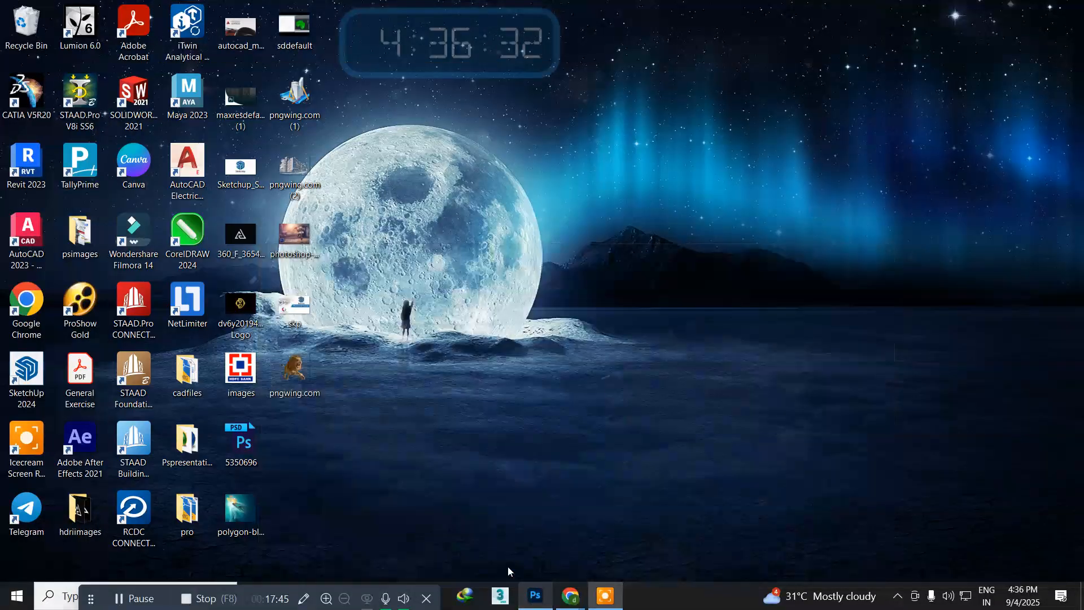
{"action": "mouse_move", "coordinate": [570, 597]}
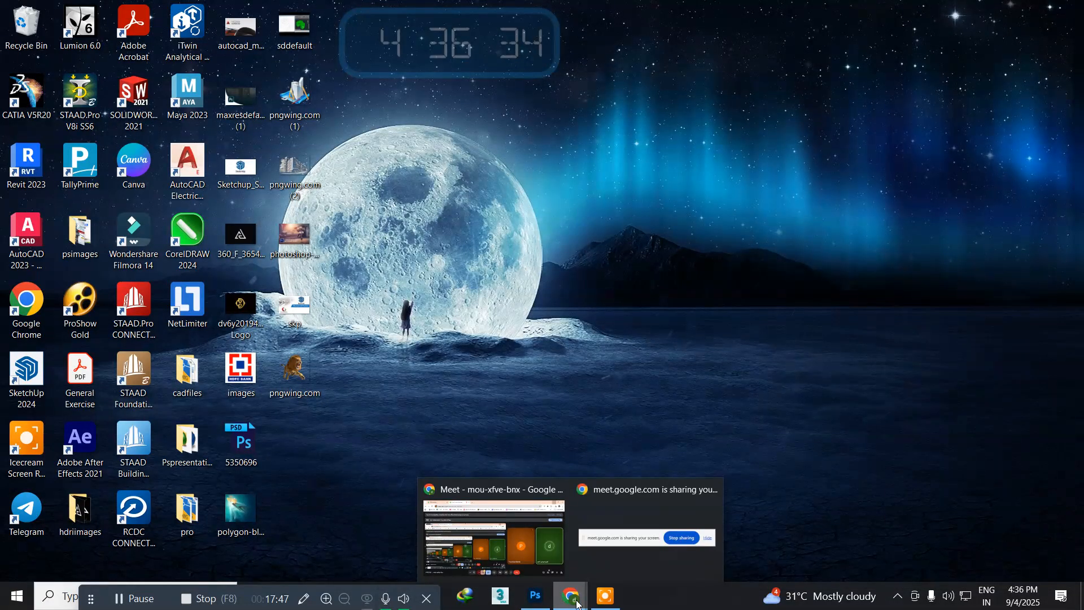
{"action": "left_click", "coordinate": [512, 559]}
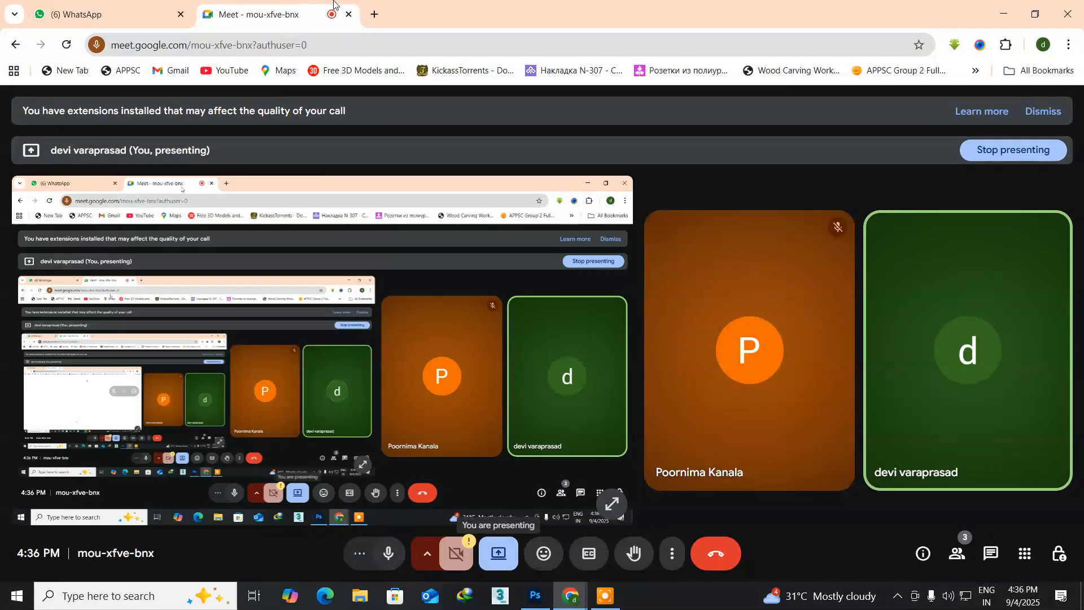
{"action": "left_click", "coordinate": [373, 16]}
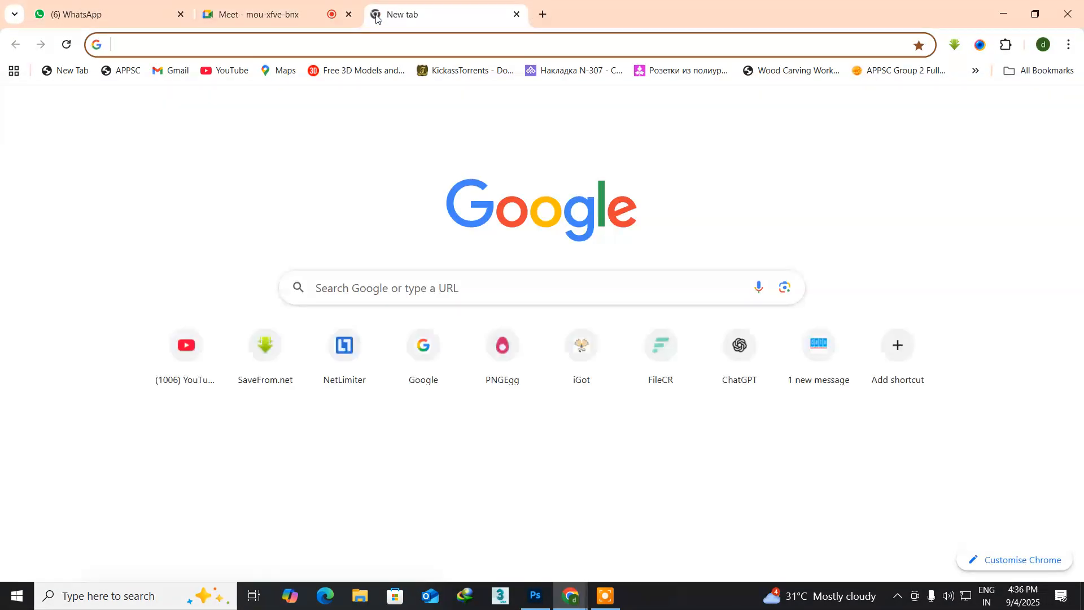
Step: Search Google for "photoshop course" and show the image results
{"action": "left_click", "coordinate": [368, 293]}
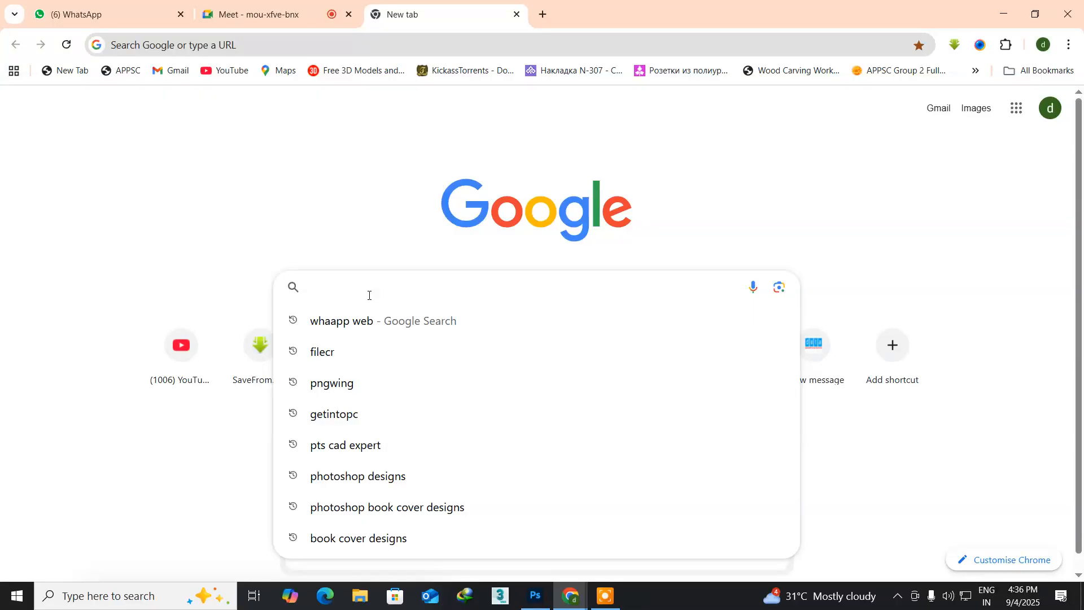
{"action": "type", "text": "pho"}
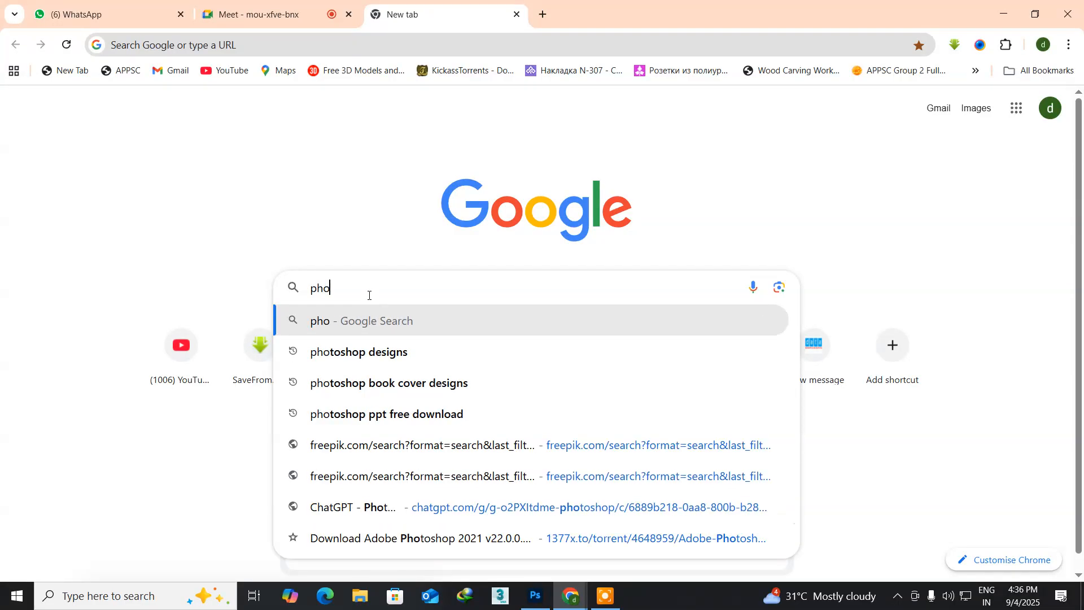
{"action": "type", "text": "toshop"}
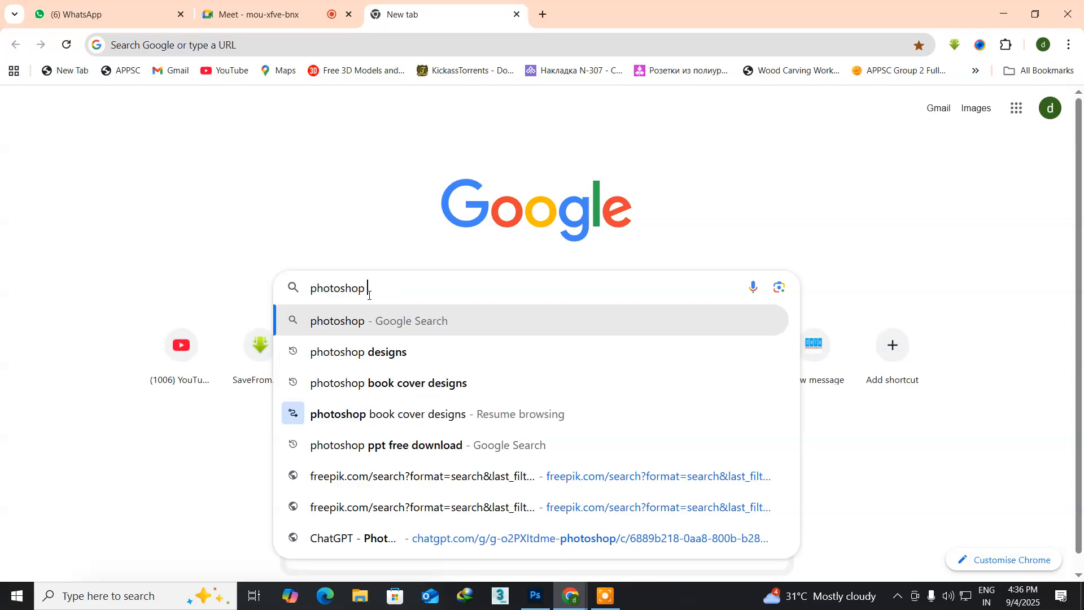
{"action": "type", "text": " course"}
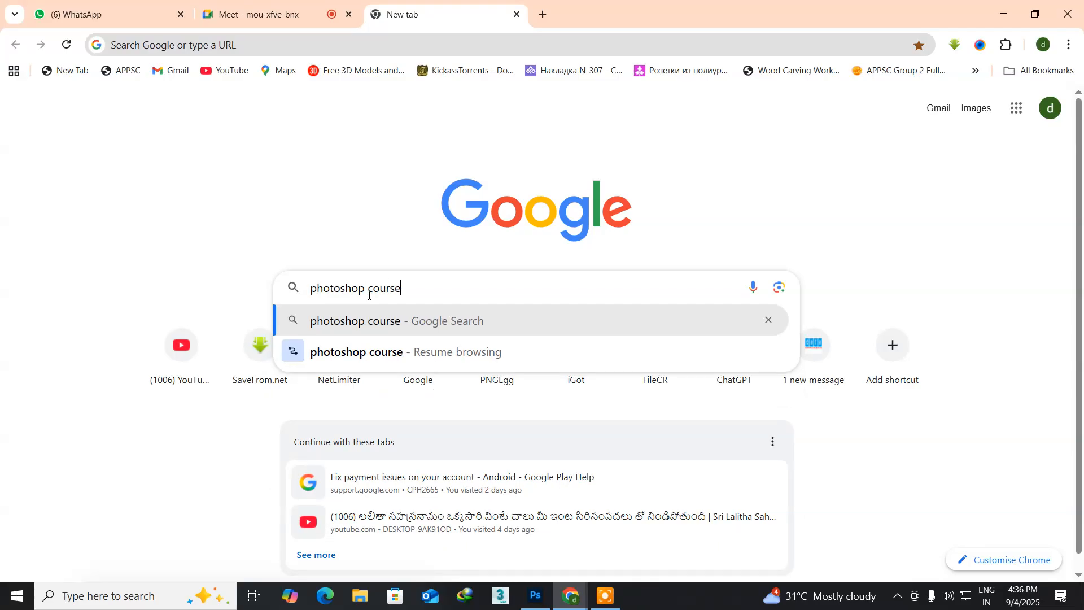
{"action": "key", "text": "Return"}
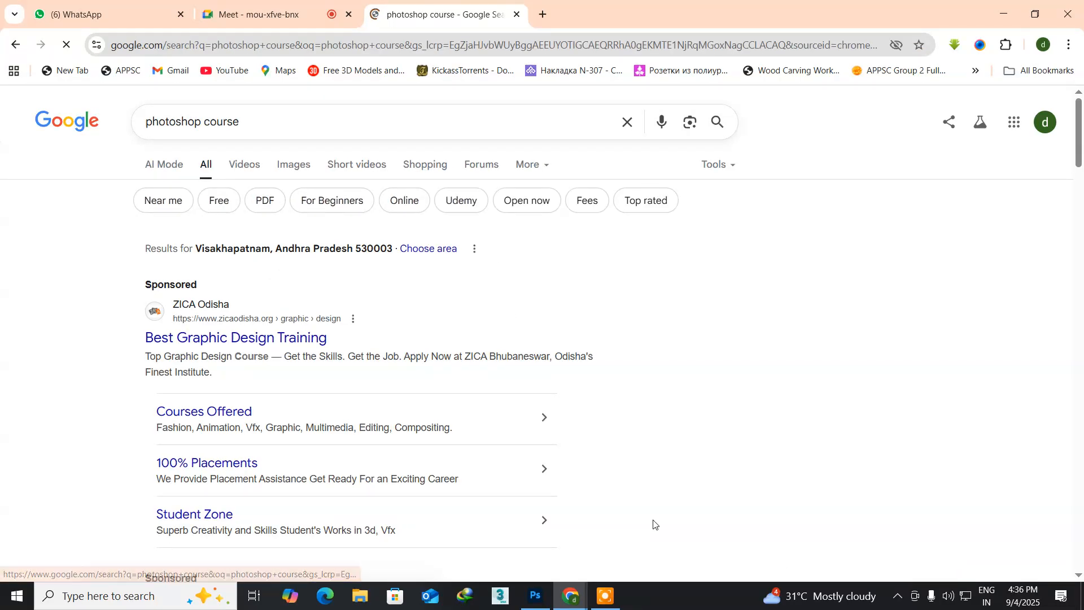
{"action": "left_click", "coordinate": [295, 169]}
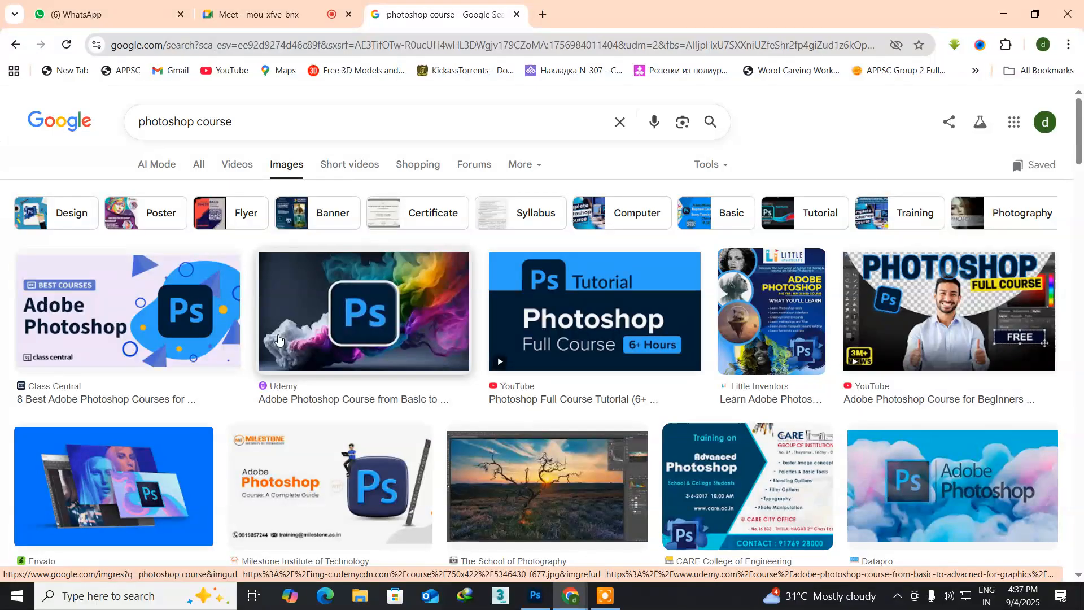
Step: Look through the "photoshop course" image results for a suitable picture or layout reference for the page design
{"action": "scroll", "coordinate": [278, 338], "scroll_direction": "down", "scroll_amount": 3}
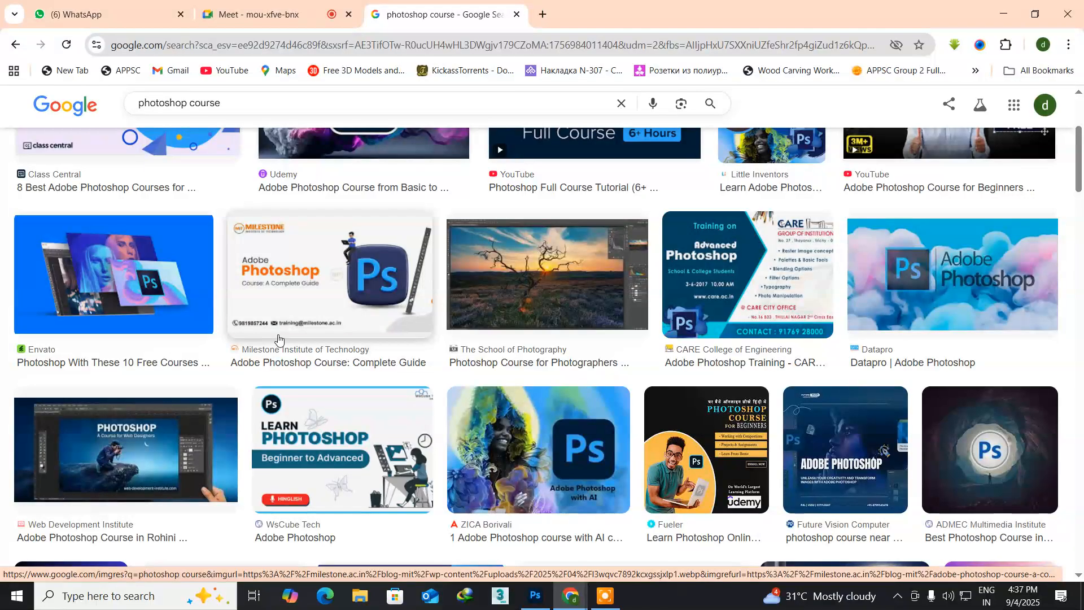
{"action": "scroll", "coordinate": [278, 339], "scroll_direction": "down", "scroll_amount": 2}
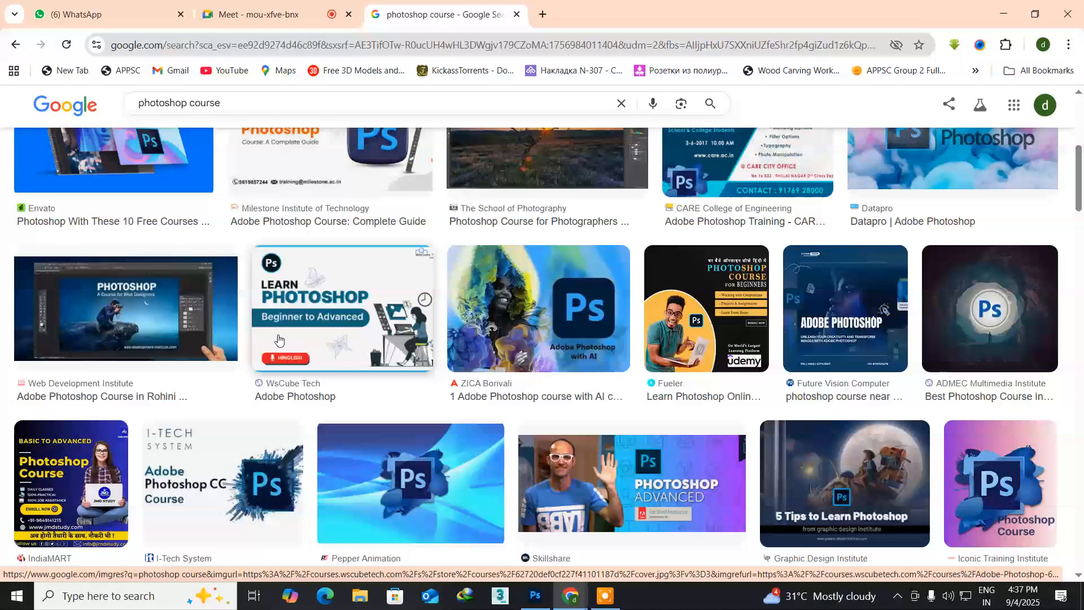
{"action": "scroll", "coordinate": [279, 339], "scroll_direction": "down", "scroll_amount": 2}
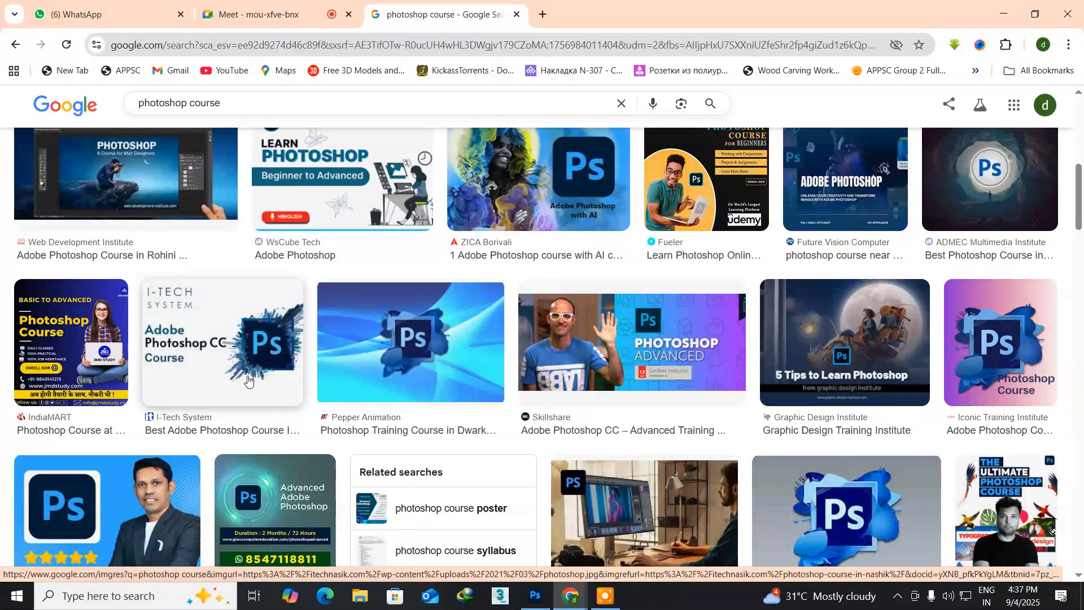
{"action": "scroll", "coordinate": [248, 380], "scroll_direction": "down", "scroll_amount": 5}
{"action": "scroll", "coordinate": [248, 380], "scroll_direction": "down", "scroll_amount": 1}
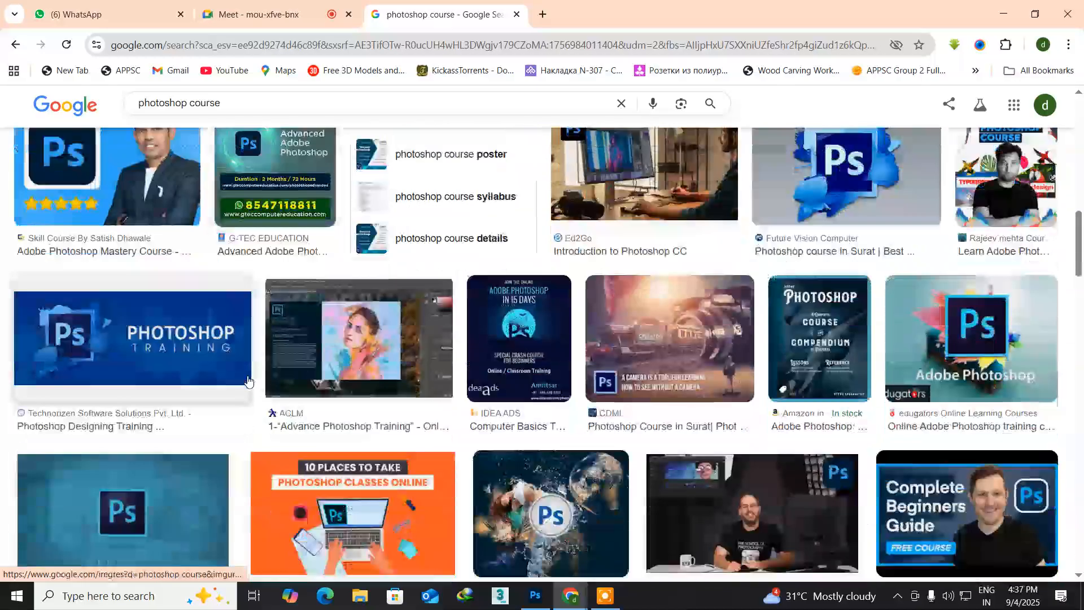
{"action": "scroll", "coordinate": [247, 380], "scroll_direction": "down", "scroll_amount": 4}
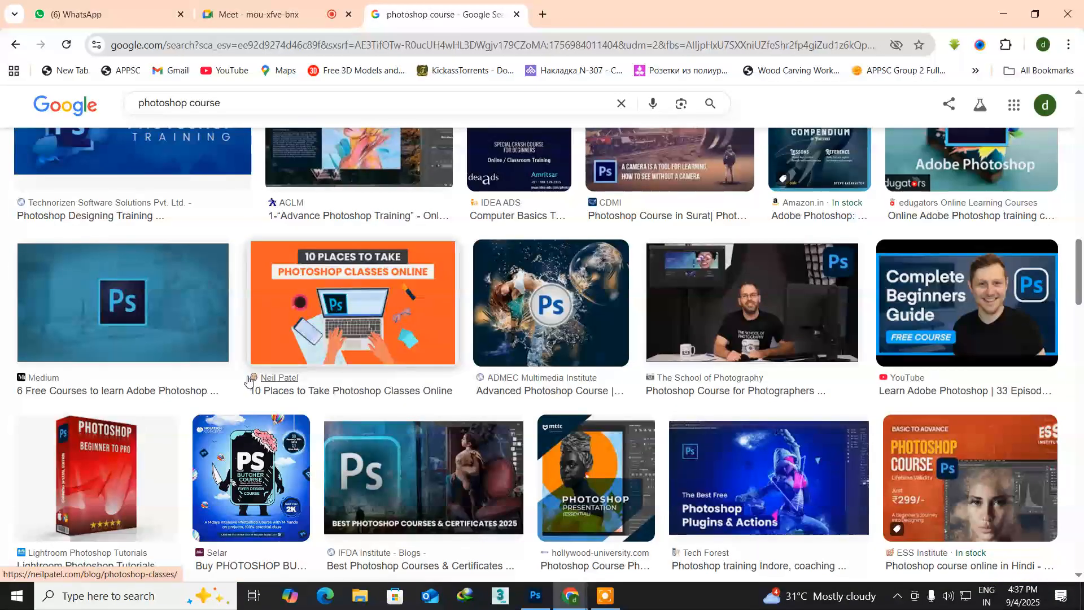
{"action": "scroll", "coordinate": [247, 379], "scroll_direction": "down", "scroll_amount": 6}
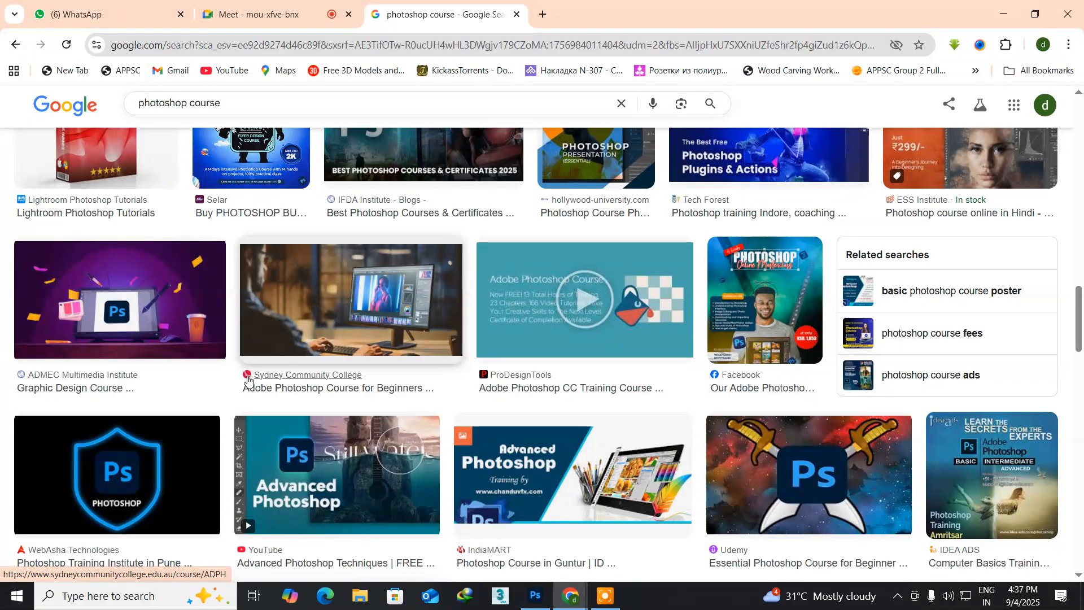
{"action": "scroll", "coordinate": [247, 380], "scroll_direction": "down", "scroll_amount": 1}
{"action": "scroll", "coordinate": [248, 380], "scroll_direction": "down", "scroll_amount": 3}
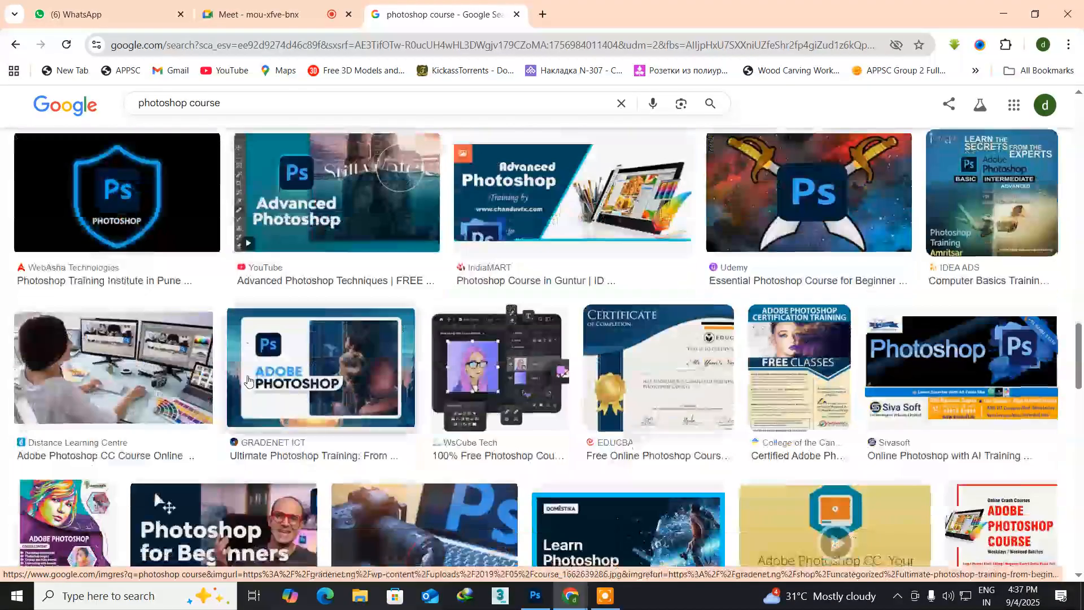
{"action": "scroll", "coordinate": [248, 380], "scroll_direction": "down", "scroll_amount": 4}
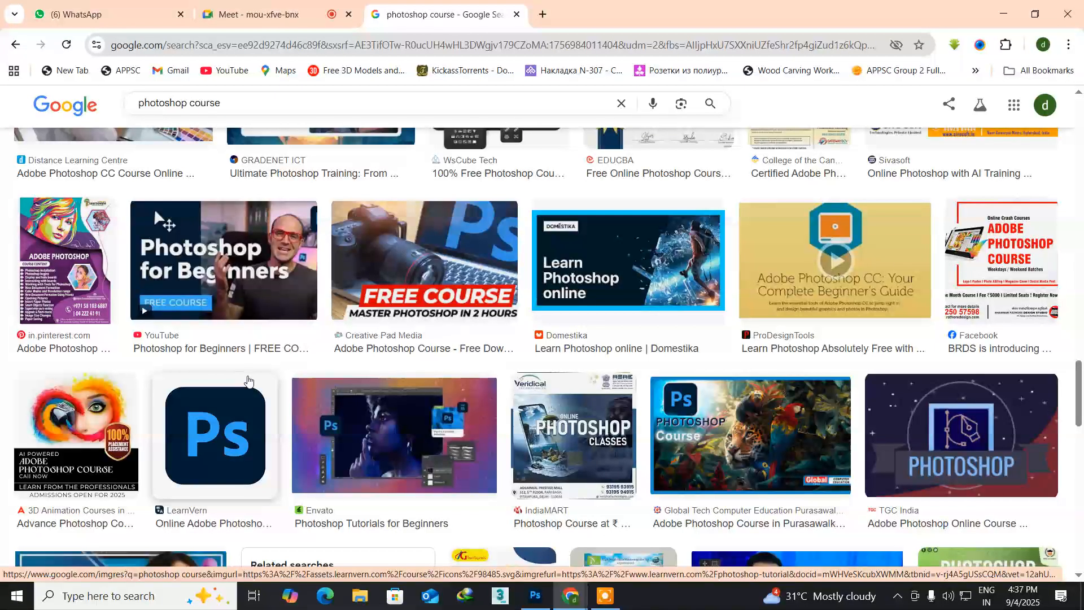
{"action": "scroll", "coordinate": [248, 380], "scroll_direction": "down", "scroll_amount": 2}
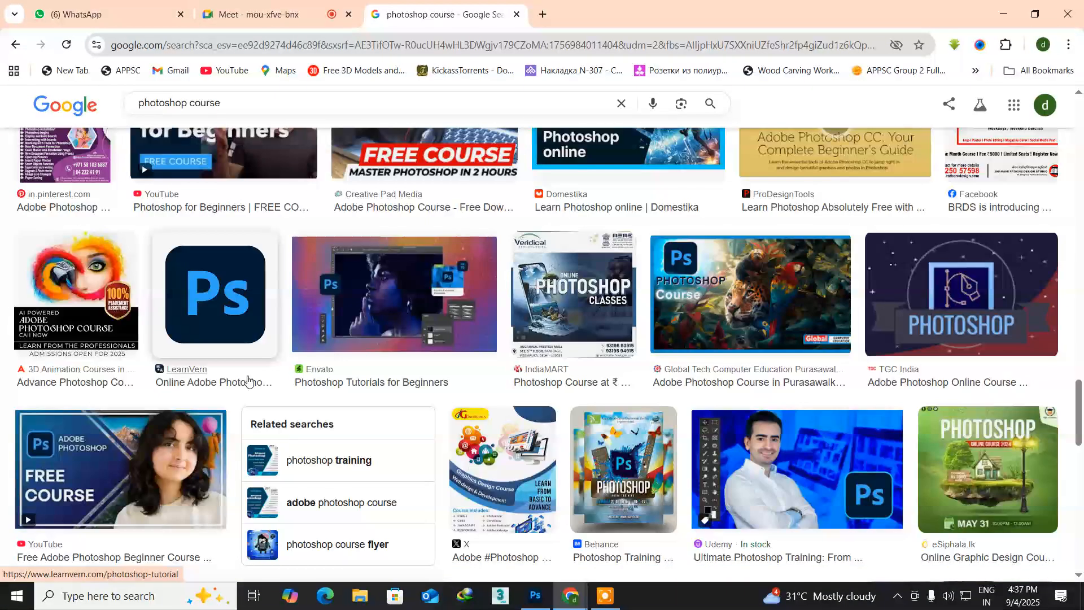
{"action": "scroll", "coordinate": [248, 380], "scroll_direction": "down", "scroll_amount": 2}
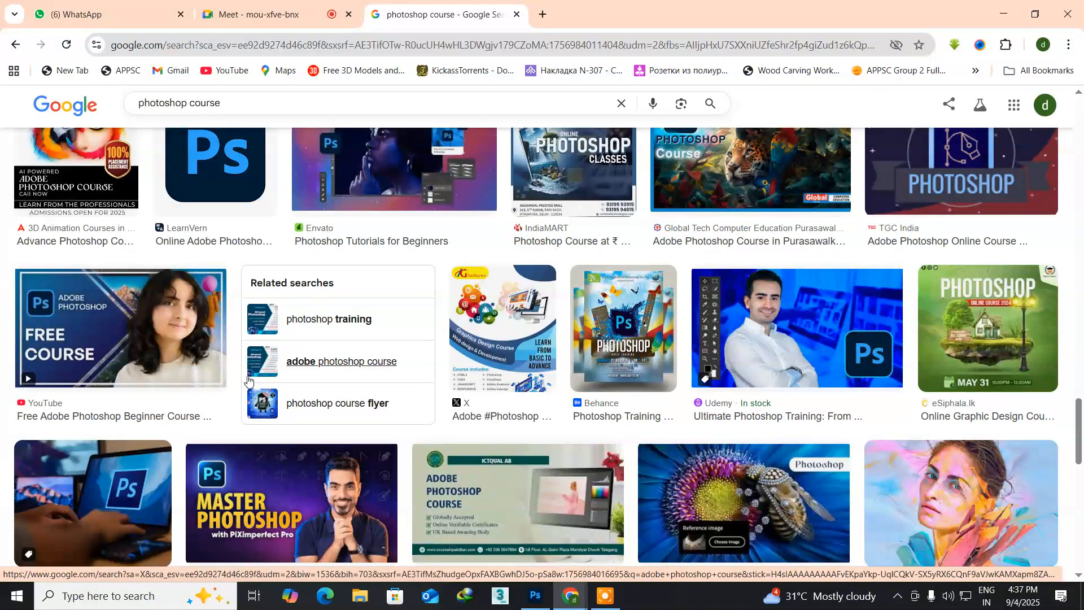
{"action": "scroll", "coordinate": [248, 380], "scroll_direction": "down", "scroll_amount": 3}
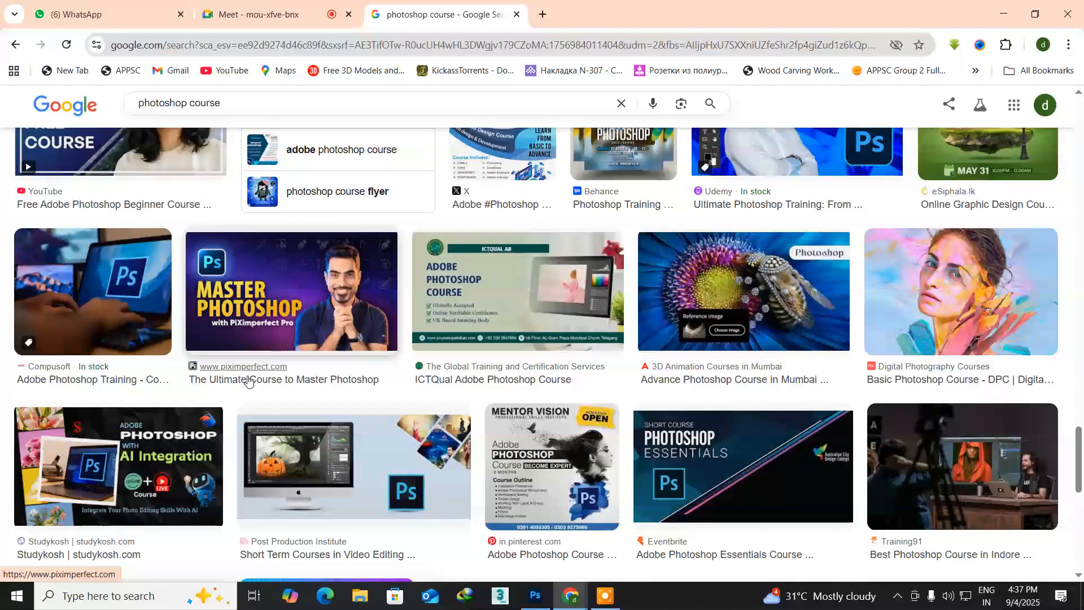
{"action": "scroll", "coordinate": [247, 380], "scroll_direction": "down", "scroll_amount": 4}
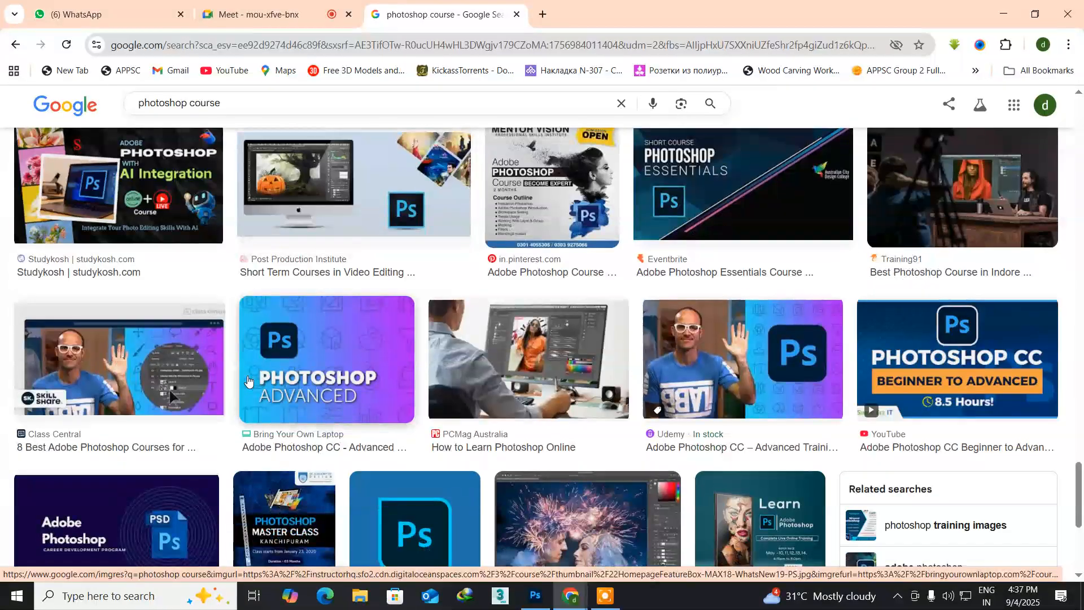
{"action": "scroll", "coordinate": [248, 380], "scroll_direction": "down", "scroll_amount": 4}
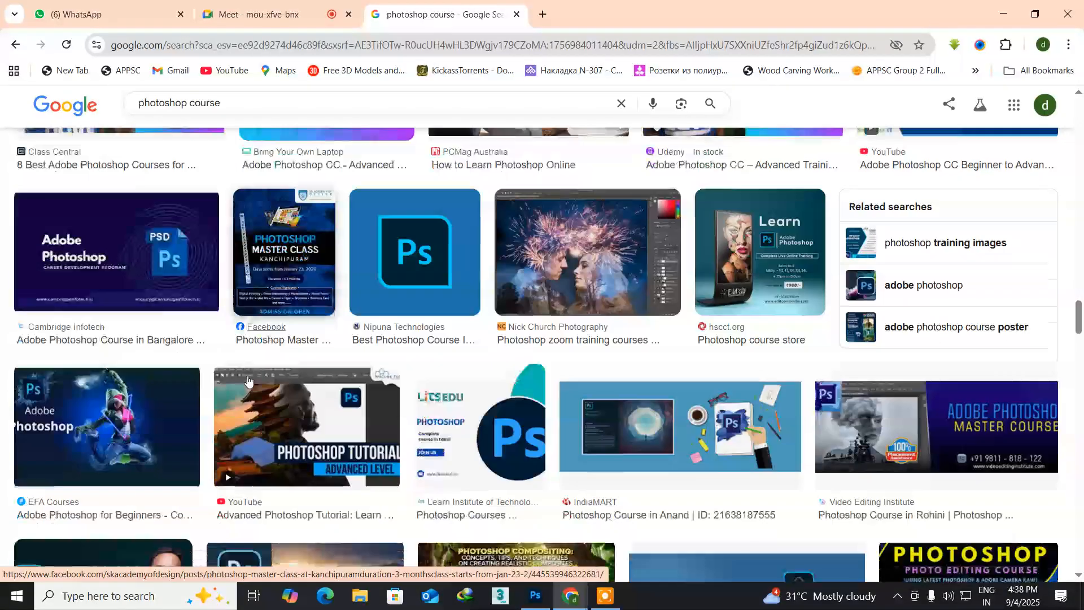
{"action": "scroll", "coordinate": [248, 380], "scroll_direction": "down", "scroll_amount": 3}
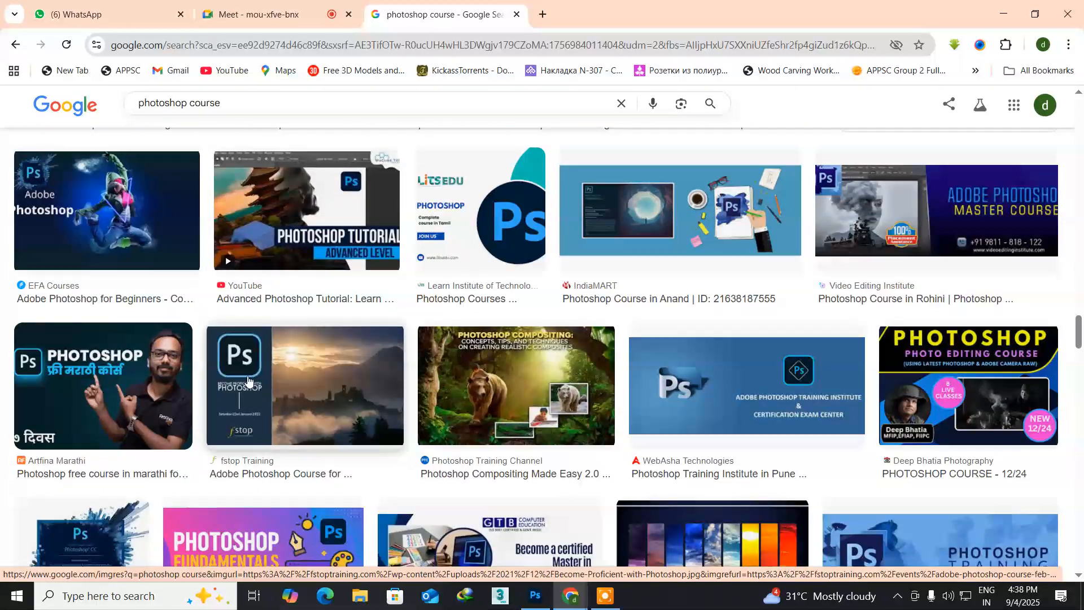
{"action": "scroll", "coordinate": [247, 380], "scroll_direction": "down", "scroll_amount": 3}
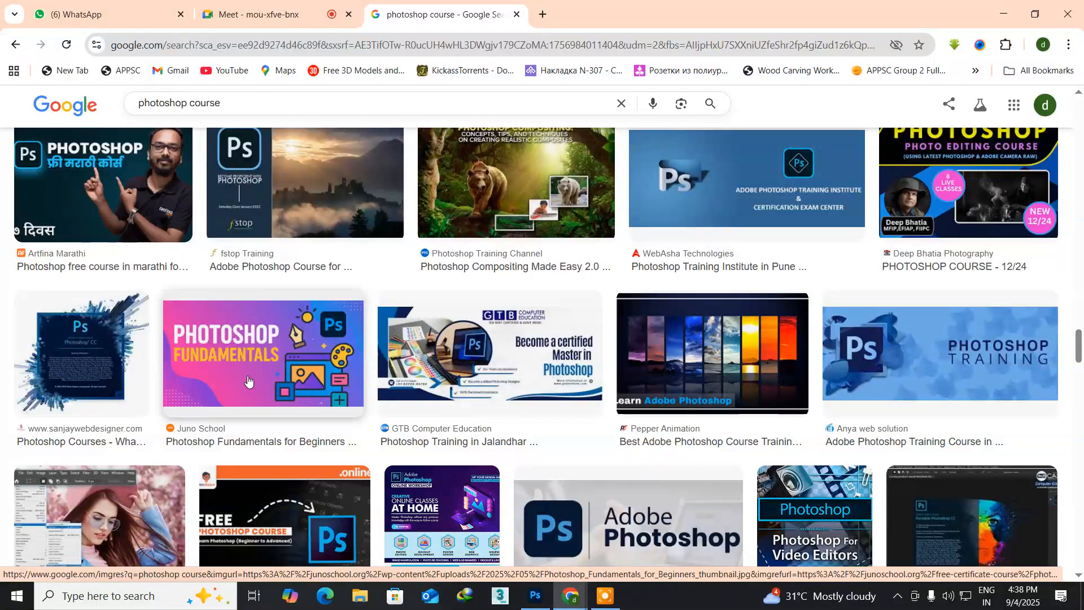
{"action": "scroll", "coordinate": [248, 380], "scroll_direction": "down", "scroll_amount": 5}
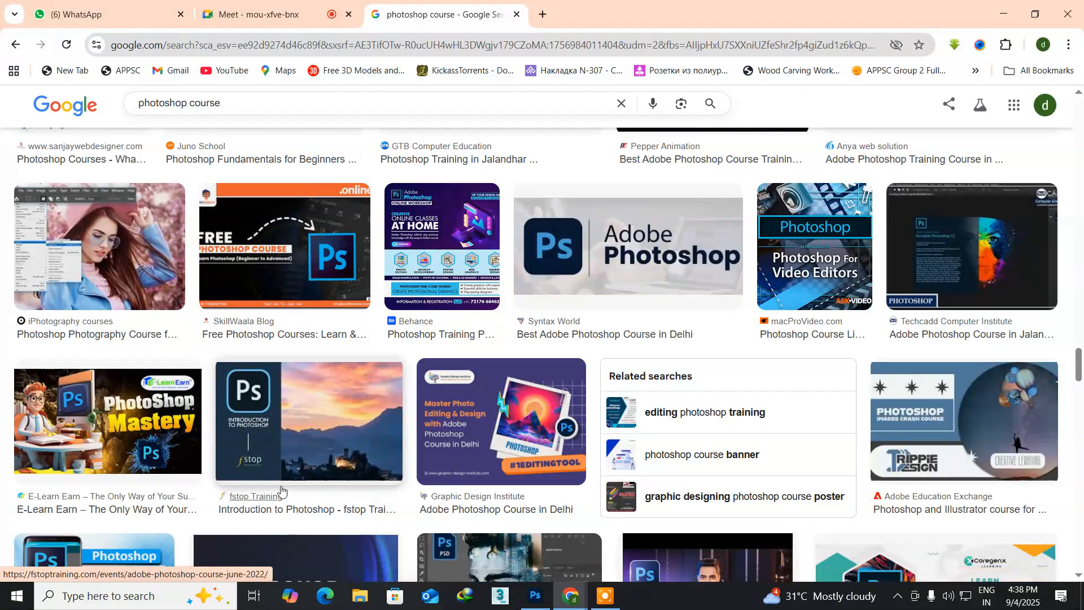
{"action": "scroll", "coordinate": [282, 490], "scroll_direction": "down", "scroll_amount": 3}
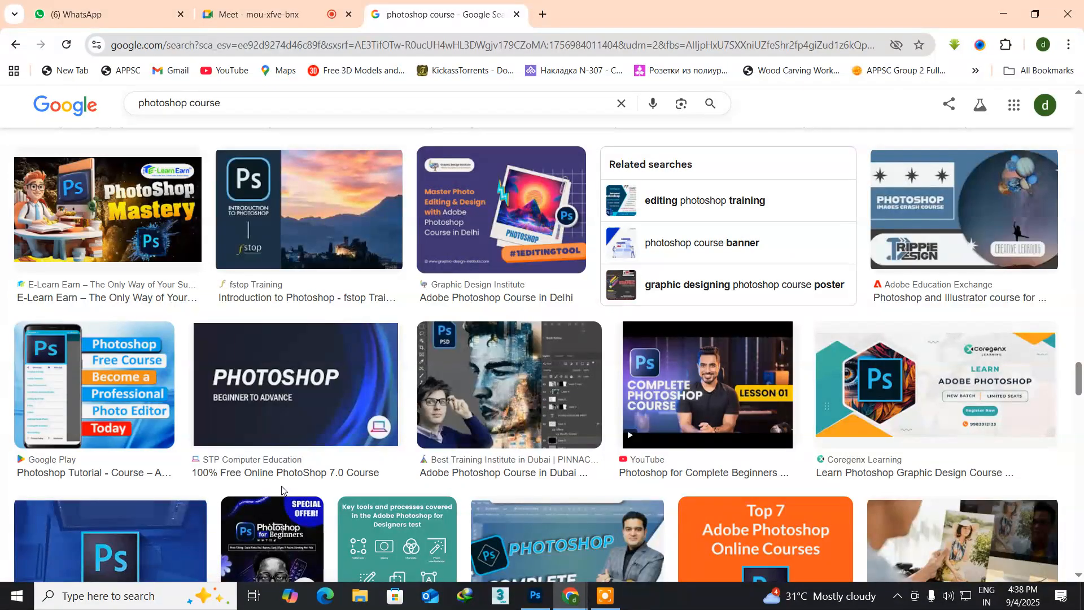
{"action": "scroll", "coordinate": [282, 490], "scroll_direction": "down", "scroll_amount": 3}
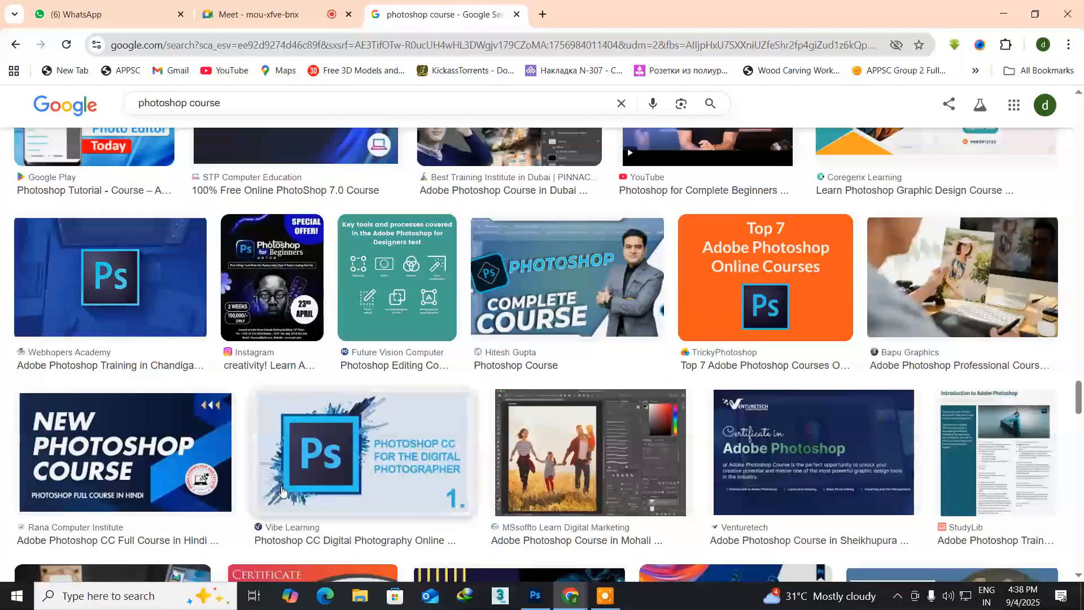
{"action": "scroll", "coordinate": [282, 490], "scroll_direction": "down", "scroll_amount": 3}
{"action": "scroll", "coordinate": [282, 489], "scroll_direction": "down", "scroll_amount": 2}
{"action": "scroll", "coordinate": [282, 489], "scroll_direction": "down", "scroll_amount": 5}
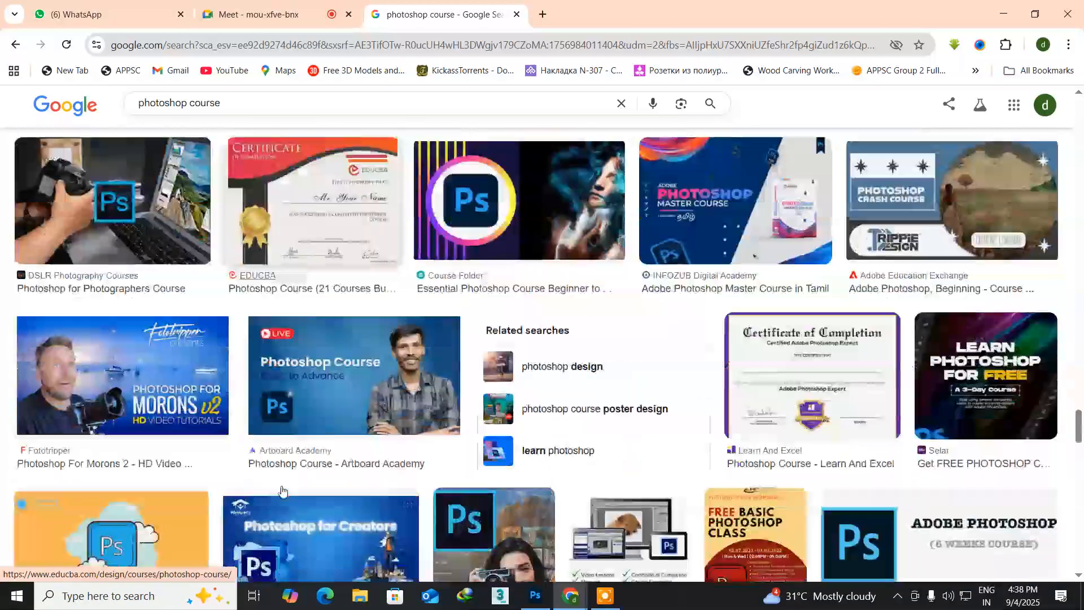
{"action": "scroll", "coordinate": [282, 489], "scroll_direction": "down", "scroll_amount": 6}
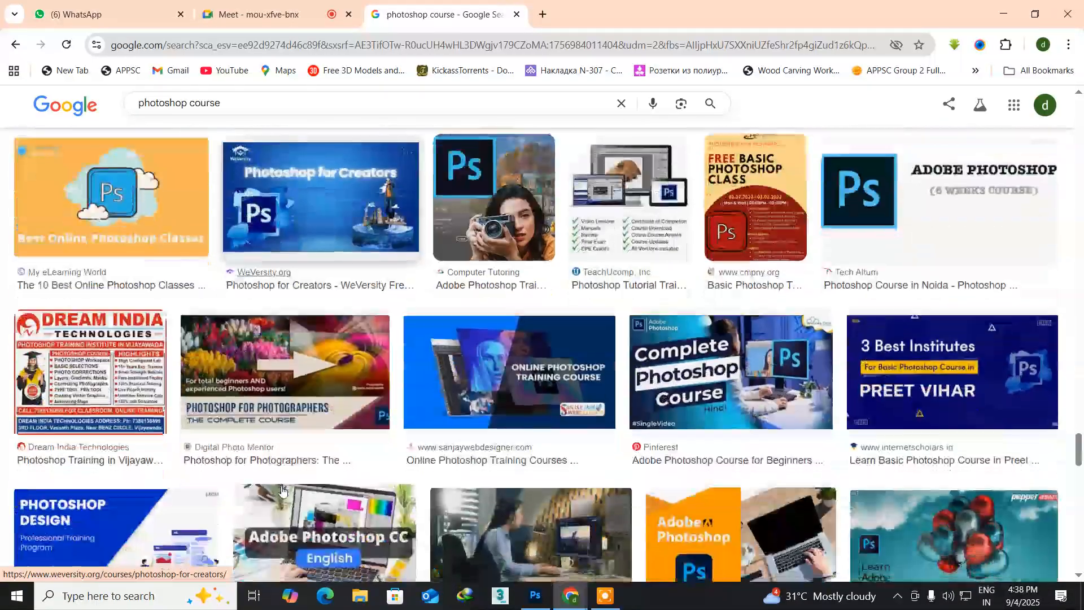
{"action": "scroll", "coordinate": [282, 490], "scroll_direction": "down", "scroll_amount": 4}
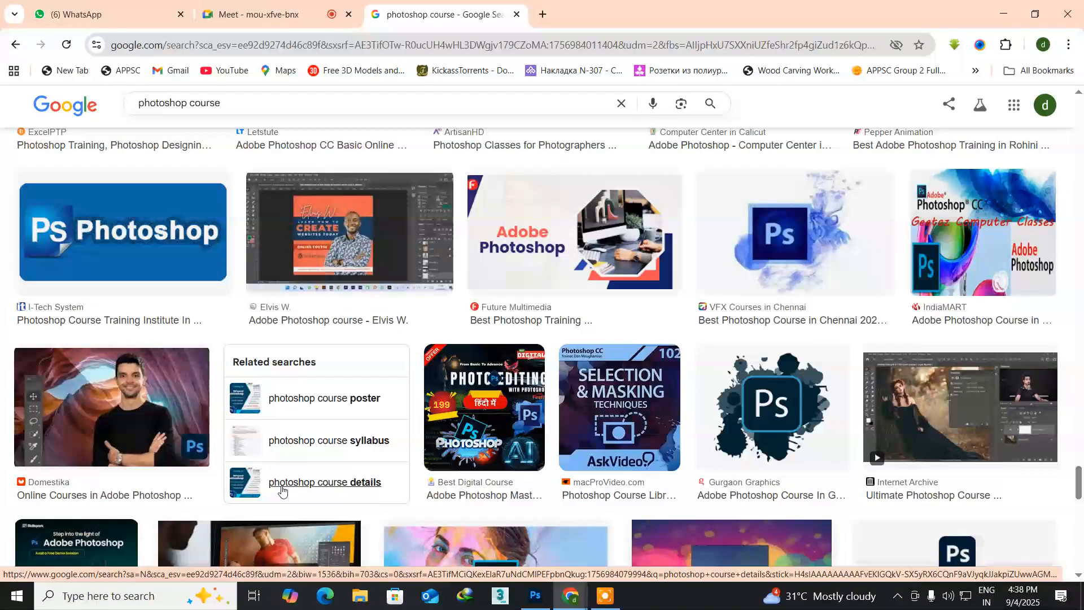
{"action": "scroll", "coordinate": [281, 490], "scroll_direction": "down", "scroll_amount": 1}
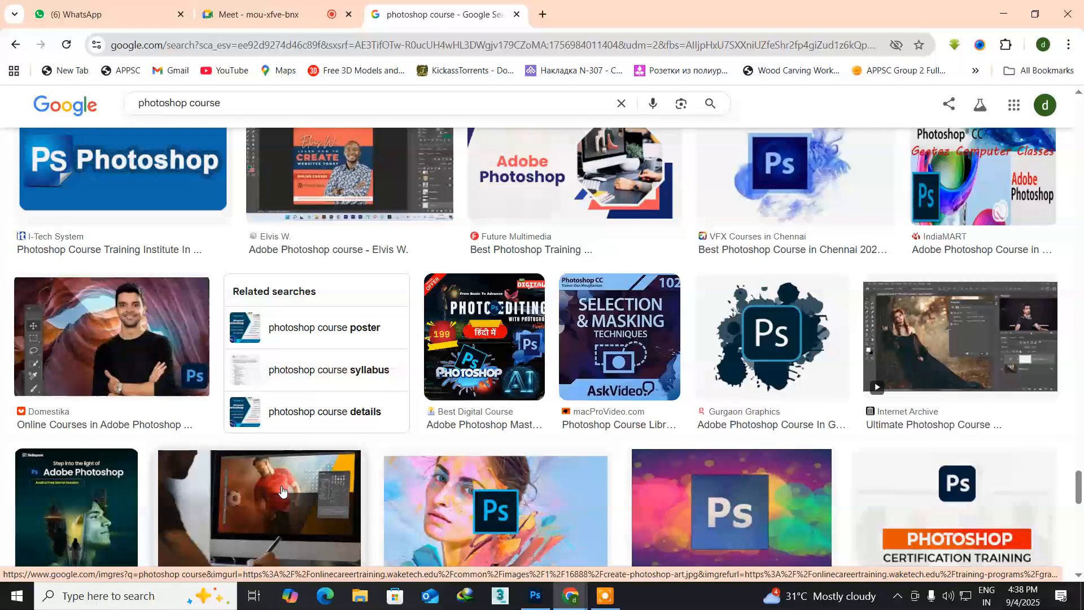
{"action": "scroll", "coordinate": [282, 490], "scroll_direction": "down", "scroll_amount": 5}
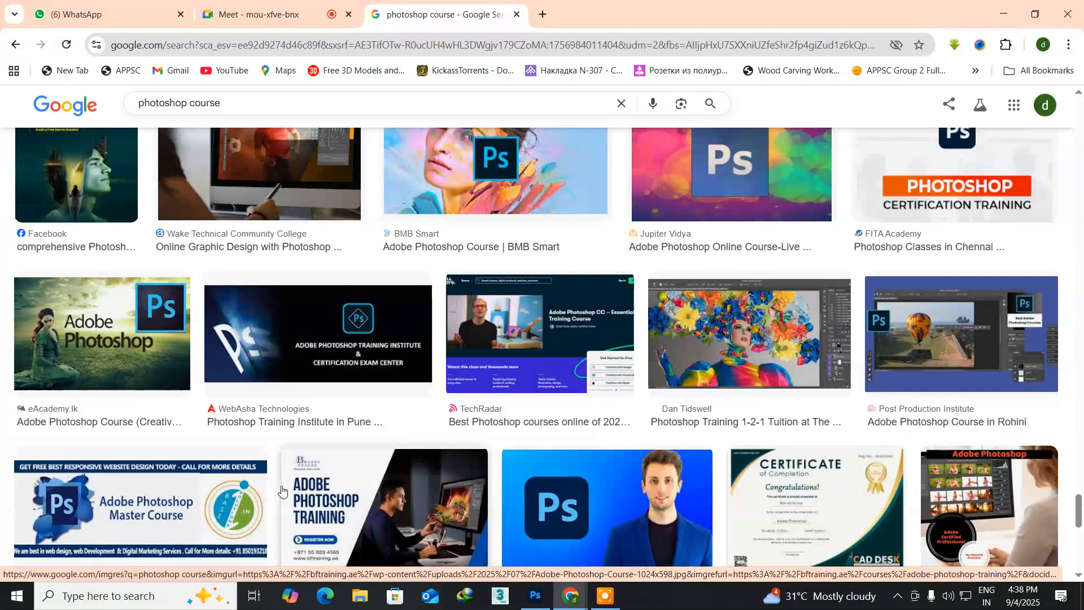
{"action": "scroll", "coordinate": [281, 490], "scroll_direction": "down", "scroll_amount": 3}
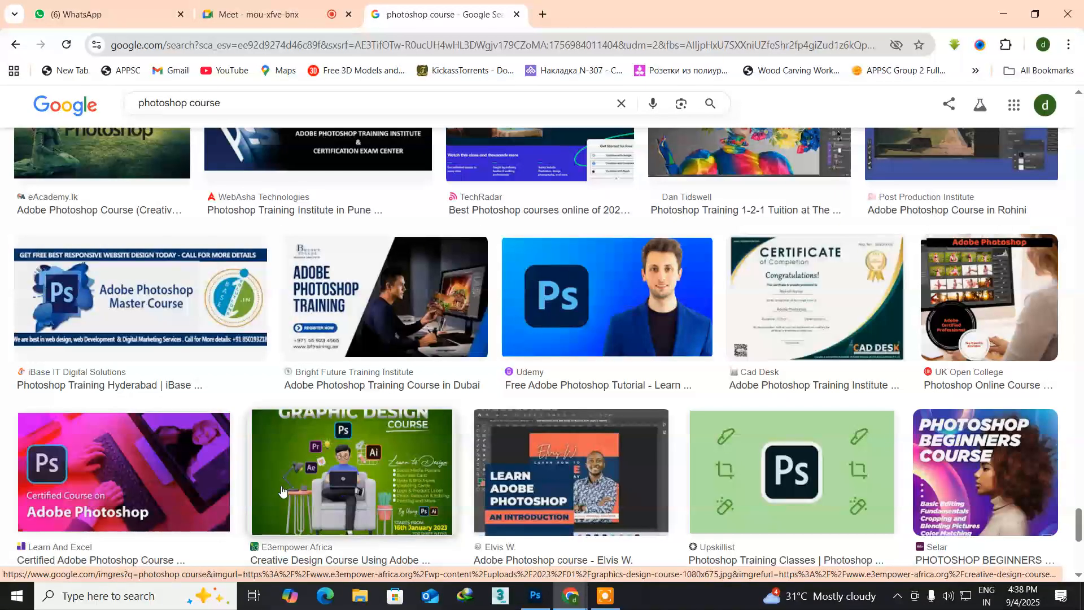
{"action": "scroll", "coordinate": [282, 489], "scroll_direction": "down", "scroll_amount": 6}
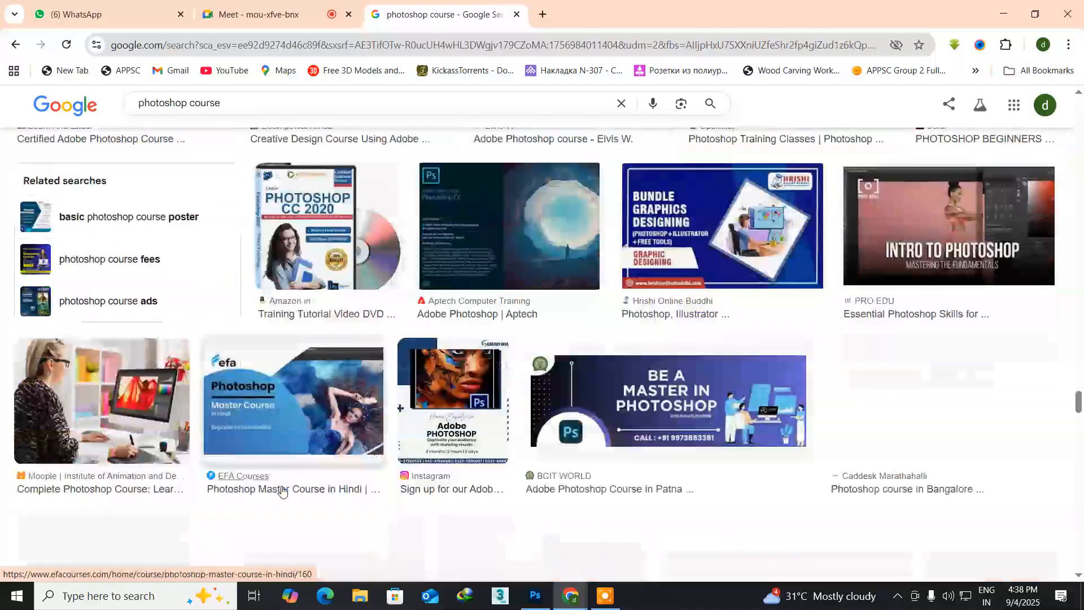
Step: Examine more of the "photoshop course" image results, returning to the first ones, for a picture that suits the page design
{"action": "scroll", "coordinate": [282, 490], "scroll_direction": "down", "scroll_amount": 6}
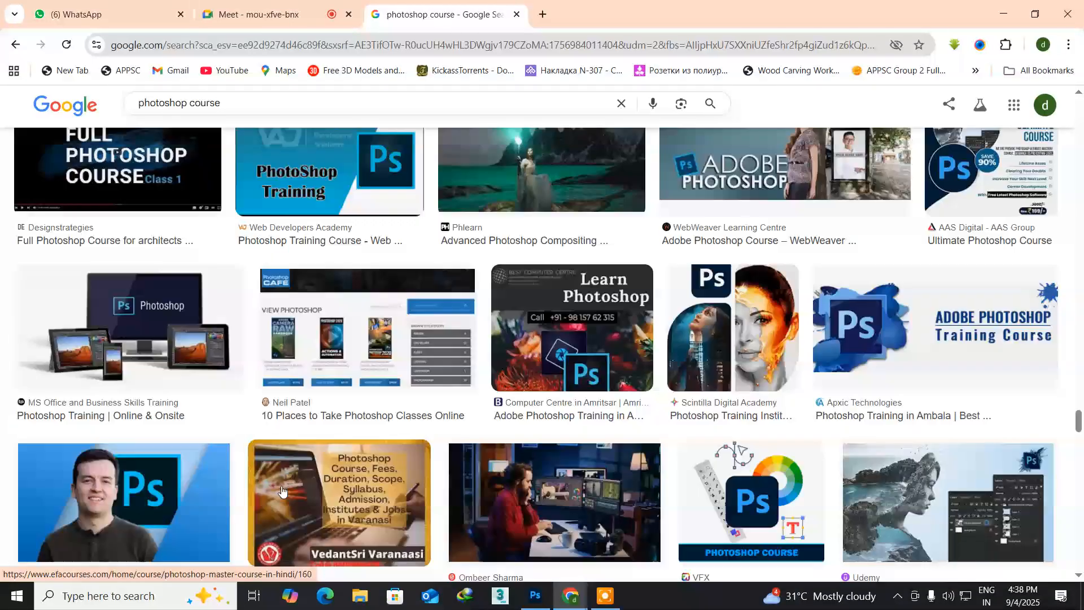
{"action": "scroll", "coordinate": [282, 490], "scroll_direction": "down", "scroll_amount": 6}
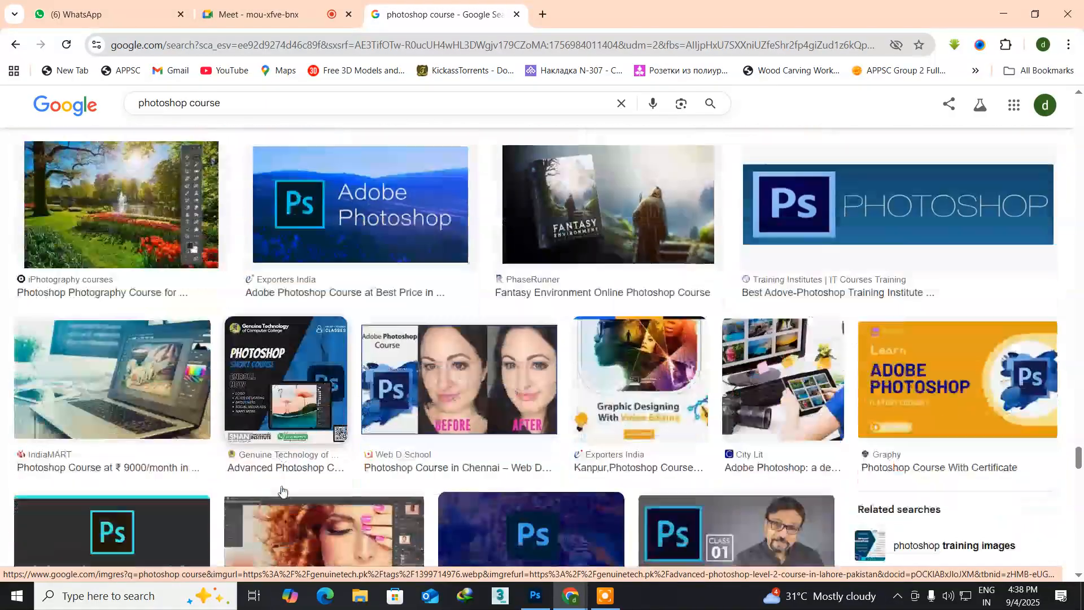
{"action": "scroll", "coordinate": [281, 490], "scroll_direction": "down", "scroll_amount": 3}
{"action": "scroll", "coordinate": [281, 490], "scroll_direction": "down", "scroll_amount": 8}
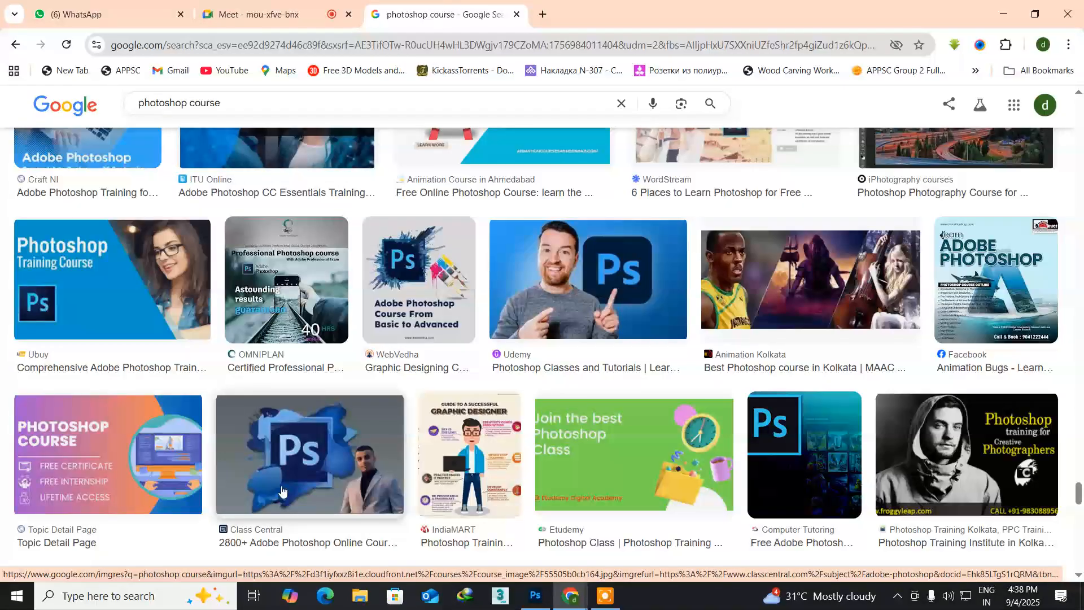
{"action": "scroll", "coordinate": [281, 490], "scroll_direction": "down", "scroll_amount": 9}
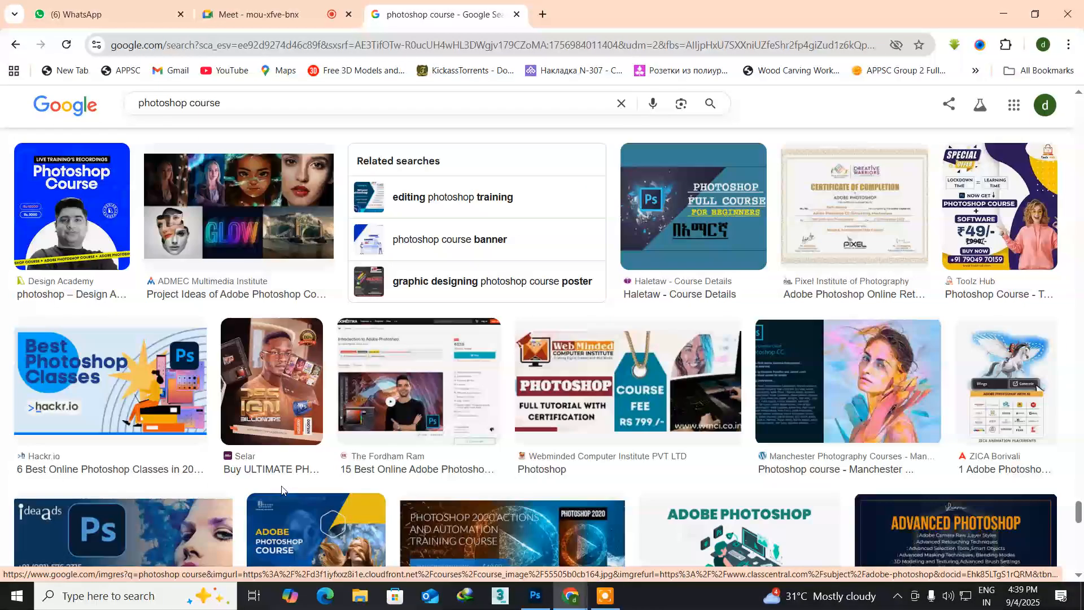
{"action": "scroll", "coordinate": [282, 490], "scroll_direction": "down", "scroll_amount": 7}
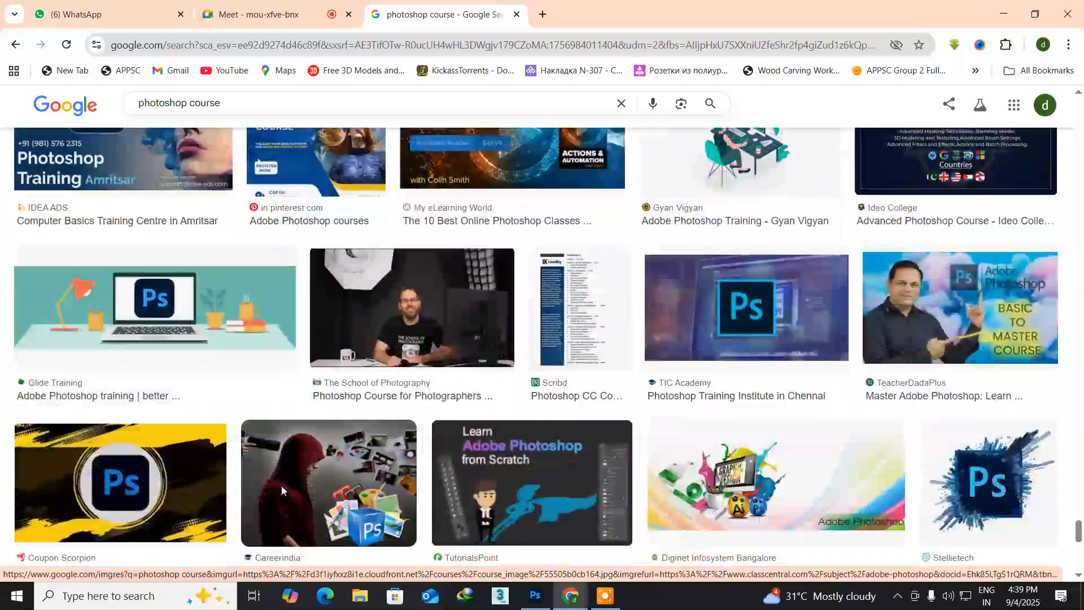
{"action": "scroll", "coordinate": [282, 490], "scroll_direction": "down", "scroll_amount": 6}
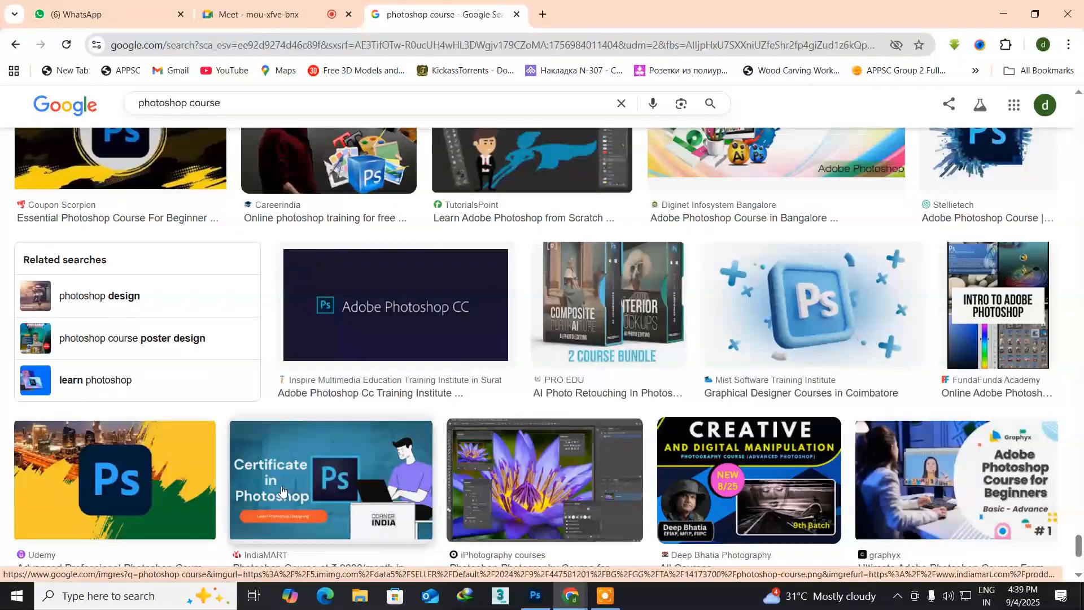
{"action": "scroll", "coordinate": [282, 490], "scroll_direction": "down", "scroll_amount": 5}
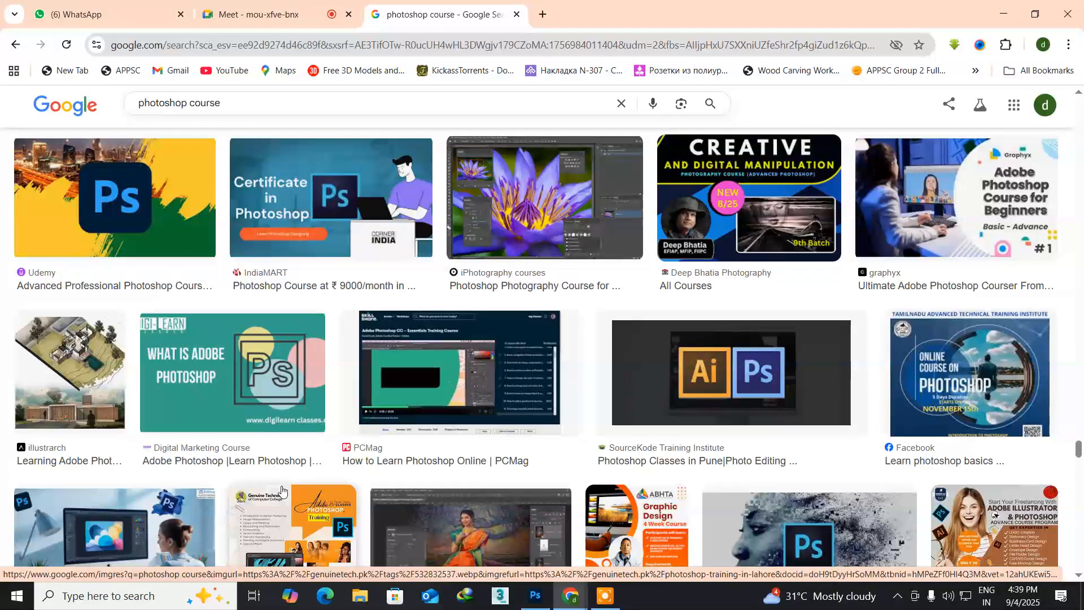
{"action": "scroll", "coordinate": [282, 490], "scroll_direction": "up", "scroll_amount": 15}
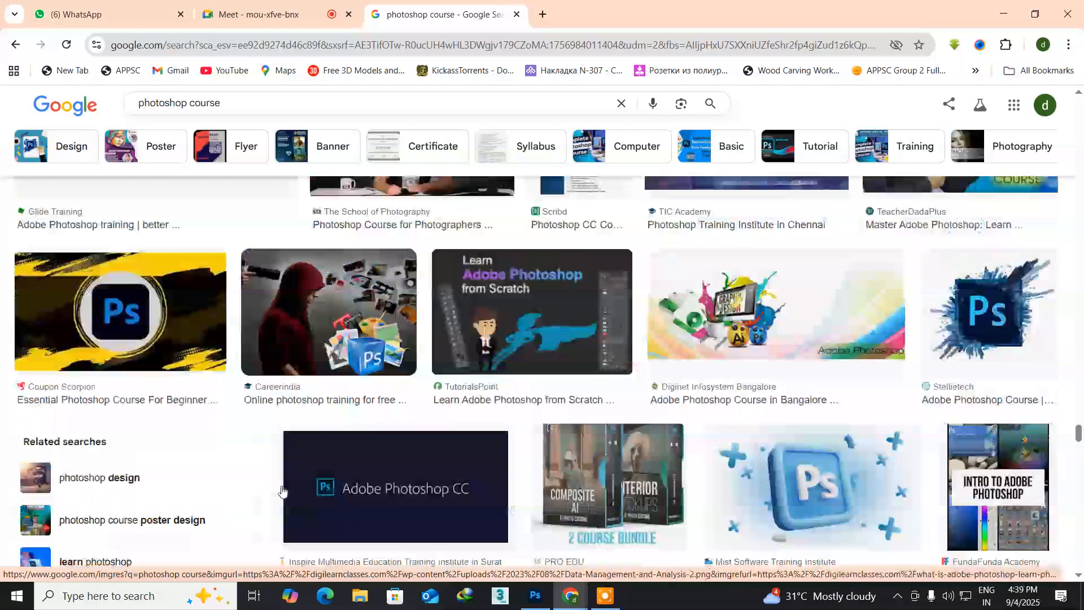
{"action": "scroll", "coordinate": [281, 490], "scroll_direction": "up", "scroll_amount": 15}
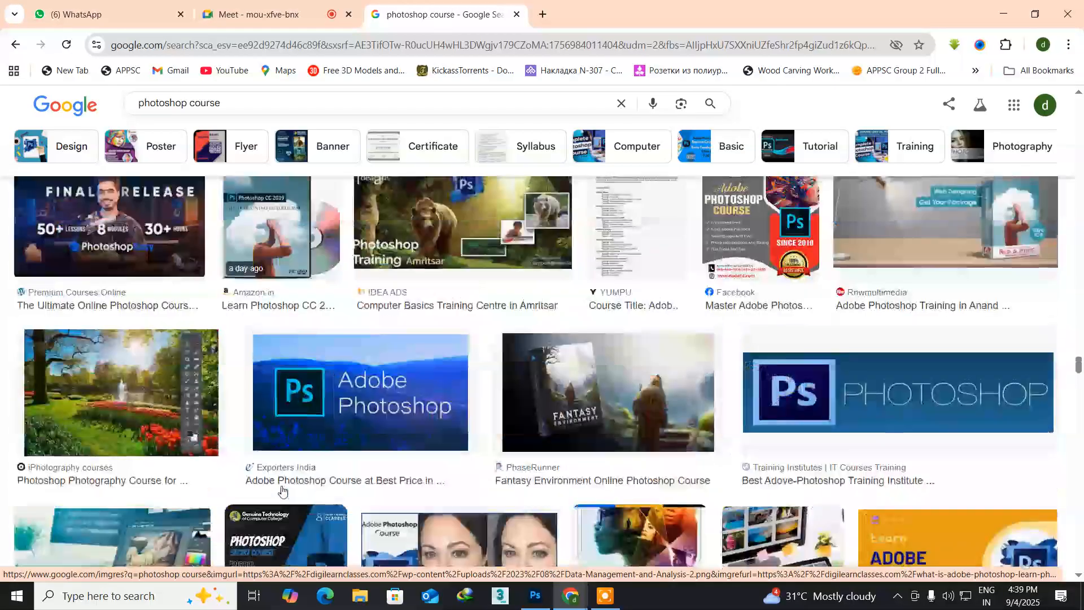
{"action": "scroll", "coordinate": [281, 490], "scroll_direction": "up", "scroll_amount": 15}
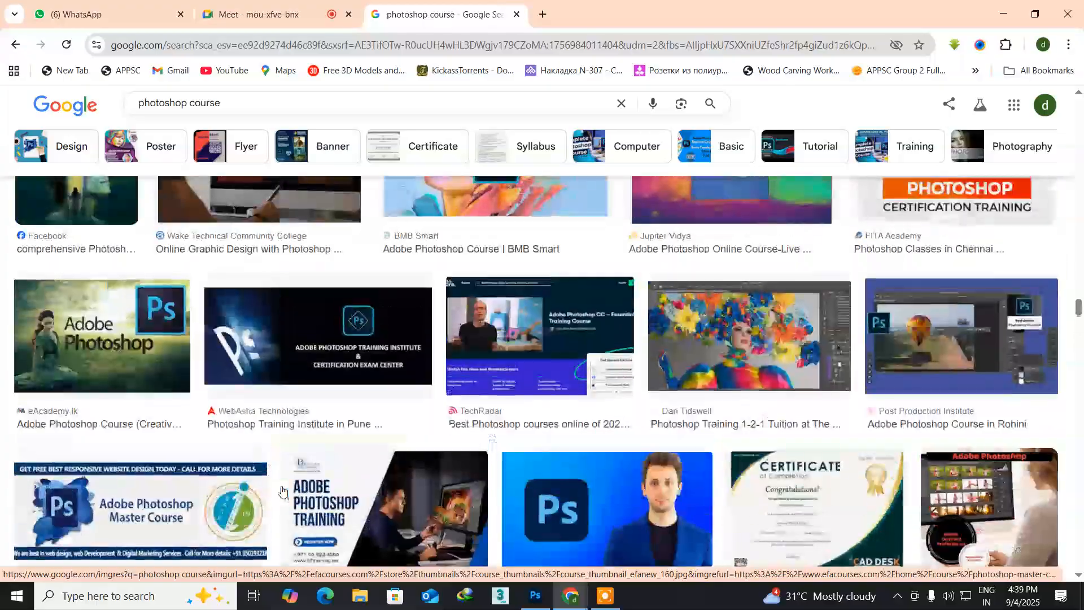
{"action": "scroll", "coordinate": [282, 489], "scroll_direction": "up", "scroll_amount": 10}
{"action": "scroll", "coordinate": [282, 490], "scroll_direction": "up", "scroll_amount": 6}
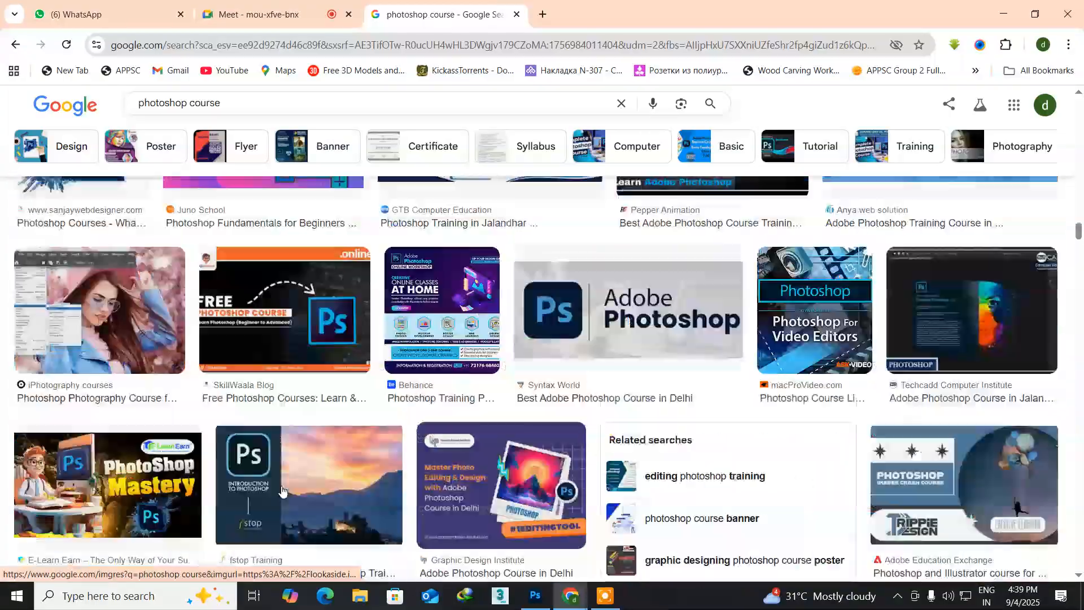
{"action": "scroll", "coordinate": [281, 490], "scroll_direction": "up", "scroll_amount": 10}
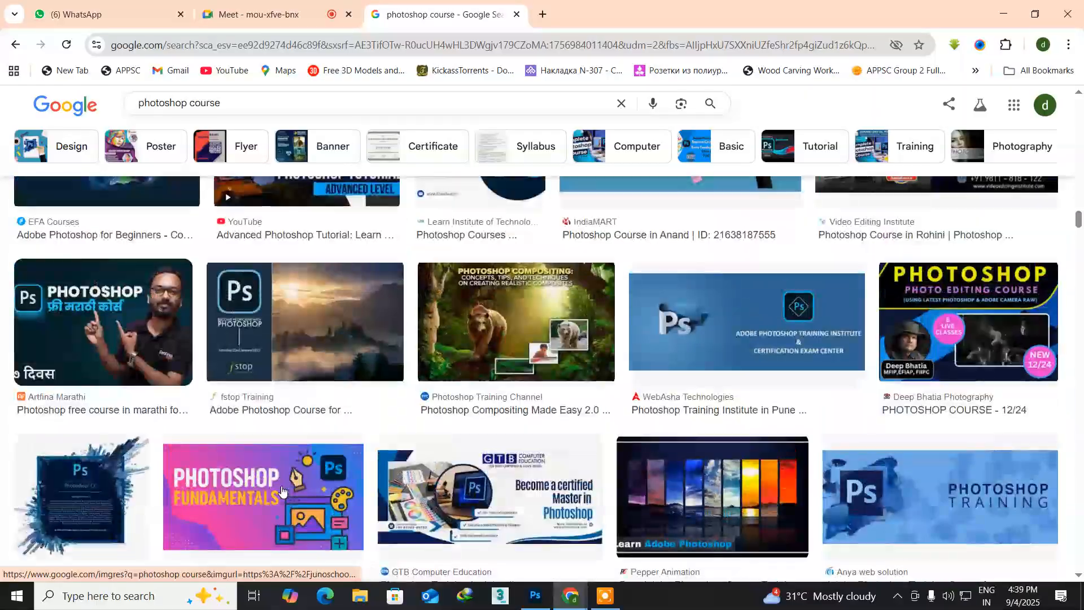
{"action": "scroll", "coordinate": [282, 490], "scroll_direction": "up", "scroll_amount": 8}
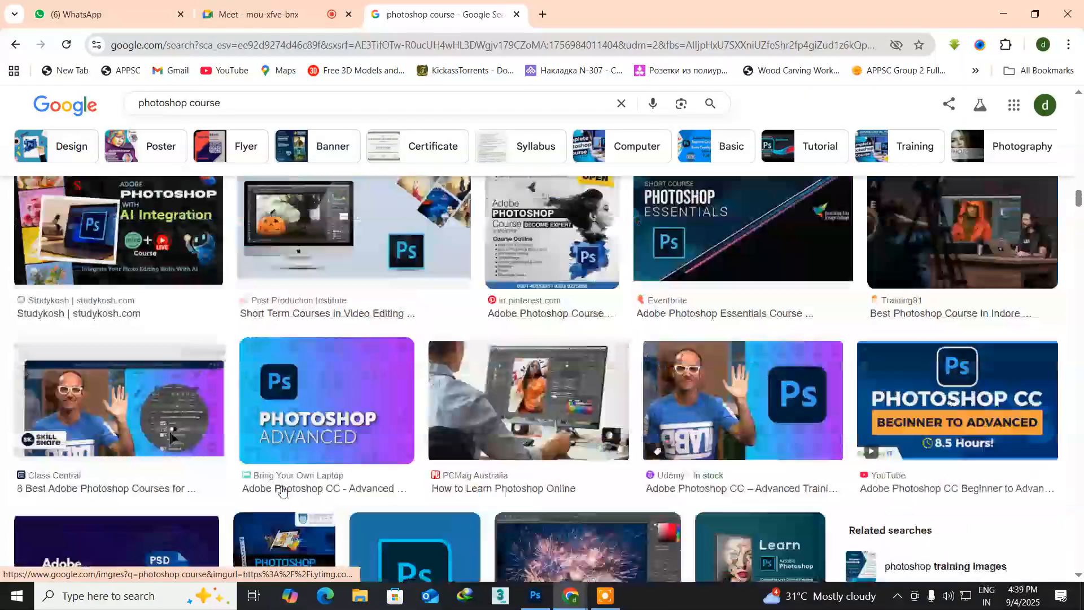
{"action": "scroll", "coordinate": [281, 490], "scroll_direction": "up", "scroll_amount": 12}
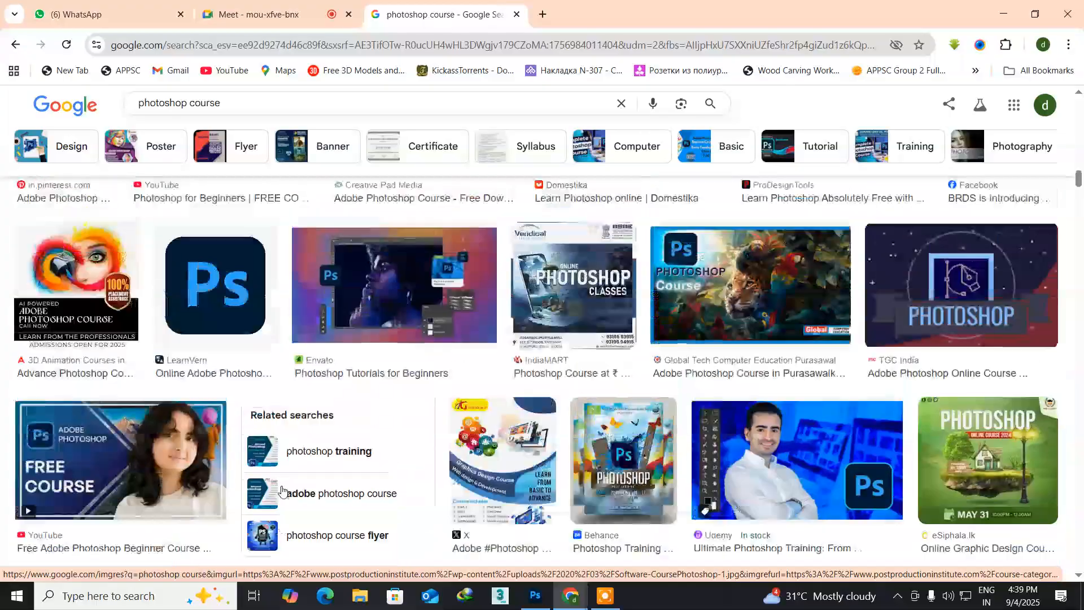
{"action": "scroll", "coordinate": [281, 490], "scroll_direction": "up", "scroll_amount": 10}
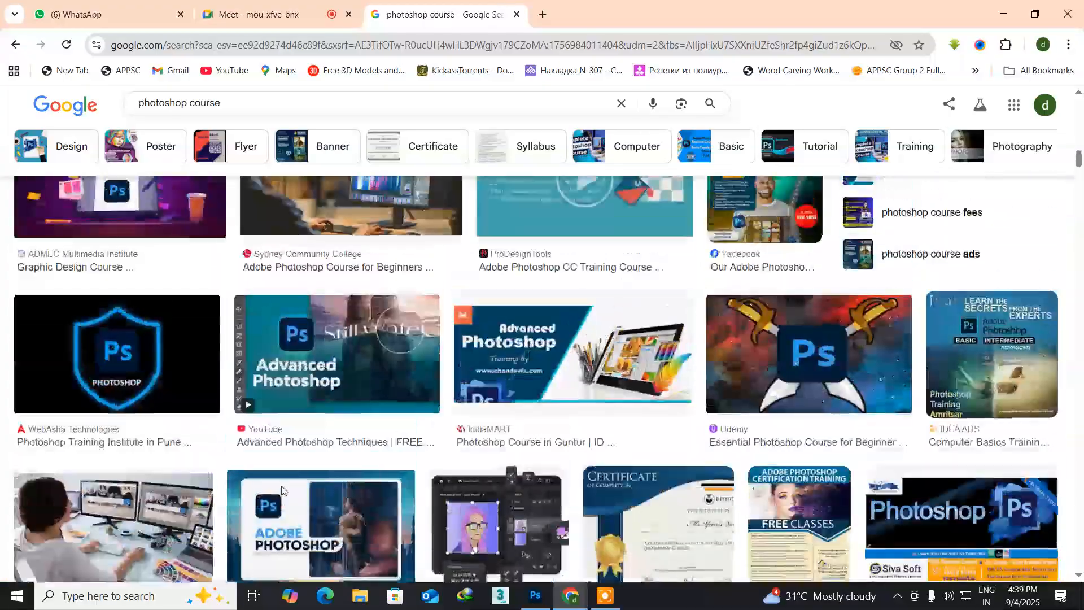
{"action": "scroll", "coordinate": [281, 490], "scroll_direction": "up", "scroll_amount": 8}
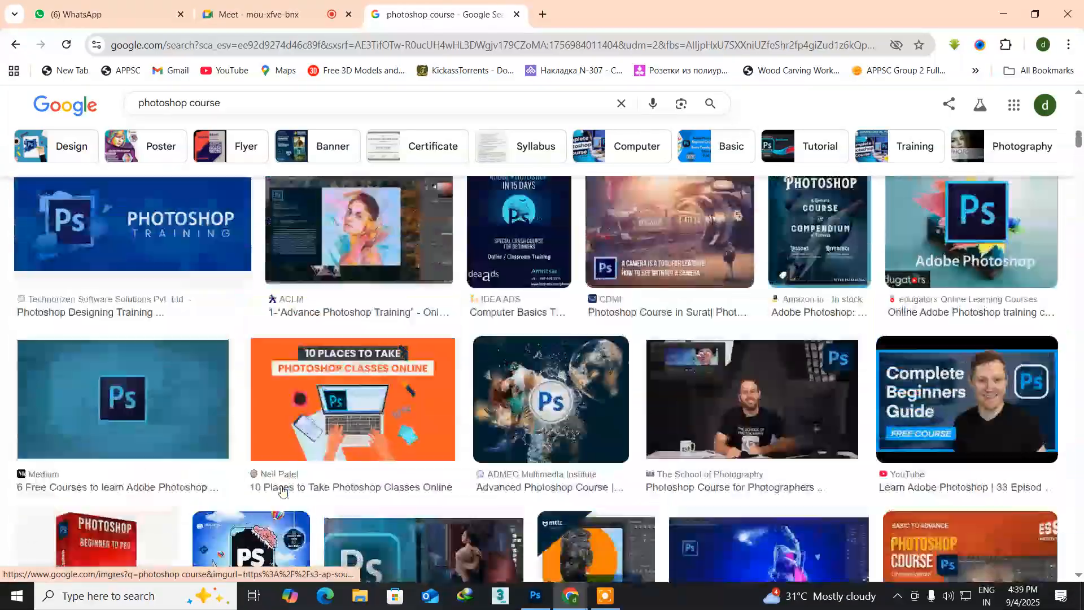
{"action": "scroll", "coordinate": [282, 490], "scroll_direction": "up", "scroll_amount": 10}
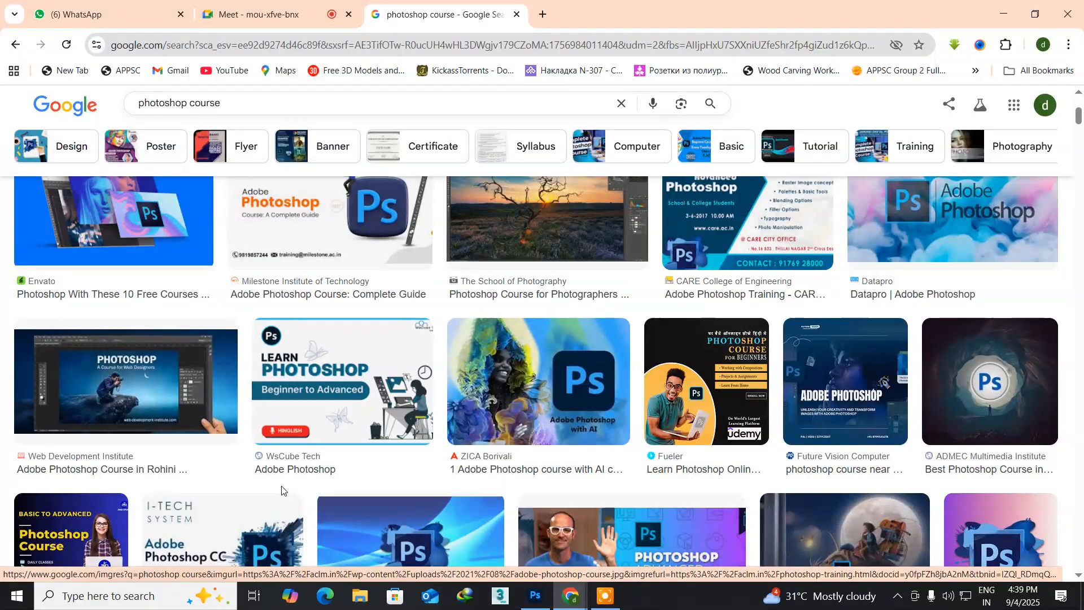
{"action": "scroll", "coordinate": [282, 490], "scroll_direction": "up", "scroll_amount": 4}
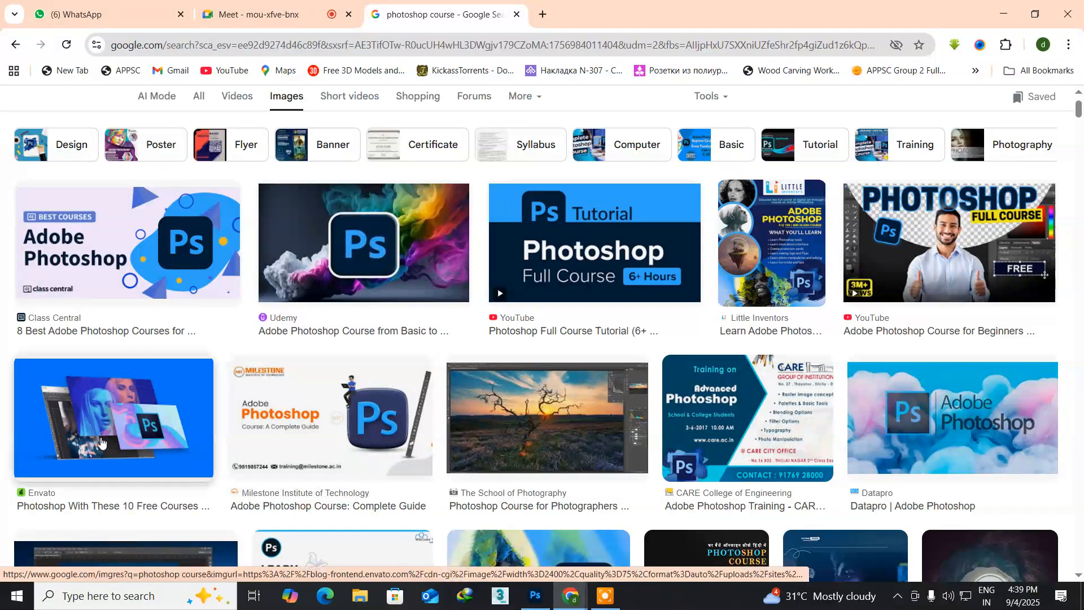
Step: Save the Milestone Institute "Adobe Photoshop Course: Complete Guide" image to the Desktop under its default file name
{"action": "left_click", "coordinate": [340, 394]}
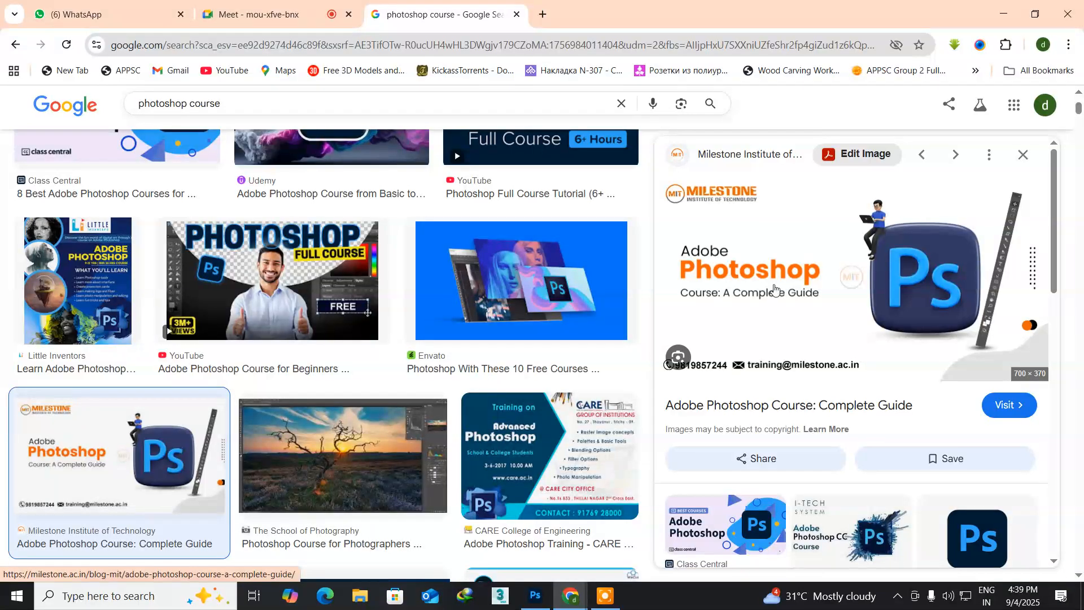
{"action": "right_click", "coordinate": [758, 247]}
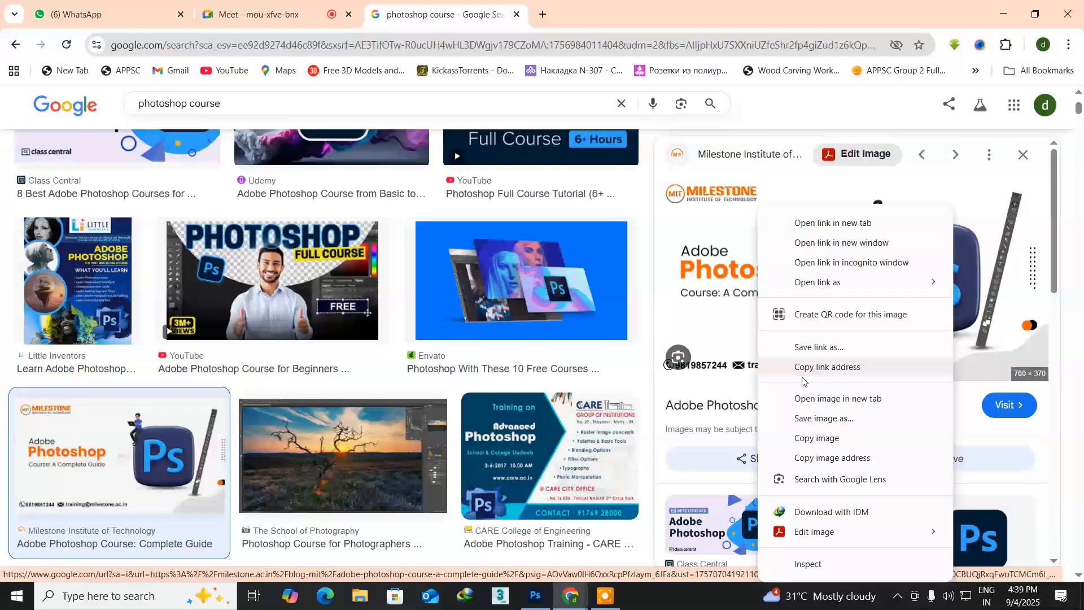
{"action": "left_click", "coordinate": [796, 417]}
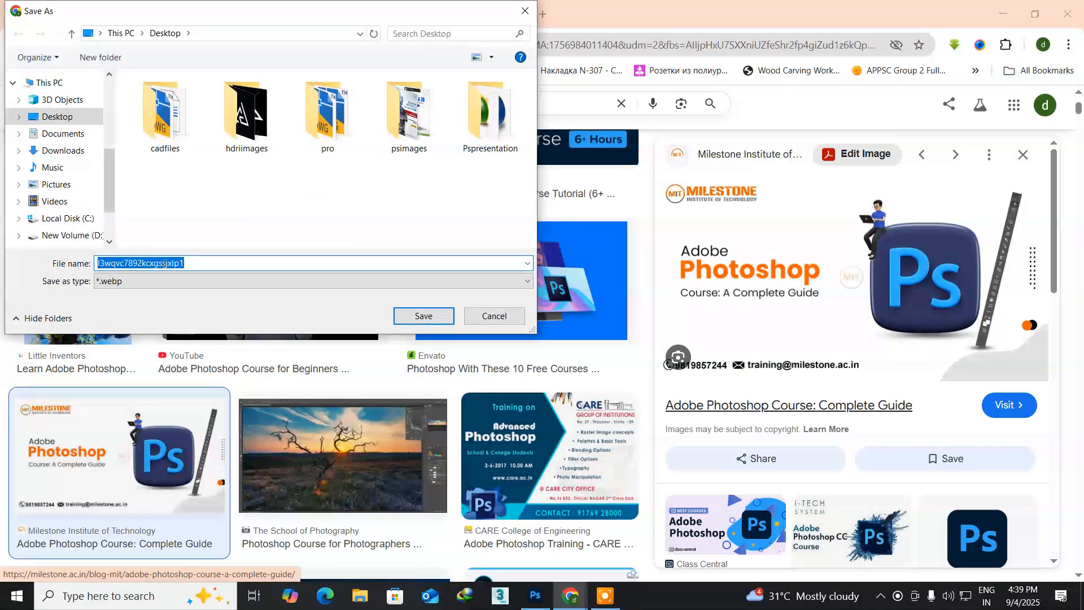
{"action": "left_click", "coordinate": [422, 316]}
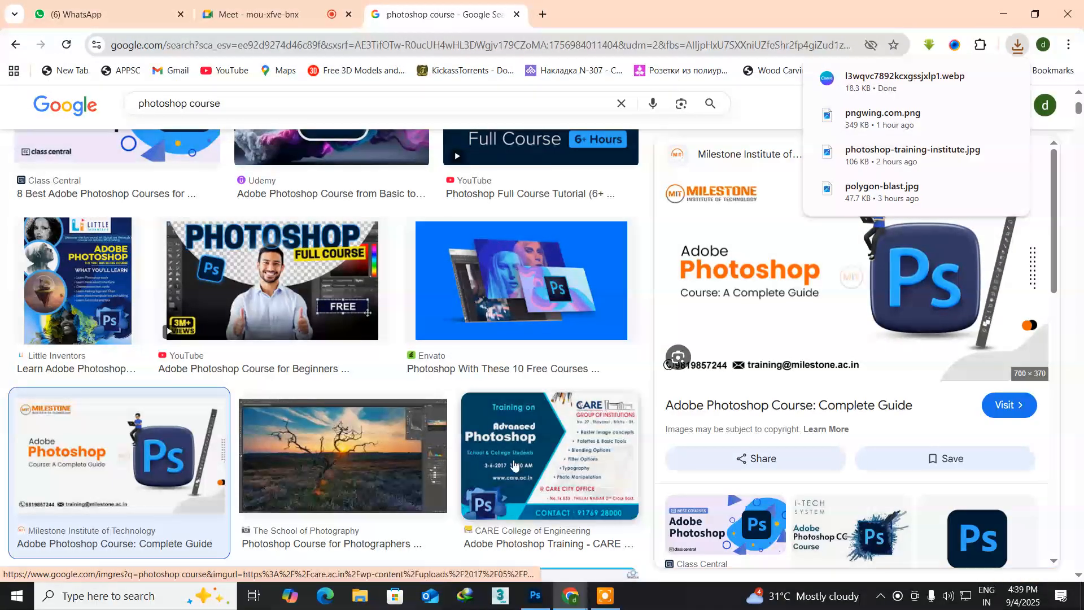
Step: Switch to Photoshop, minimize the Chrome window and open the saved l3wqvc7892kcxgssjxlp1.webp image from the Desktop
{"action": "left_click", "coordinate": [535, 596]}
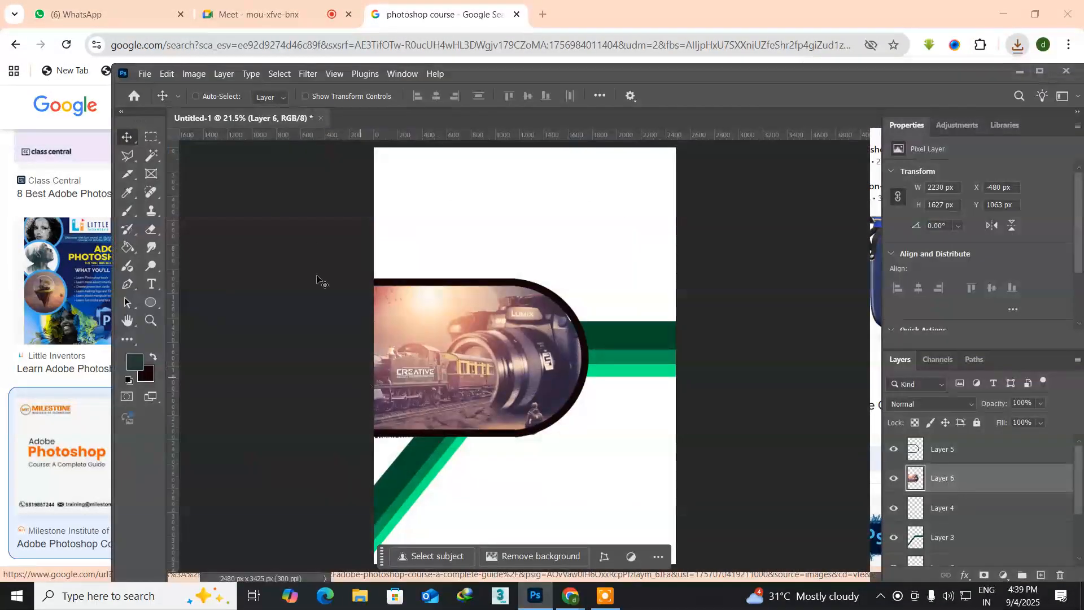
{"action": "left_click", "coordinate": [1002, 12]}
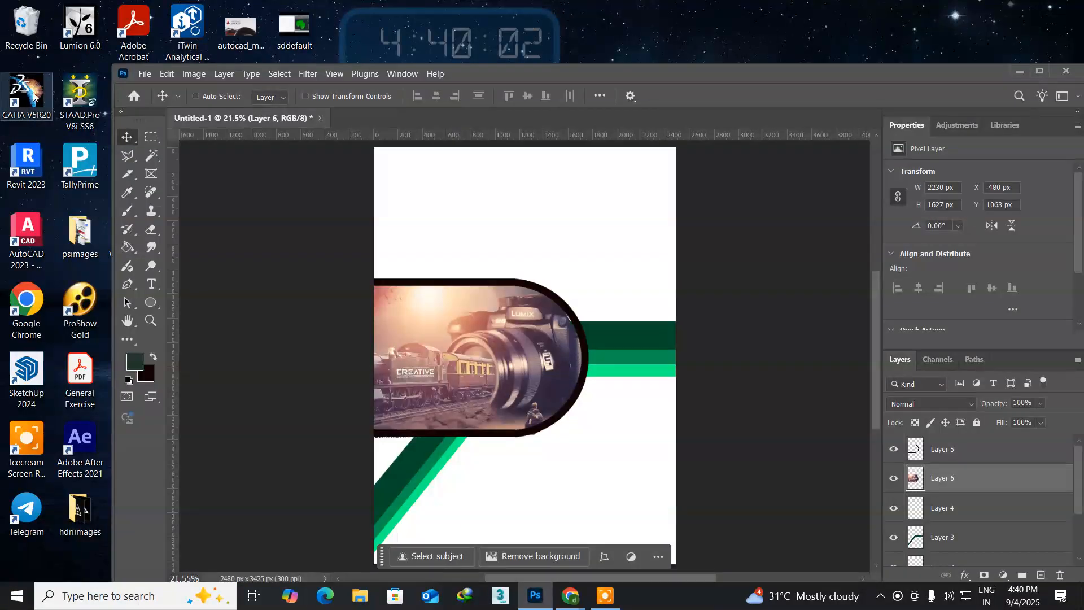
{"action": "left_click", "coordinate": [142, 74]}
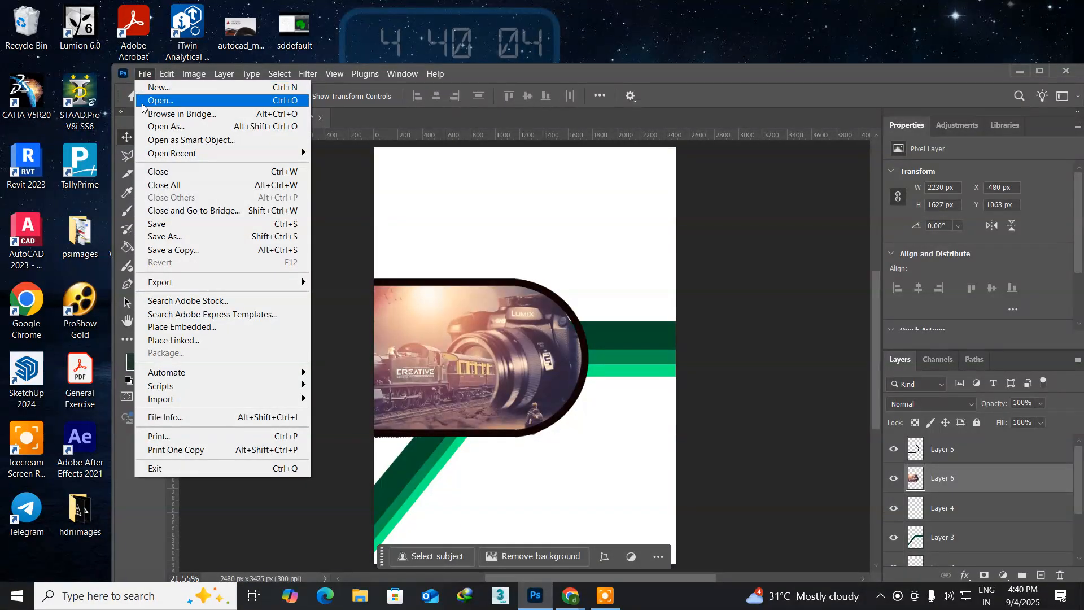
{"action": "left_click", "coordinate": [141, 100]}
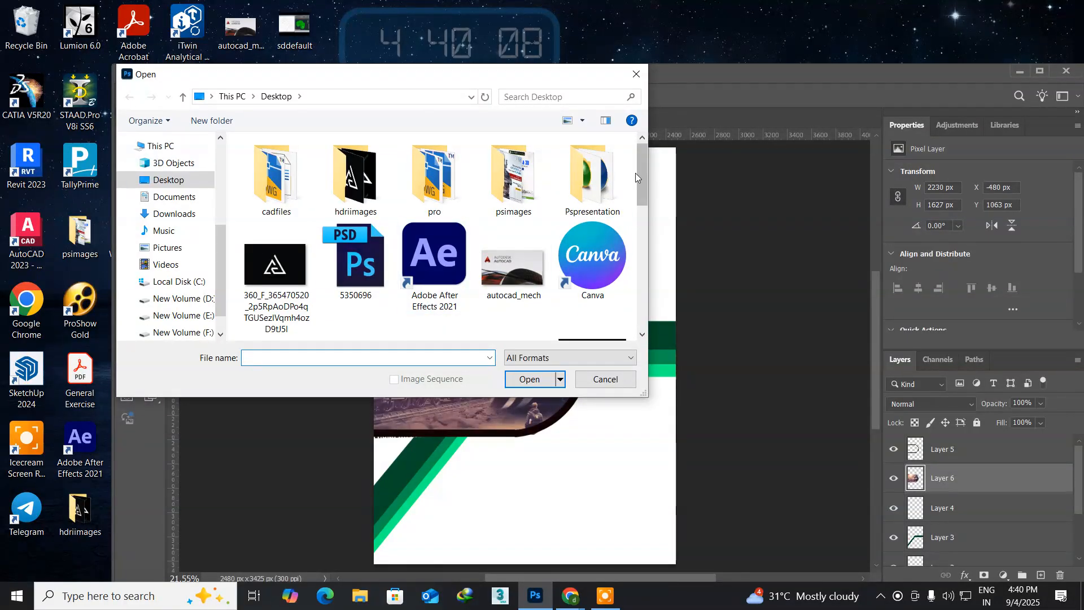
{"action": "left_click_drag", "start_coordinate": [642, 172], "coordinate": [658, 222]}
{"action": "left_click", "coordinate": [518, 225]}
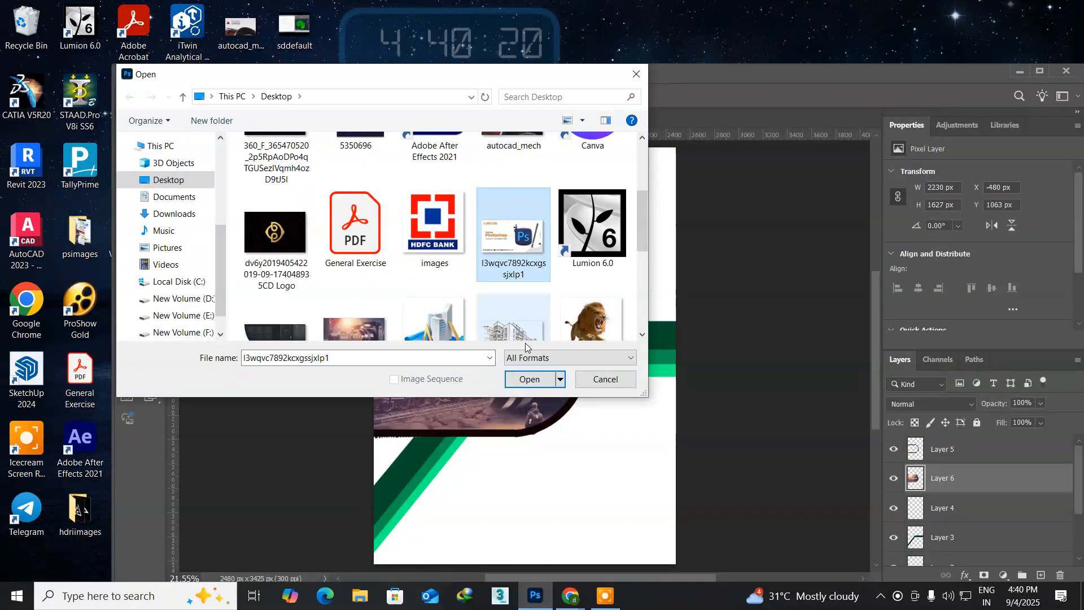
{"action": "left_click", "coordinate": [518, 379]}
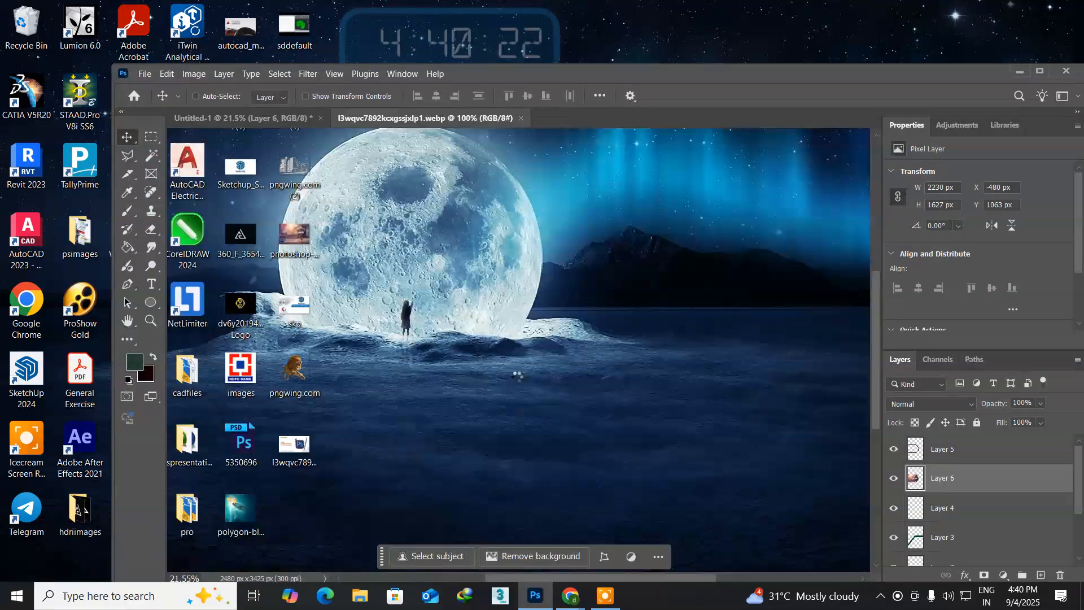
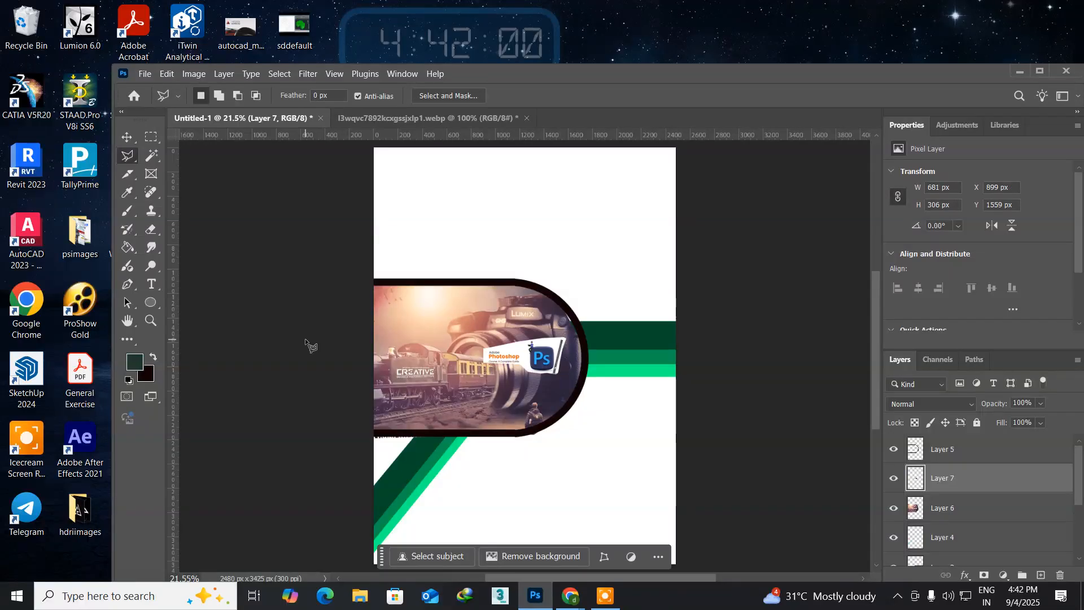
Step: Move the Photoshop course artwork into the blank area above the photo and enlarge it to about 2393 by 1076 px
{"action": "left_click", "coordinate": [127, 137]}
{"action": "left_click_drag", "start_coordinate": [537, 358], "coordinate": [557, 210]}
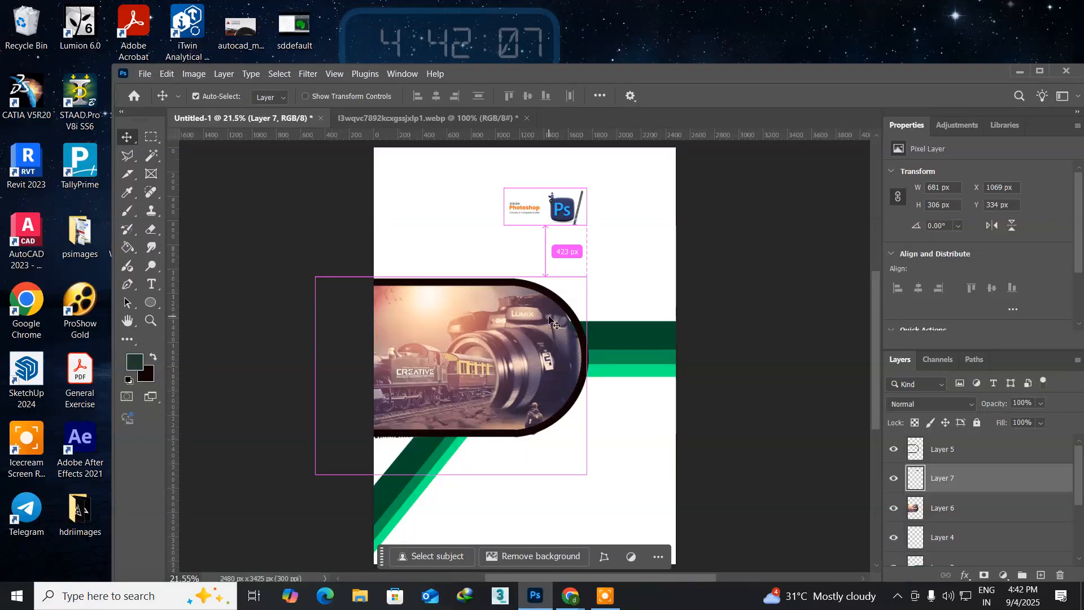
{"action": "key", "text": "ctrl+t"}
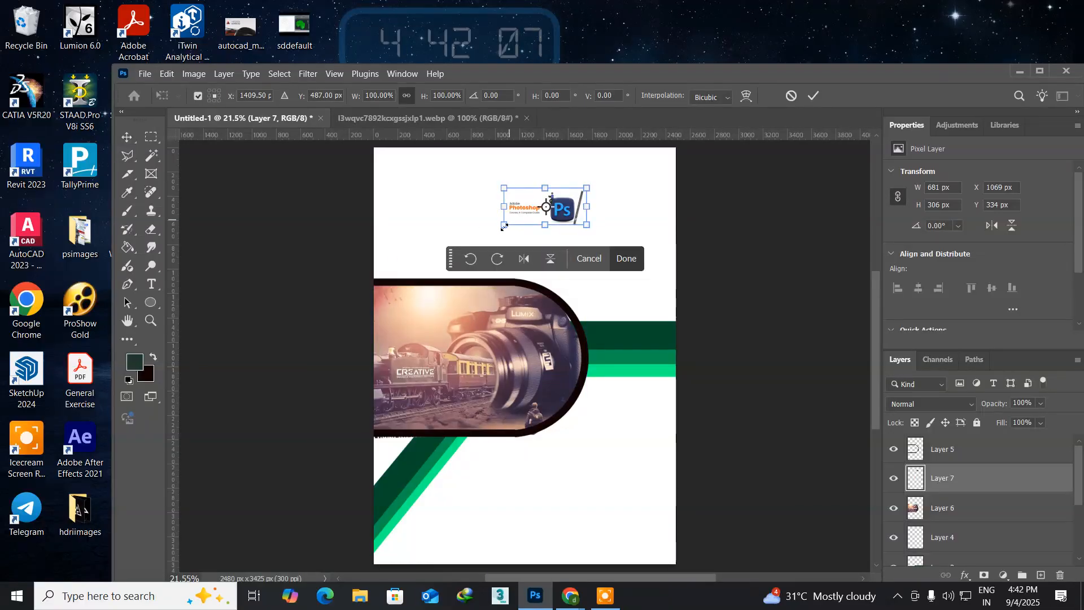
{"action": "left_click_drag", "start_coordinate": [503, 225], "coordinate": [417, 242]}
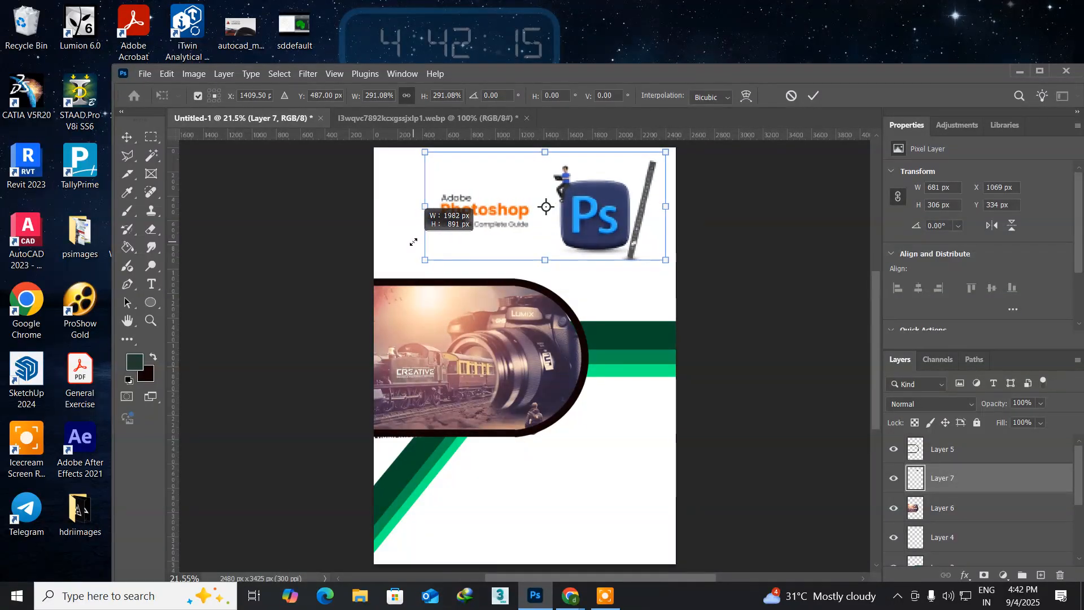
{"action": "left_click_drag", "start_coordinate": [412, 243], "coordinate": [385, 244]}
{"action": "key", "text": "Return"}
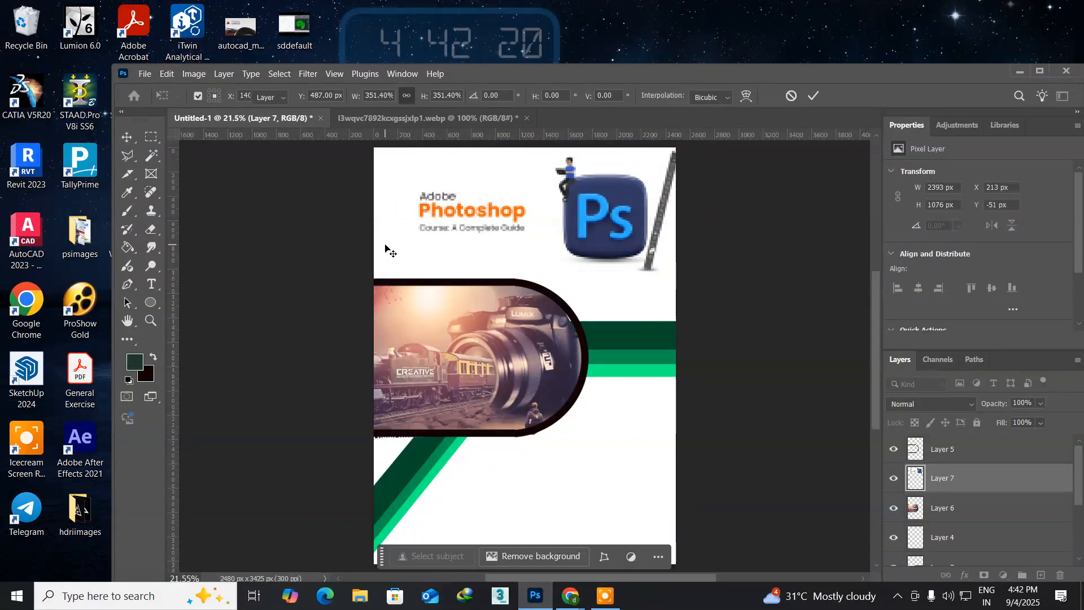
Step: Nudge the Photoshop course artwork down and to the left until it sits at X 143 px, Y 129 px
{"action": "right_click", "coordinate": [585, 210]}
{"action": "left_click", "coordinate": [600, 216]}
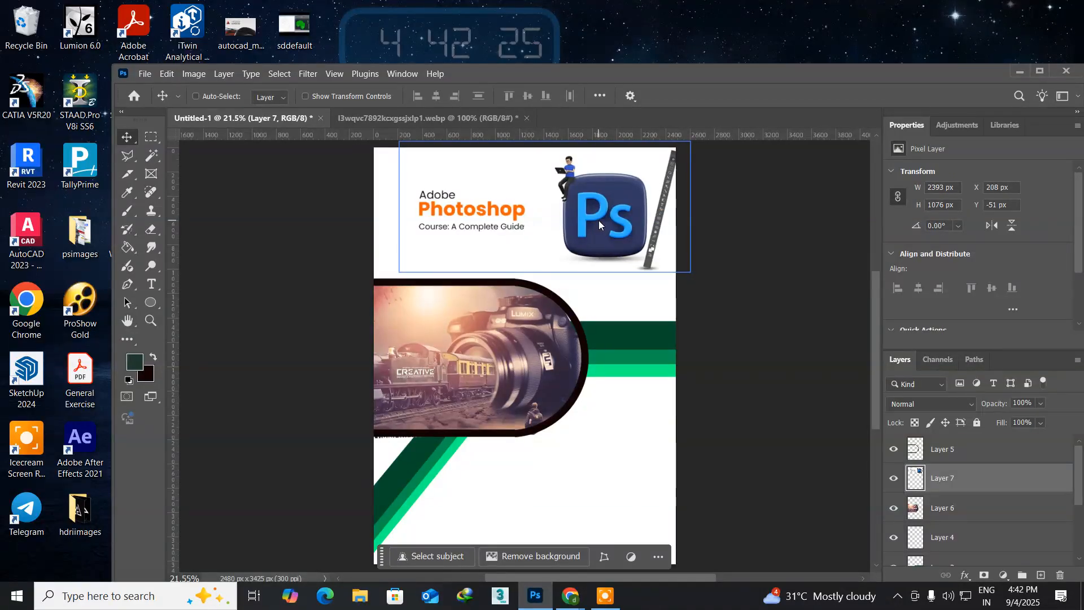
{"action": "key", "text": "Left"}
{"action": "key", "text": "Left"}
{"action": "key", "text": "Left"}
{"action": "key", "text": "Left"}
{"action": "key", "text": "Left"}
{"action": "key", "text": "Left"}
{"action": "key", "text": "Left"}
{"action": "key", "text": "Left"}
{"action": "key", "text": "Left"}
{"action": "key", "text": "Left"}
{"action": "key", "text": "Left"}
{"action": "key", "text": "Left"}
{"action": "key", "text": "Left"}
{"action": "key", "text": "Left"}
{"action": "key", "text": "Left"}
{"action": "key", "text": "Left"}
{"action": "key", "text": "Left"}
{"action": "key", "text": "Left"}
{"action": "key", "text": "Left"}
{"action": "key", "text": "Left"}
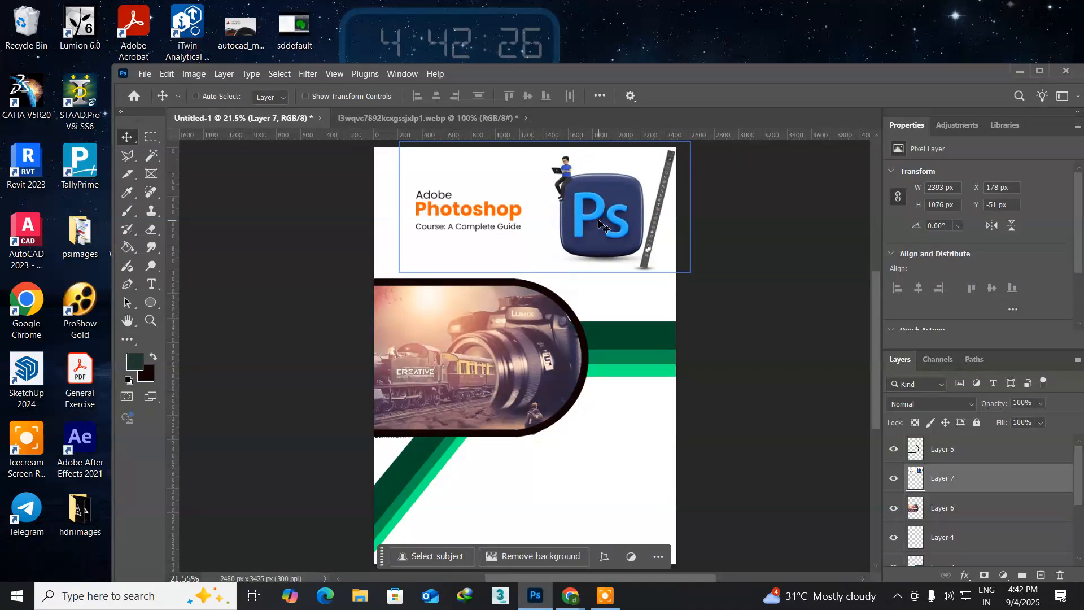
{"action": "key", "text": "Down"}
{"action": "key", "text": "Down"}
{"action": "key", "text": "Down"}
{"action": "key", "text": "Down"}
{"action": "key", "text": "Down"}
{"action": "key", "text": "Down"}
{"action": "key", "text": "Down"}
{"action": "key", "text": "Down"}
{"action": "key", "text": "Down"}
{"action": "key", "text": "Down"}
{"action": "key", "text": "Down"}
{"action": "key", "text": "Down"}
{"action": "key", "text": "Down"}
{"action": "key", "text": "Down"}
{"action": "key", "text": "Down"}
{"action": "key", "text": "Down"}
{"action": "key", "text": "Down"}
{"action": "key", "text": "Down"}
{"action": "key", "text": "Down"}
{"action": "key", "text": "Down"}
{"action": "key", "text": "Down"}
{"action": "key", "text": "Down"}
{"action": "key", "text": "Down"}
{"action": "key", "text": "Down"}
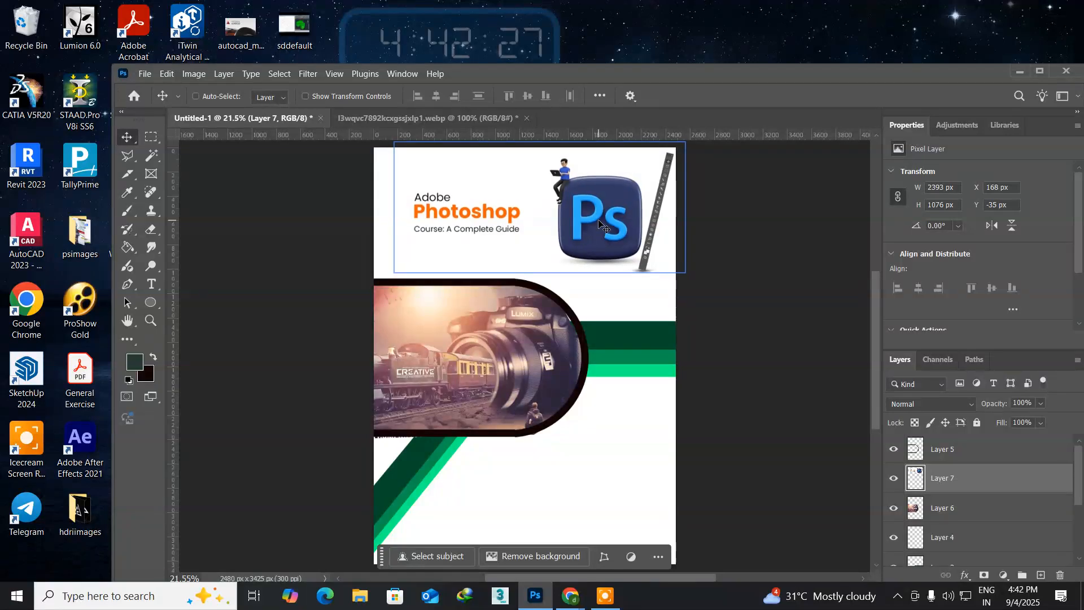
{"action": "key", "text": "Down"}
{"action": "key", "text": "Down"}
{"action": "key", "text": "Down"}
{"action": "key", "text": "Down"}
{"action": "key", "text": "Down"}
{"action": "key", "text": "Down"}
{"action": "key", "text": "Down"}
{"action": "key", "text": "Down"}
{"action": "key", "text": "Down"}
{"action": "key", "text": "Down"}
{"action": "key", "text": "Down"}
{"action": "key", "text": "Down"}
{"action": "key", "text": "Down"}
{"action": "key", "text": "Down"}
{"action": "key", "text": "Down"}
{"action": "key", "text": "Down"}
{"action": "key", "text": "Down"}
{"action": "key", "text": "Down"}
{"action": "key", "text": "Down"}
{"action": "key", "text": "Down"}
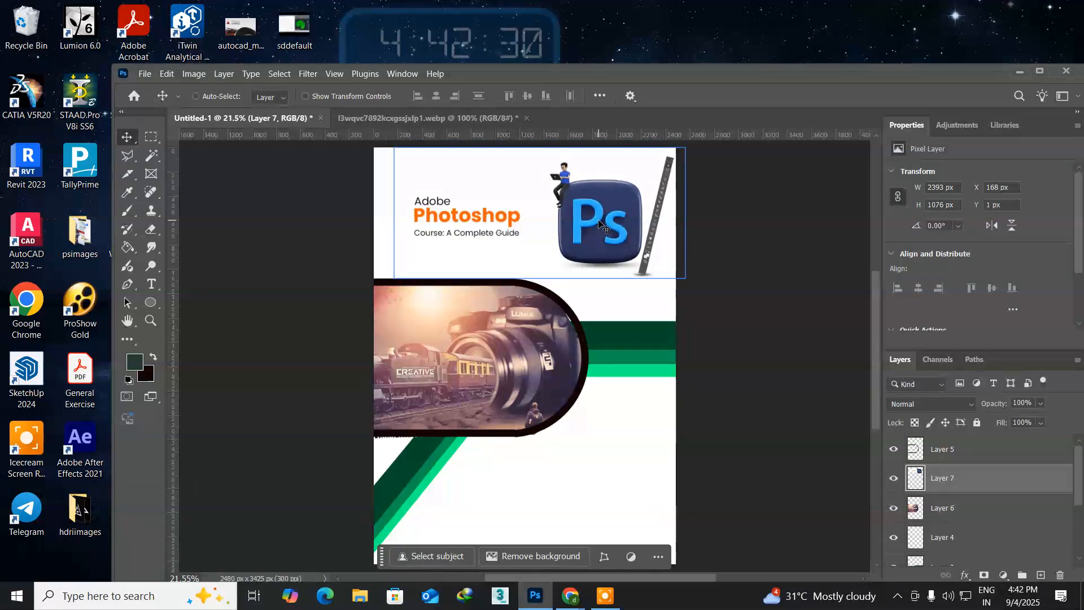
{"action": "key", "text": "Down"}
{"action": "key", "text": "Down"}
{"action": "key", "text": "Down"}
{"action": "key", "text": "Down"}
{"action": "key", "text": "Down"}
{"action": "key", "text": "Down"}
{"action": "key", "text": "Down"}
{"action": "key", "text": "Down"}
{"action": "key", "text": "Down"}
{"action": "key", "text": "Down"}
{"action": "key", "text": "Down"}
{"action": "key", "text": "Down"}
{"action": "key", "text": "Down"}
{"action": "key", "text": "Down"}
{"action": "key", "text": "Down"}
{"action": "key", "text": "Down"}
{"action": "key", "text": "Down"}
{"action": "key", "text": "Down"}
{"action": "key", "text": "Down"}
{"action": "key", "text": "Down"}
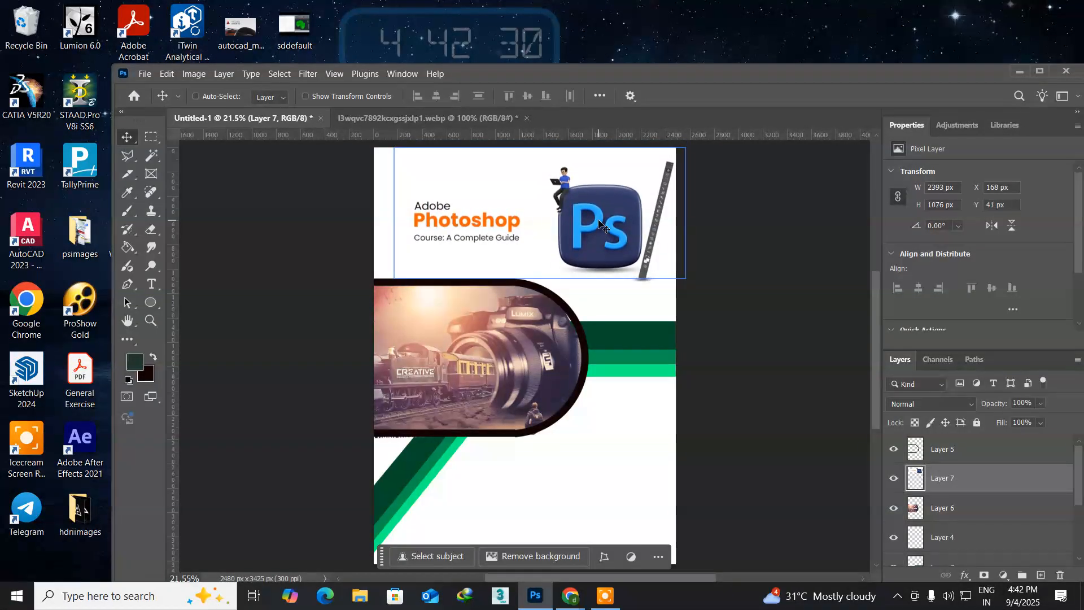
{"action": "key", "text": "Down"}
{"action": "key", "text": "Down"}
{"action": "key", "text": "Down"}
{"action": "key", "text": "Down"}
{"action": "key", "text": "Down"}
{"action": "key", "text": "Down"}
{"action": "key", "text": "Down"}
{"action": "key", "text": "Down"}
{"action": "key", "text": "Down"}
{"action": "key", "text": "Down"}
{"action": "key", "text": "Down"}
{"action": "key", "text": "Down"}
{"action": "key", "text": "Down"}
{"action": "key", "text": "Down"}
{"action": "key", "text": "Down"}
{"action": "key", "text": "Down"}
{"action": "key", "text": "Down"}
{"action": "key", "text": "Down"}
{"action": "key", "text": "Down"}
{"action": "key", "text": "Down"}
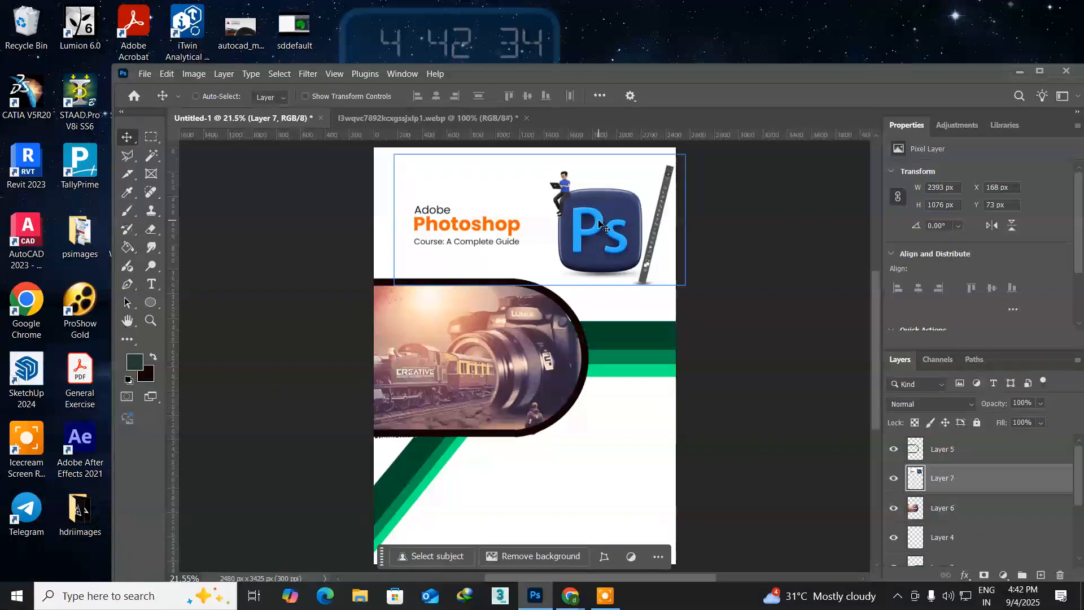
{"action": "key", "text": "Down"}
{"action": "key", "text": "Down"}
{"action": "key", "text": "Down"}
{"action": "key", "text": "Down"}
{"action": "key", "text": "Down"}
{"action": "key", "text": "Down"}
{"action": "key", "text": "Down"}
{"action": "key", "text": "Down"}
{"action": "key", "text": "Down"}
{"action": "key", "text": "Down"}
{"action": "key", "text": "Down"}
{"action": "key", "text": "Down"}
{"action": "key", "text": "Down"}
{"action": "key", "text": "Down"}
{"action": "key", "text": "Down"}
{"action": "key", "text": "Down"}
{"action": "key", "text": "Down"}
{"action": "key", "text": "Down"}
{"action": "key", "text": "Down"}
{"action": "key", "text": "Down"}
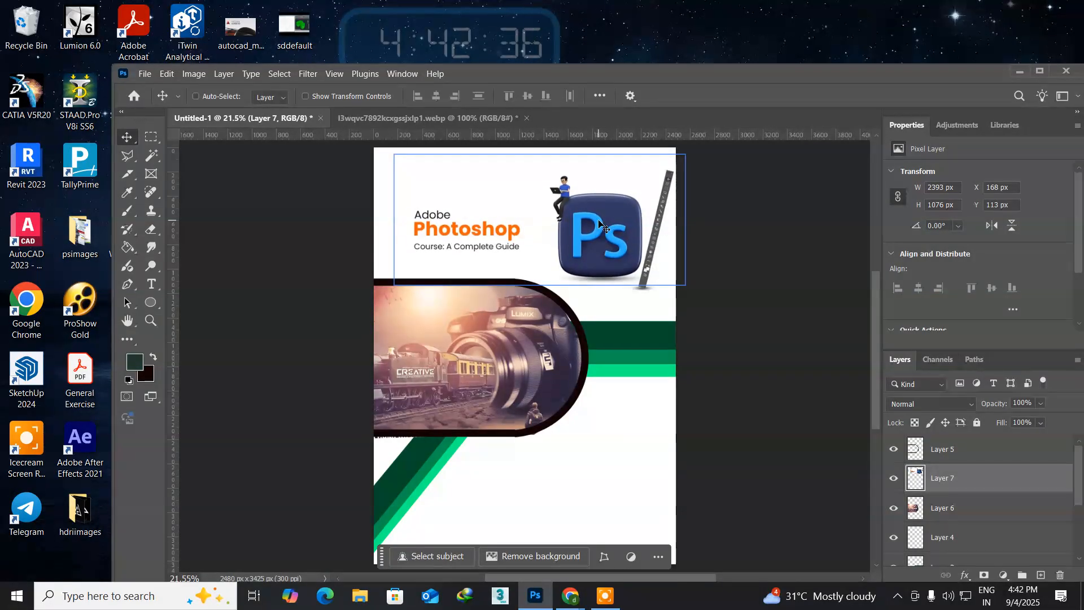
{"action": "key", "text": "Down"}
{"action": "key", "text": "Down"}
{"action": "key", "text": "Down"}
{"action": "key", "text": "Down"}
{"action": "key", "text": "Left"}
{"action": "key", "text": "Left"}
{"action": "key", "text": "Left"}
{"action": "key", "text": "Left"}
{"action": "key", "text": "Left"}
{"action": "key", "text": "Left"}
{"action": "key", "text": "Left"}
{"action": "key", "text": "Left"}
{"action": "key", "text": "Left"}
{"action": "key", "text": "Left"}
{"action": "key", "text": "Left"}
{"action": "key", "text": "Left"}
{"action": "key", "text": "Left"}
{"action": "key", "text": "Left"}
{"action": "key", "text": "Left"}
{"action": "key", "text": "Left"}
{"action": "key", "text": "Left"}
{"action": "key", "text": "Left"}
{"action": "key", "text": "Left"}
{"action": "key", "text": "Left"}
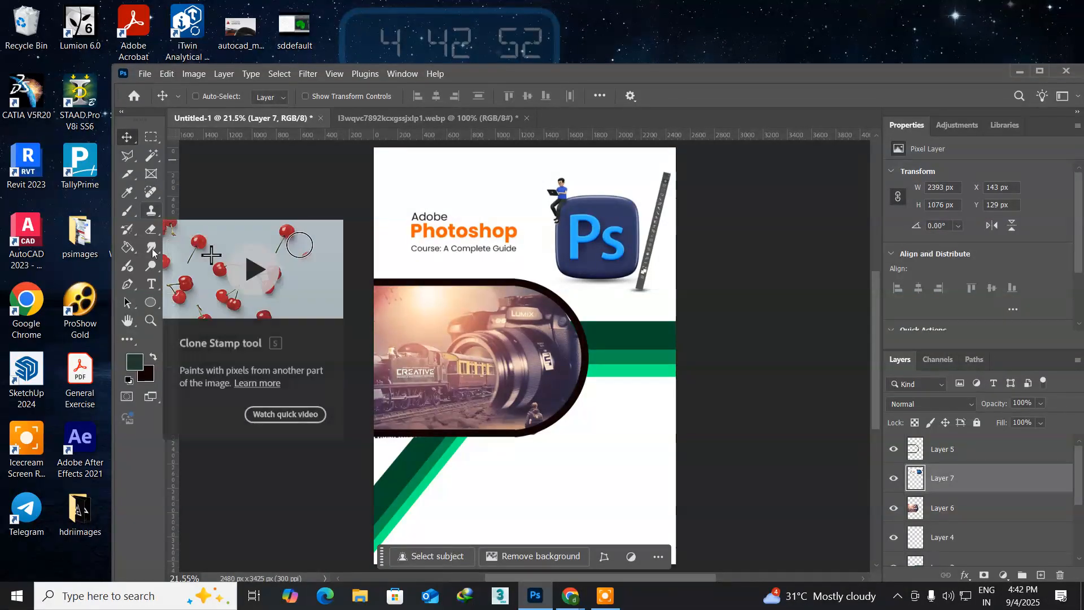
Step: Erase the white background around the Photoshop course artwork with the Magic Eraser at tolerance 32
{"action": "left_click", "coordinate": [150, 231]}
{"action": "left_click", "coordinate": [205, 257]}
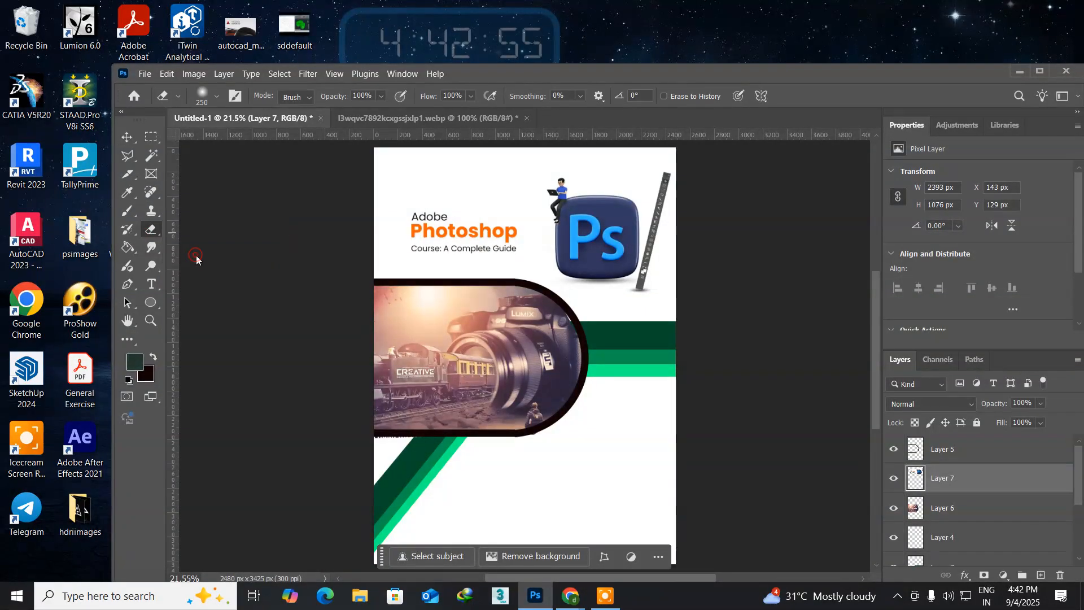
{"action": "left_click", "coordinate": [468, 221]}
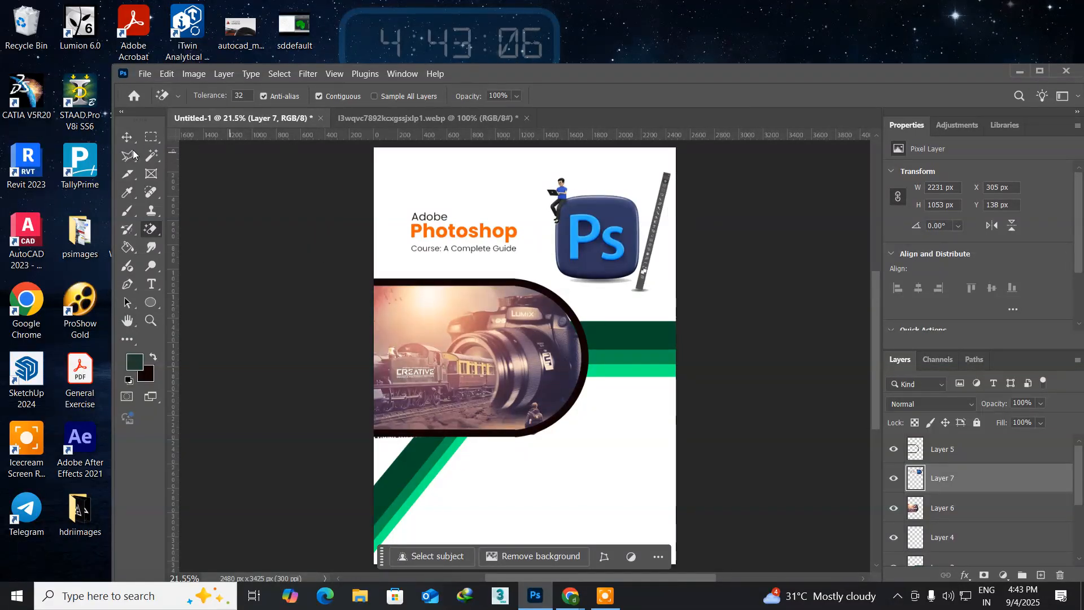
Step: Add a dark green bar about 1067 by 115 px on a new layer in the page's upper-left corner
{"action": "left_click", "coordinate": [154, 138]}
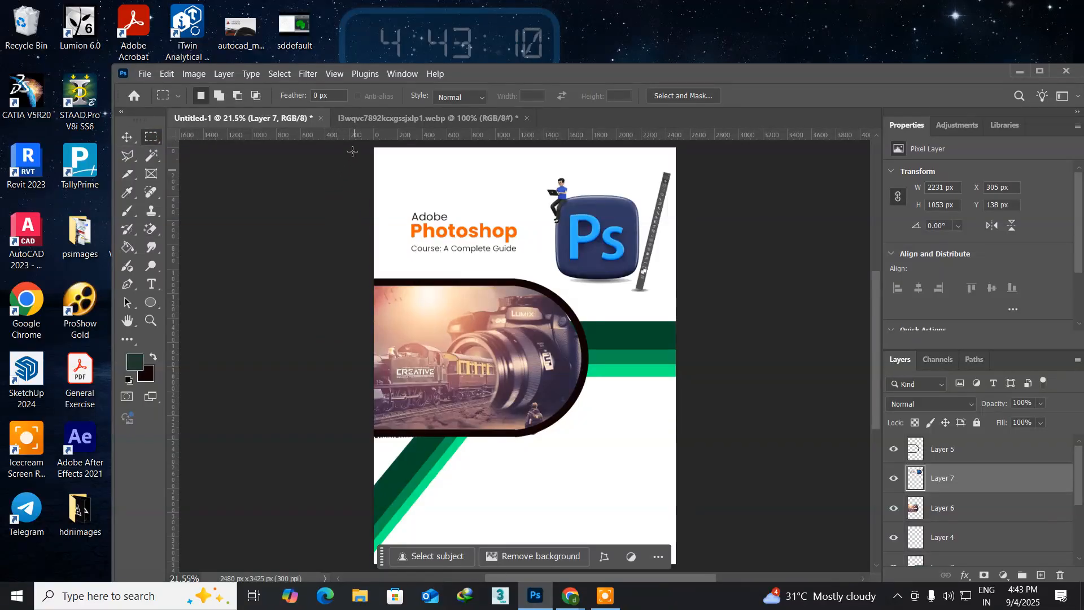
{"action": "left_click_drag", "start_coordinate": [374, 148], "coordinate": [504, 159]}
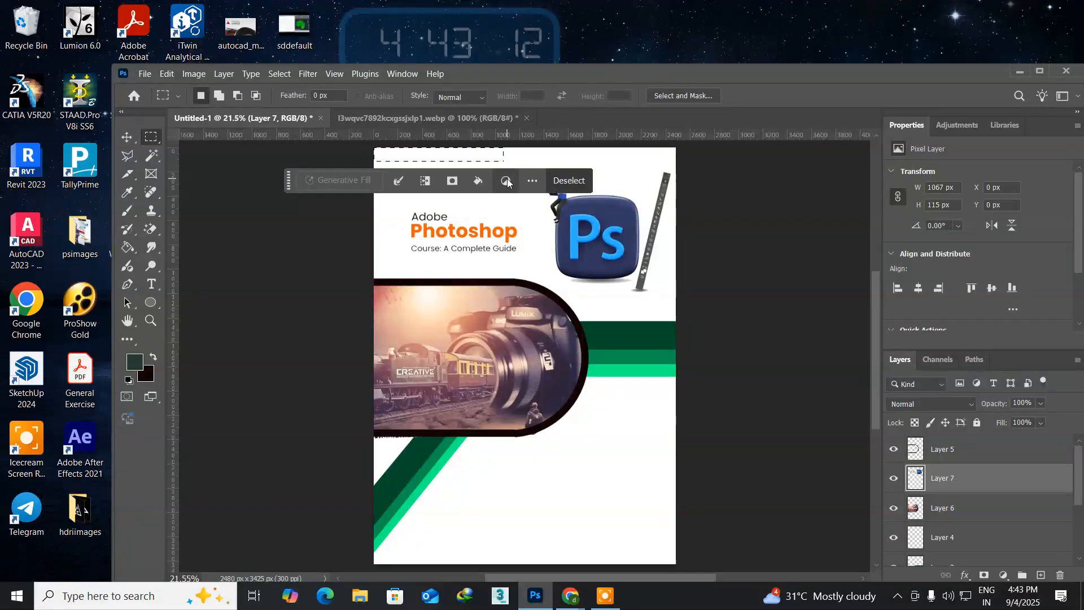
{"action": "key", "text": "ctrl+shift+n"}
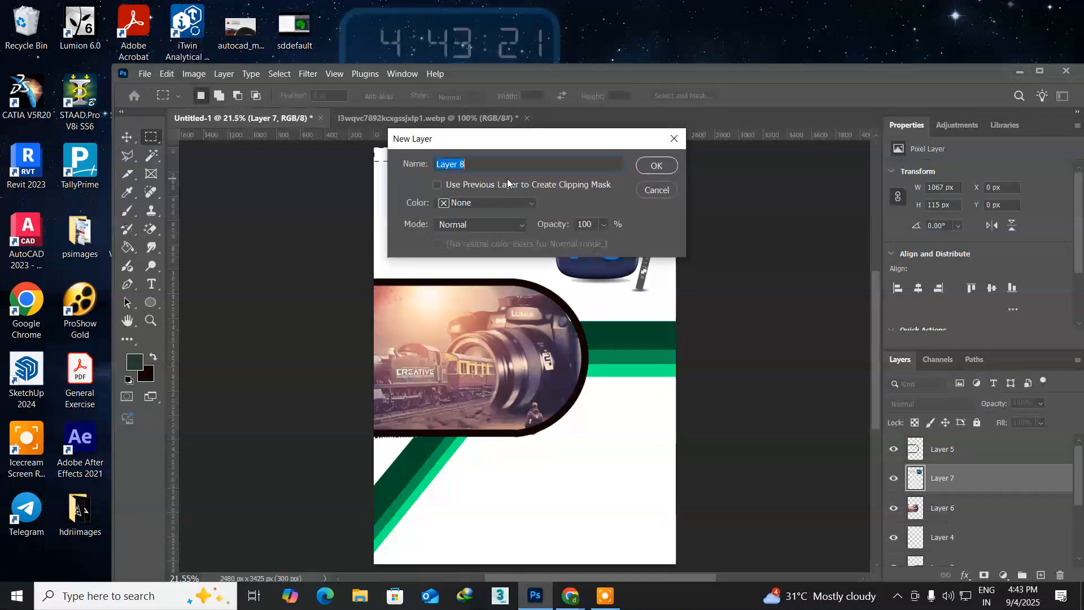
{"action": "key", "text": "Return"}
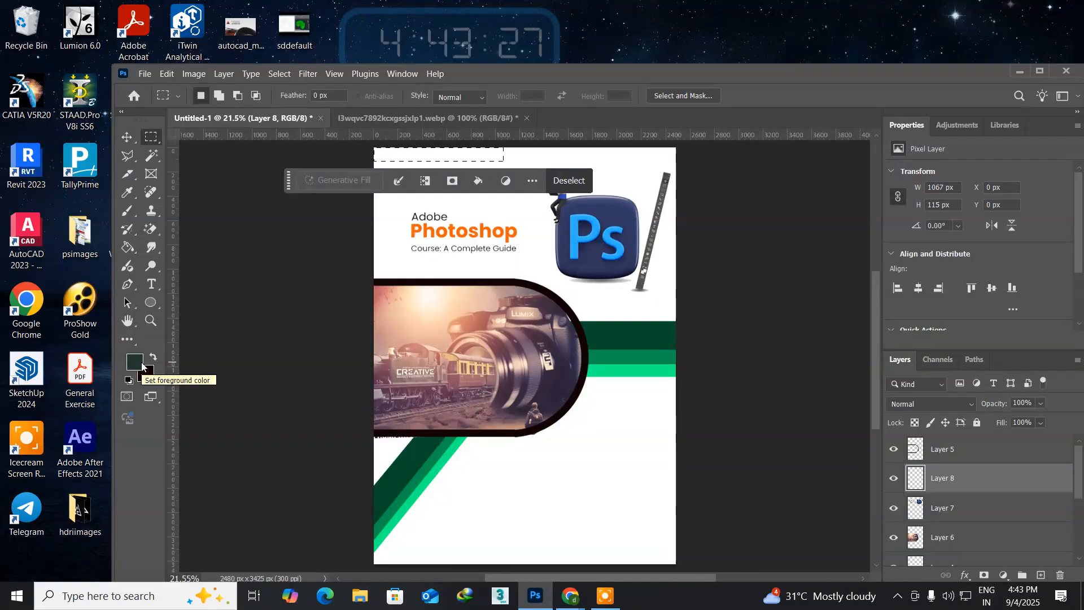
{"action": "key", "text": "alt+BackSpace"}
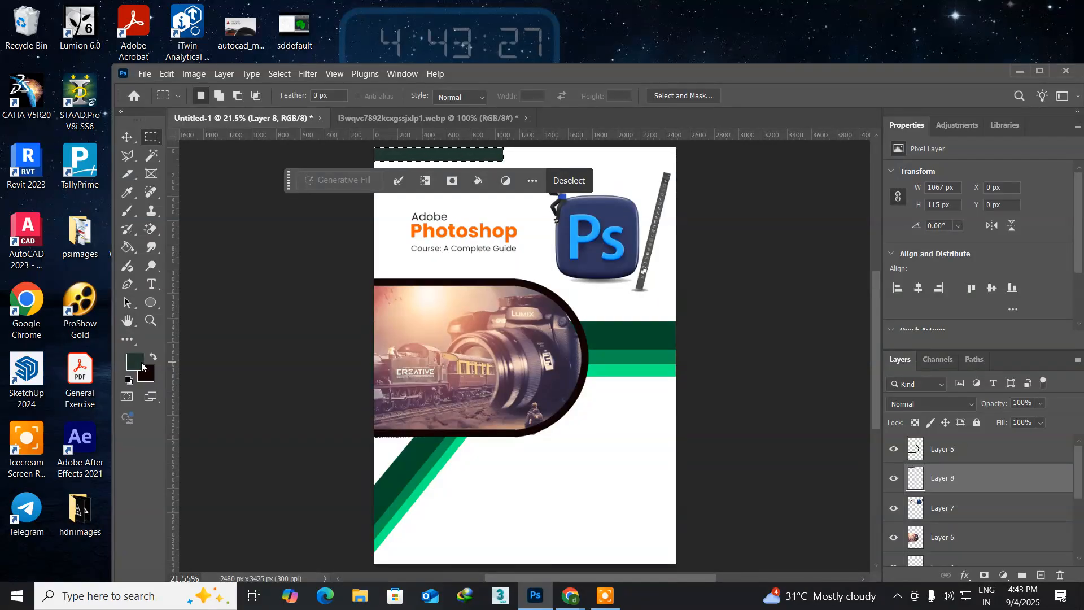
{"action": "key", "text": "ctrl+d"}
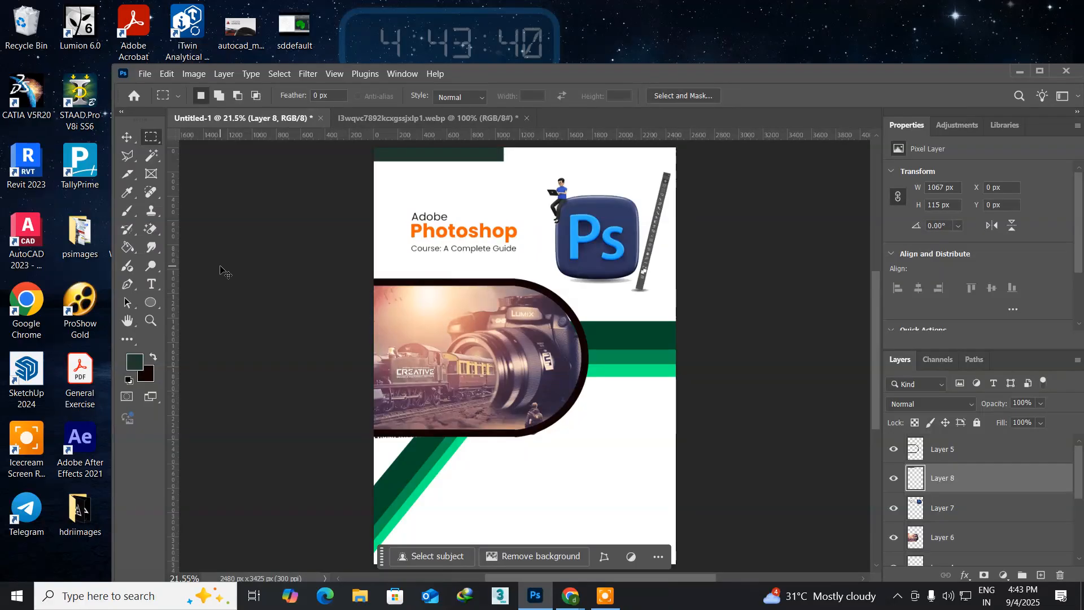
Step: Duplicate the dark green bar and fill the copy with green 05924f sampled from the middle horizontal band
{"action": "key", "text": "ctrl+j"}
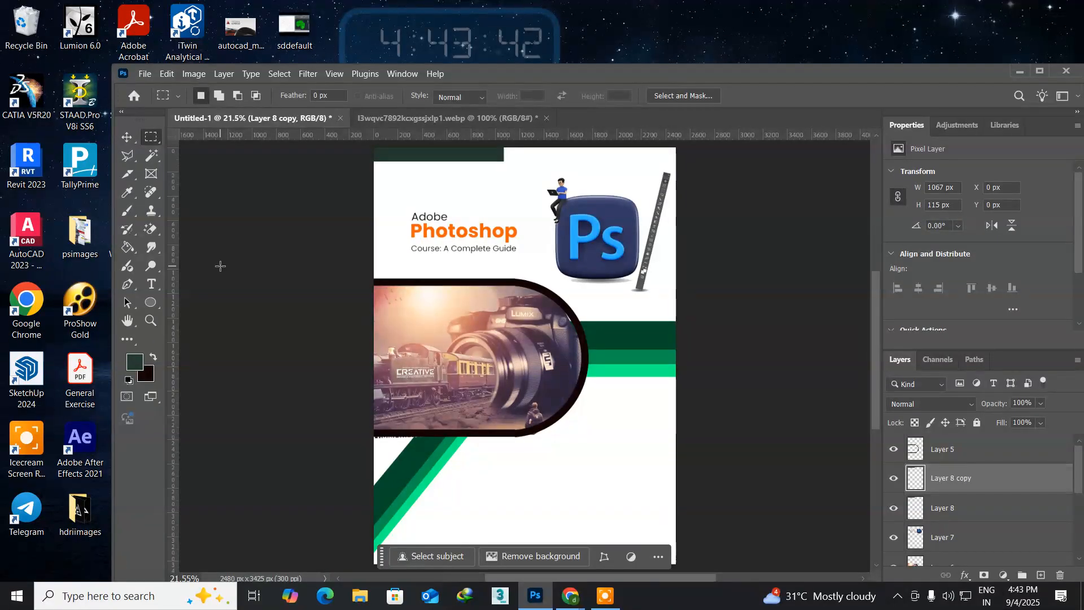
{"action": "left_click", "coordinate": [925, 482], "text": "ctrl"}
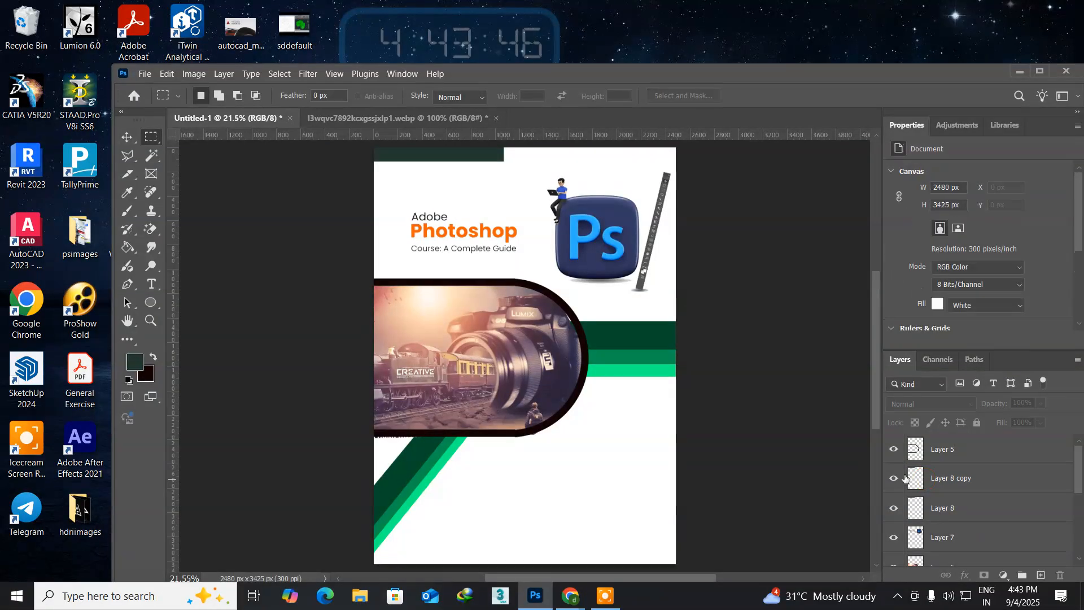
{"action": "left_click", "coordinate": [134, 364]}
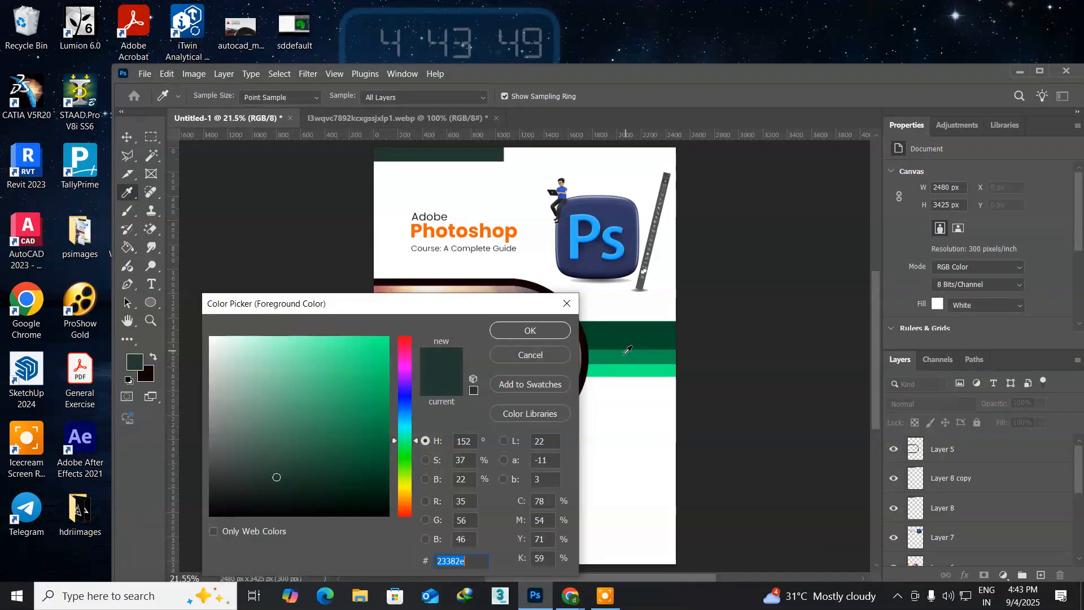
{"action": "left_click", "coordinate": [627, 351]}
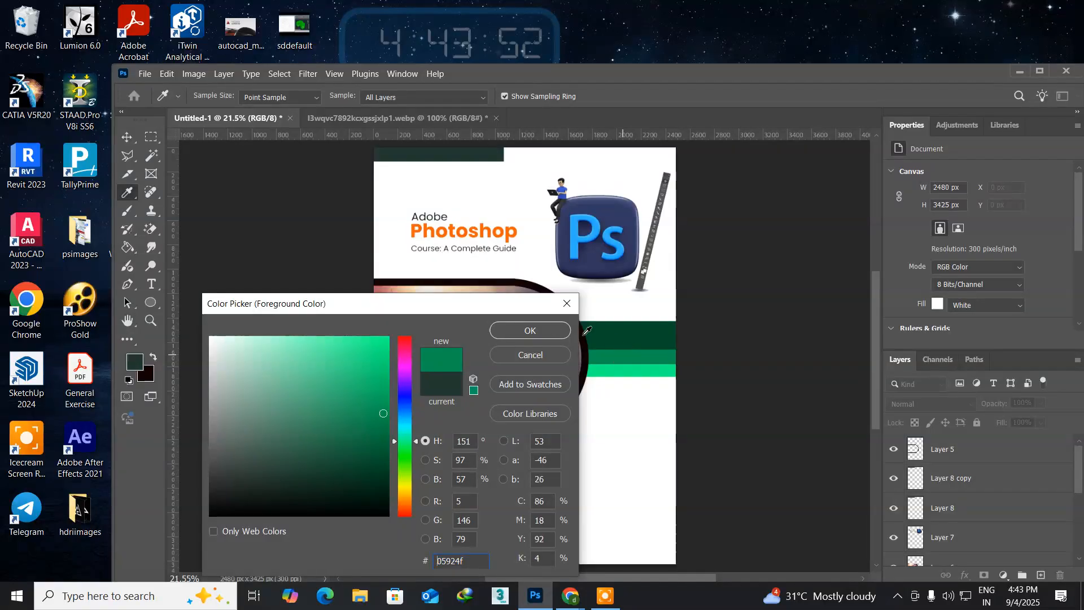
{"action": "left_click", "coordinate": [541, 330]}
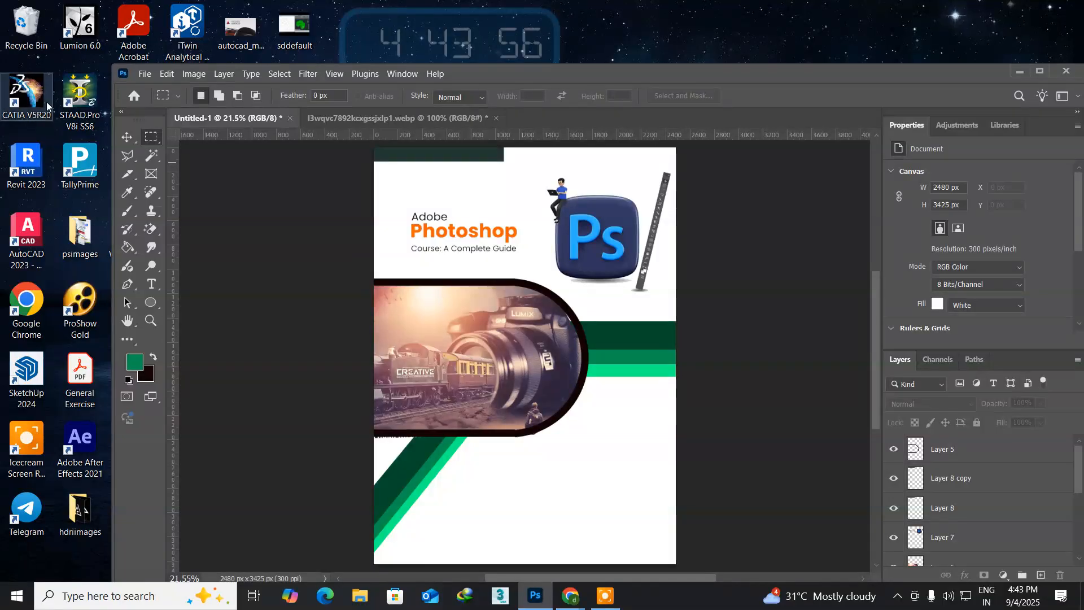
{"action": "left_click", "coordinate": [126, 139]}
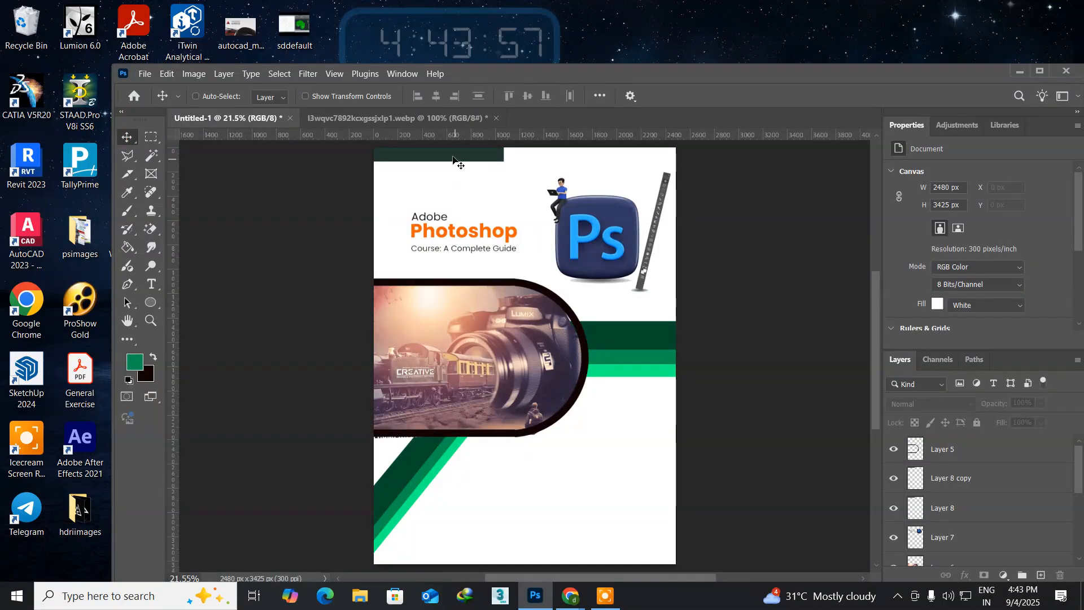
{"action": "left_click", "coordinate": [453, 158], "text": "ctrl"}
{"action": "right_click", "coordinate": [453, 158]}
{"action": "left_click", "coordinate": [465, 165]}
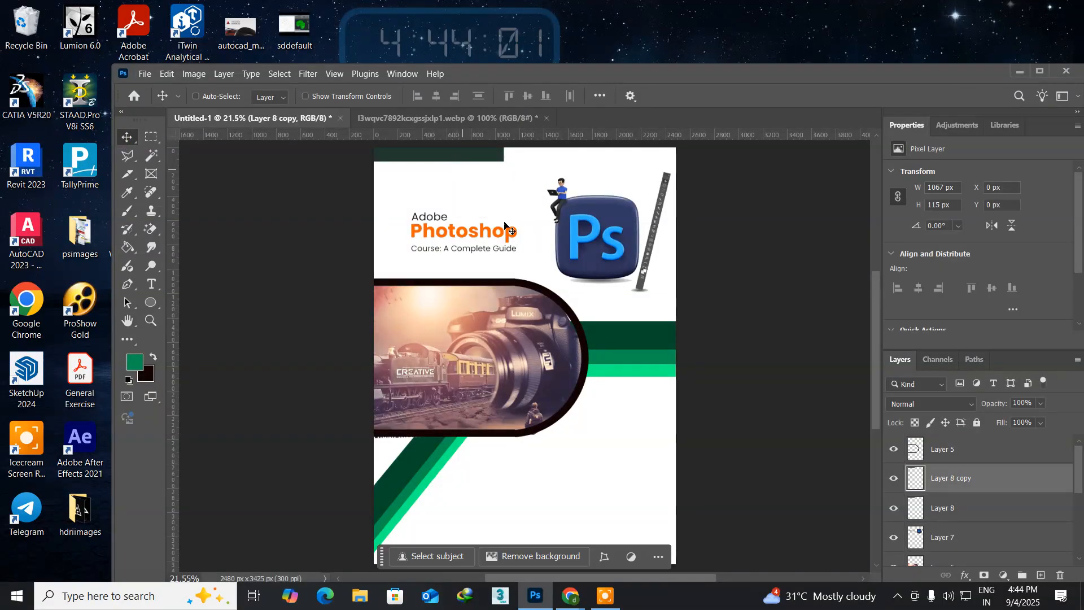
{"action": "left_click", "coordinate": [916, 480], "text": "ctrl"}
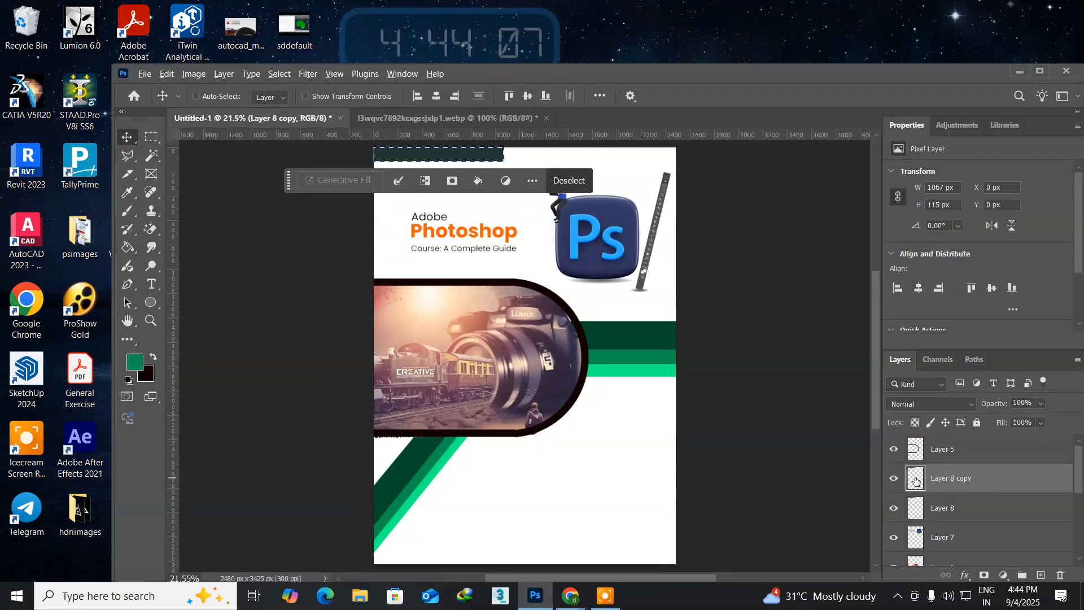
{"action": "key", "text": "alt+BackSpace"}
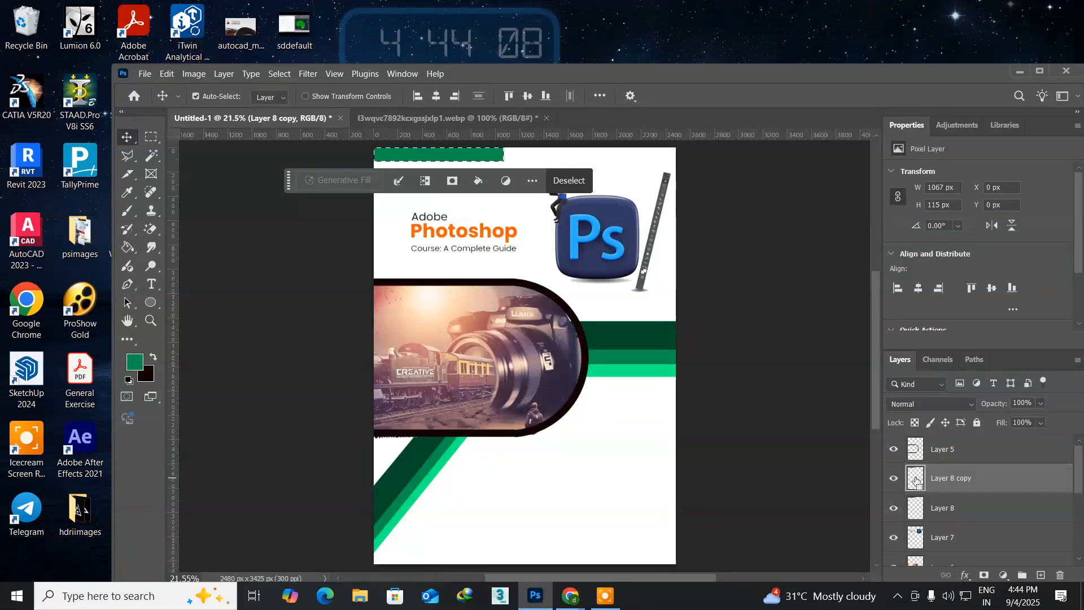
{"action": "key", "text": "ctrl+d"}
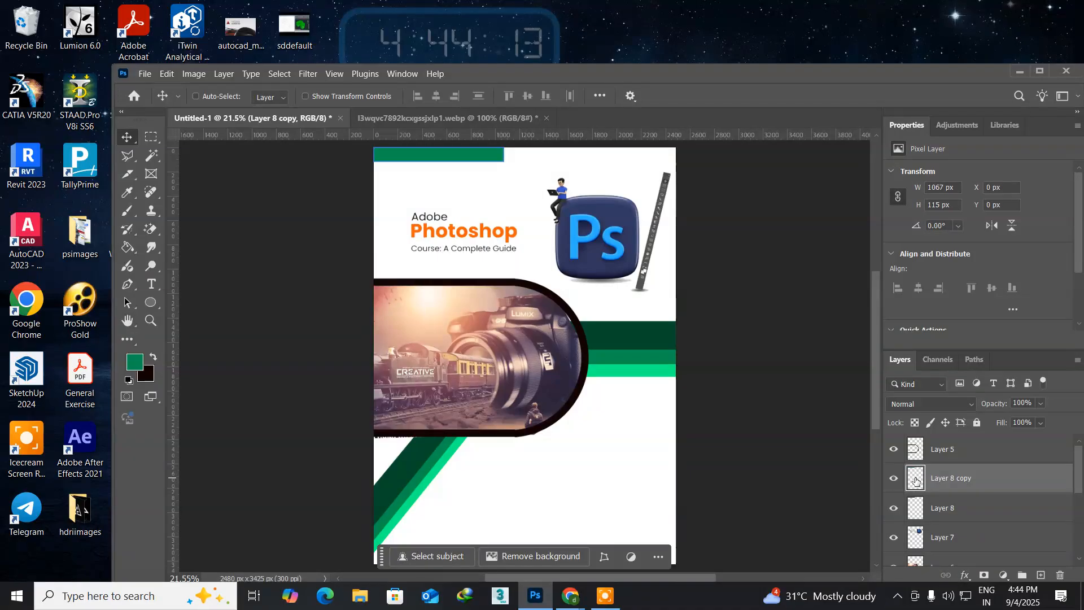
Step: Place the lighter green copy behind the dark bar and offset it to X 56 px, Y 4 px
{"action": "key", "text": "ctrl+bracketleft"}
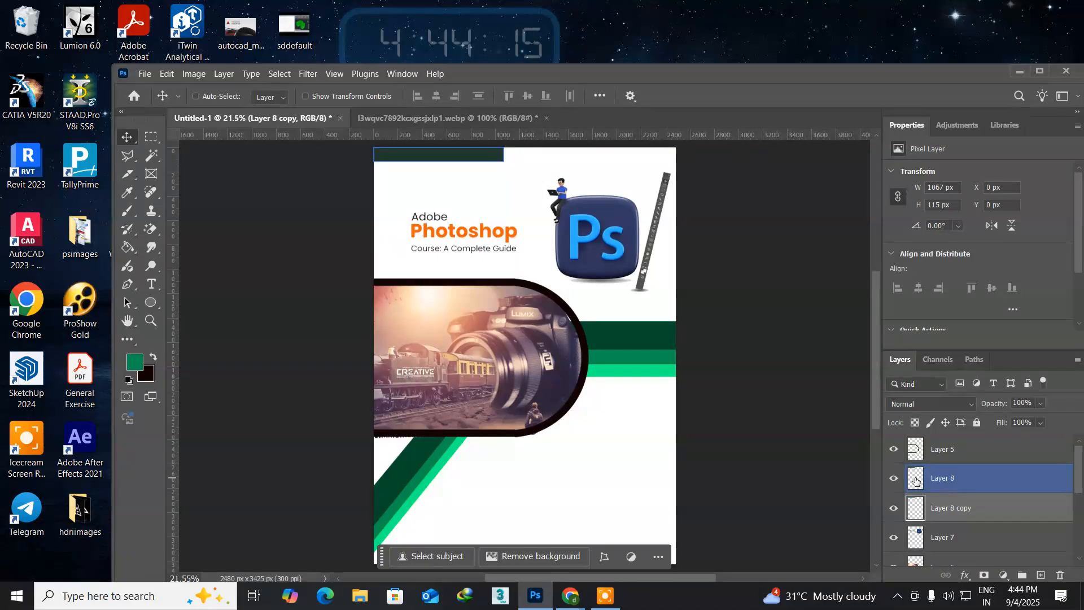
{"action": "key", "text": "Right"}
{"action": "key", "text": "Right"}
{"action": "key", "text": "Right"}
{"action": "key", "text": "Right"}
{"action": "key", "text": "Right"}
{"action": "key", "text": "Right"}
{"action": "key", "text": "Right"}
{"action": "key", "text": "Right"}
{"action": "key", "text": "Right"}
{"action": "key", "text": "Right"}
{"action": "key", "text": "Right"}
{"action": "key", "text": "Right"}
{"action": "key", "text": "Right"}
{"action": "key", "text": "Right"}
{"action": "key", "text": "Right"}
{"action": "key", "text": "Right"}
{"action": "key", "text": "Down"}
{"action": "key", "text": "Down"}
{"action": "key", "text": "Down"}
{"action": "key", "text": "Down"}
{"action": "key", "text": "Down"}
{"action": "key", "text": "Down"}
{"action": "key", "text": "Down"}
{"action": "key", "text": "Down"}
{"action": "key", "text": "Down"}
{"action": "key", "text": "Down"}
{"action": "key", "text": "Down"}
{"action": "key", "text": "Down"}
{"action": "key", "text": "Down"}
{"action": "key", "text": "Down"}
{"action": "key", "text": "Down"}
{"action": "key", "text": "Down"}
{"action": "key", "text": "Down"}
{"action": "key", "text": "Down"}
{"action": "key", "text": "Down"}
{"action": "key", "text": "Down"}
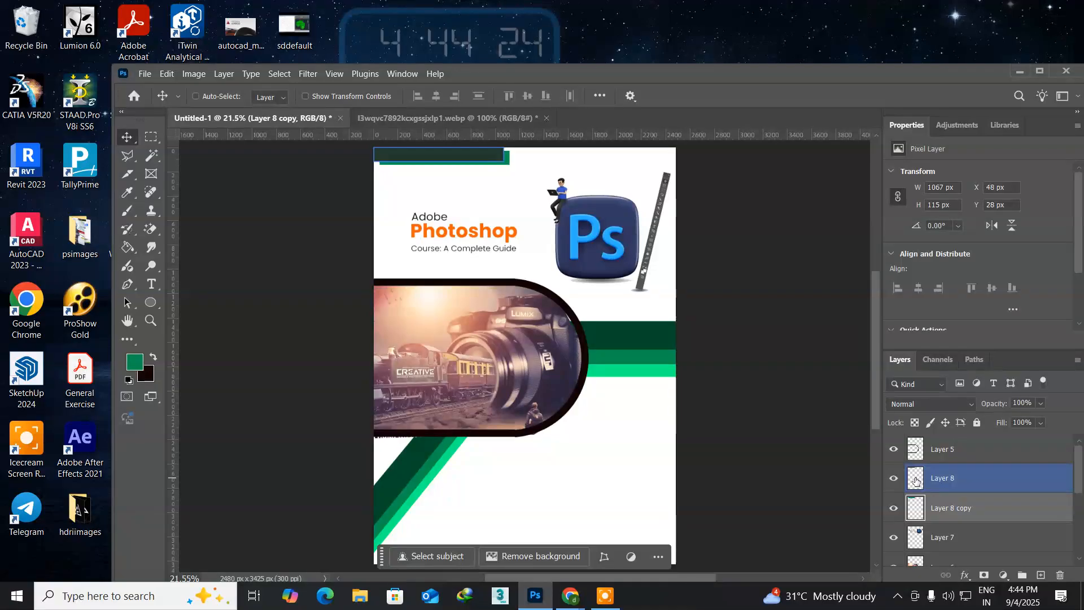
{"action": "key", "text": "shift+Up"}
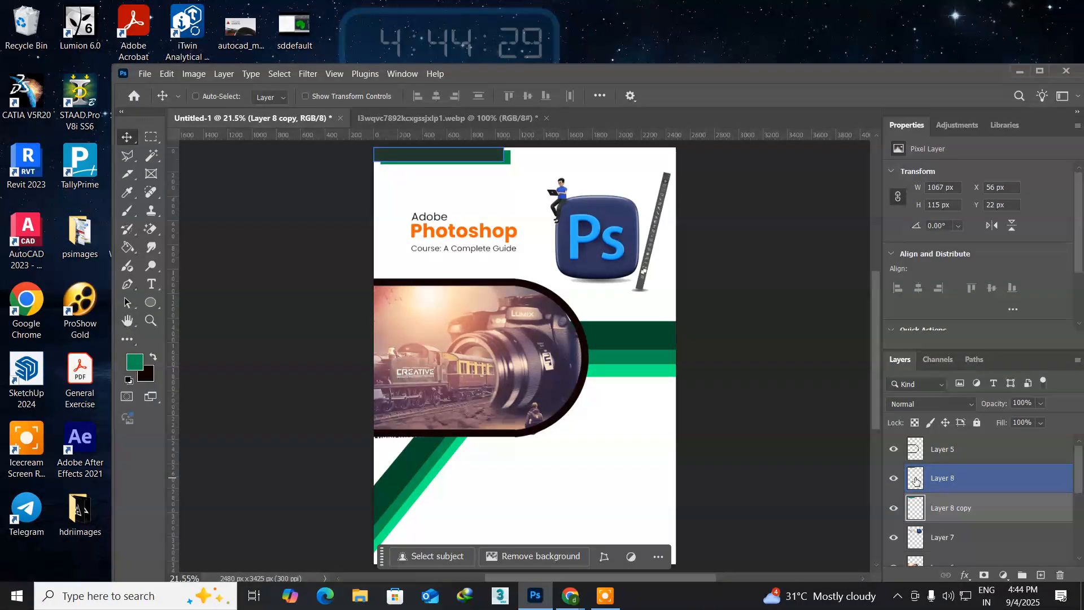
{"action": "key", "text": "shift+Up"}
{"action": "key", "text": "shift+Up"}
{"action": "key", "text": "shift+Up"}
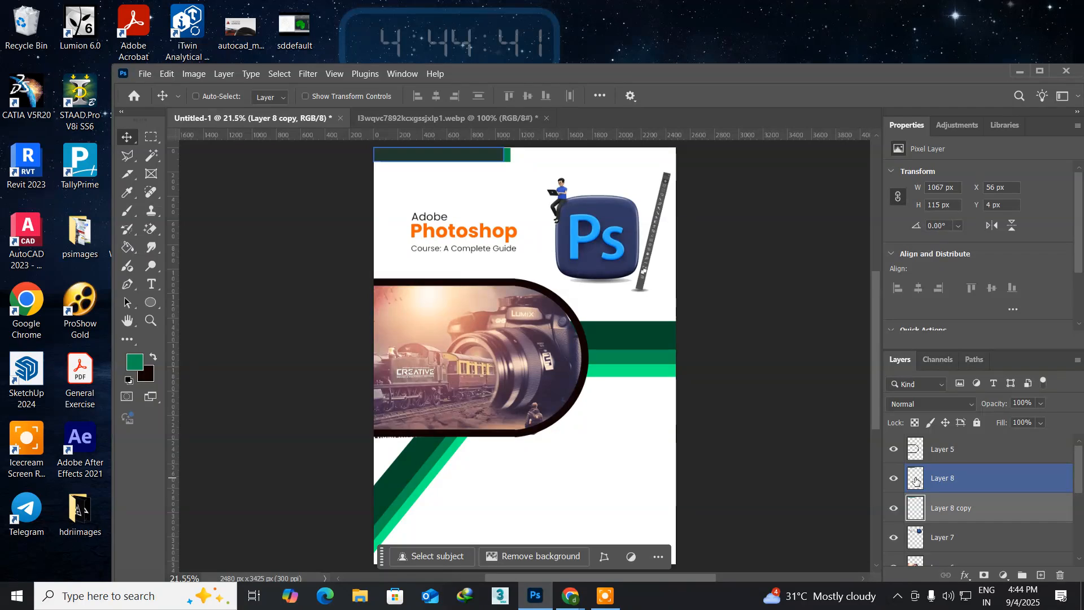
Step: Delete the lighter green copy of the bar
{"action": "key", "text": "Delete"}
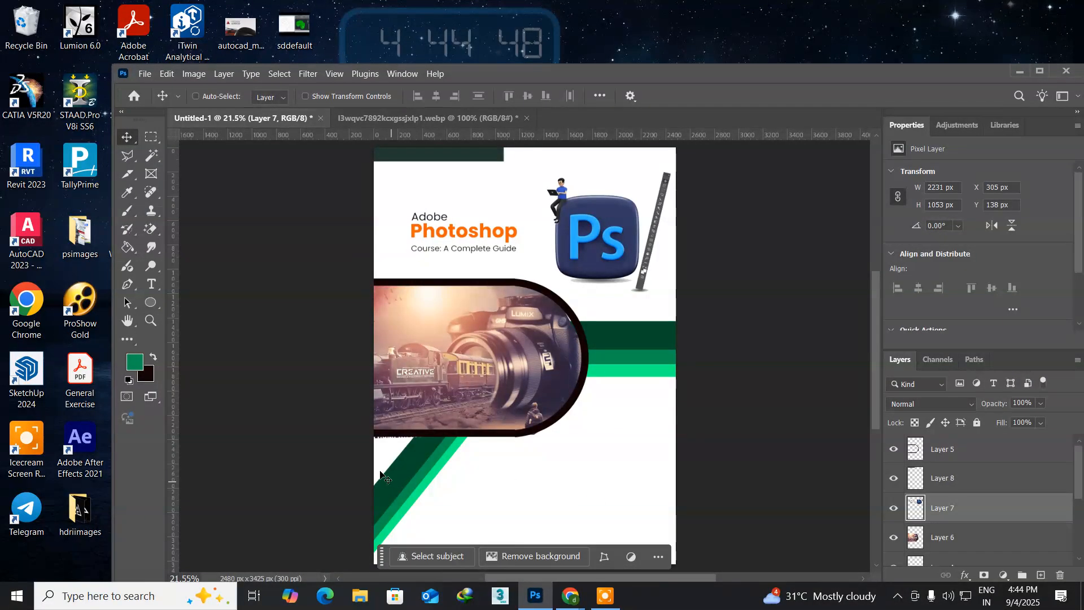
{"action": "left_click", "coordinate": [353, 440], "text": "ctrl"}
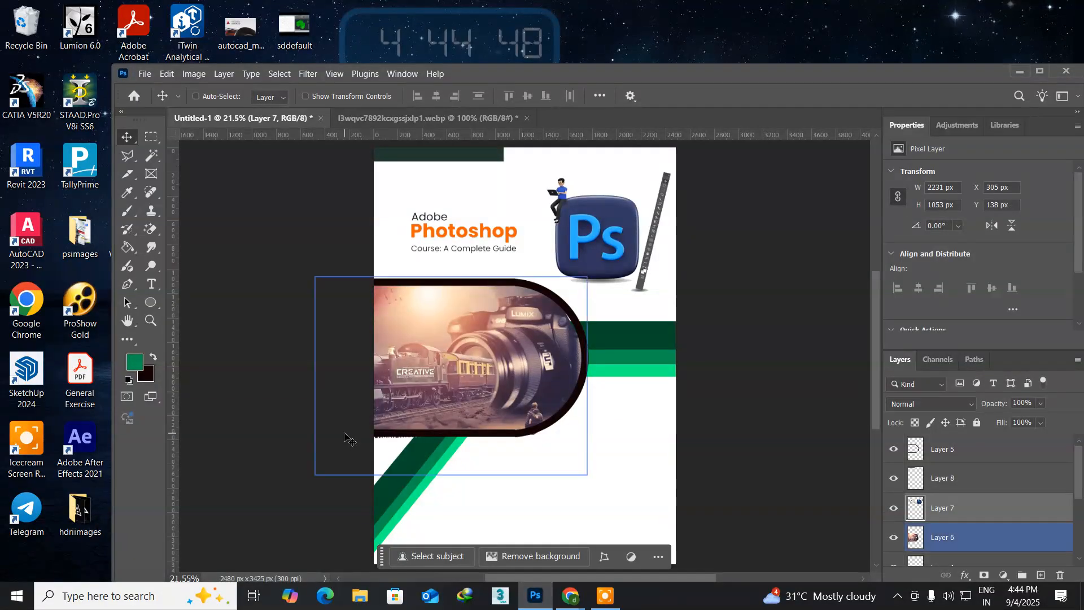
Step: Clear the stray pixels below the camera-and-train photo on Layer 6 within a rectangular selection about 1406 by 373 px, then deselect
{"action": "left_click", "coordinate": [391, 450], "text": "ctrl"}
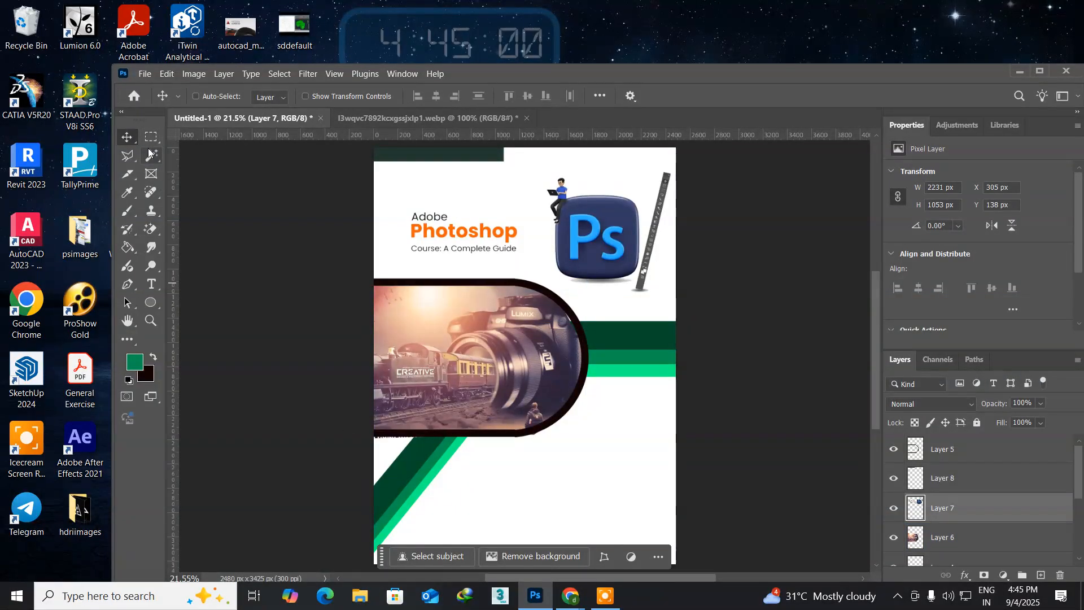
{"action": "right_click", "coordinate": [451, 312]}
{"action": "left_click", "coordinate": [464, 320]}
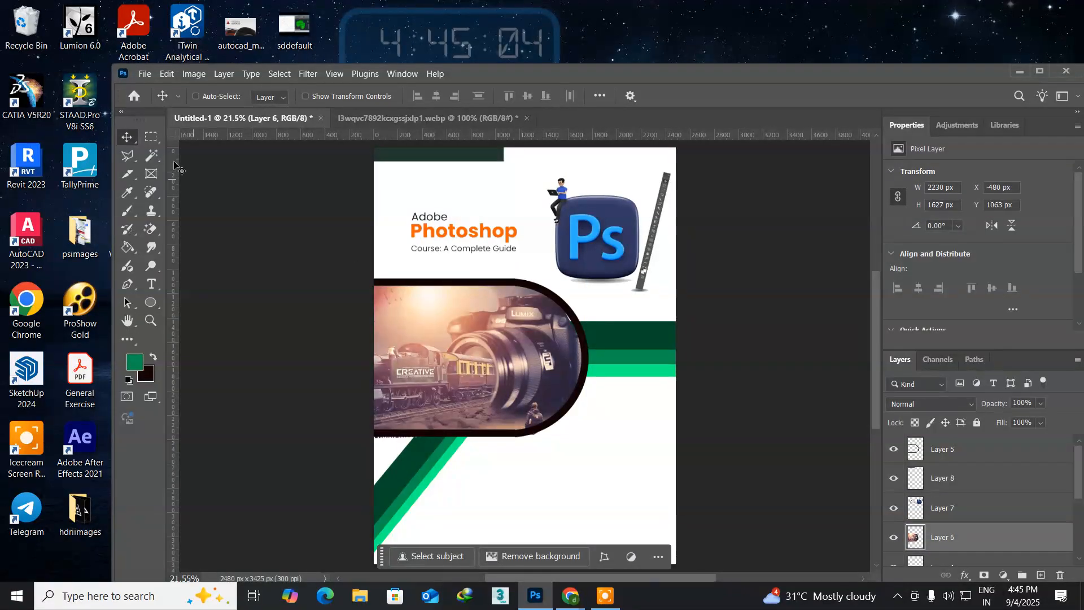
{"action": "left_click", "coordinate": [151, 137]}
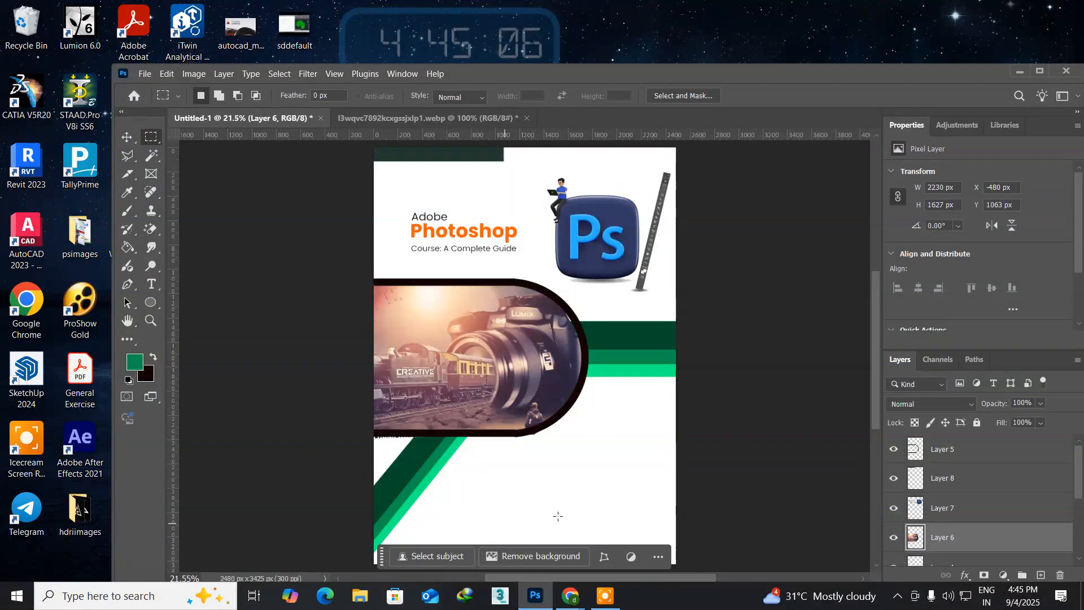
{"action": "left_click_drag", "start_coordinate": [544, 479], "coordinate": [349, 434]}
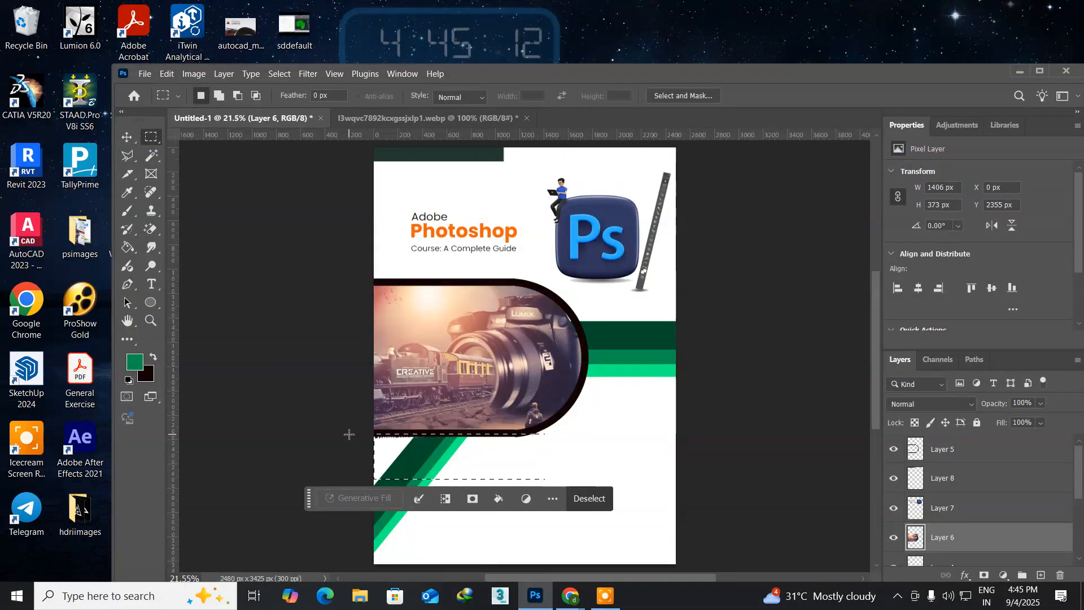
{"action": "left_click", "coordinate": [392, 523]}
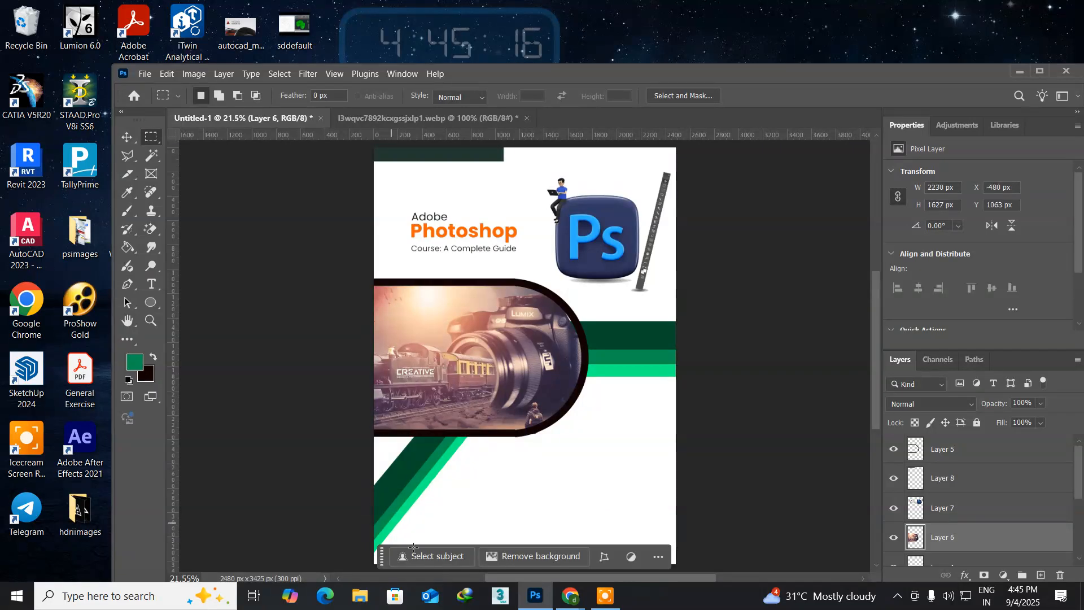
Step: Start opening a file and browse to the images folder inside the personal files folder on New Volume (E:)
{"action": "left_click", "coordinate": [144, 73]}
{"action": "left_click", "coordinate": [167, 101]}
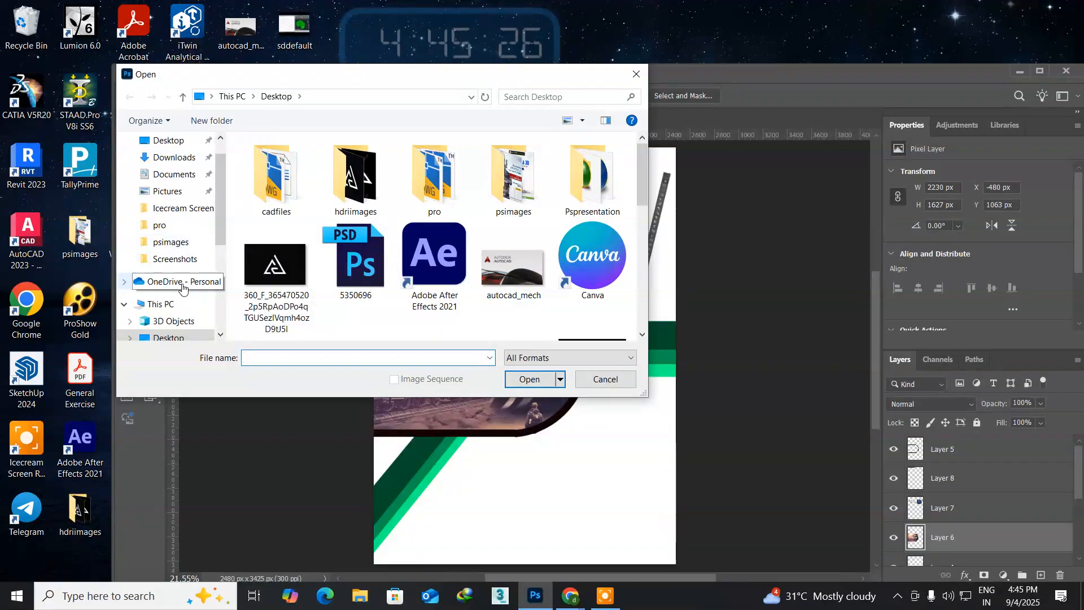
{"action": "scroll", "coordinate": [173, 305], "scroll_direction": "down", "scroll_amount": 2}
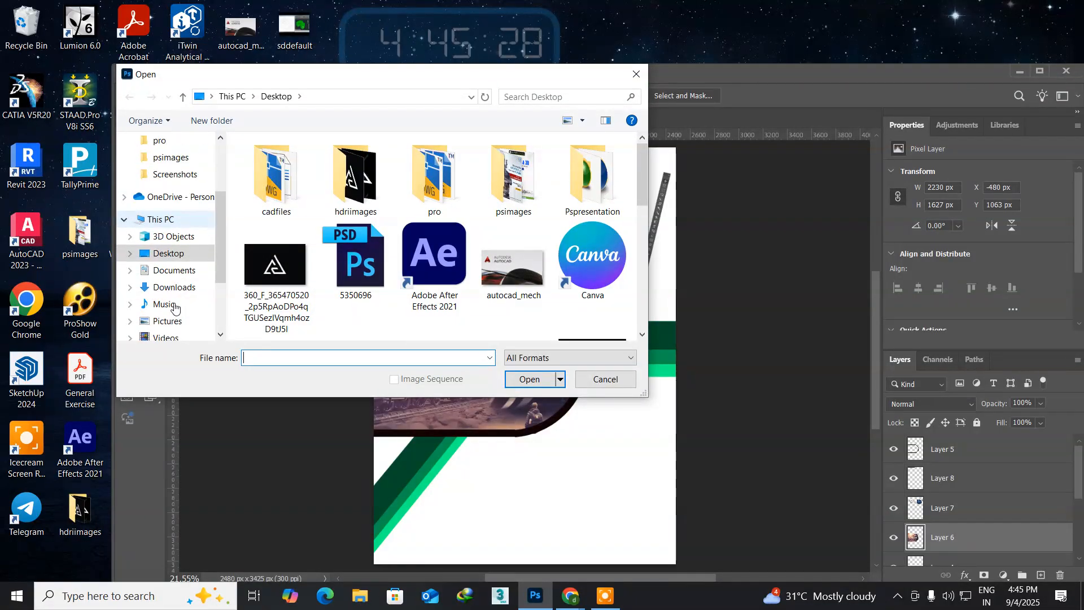
{"action": "scroll", "coordinate": [175, 308], "scroll_direction": "down", "scroll_amount": 2}
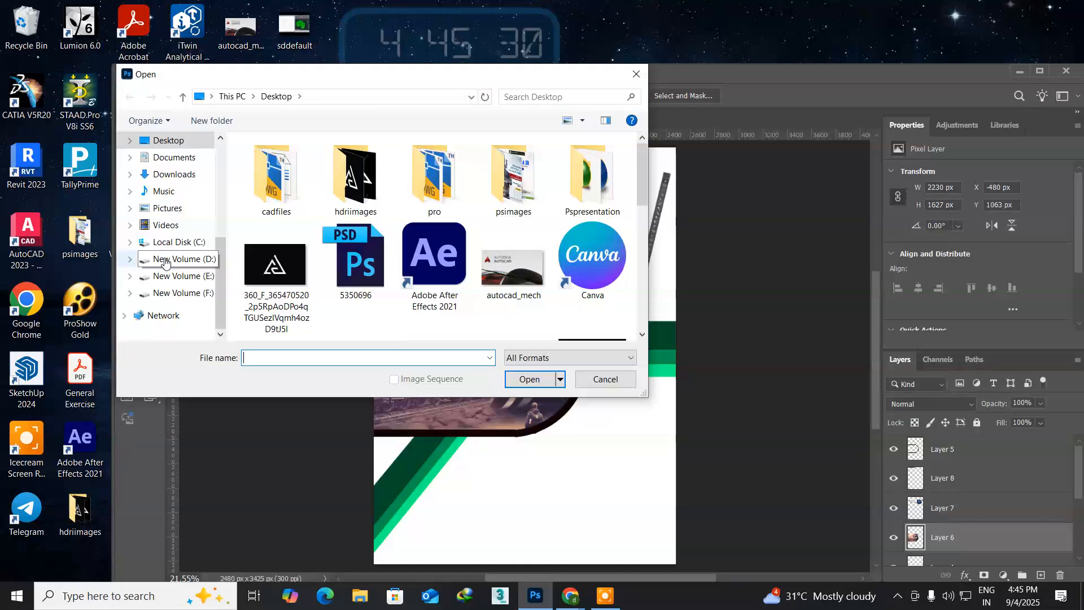
{"action": "left_click", "coordinate": [163, 279]}
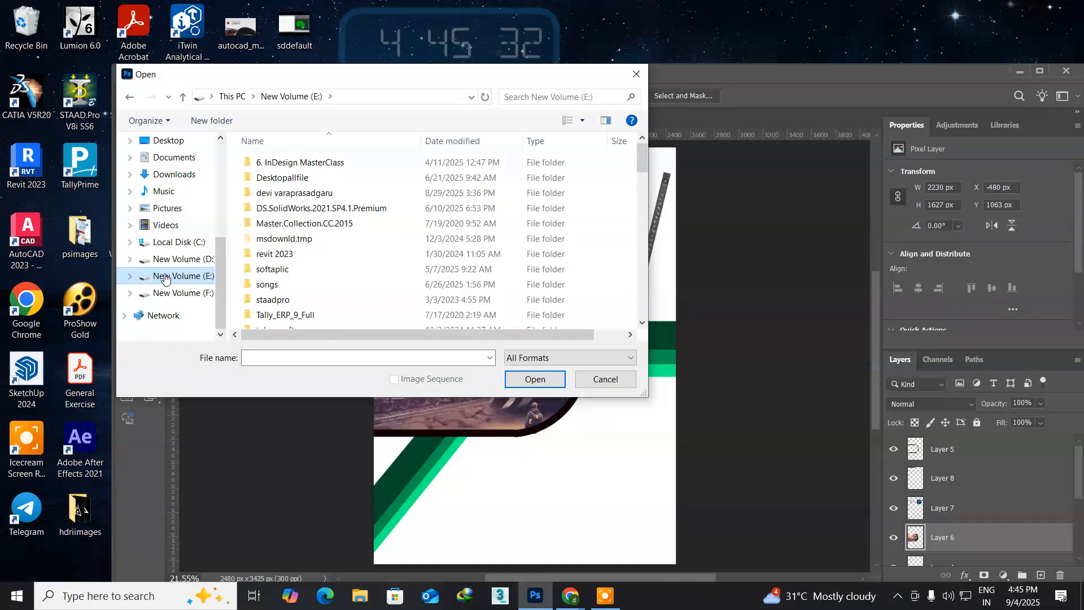
{"action": "double_click", "coordinate": [278, 193]}
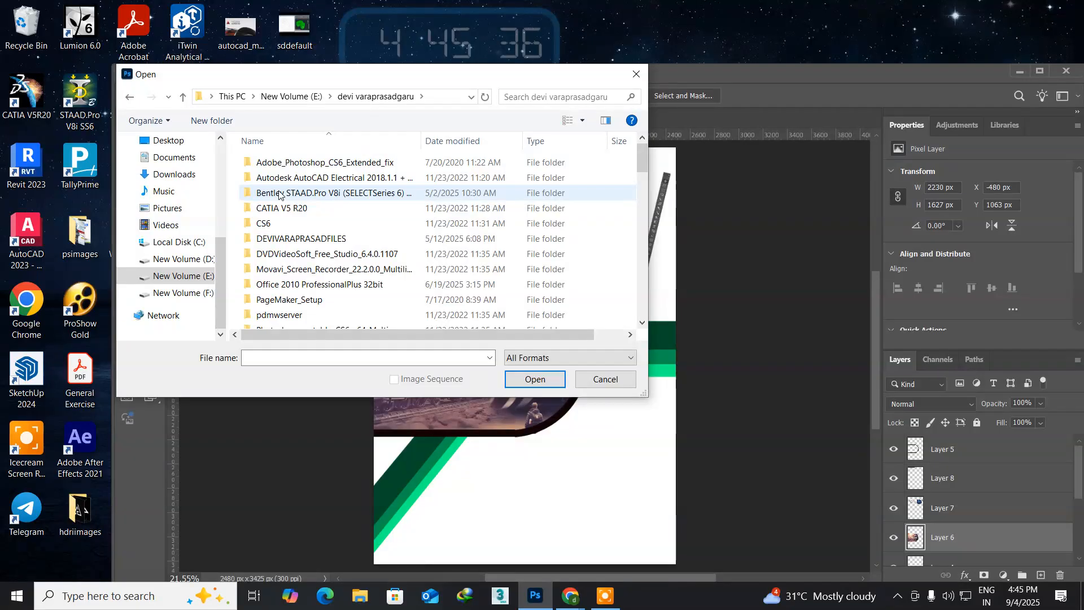
{"action": "double_click", "coordinate": [281, 240]}
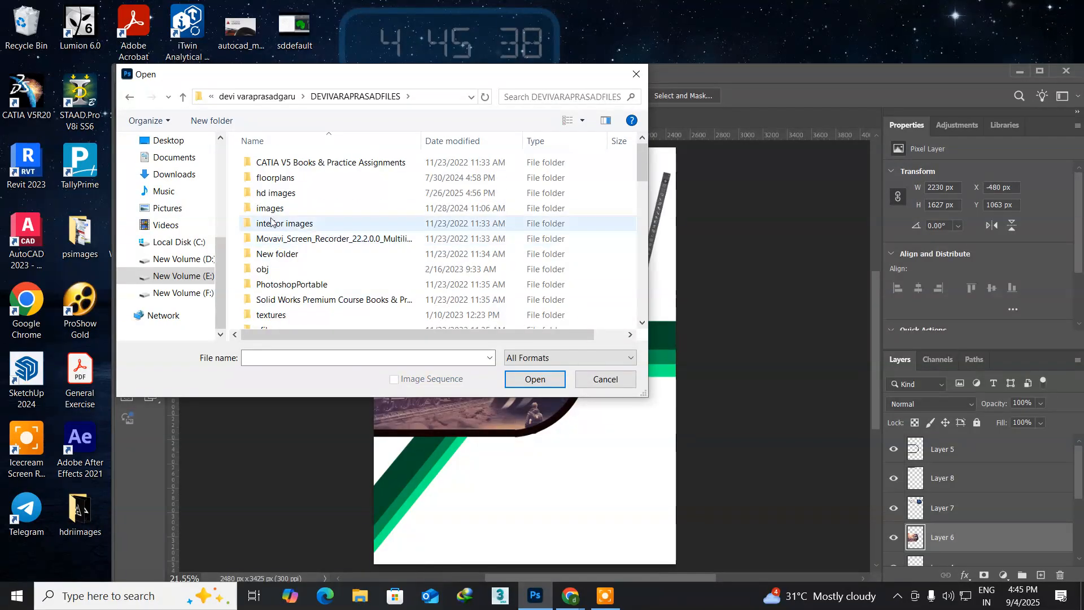
{"action": "double_click", "coordinate": [269, 208]}
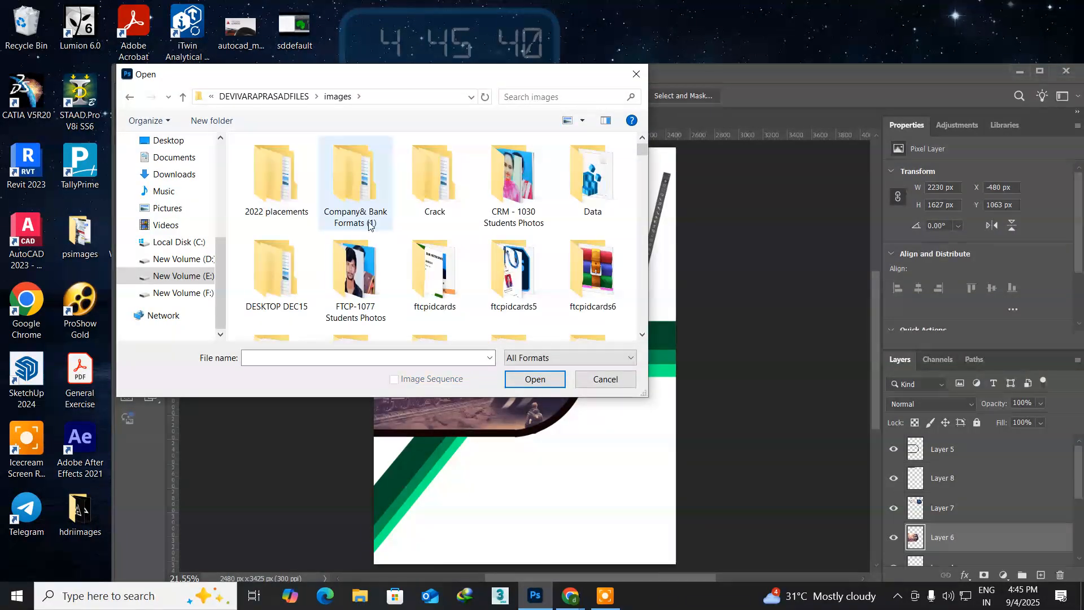
Step: Find the datapro logo image named download in the images folder and open it
{"action": "scroll", "coordinate": [412, 226], "scroll_direction": "down", "scroll_amount": 10}
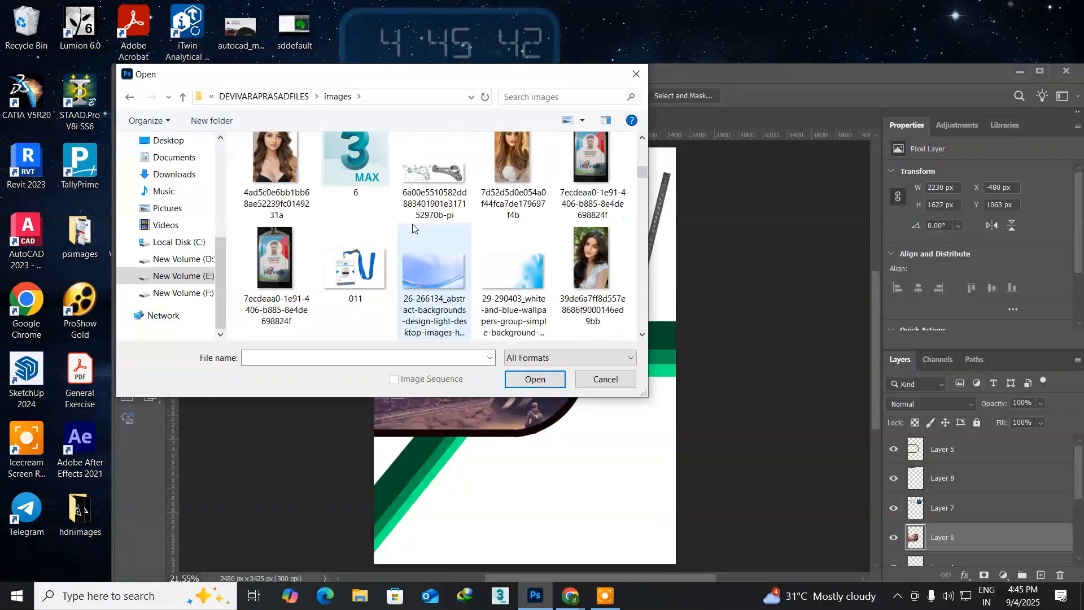
{"action": "scroll", "coordinate": [413, 228], "scroll_direction": "down", "scroll_amount": 6}
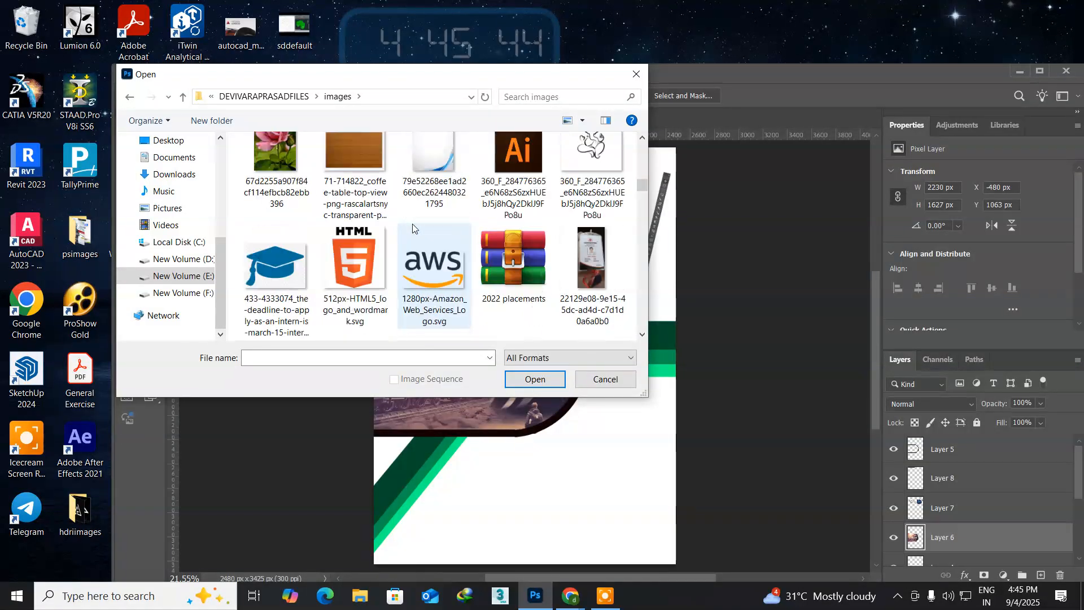
{"action": "scroll", "coordinate": [412, 227], "scroll_direction": "down", "scroll_amount": 2}
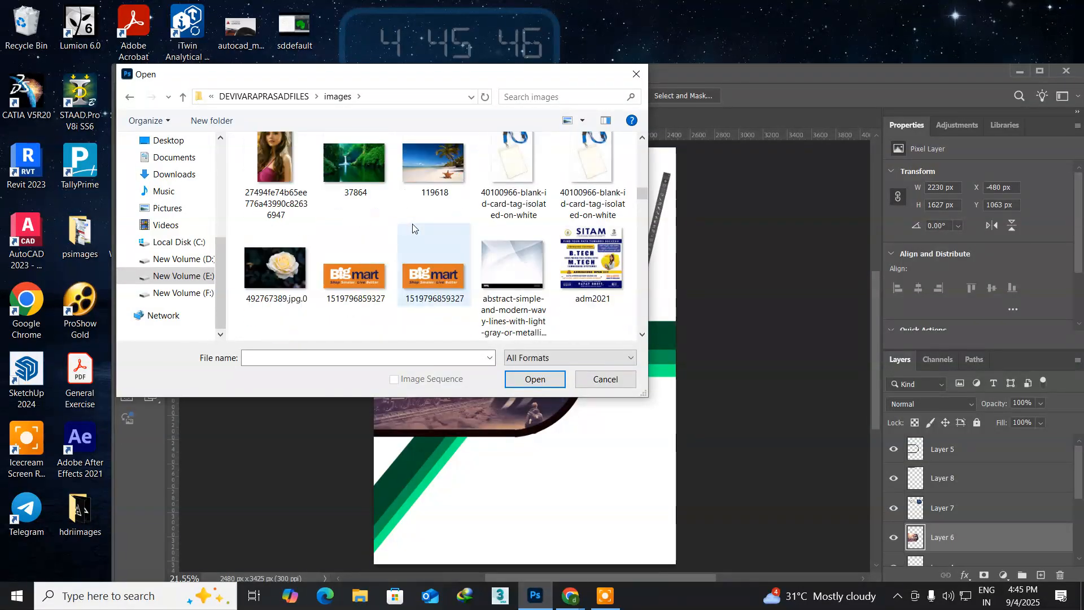
{"action": "scroll", "coordinate": [412, 228], "scroll_direction": "up", "scroll_amount": 3}
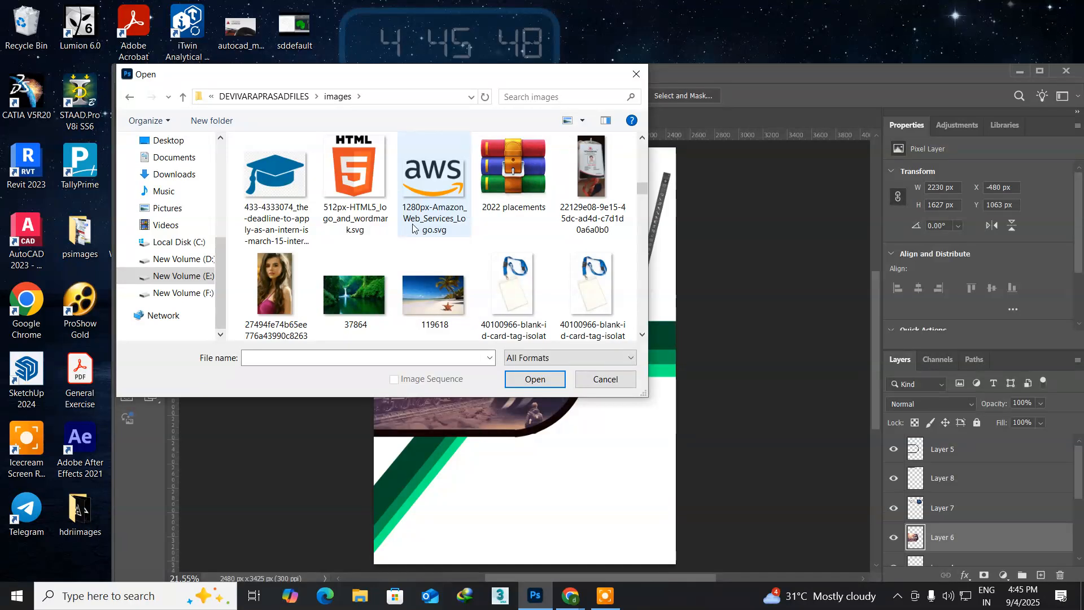
{"action": "scroll", "coordinate": [413, 228], "scroll_direction": "down", "scroll_amount": 4}
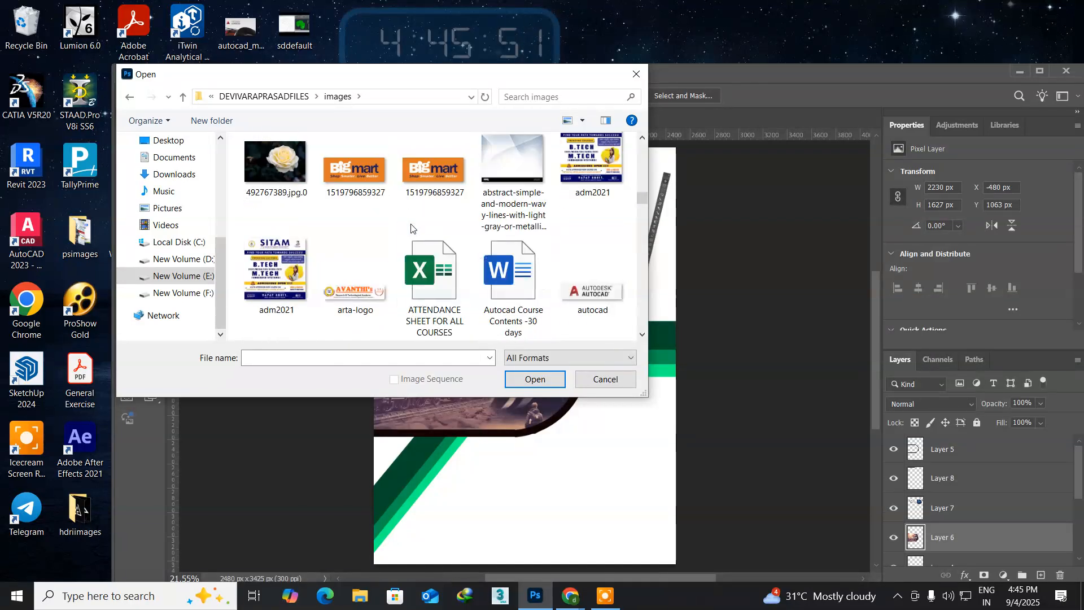
{"action": "scroll", "coordinate": [411, 228], "scroll_direction": "down", "scroll_amount": 2}
{"action": "scroll", "coordinate": [411, 228], "scroll_direction": "down", "scroll_amount": 2}
{"action": "scroll", "coordinate": [411, 228], "scroll_direction": "down", "scroll_amount": 2}
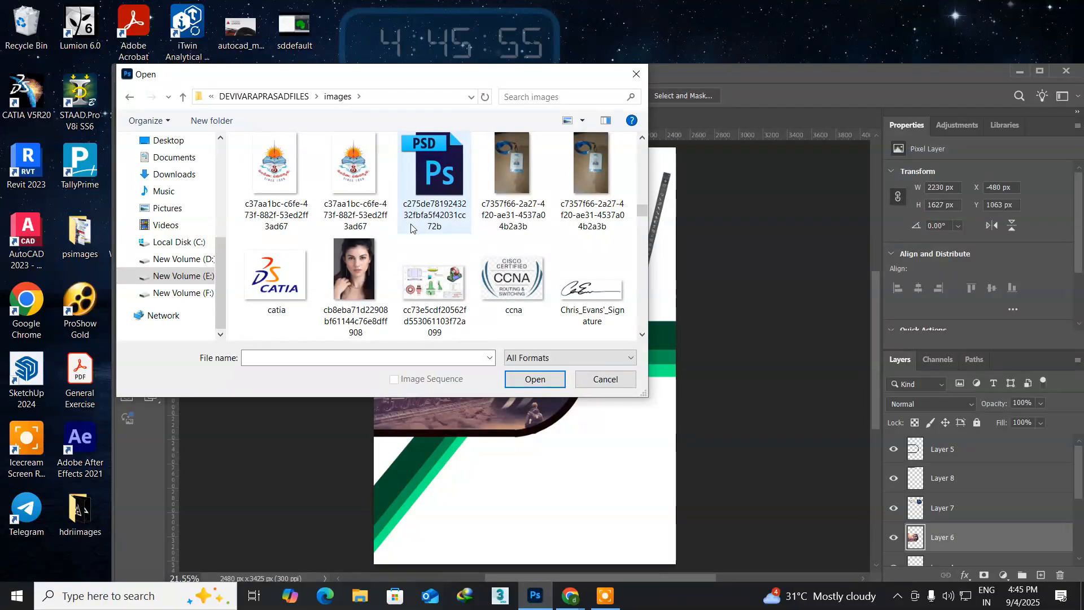
{"action": "scroll", "coordinate": [411, 228], "scroll_direction": "down", "scroll_amount": 2}
{"action": "scroll", "coordinate": [411, 228], "scroll_direction": "down", "scroll_amount": 2}
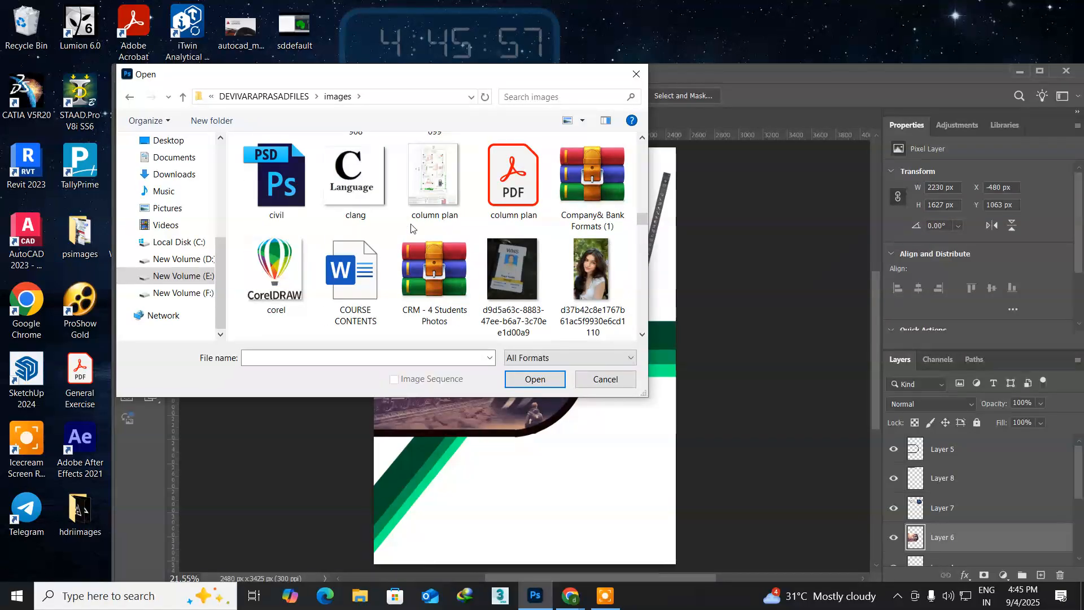
{"action": "scroll", "coordinate": [411, 228], "scroll_direction": "down", "scroll_amount": 4}
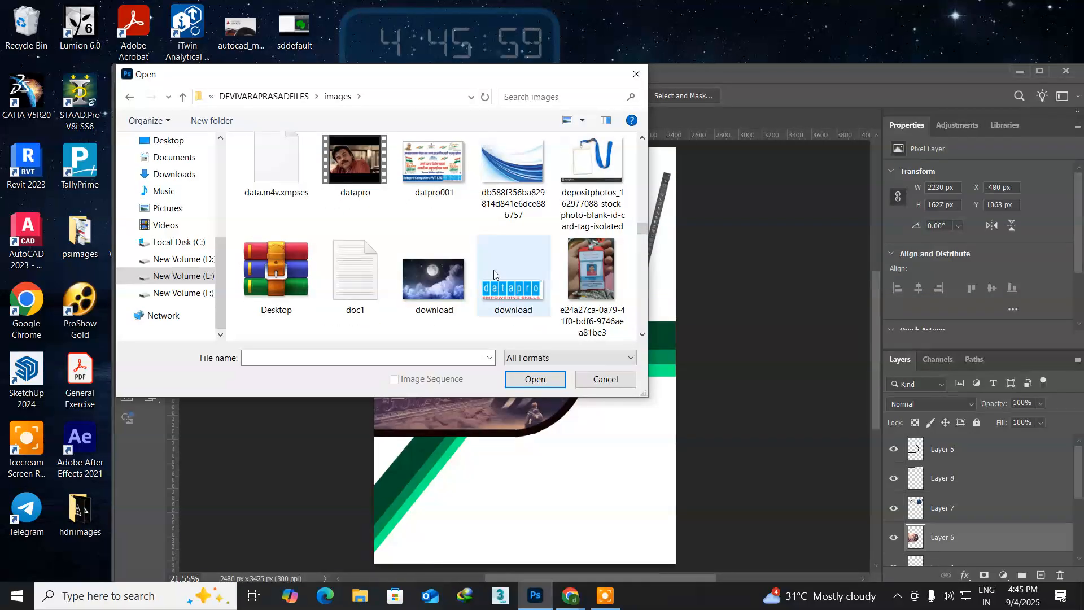
{"action": "left_click", "coordinate": [503, 291]}
{"action": "left_click", "coordinate": [557, 380]}
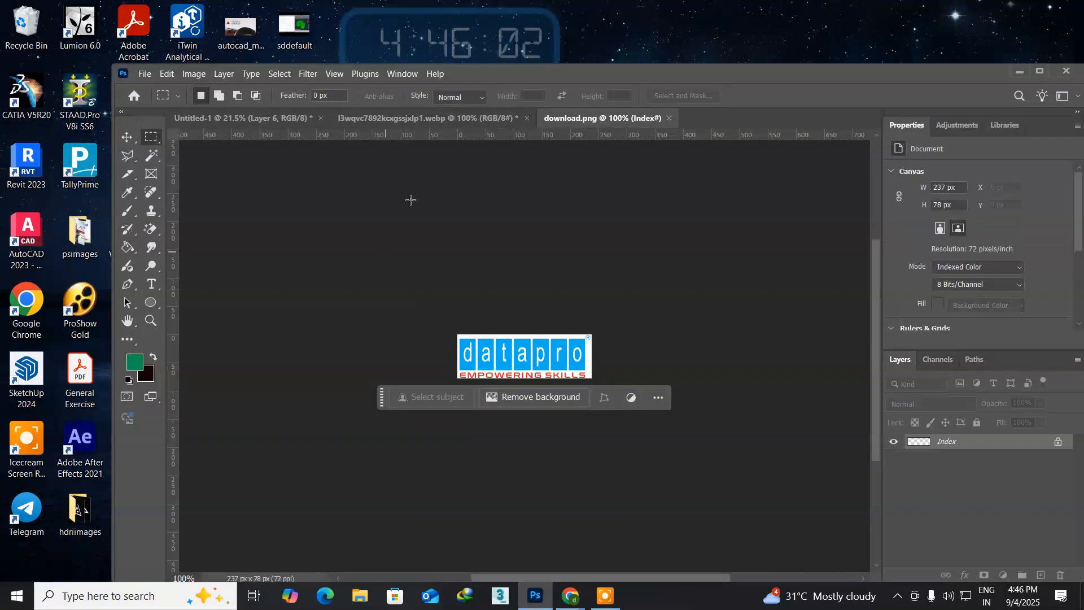
Step: Float the download.png document in its own window beside the page and convert it to RGB Color mode
{"action": "left_click_drag", "start_coordinate": [558, 120], "coordinate": [714, 201]}
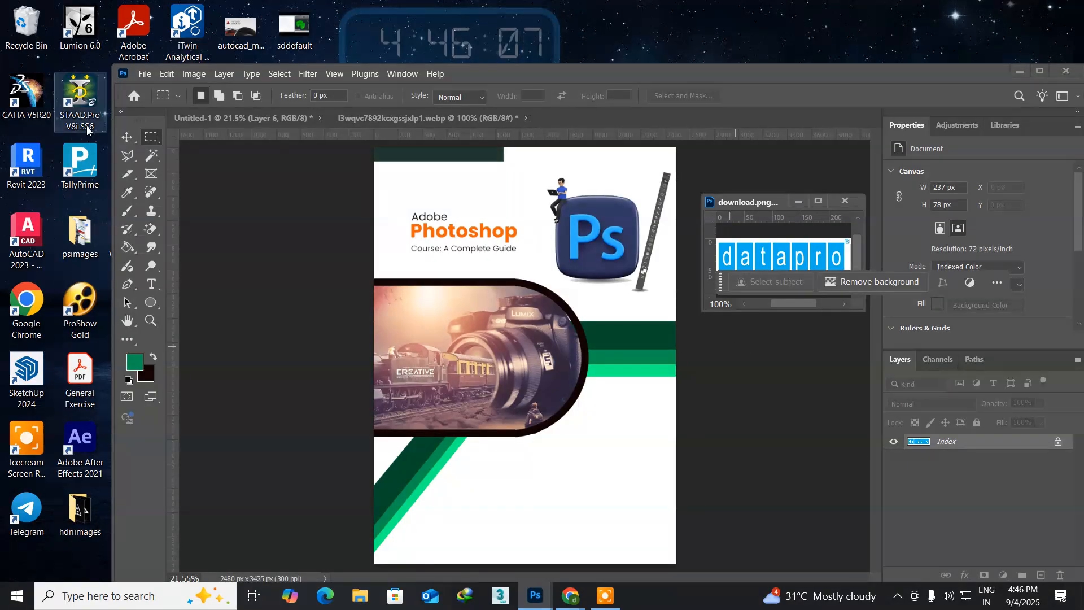
{"action": "left_click", "coordinate": [127, 137]}
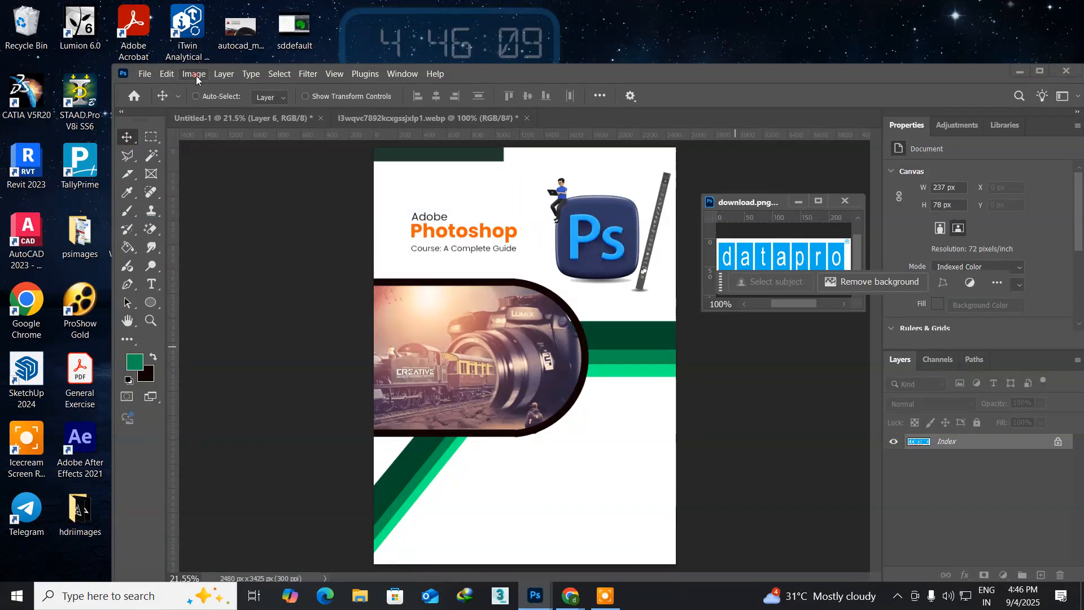
{"action": "left_click", "coordinate": [195, 74]}
{"action": "mouse_move", "coordinate": [226, 89]}
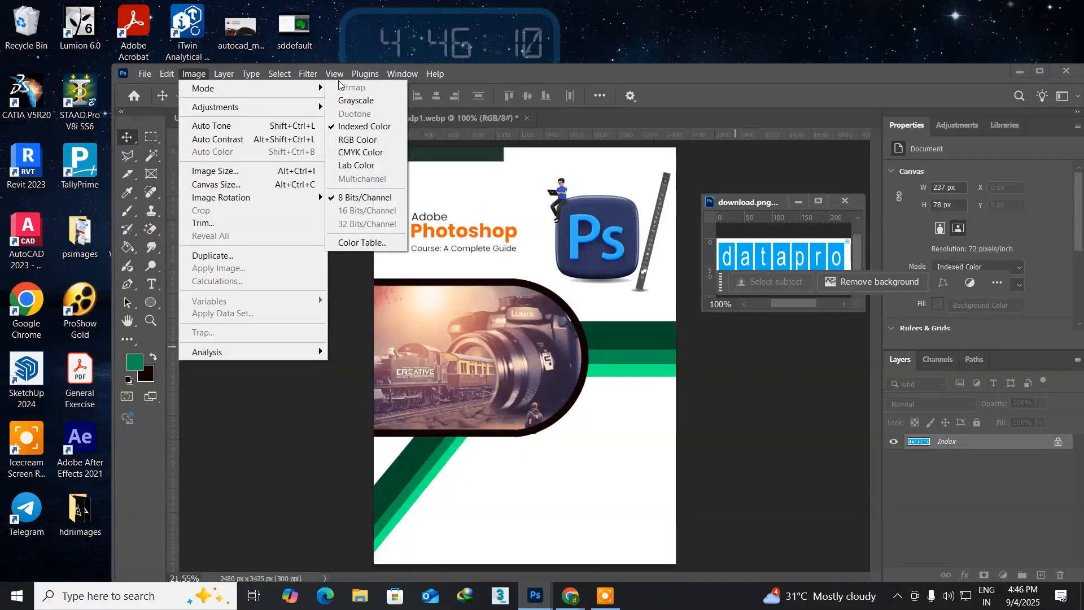
{"action": "left_click", "coordinate": [374, 148]}
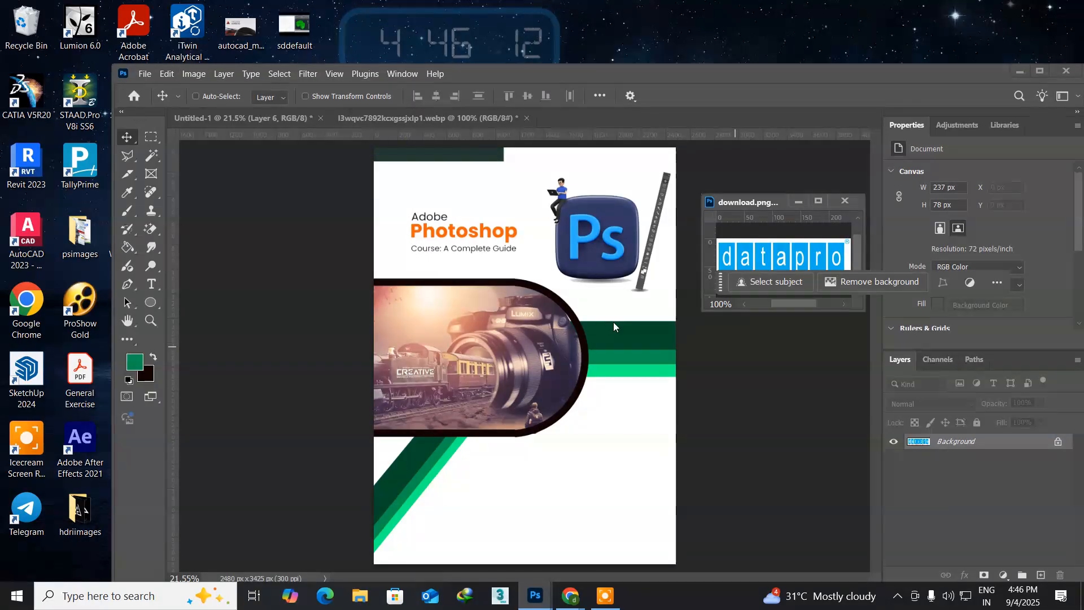
Step: Copy the datapro logo onto the page and scale it to about 350%, placing it in the white area below the photo
{"action": "left_click_drag", "start_coordinate": [741, 252], "coordinate": [589, 484]}
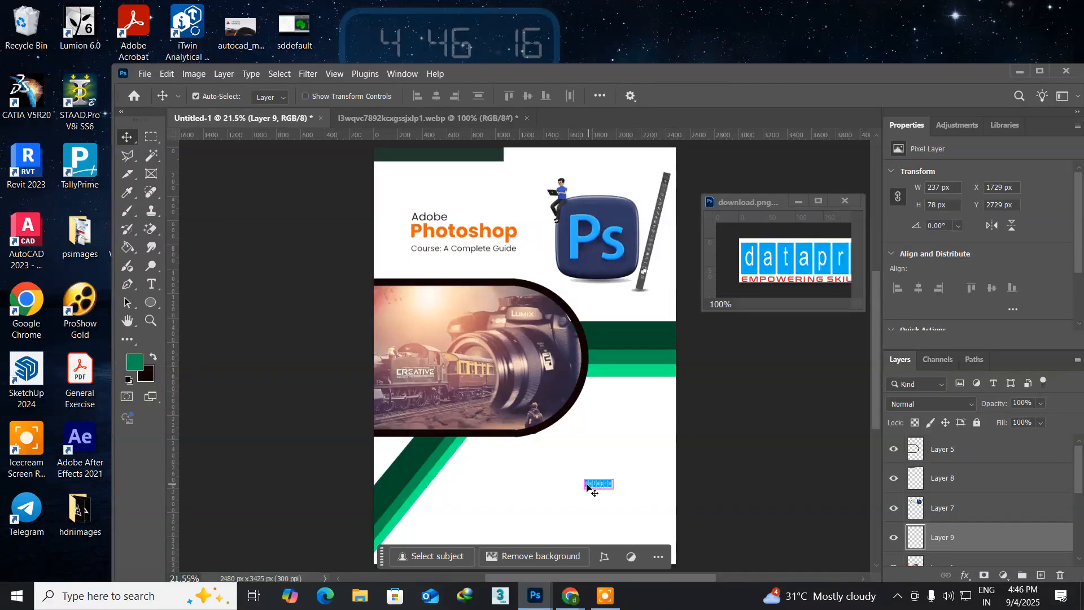
{"action": "key", "text": "ctrl+t"}
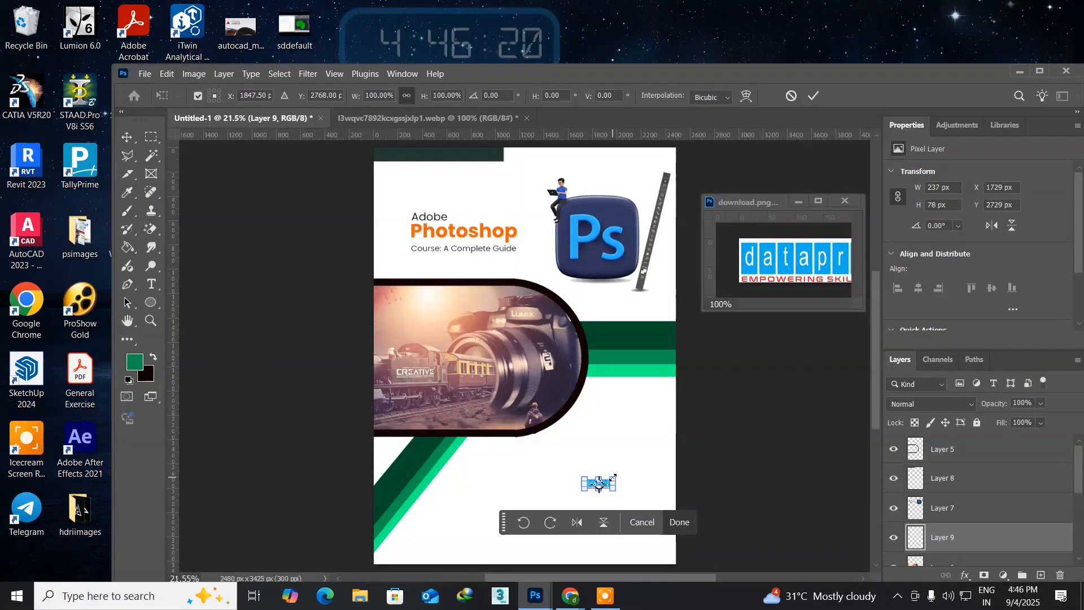
{"action": "left_click_drag", "start_coordinate": [613, 477], "coordinate": [645, 455]}
{"action": "left_click_drag", "start_coordinate": [567, 483], "coordinate": [500, 489]}
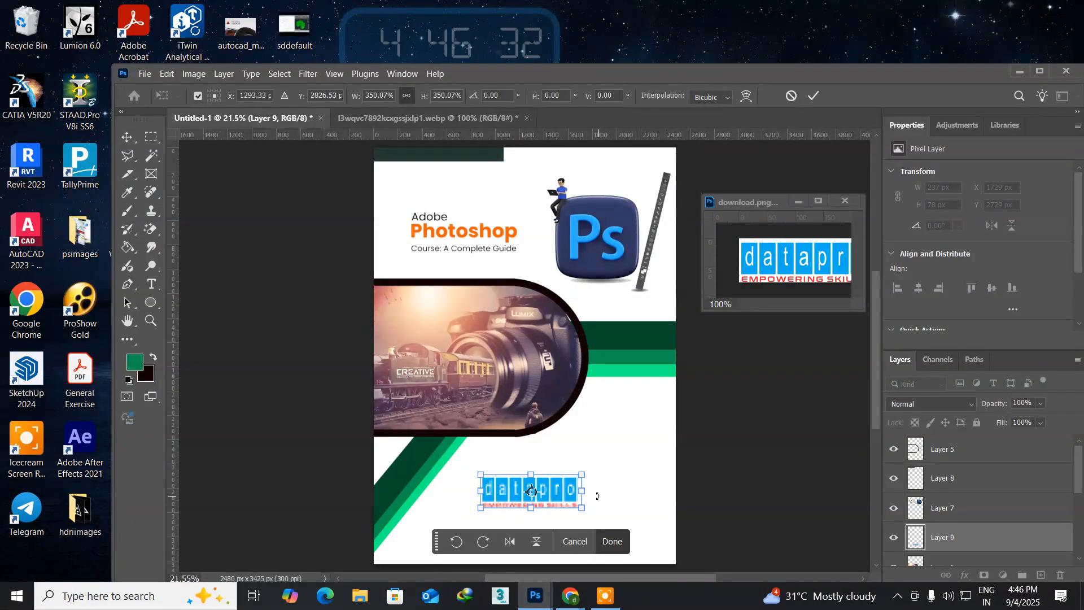
{"action": "key", "text": "Return"}
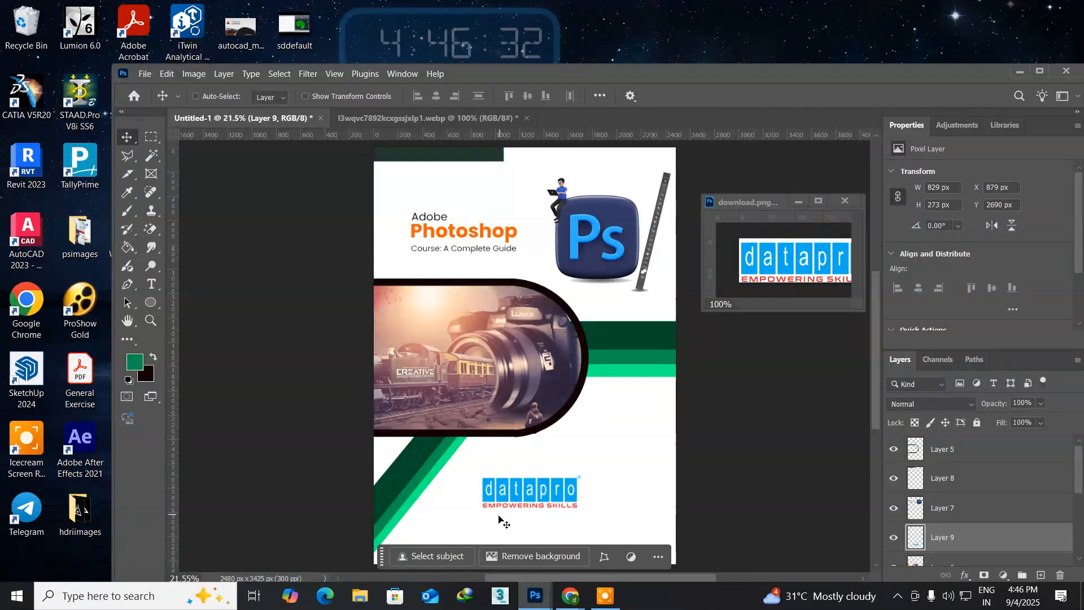
Step: Center the datapro logo horizontally on the whole page, then remove the selection
{"action": "key", "text": "ctrl"}
{"action": "key", "text": "ctrl+a"}
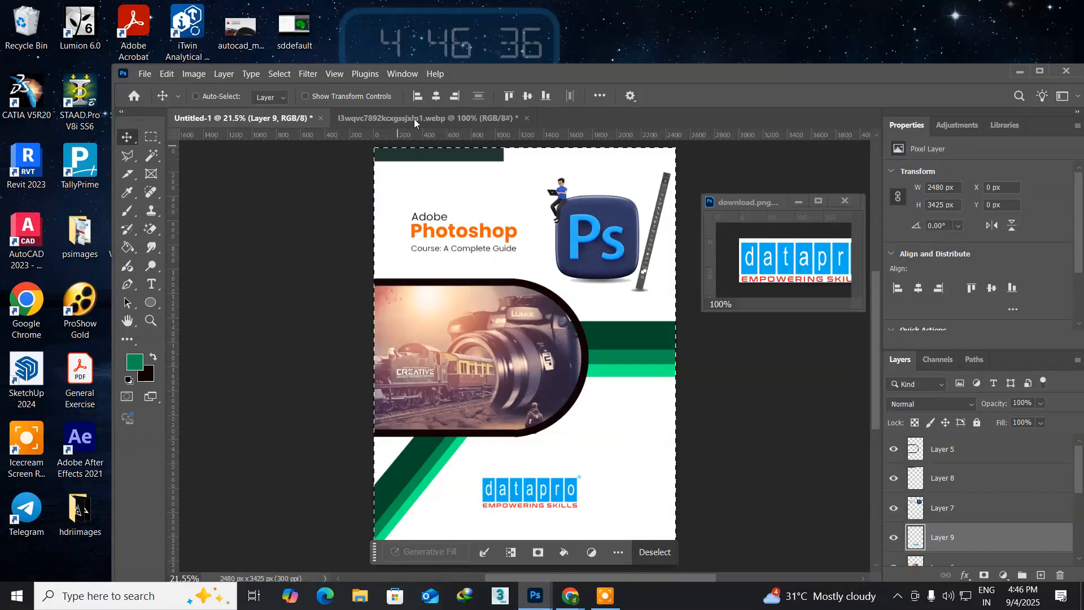
{"action": "left_click", "coordinate": [433, 97]}
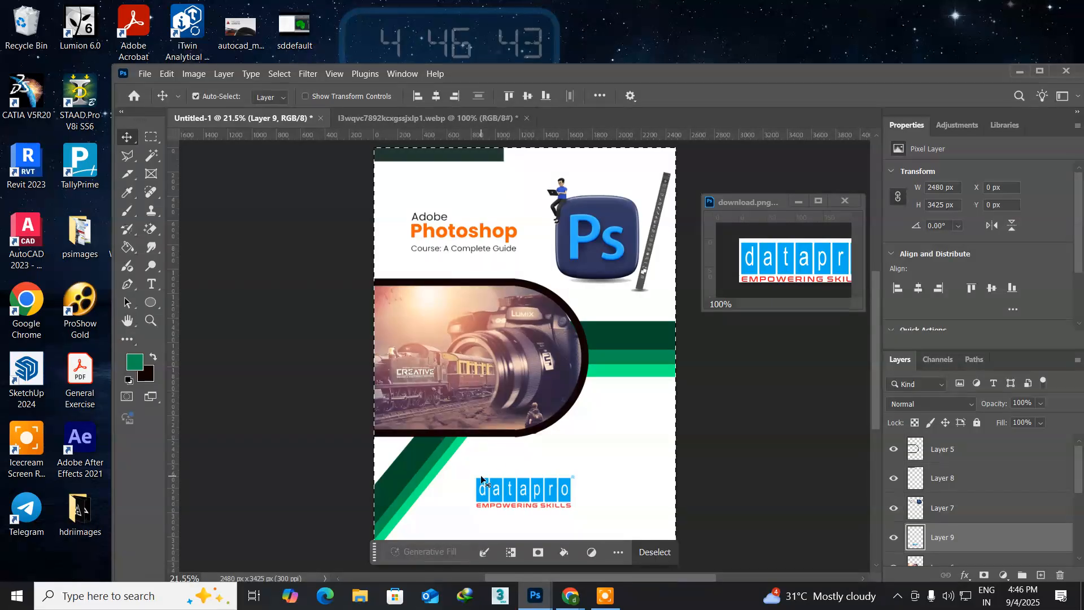
{"action": "key", "text": "ctrl+d"}
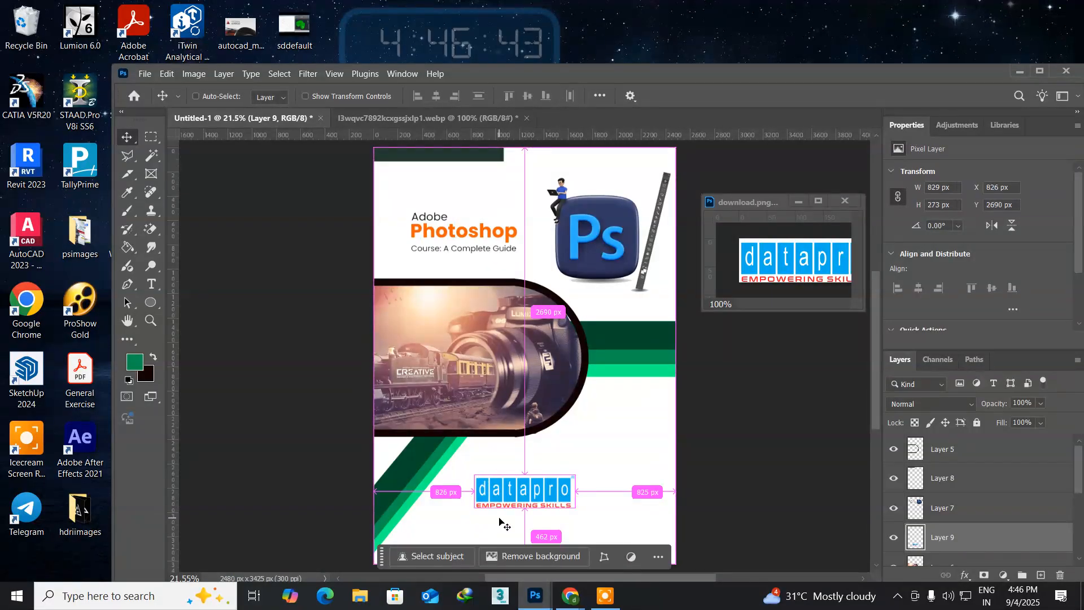
Step: Enlarge the datapro logo about its center to 108.40%, about 899 by 295 px
{"action": "key", "text": "ctrl+t"}
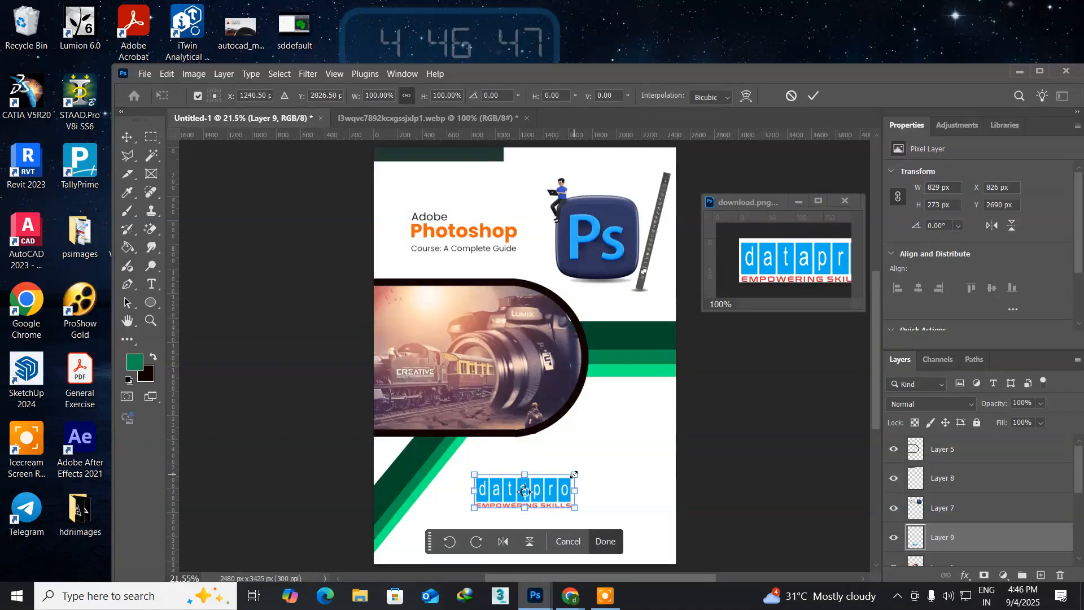
{"action": "left_click_drag", "start_coordinate": [574, 474], "coordinate": [579, 474]}
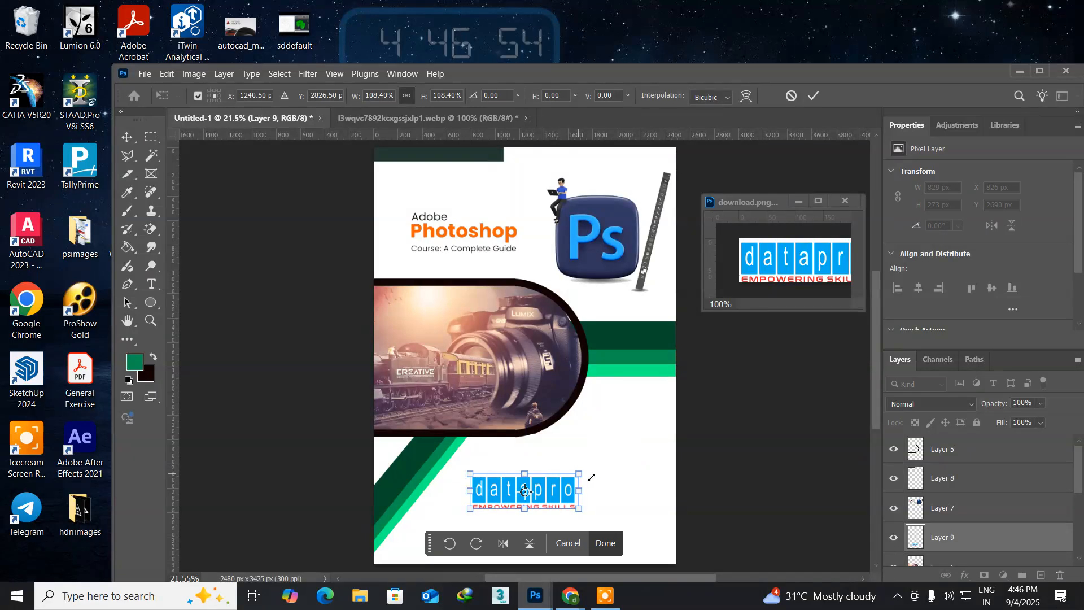
{"action": "key", "text": "Return"}
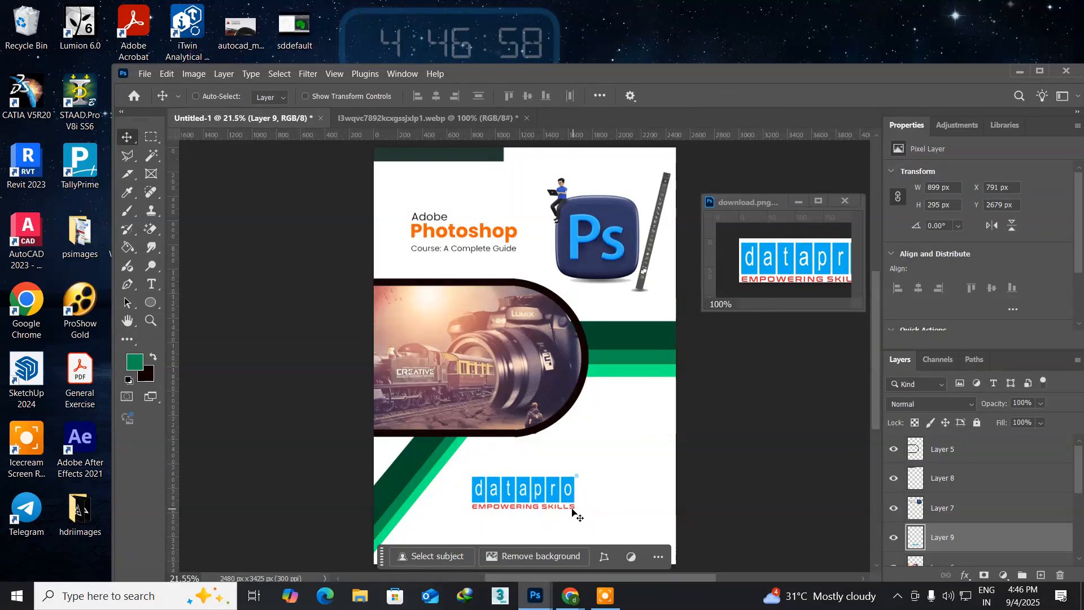
Step: Nudge the datapro logo upward on the page to a Y position of 2641 px
{"action": "right_click", "coordinate": [517, 490]}
{"action": "left_click", "coordinate": [527, 496]}
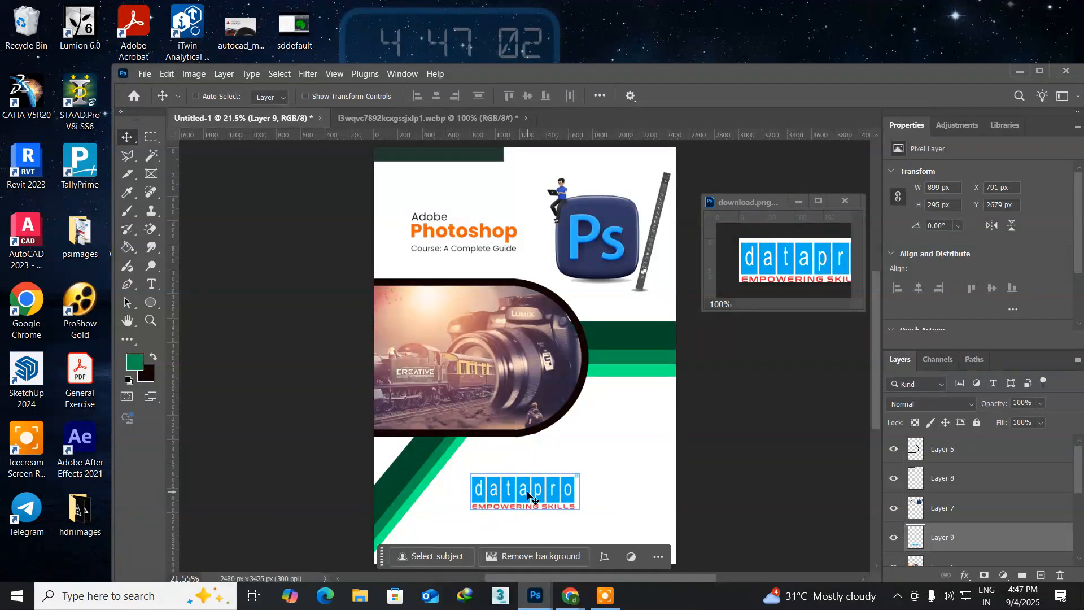
{"action": "key", "text": "Up"}
{"action": "key", "text": "Up"}
{"action": "key", "text": "Up"}
{"action": "key", "text": "Up"}
{"action": "key", "text": "Up"}
{"action": "key", "text": "Up"}
{"action": "key", "text": "Up"}
{"action": "key", "text": "Up"}
{"action": "key", "text": "Up"}
{"action": "key", "text": "Up"}
{"action": "key", "text": "Up"}
{"action": "key", "text": "Up"}
{"action": "key", "text": "Up"}
{"action": "key", "text": "Up"}
{"action": "key", "text": "Up"}
{"action": "key", "text": "Up"}
{"action": "key", "text": "Up"}
{"action": "key", "text": "Up"}
{"action": "key", "text": "Up"}
{"action": "key", "text": "Up"}
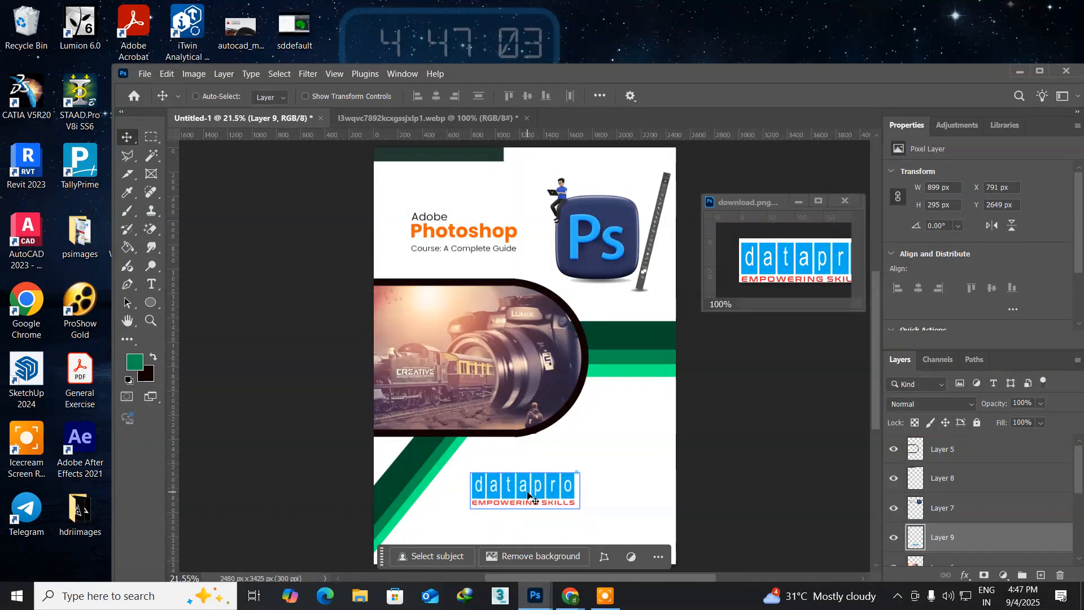
{"action": "key", "text": "Up"}
{"action": "key", "text": "Up"}
{"action": "key", "text": "Up"}
{"action": "key", "text": "Up"}
{"action": "key", "text": "Up"}
{"action": "key", "text": "Up"}
{"action": "key", "text": "Up"}
{"action": "key", "text": "Up"}
{"action": "key", "text": "Up"}
{"action": "key", "text": "Up"}
{"action": "key", "text": "Up"}
{"action": "key", "text": "Up"}
{"action": "key", "text": "Up"}
{"action": "key", "text": "Up"}
{"action": "key", "text": "Up"}
{"action": "key", "text": "Down"}
{"action": "key", "text": "Down"}
{"action": "key", "text": "Down"}
{"action": "key", "text": "Down"}
{"action": "key", "text": "Down"}
{"action": "key", "text": "Down"}
{"action": "key", "text": "Down"}
{"action": "key", "text": "Down"}
{"action": "key", "text": "Down"}
{"action": "key", "text": "Down"}
{"action": "key", "text": "Down"}
{"action": "key", "text": "Down"}
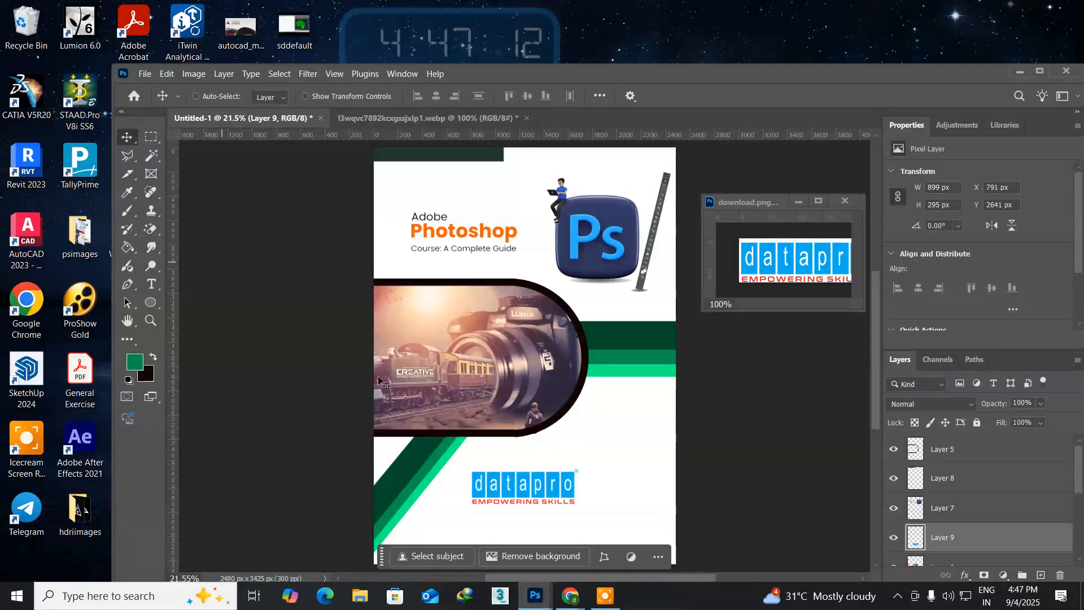
Step: Switch to Chrome and search Google's general web results for "dwarakanage datapro address"
{"action": "left_click", "coordinate": [532, 600]}
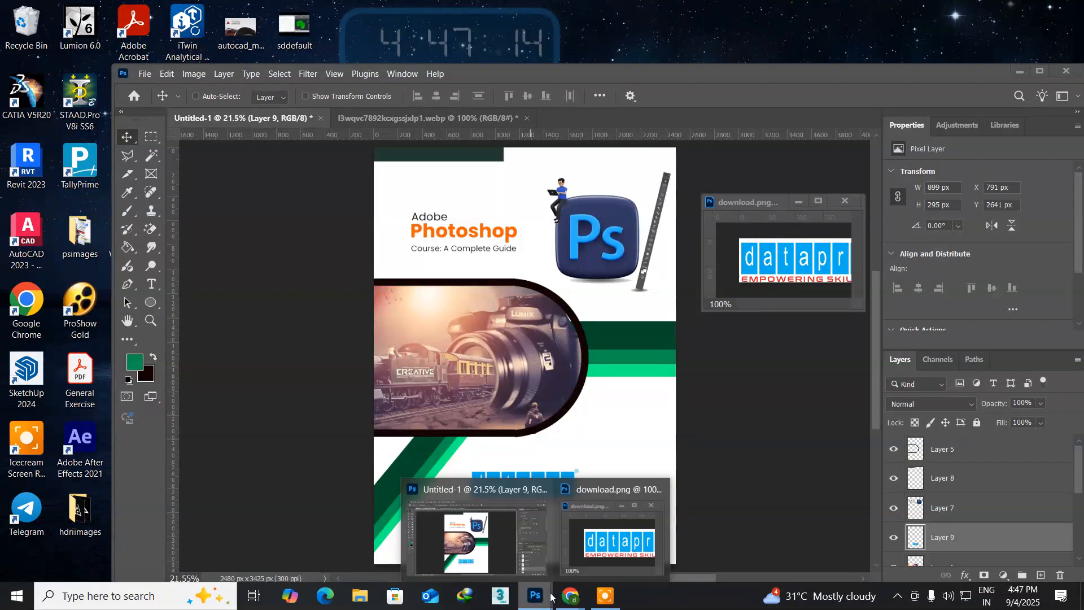
{"action": "mouse_move", "coordinate": [570, 596]}
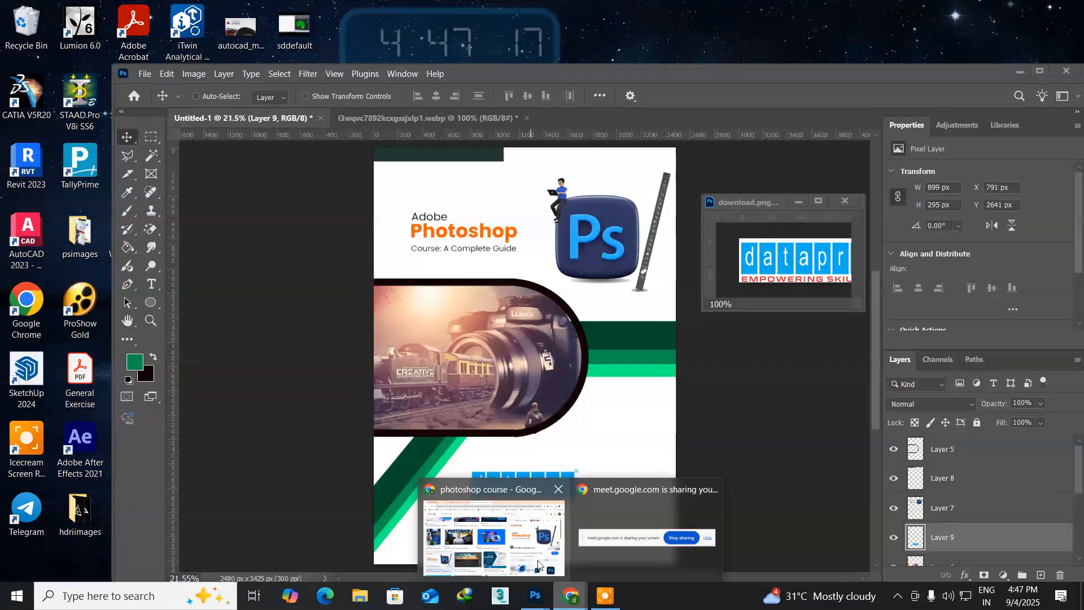
{"action": "left_click", "coordinate": [511, 536]}
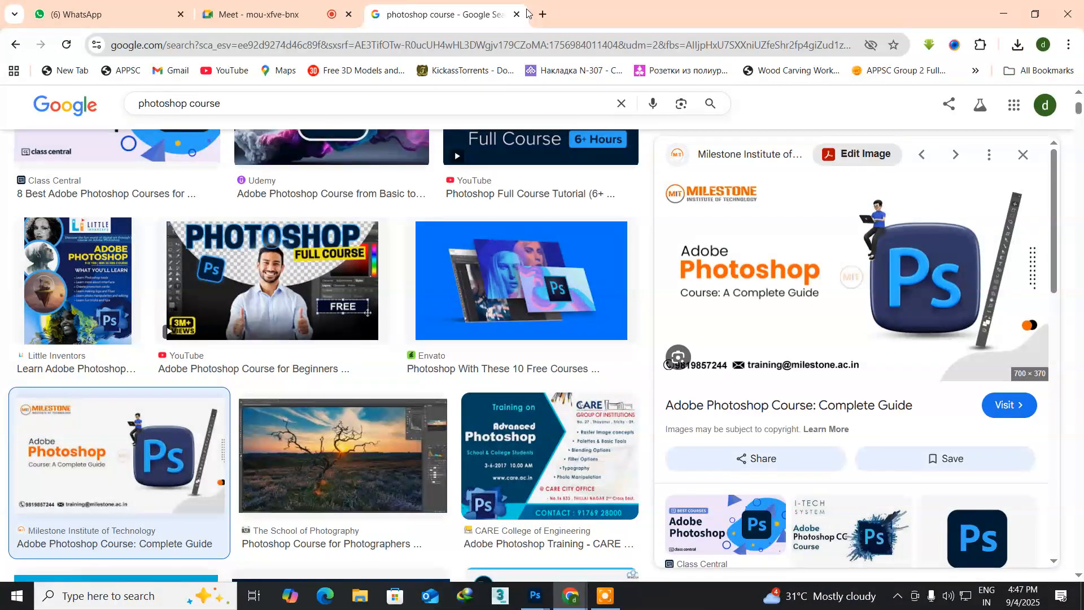
{"action": "scroll", "coordinate": [437, 255], "scroll_direction": "up", "scroll_amount": 4}
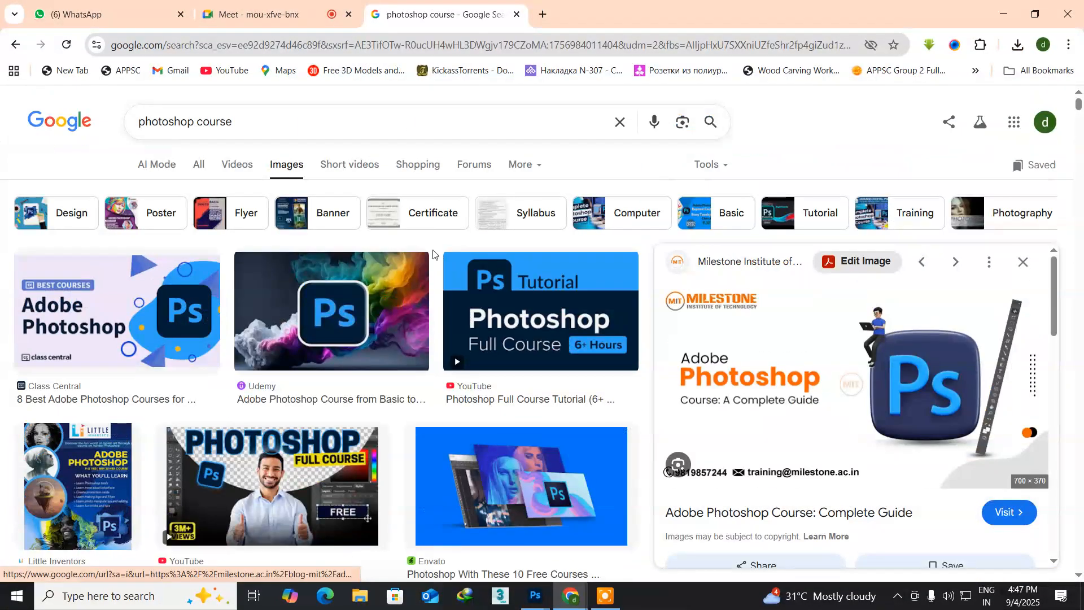
{"action": "left_click", "coordinate": [200, 167]}
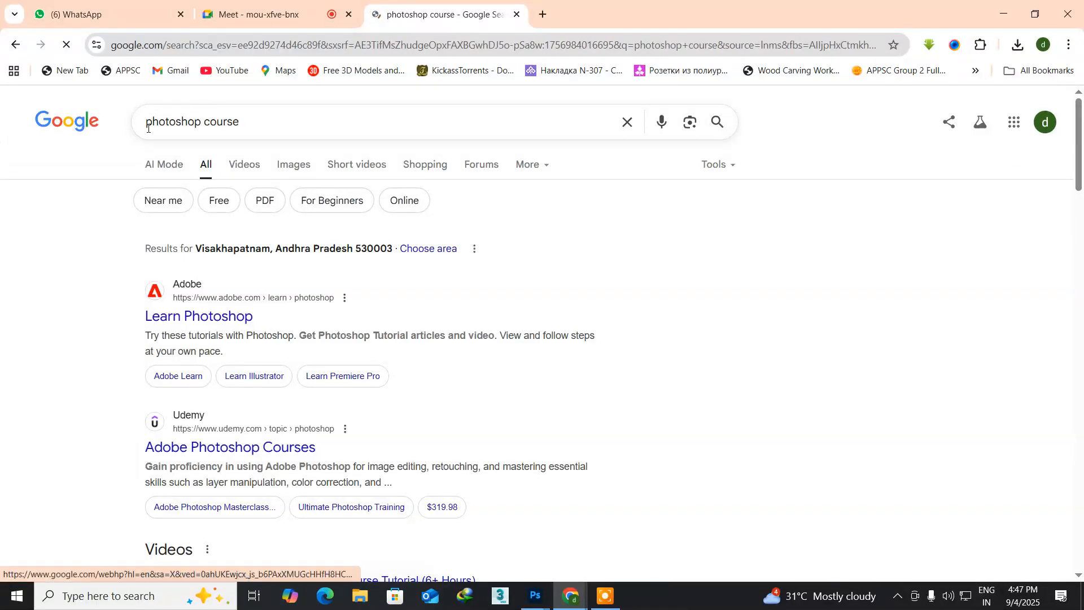
{"action": "left_click_drag", "start_coordinate": [256, 125], "coordinate": [103, 123]}
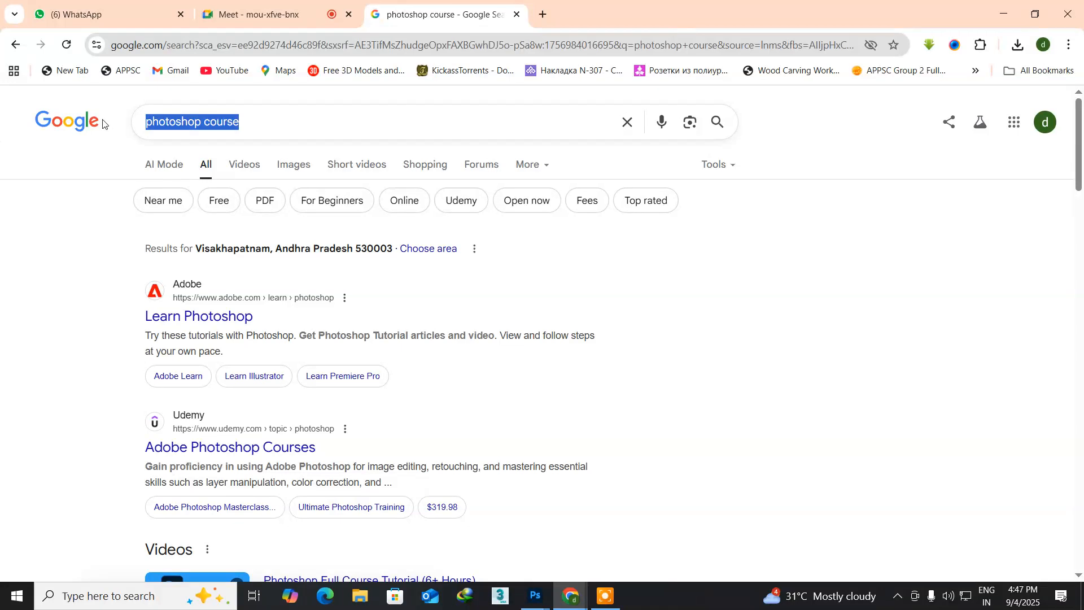
{"action": "type", "text": "d"}
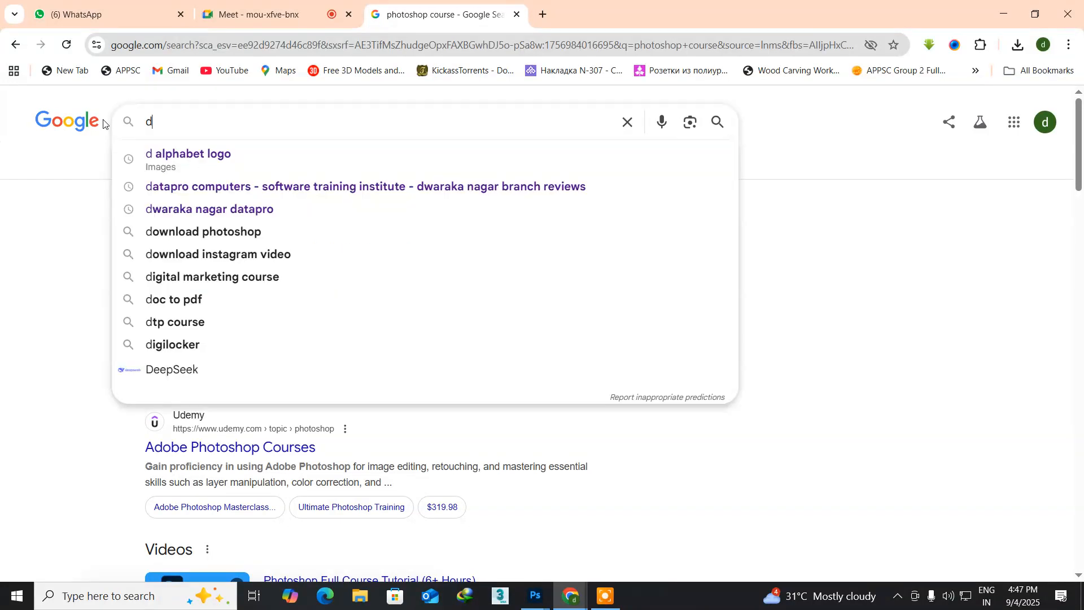
{"action": "type", "text": "warak"}
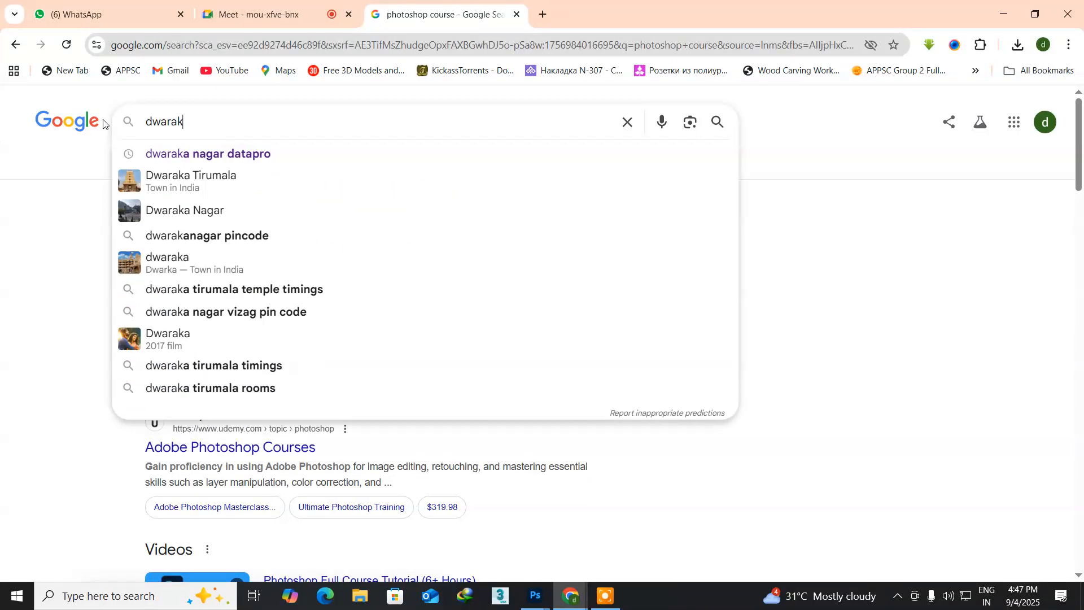
{"action": "type", "text": "anage d"}
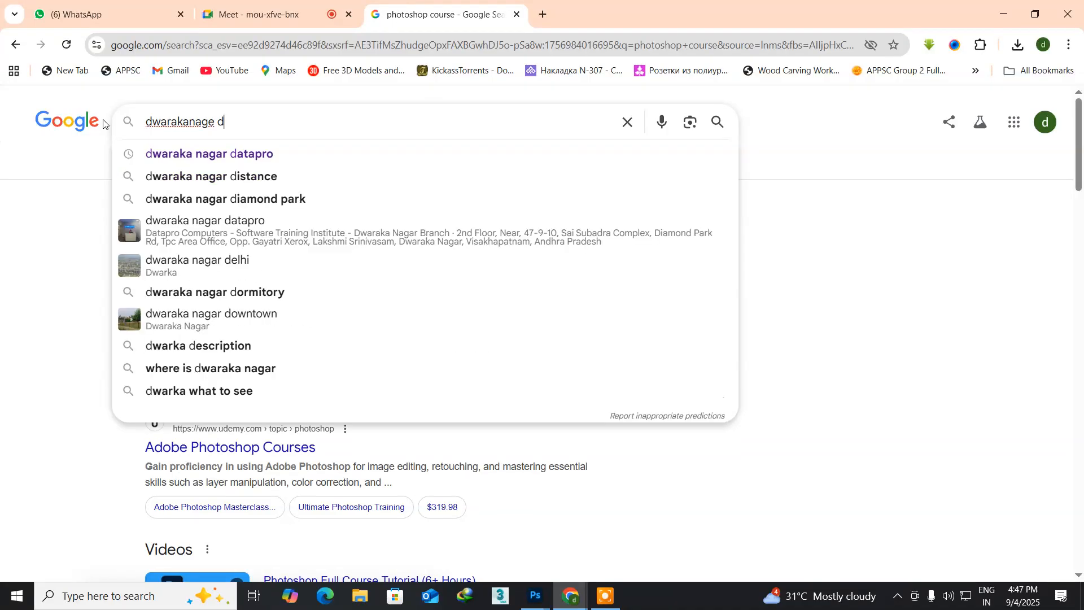
{"action": "type", "text": "atapro"}
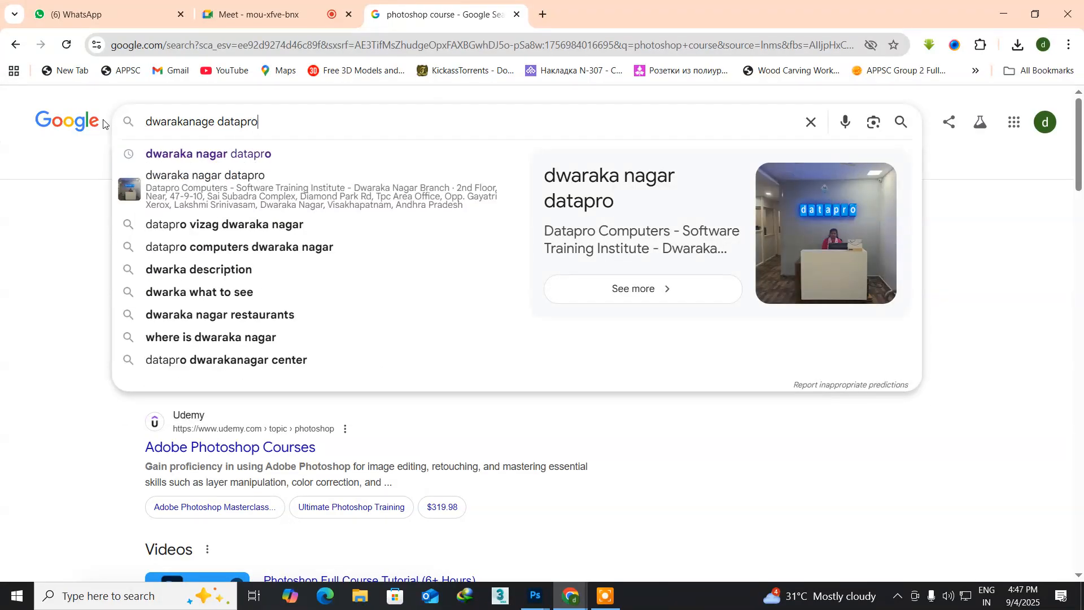
{"action": "type", "text": " add"}
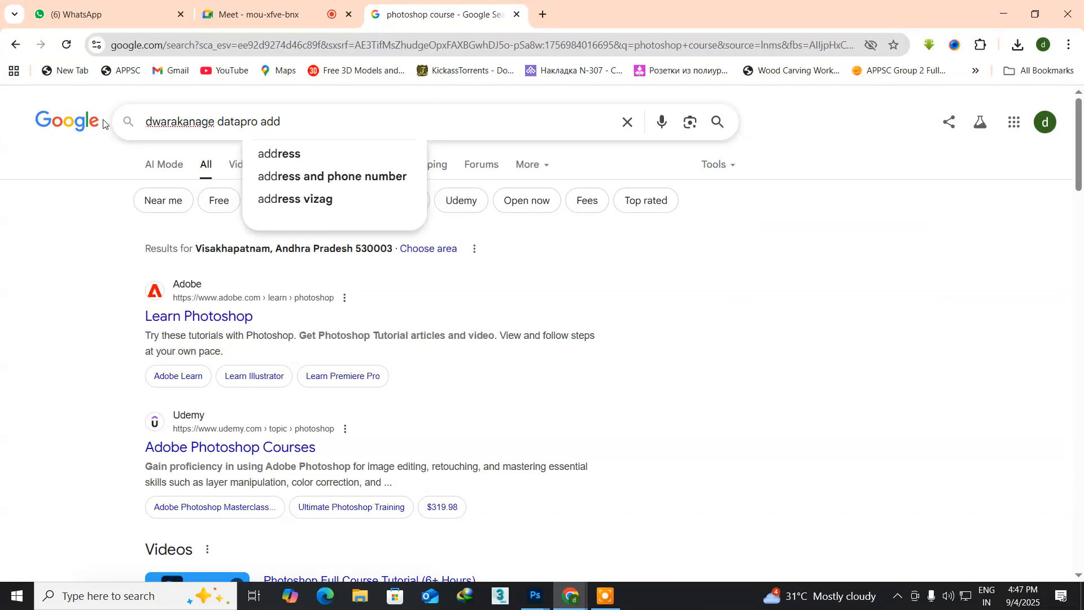
{"action": "type", "text": "ress"}
{"action": "key", "text": "Return"}
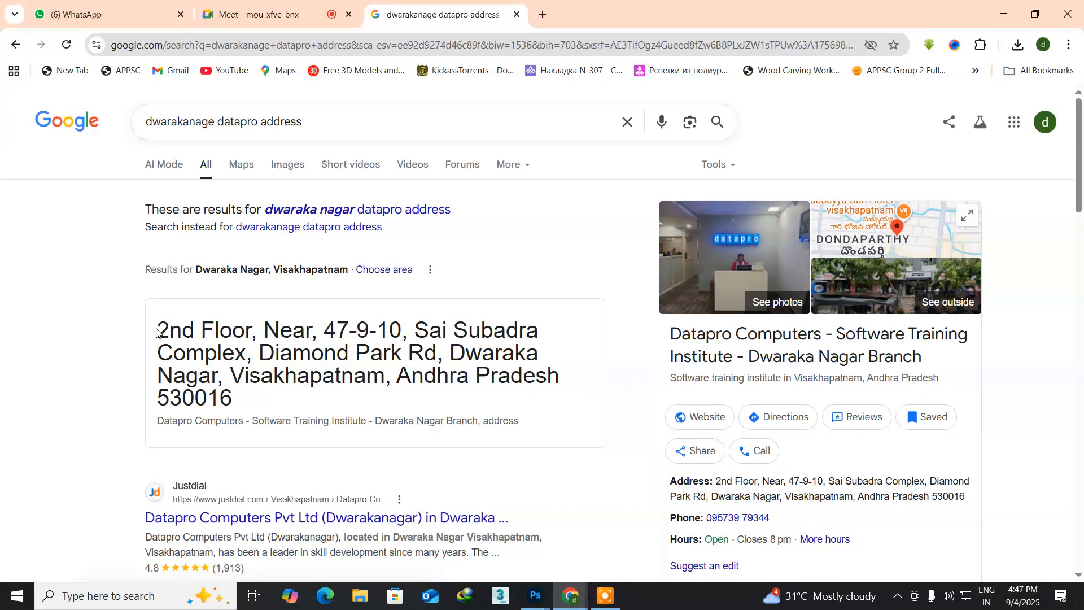
Step: Copy the institute's full postal address from the search result and return to the page design in Photoshop
{"action": "left_click_drag", "start_coordinate": [160, 329], "coordinate": [292, 398]}
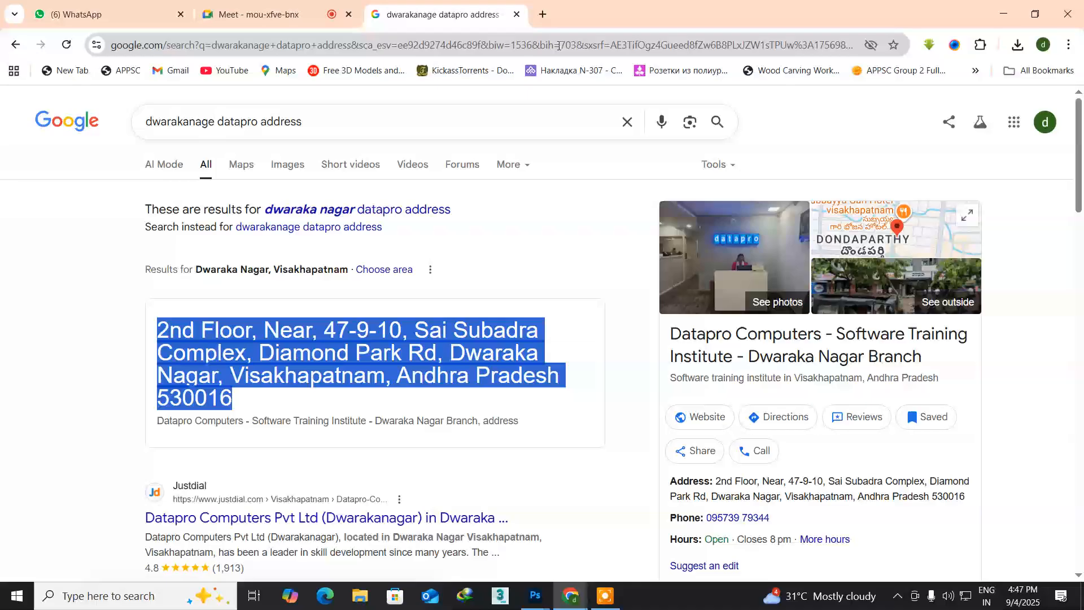
{"action": "left_click", "coordinate": [576, 592]}
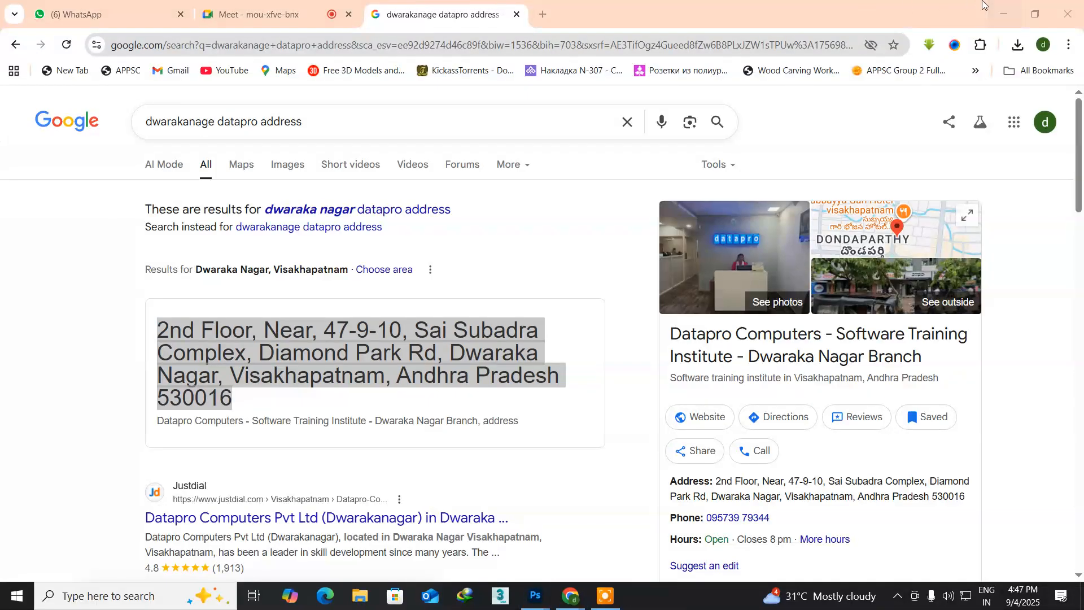
{"action": "left_click", "coordinate": [1028, 18]}
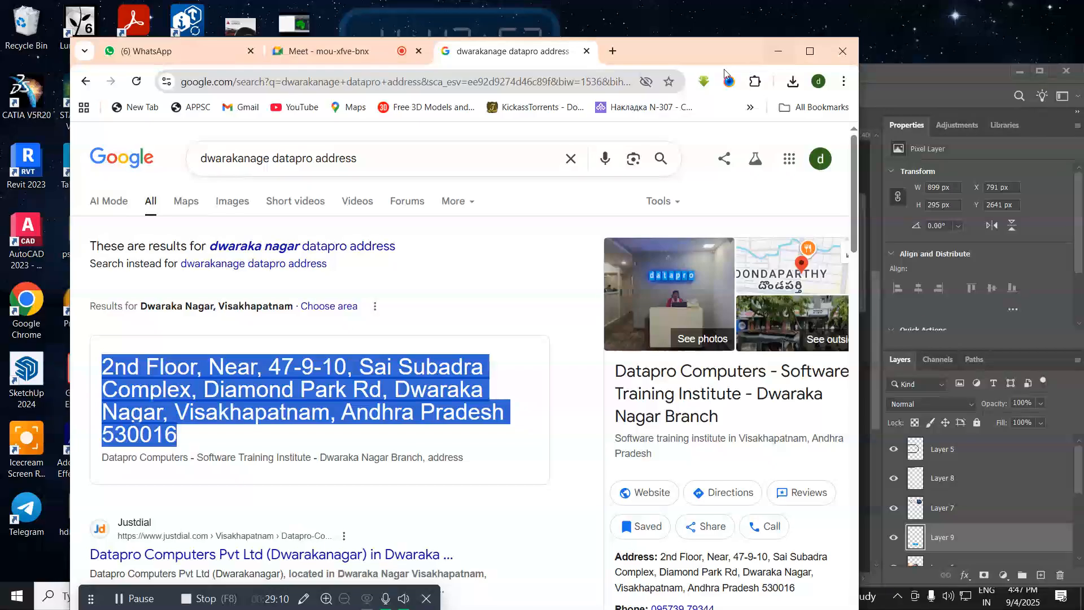
{"action": "left_click", "coordinate": [779, 51]}
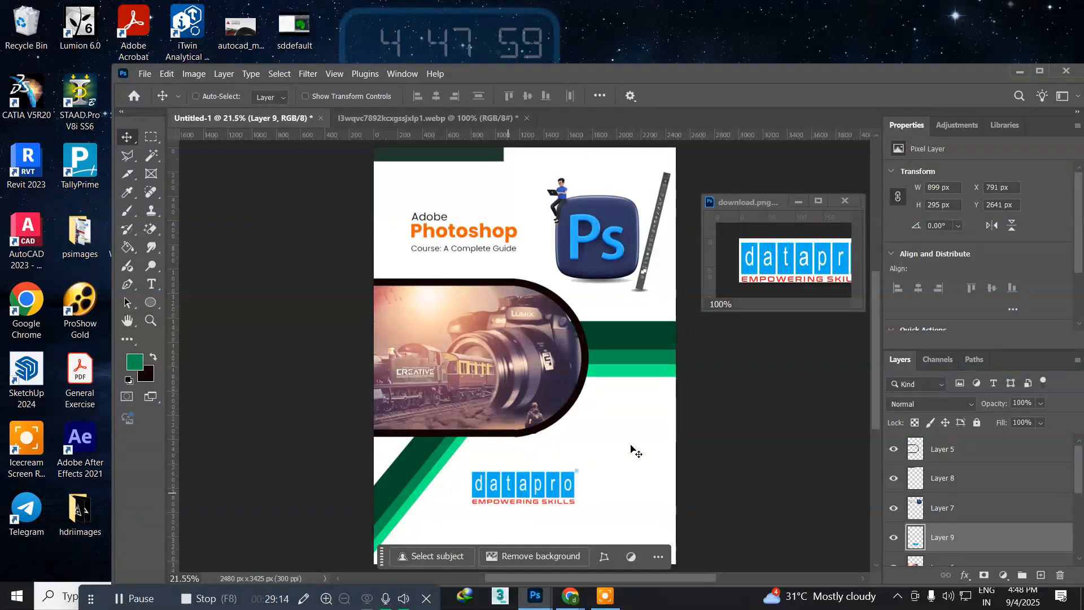
Step: Create a horizontal paragraph text box below the datapro logo, spanning most of the white area, and paste the copied address into it
{"action": "left_click_drag", "start_coordinate": [872, 319], "coordinate": [880, 351]}
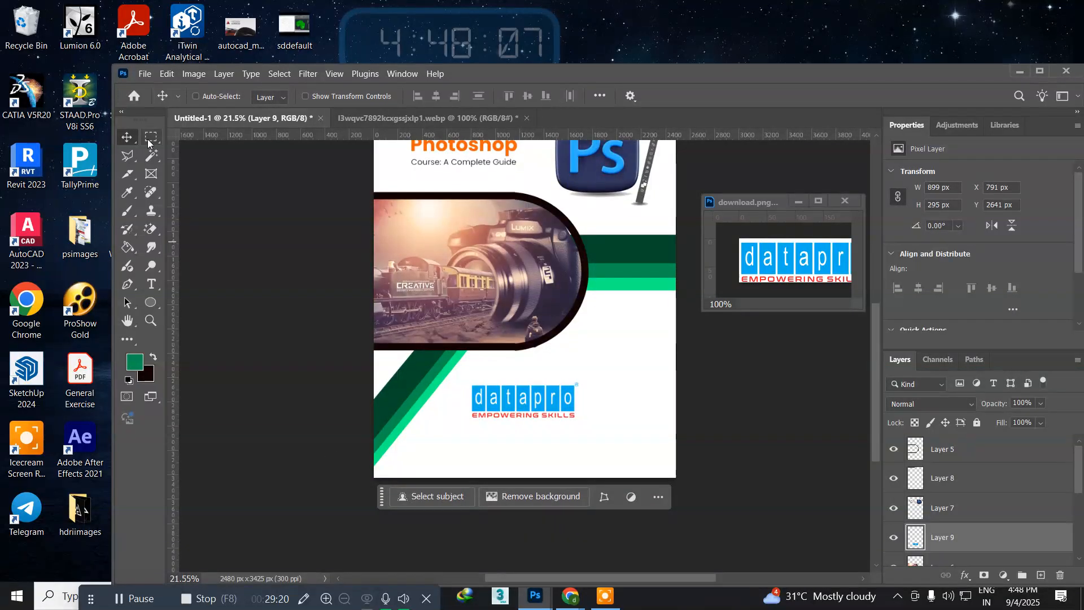
{"action": "left_click", "coordinate": [152, 283]}
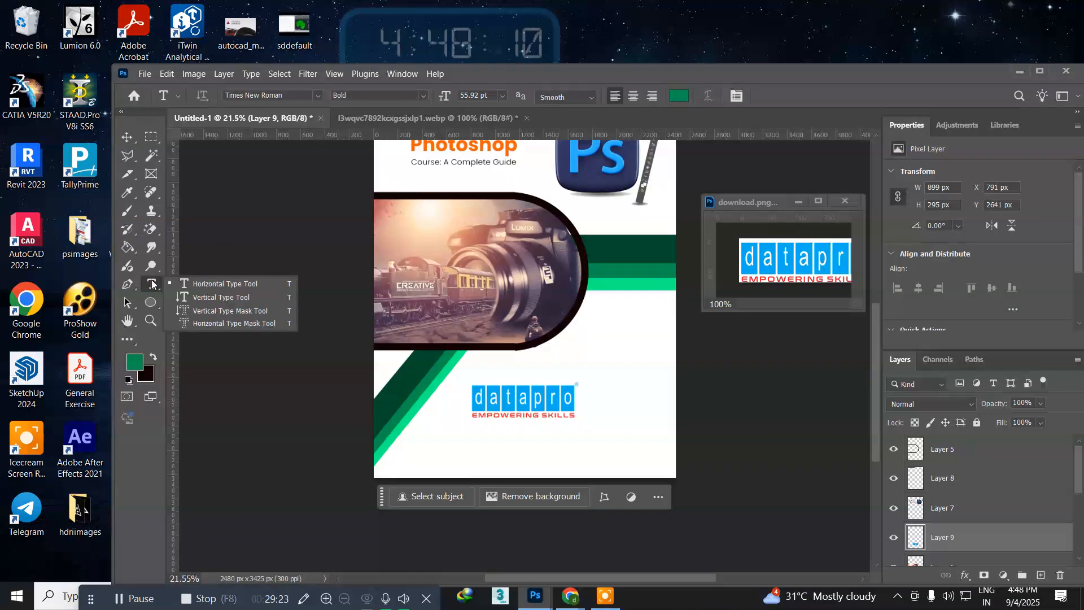
{"action": "left_click", "coordinate": [191, 285]}
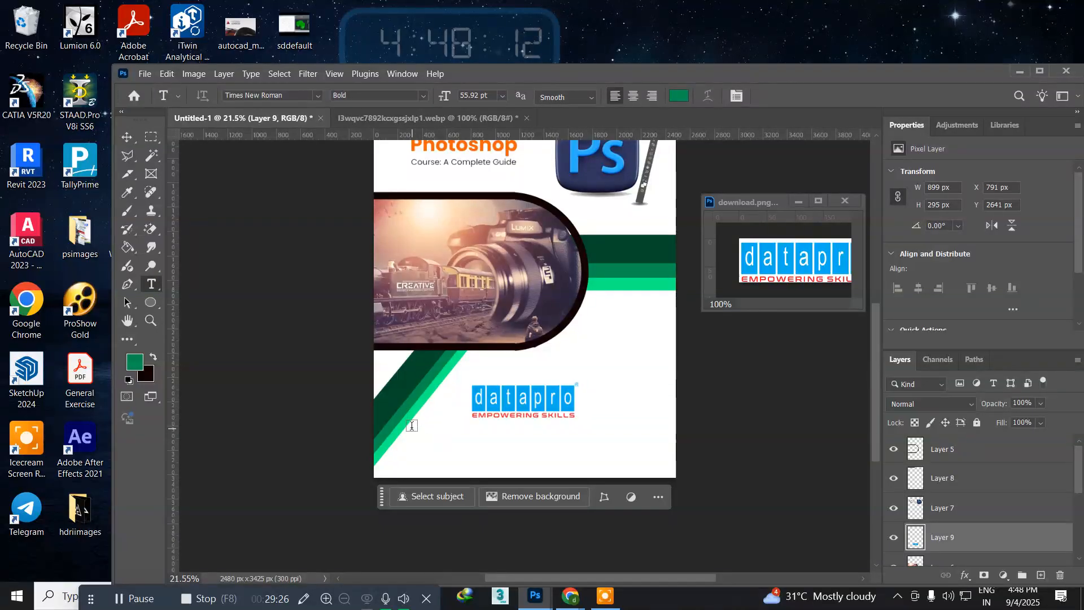
{"action": "left_click_drag", "start_coordinate": [411, 427], "coordinate": [667, 467]}
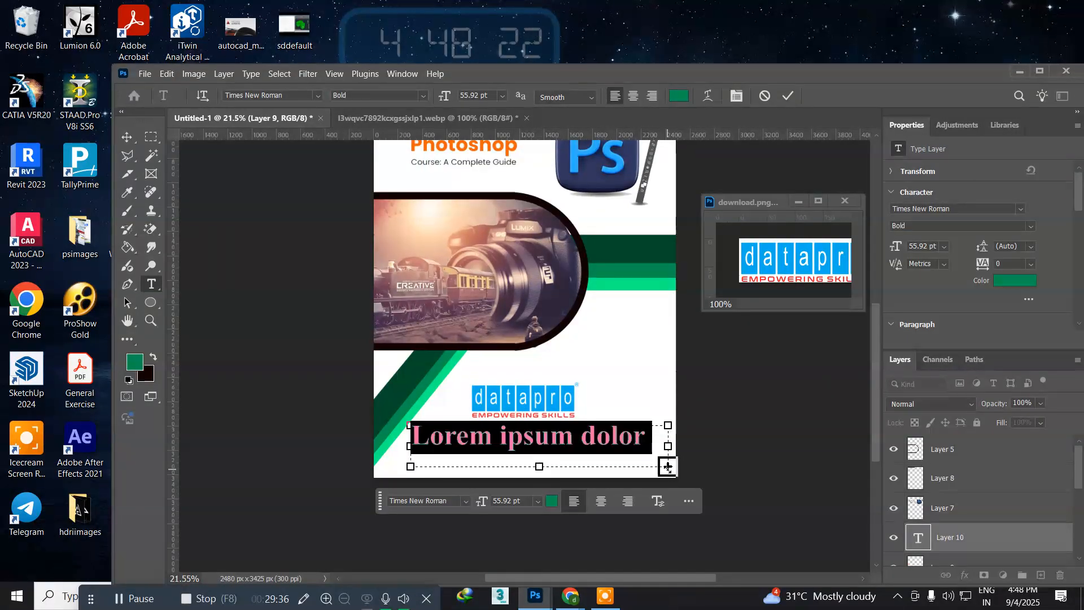
{"action": "key", "text": "ctrl"}
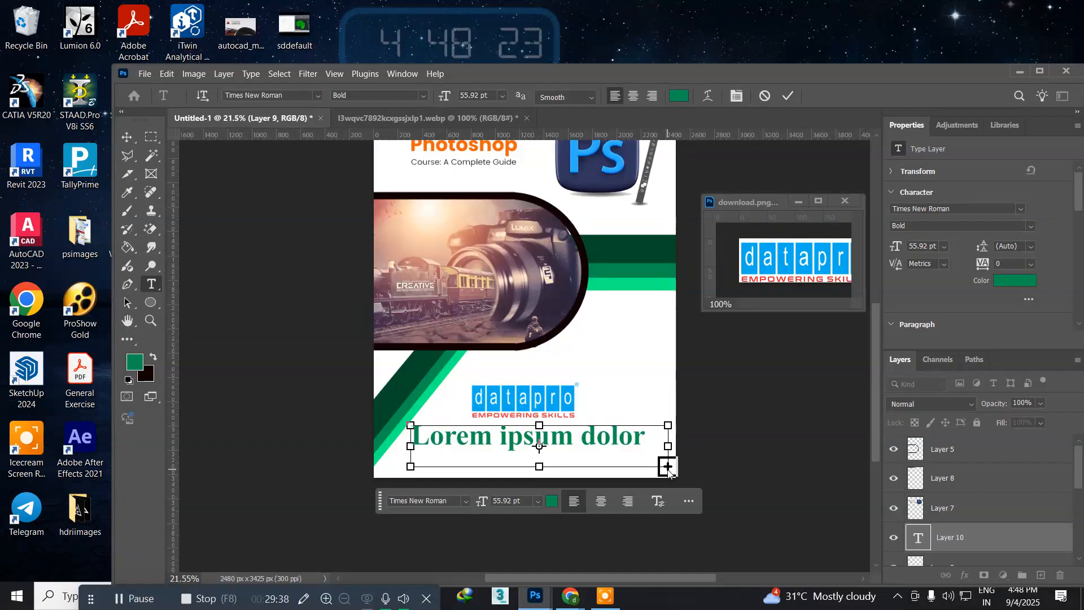
{"action": "type", "text": "2nd Floor, Near,"}
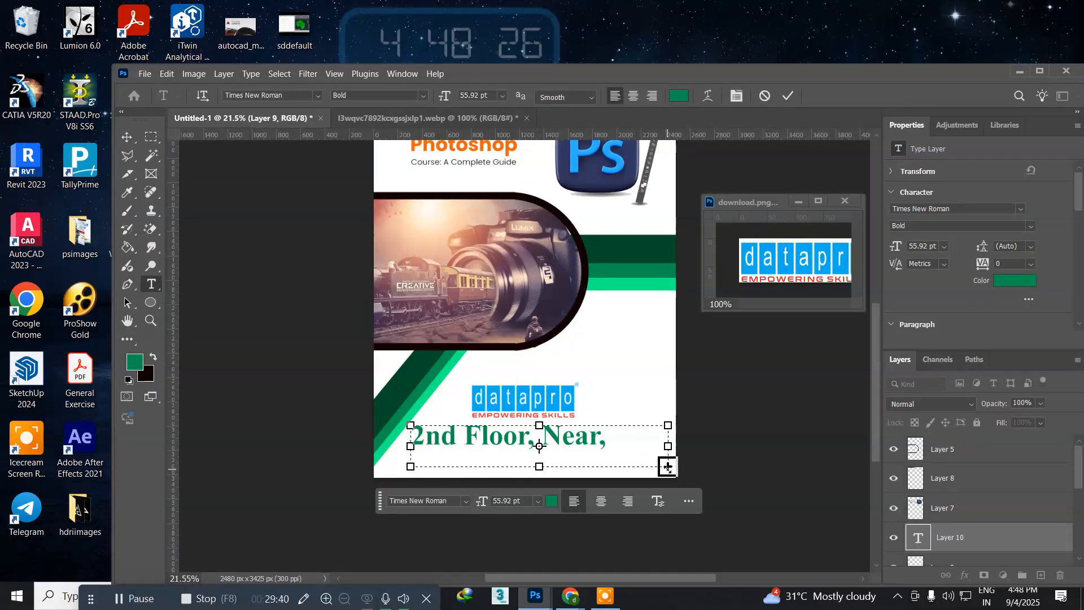
Step: Recolor the whole address text to a near-black green and set its font size to 12 pt
{"action": "key", "text": "ctrl+a"}
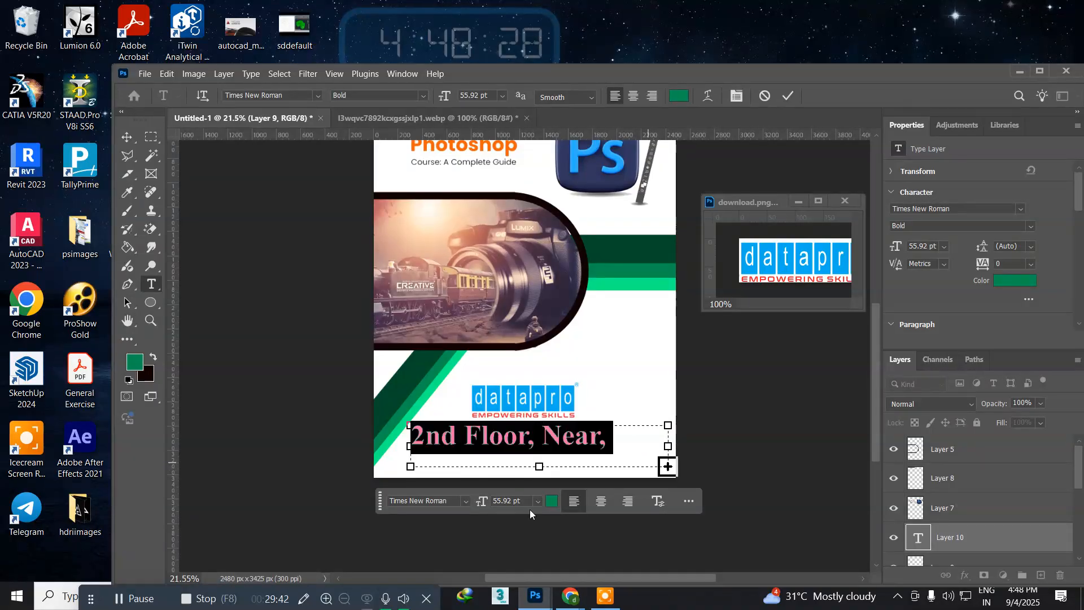
{"action": "left_click", "coordinate": [134, 367]}
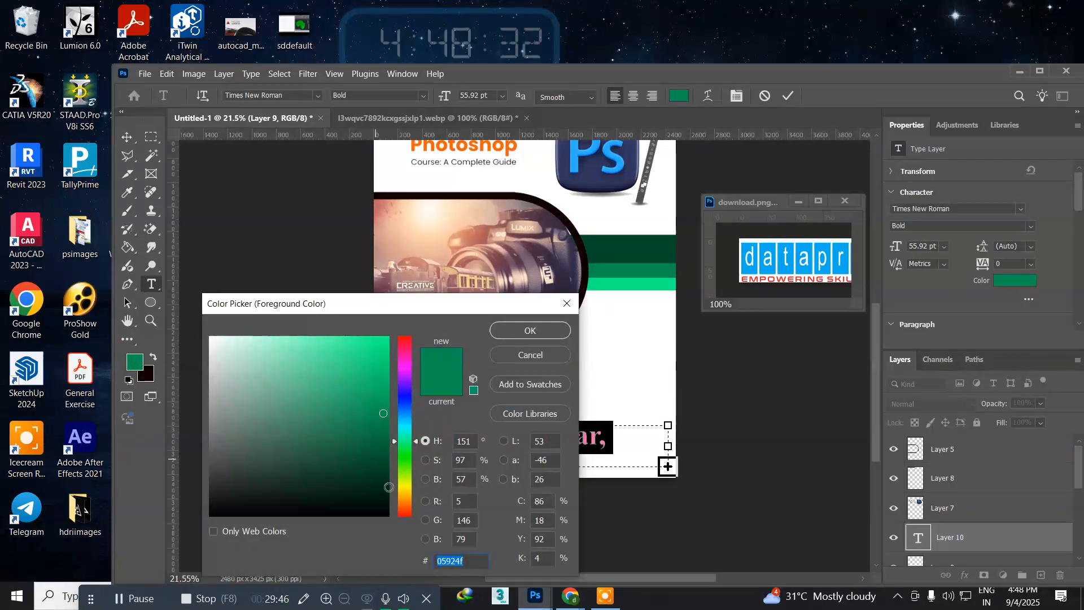
{"action": "left_click", "coordinate": [380, 503]}
{"action": "left_click", "coordinate": [516, 329]}
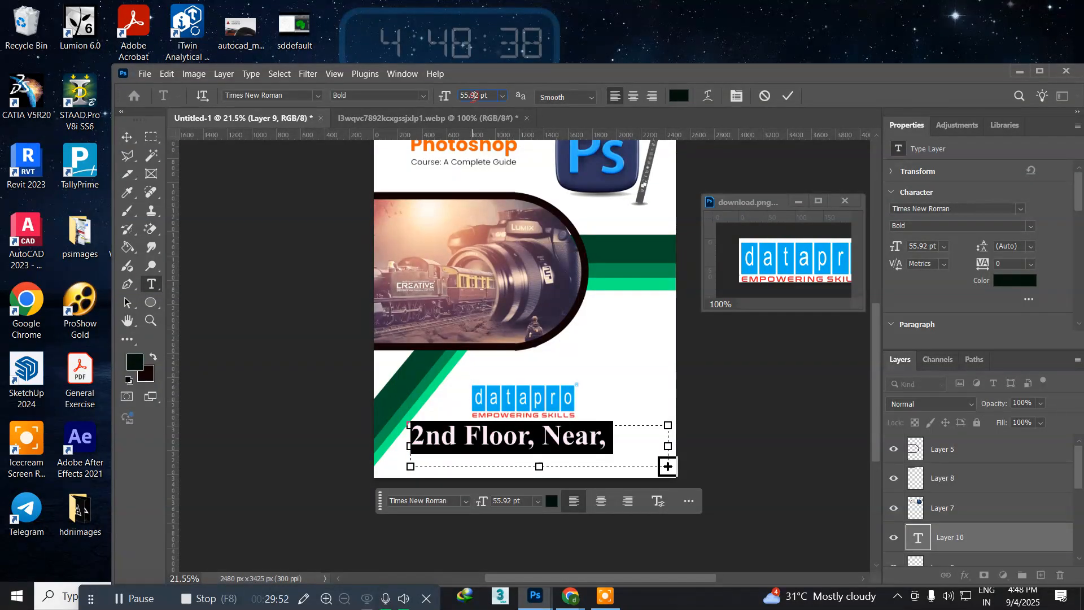
{"action": "type", "text": "12"}
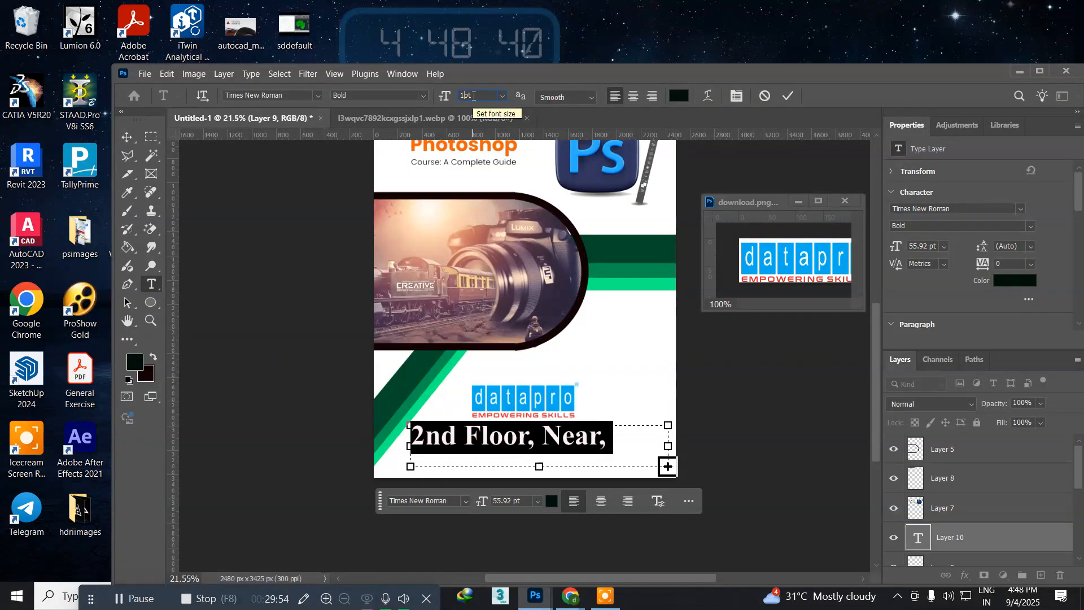
{"action": "key", "text": "Return"}
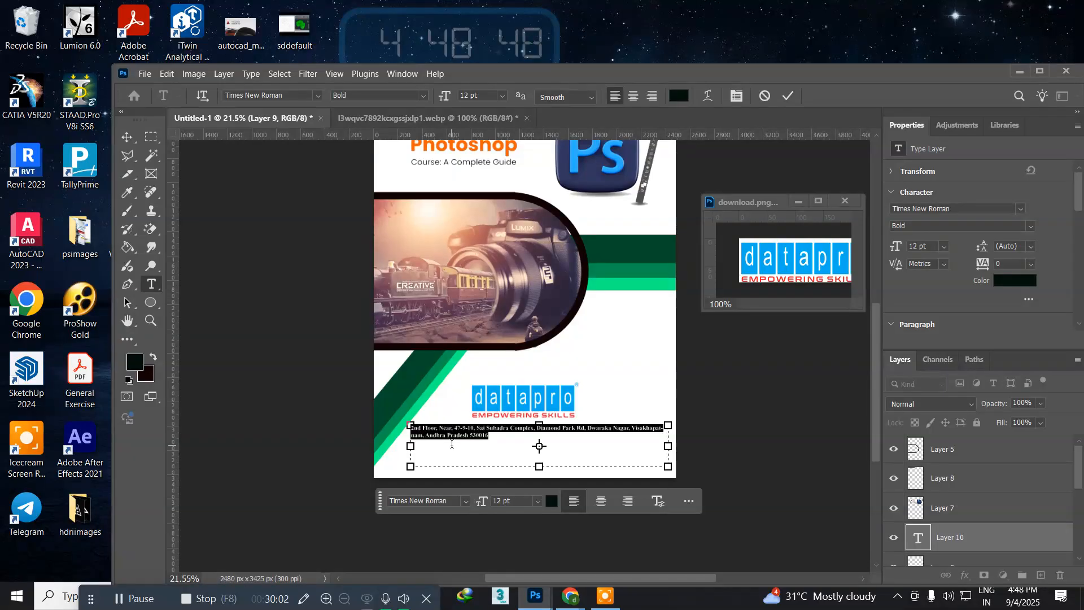
Step: Split the address into three lines, breaking before the road name and before the city, and remove the third line's leading space
{"action": "key", "text": "ctrl+plus"}
{"action": "key", "text": "ctrl+plus"}
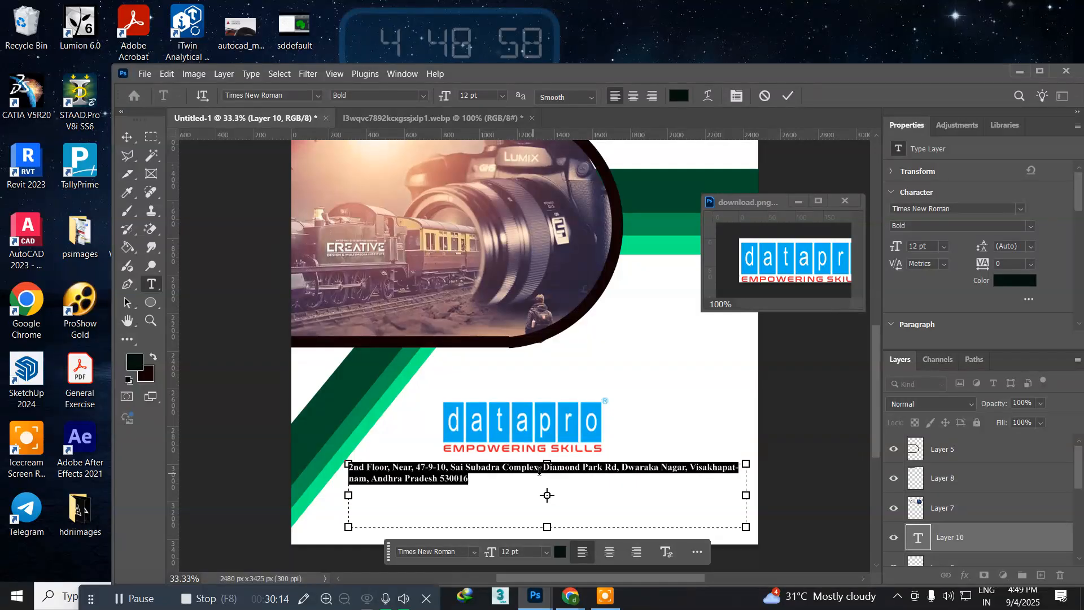
{"action": "key", "text": "Right"}
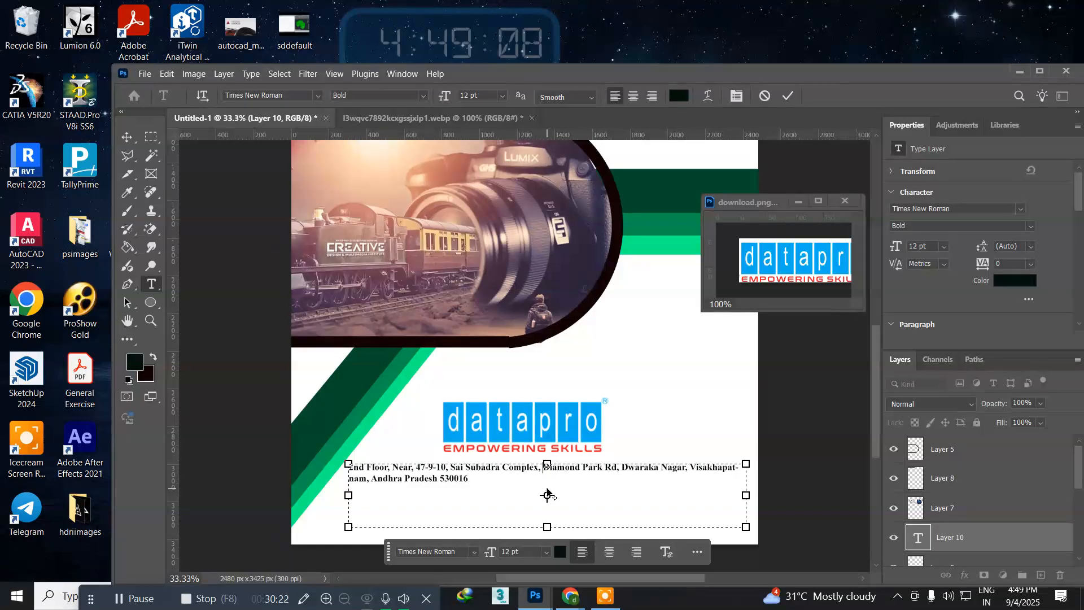
{"action": "key", "text": "Return"}
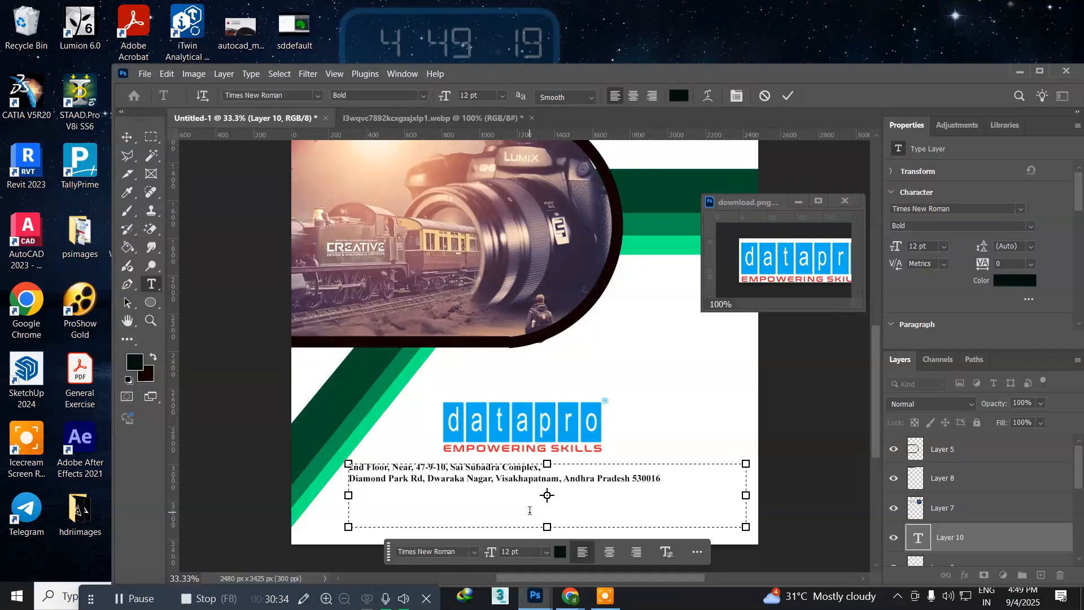
{"action": "key", "text": "Return"}
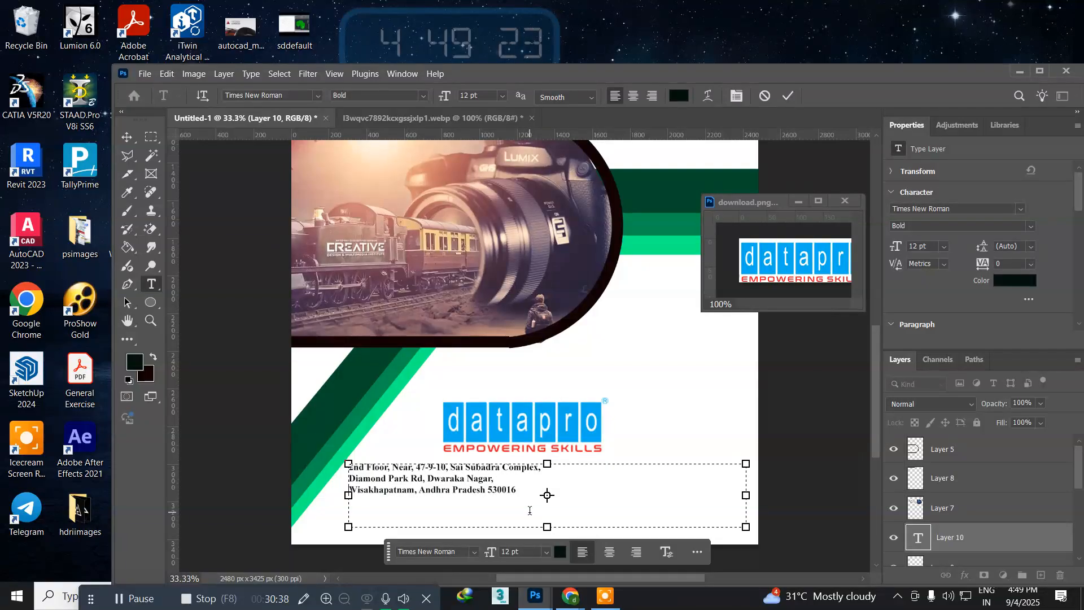
{"action": "key", "text": "Delete"}
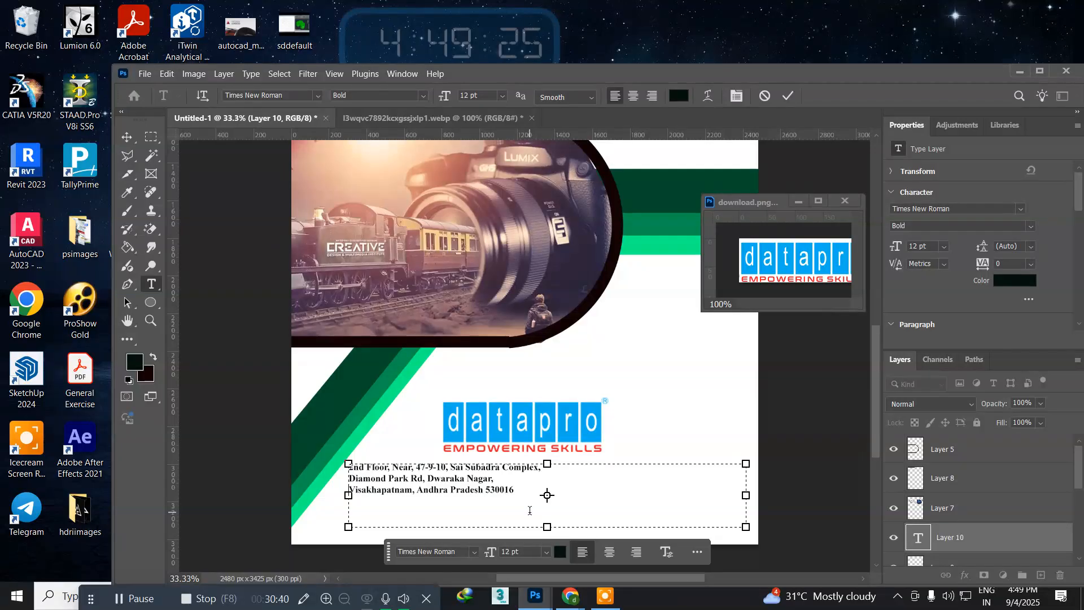
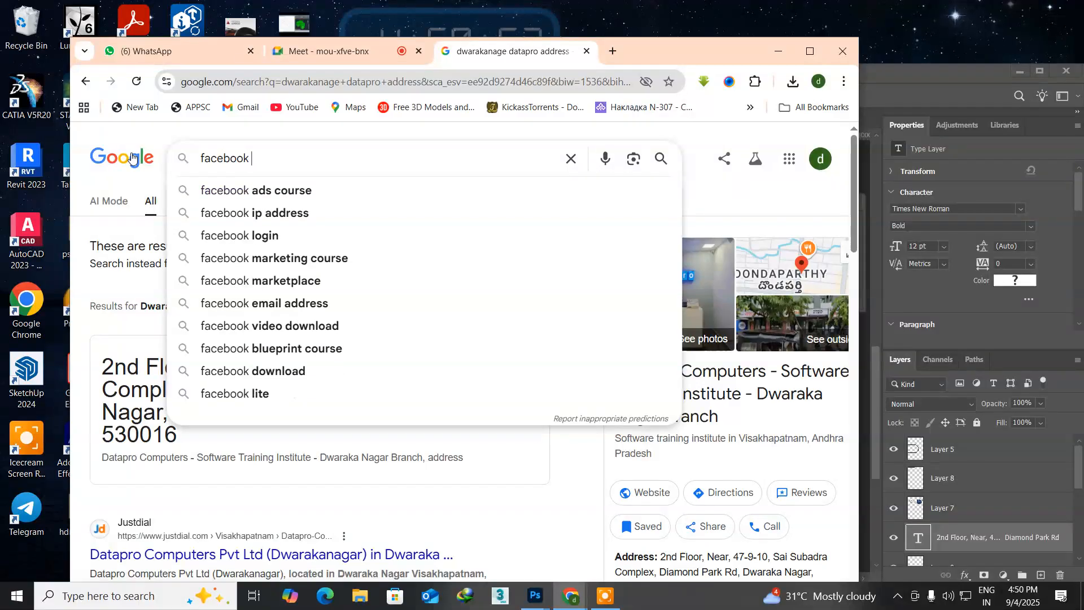
Step: Search Google Images for "facebook logo" and save the first Freepik result, a blue circle with a white f, to the Desktop as a JPG
{"action": "key", "text": "Return"}
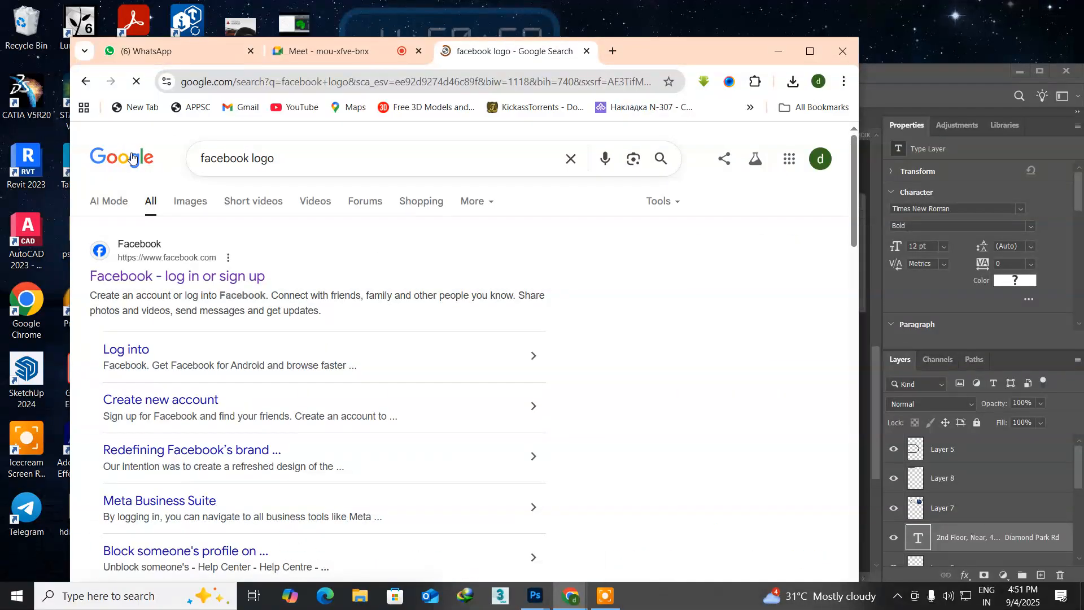
{"action": "left_click", "coordinate": [187, 209]}
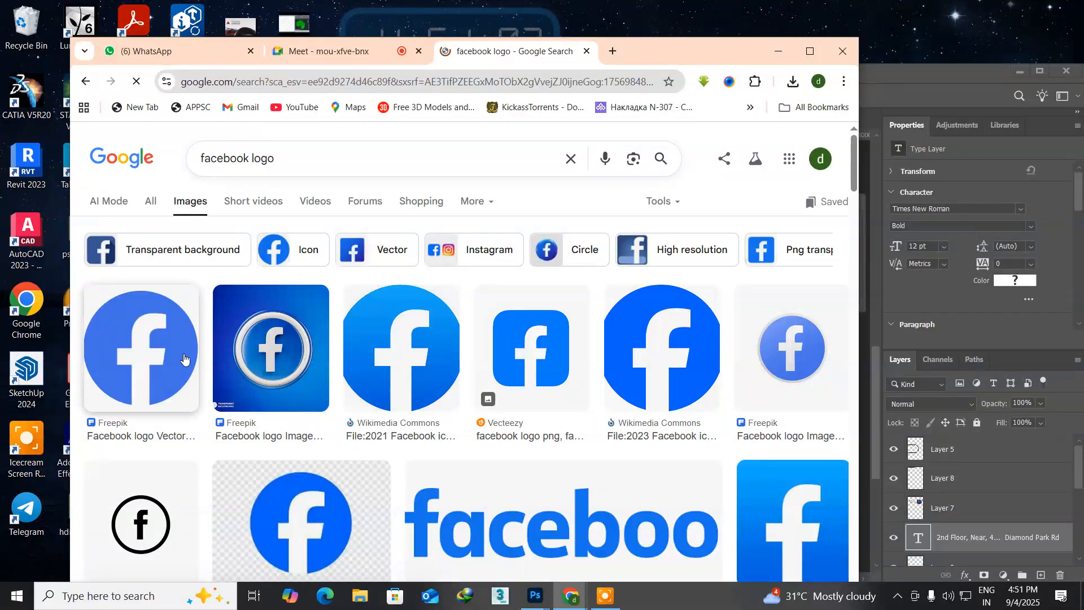
{"action": "left_click", "coordinate": [131, 354]}
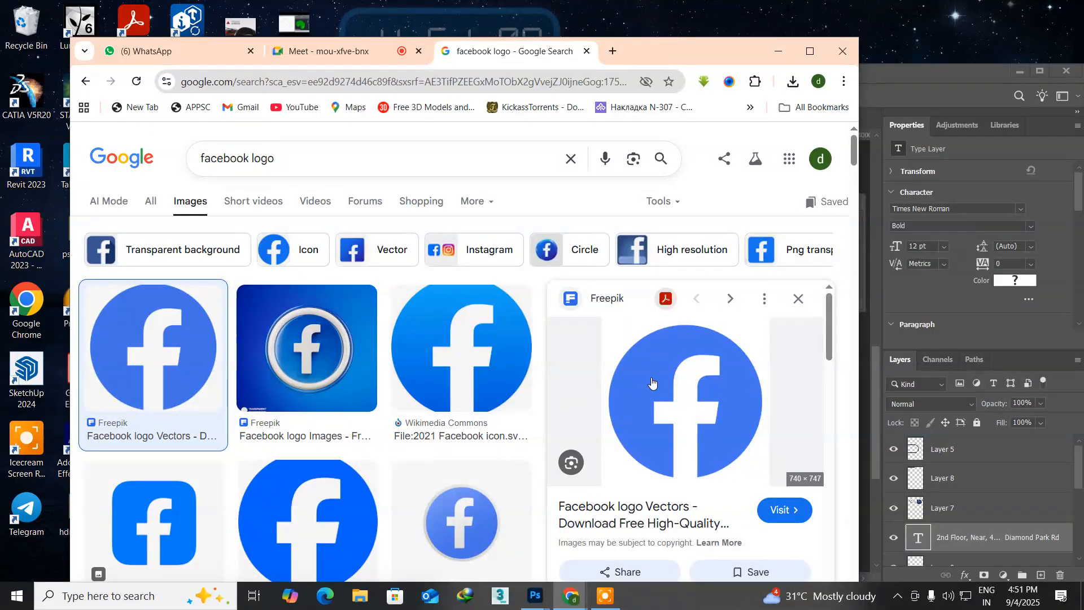
{"action": "right_click", "coordinate": [653, 376]}
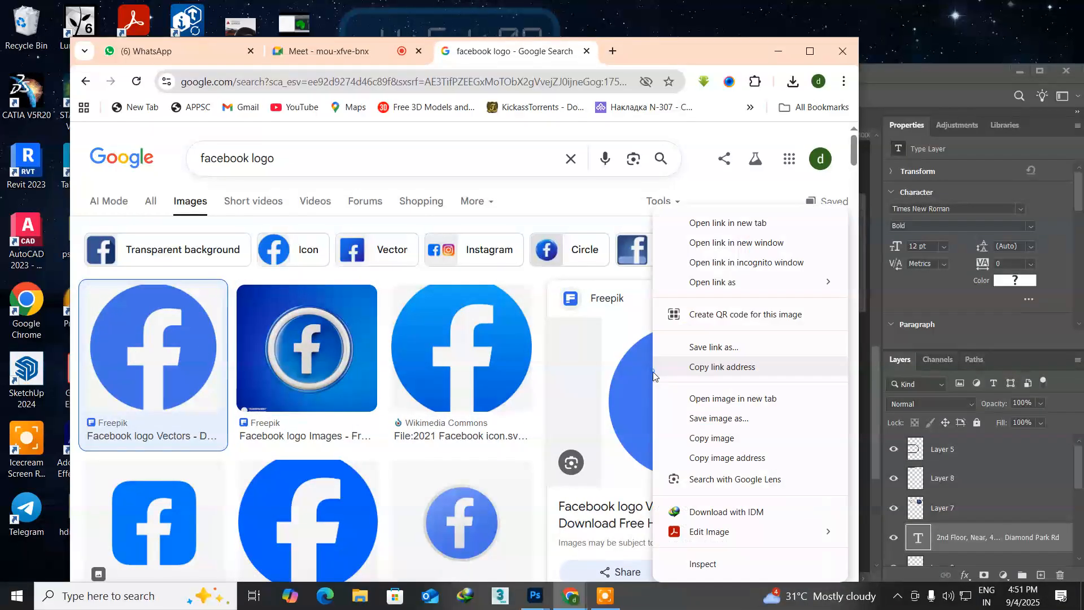
{"action": "left_click", "coordinate": [674, 418]}
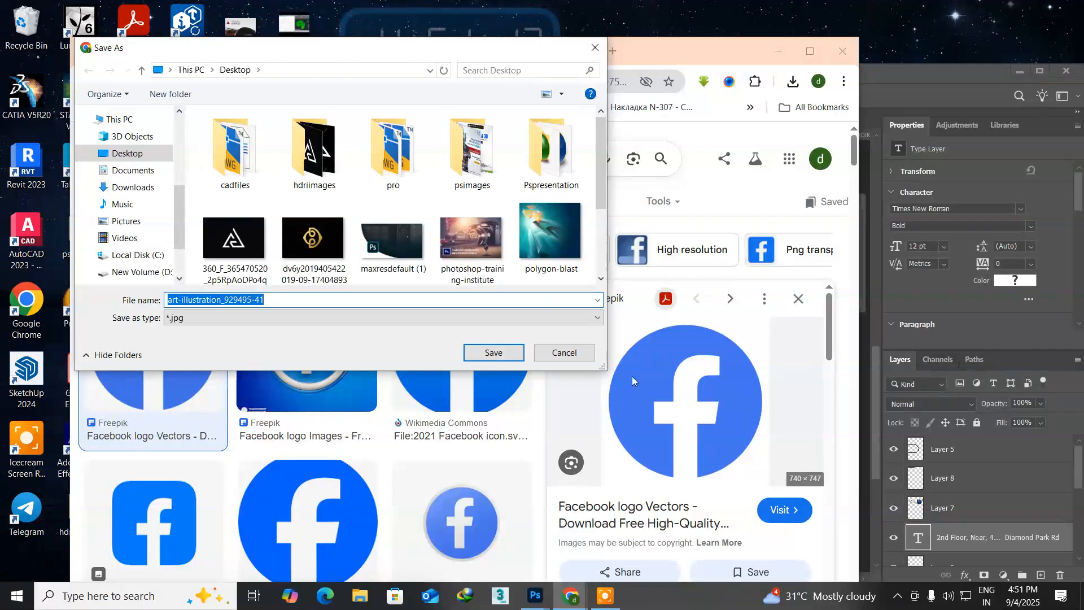
{"action": "left_click", "coordinate": [493, 353]}
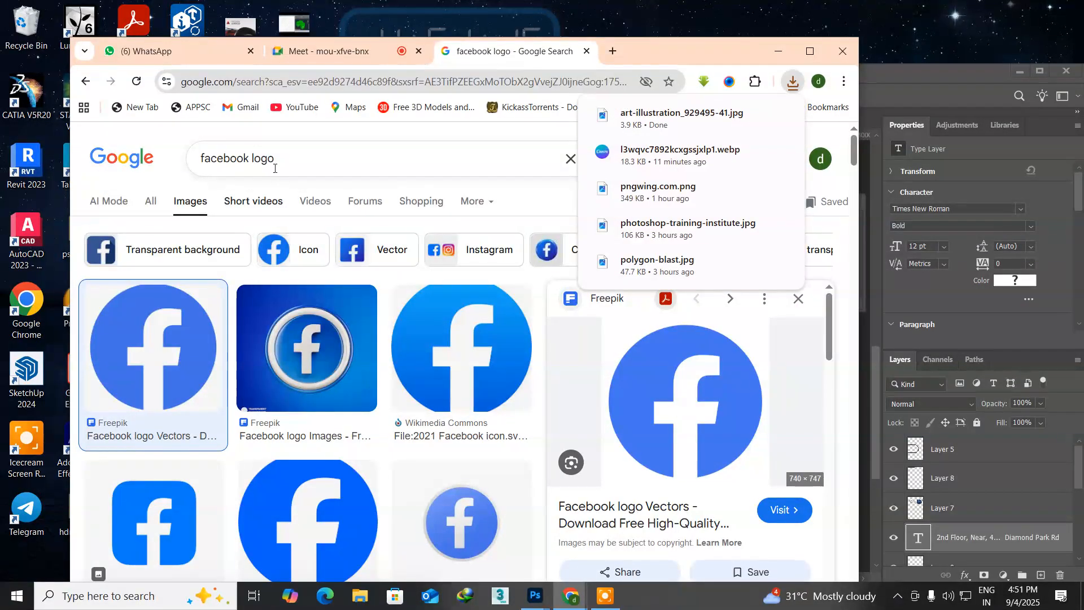
Step: Search Google Images for the Instagram logo and save the first Freepik gradient icon to the Desktop as a JPG
{"action": "left_click", "coordinate": [247, 159]}
{"action": "left_click_drag", "start_coordinate": [249, 159], "coordinate": [164, 161]}
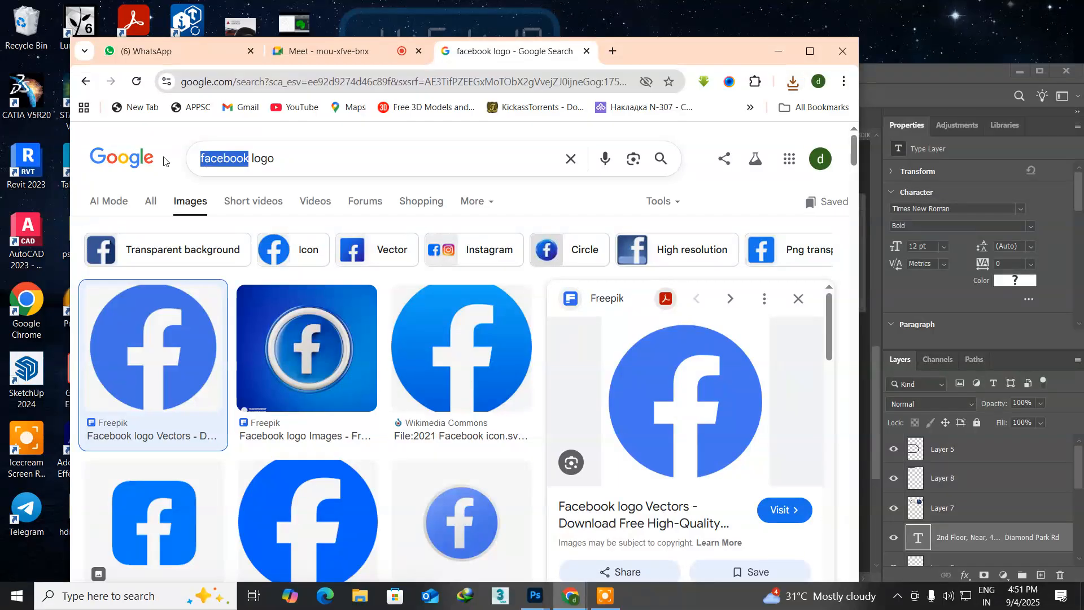
{"action": "type", "text": "i"}
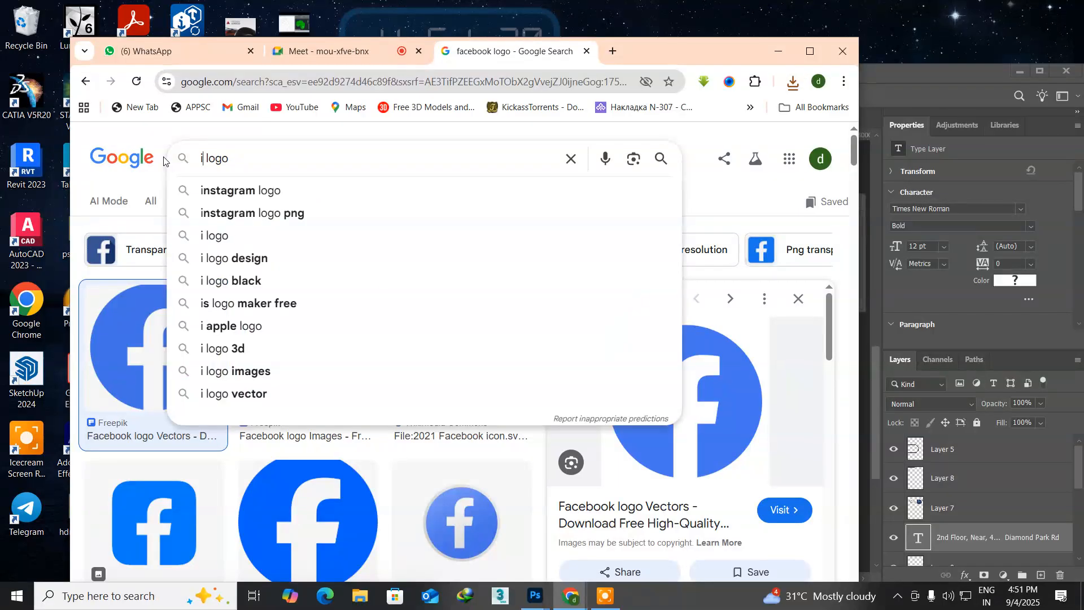
{"action": "type", "text": "stagra"}
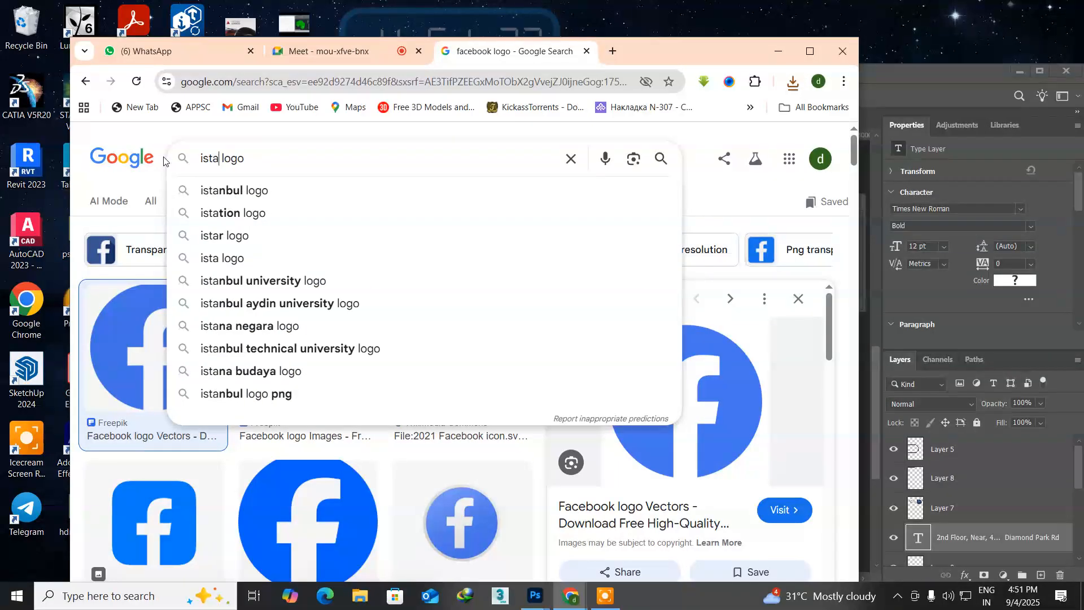
{"action": "type", "text": "m"}
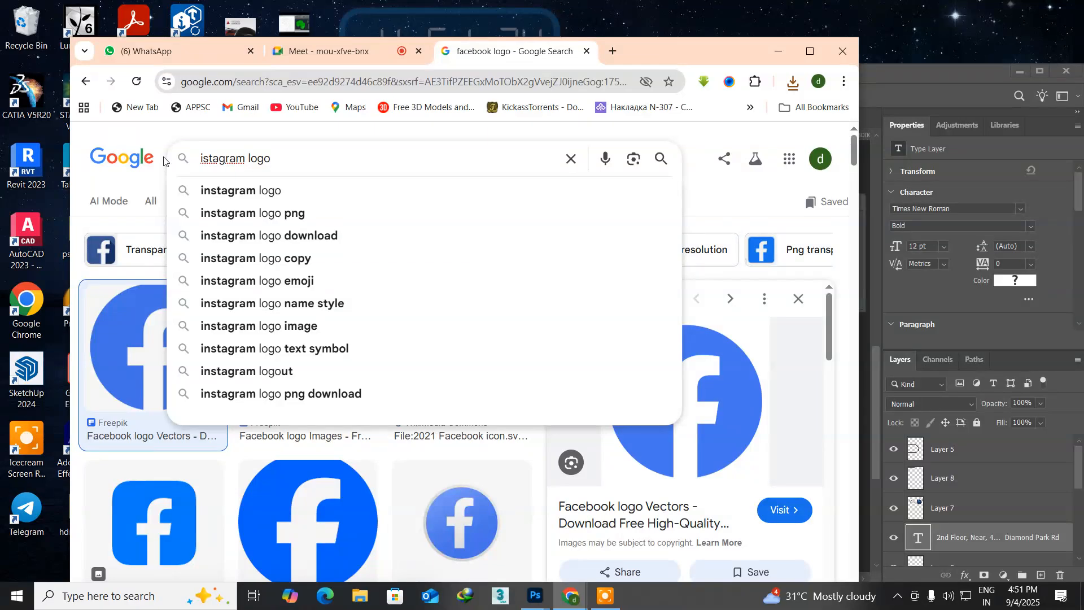
{"action": "key", "text": "Return"}
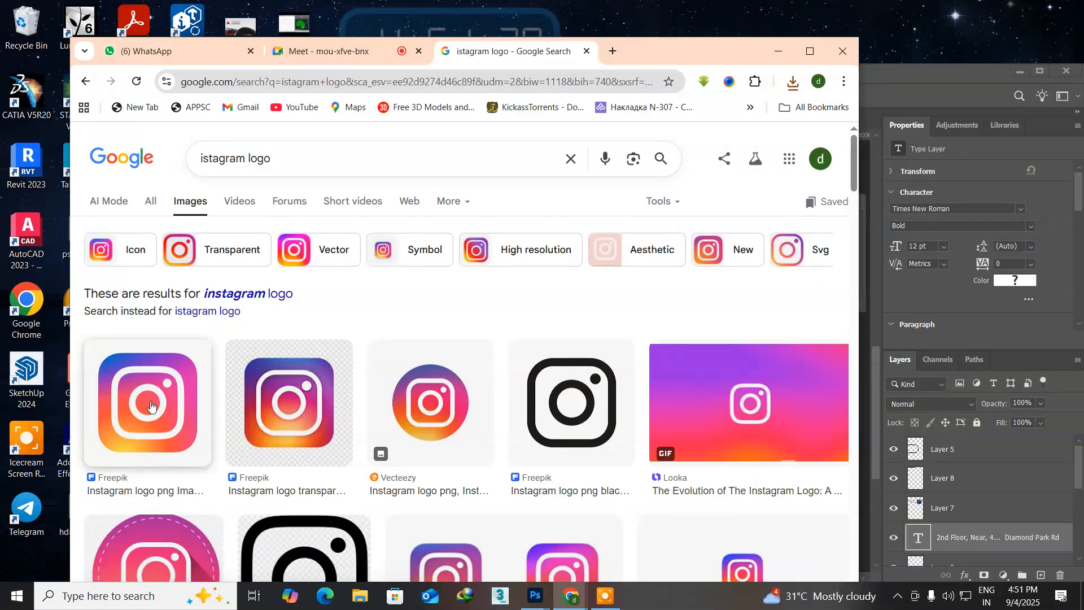
{"action": "left_click", "coordinate": [150, 405]}
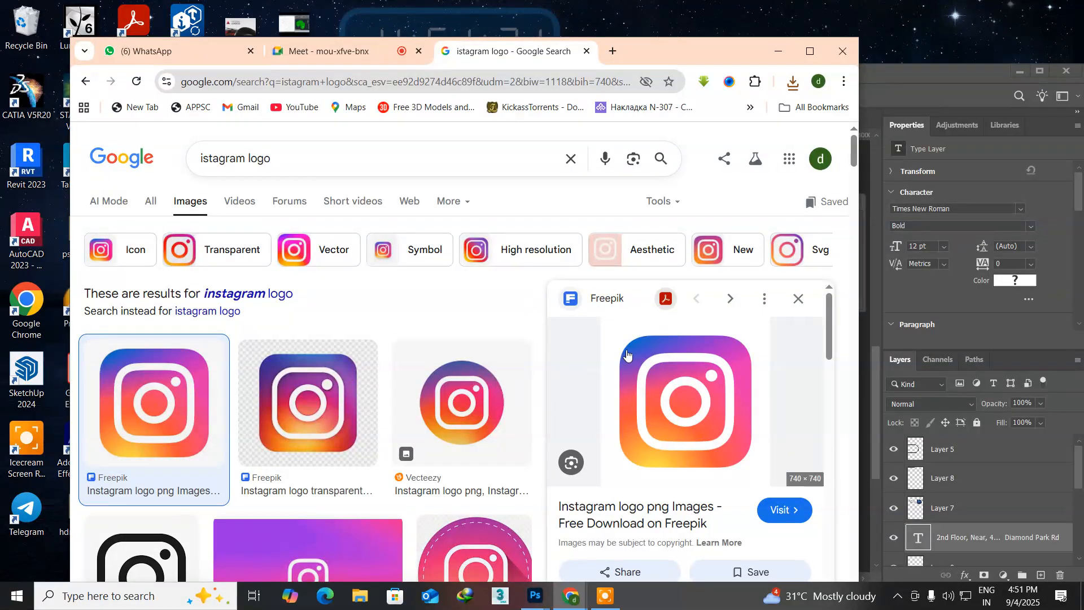
{"action": "right_click", "coordinate": [655, 368]}
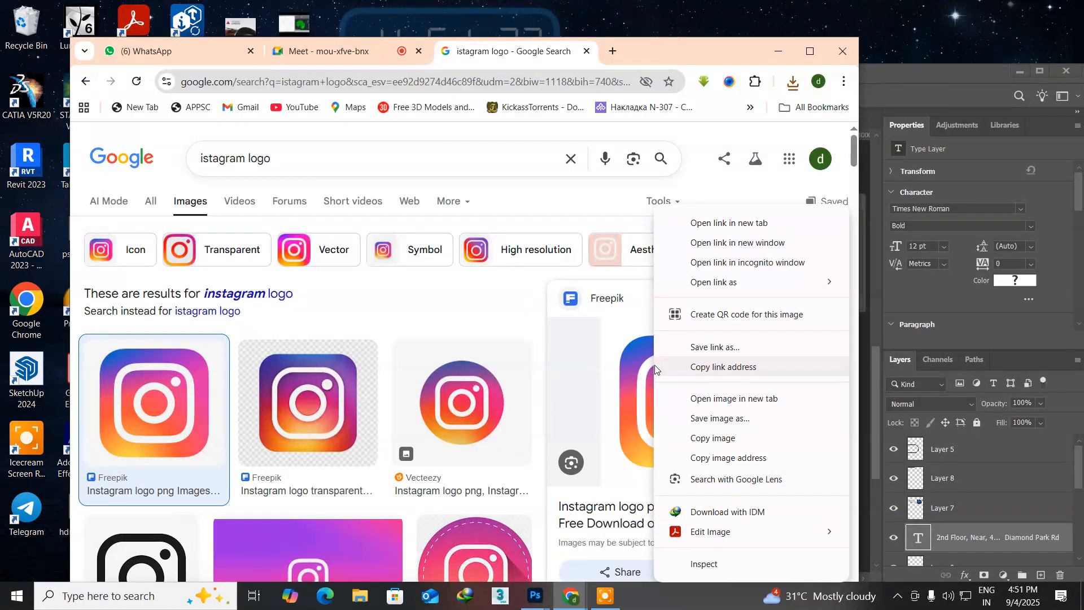
{"action": "left_click", "coordinate": [679, 418]}
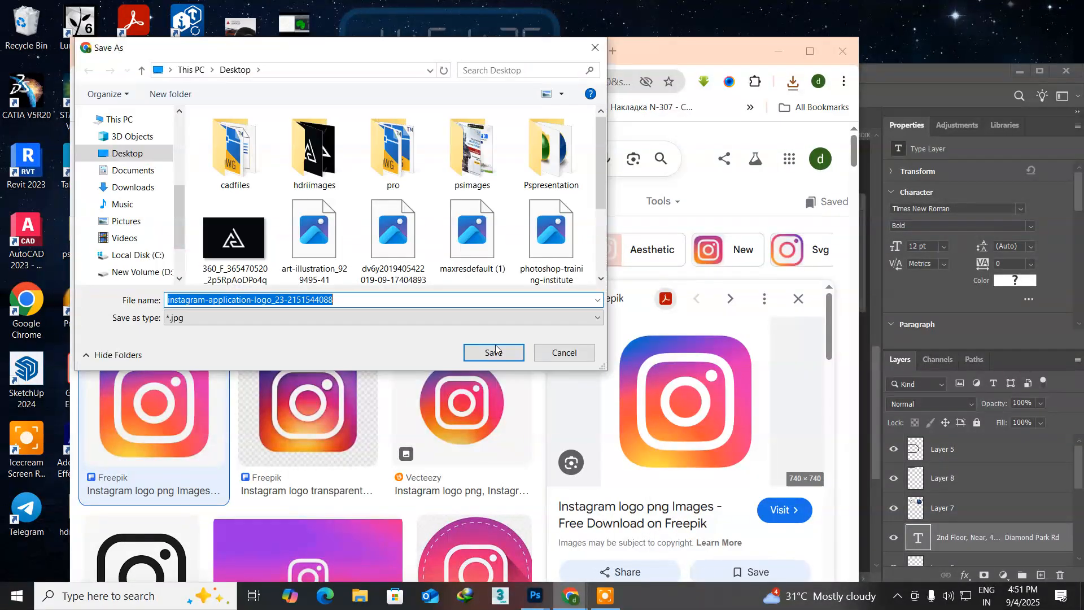
{"action": "left_click", "coordinate": [491, 353]}
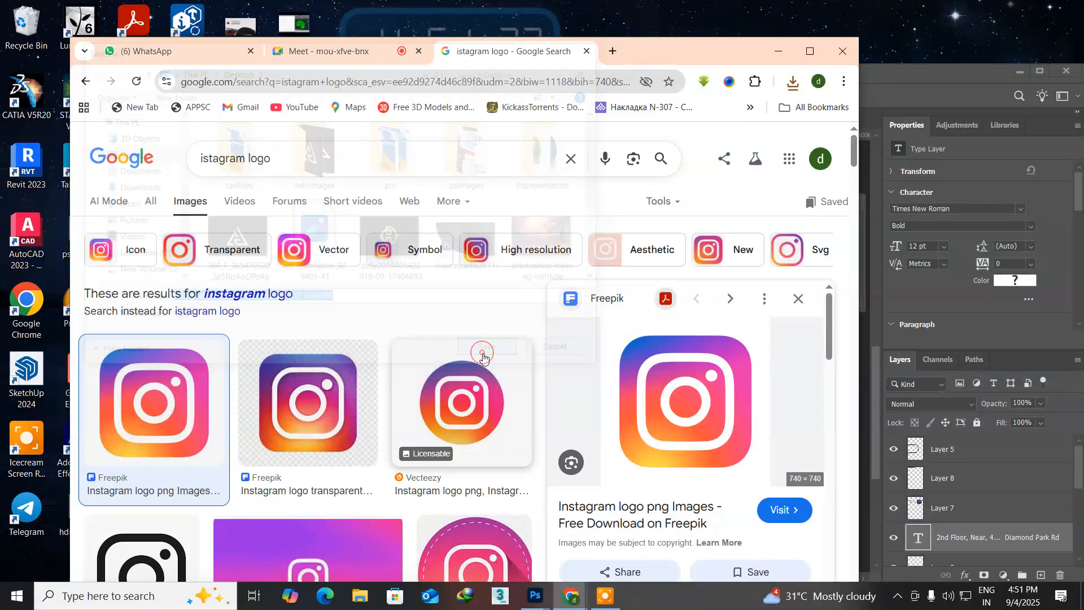
Step: Search Google Images for the Twitter logo and save the blue bird from Wikimedia Commons as Logo_of_Twitter.svg.png
{"action": "double_click", "coordinate": [242, 159]}
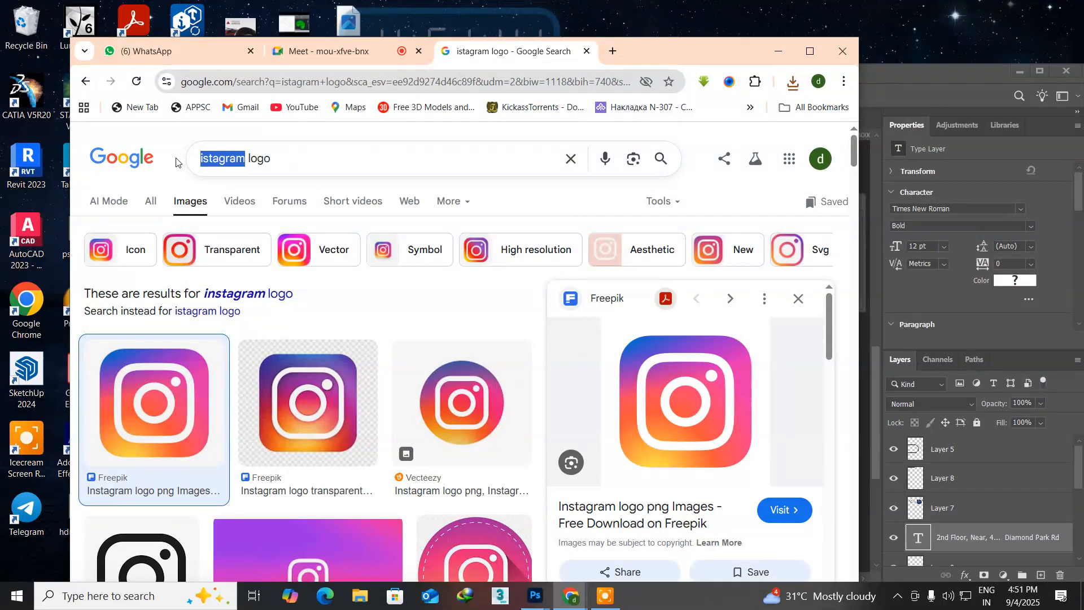
{"action": "type", "text": "tw"}
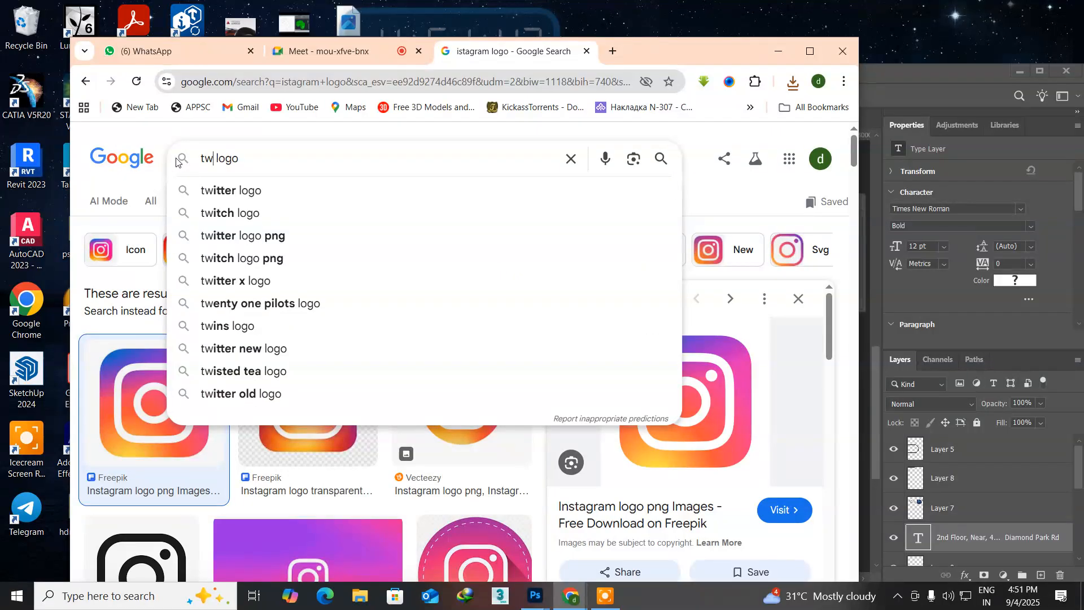
{"action": "type", "text": "iter"}
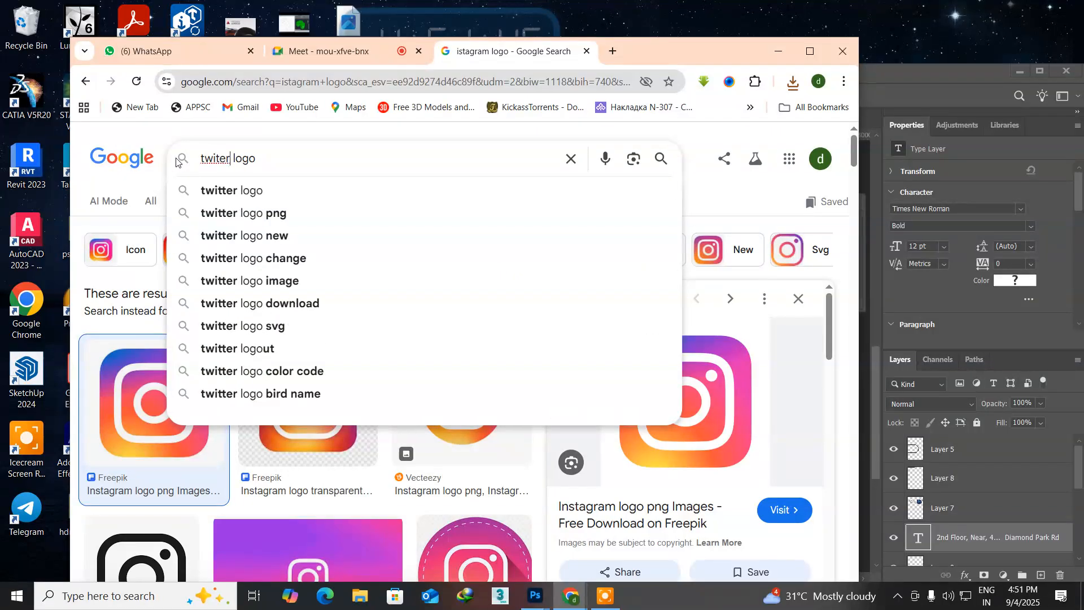
{"action": "key", "text": "Return"}
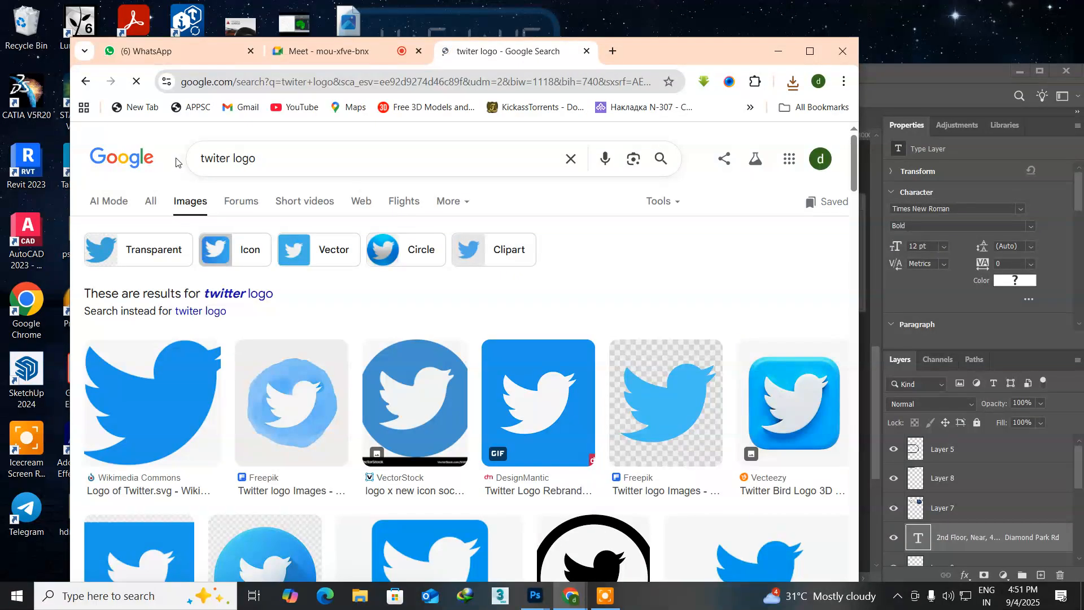
{"action": "left_click", "coordinate": [167, 388]}
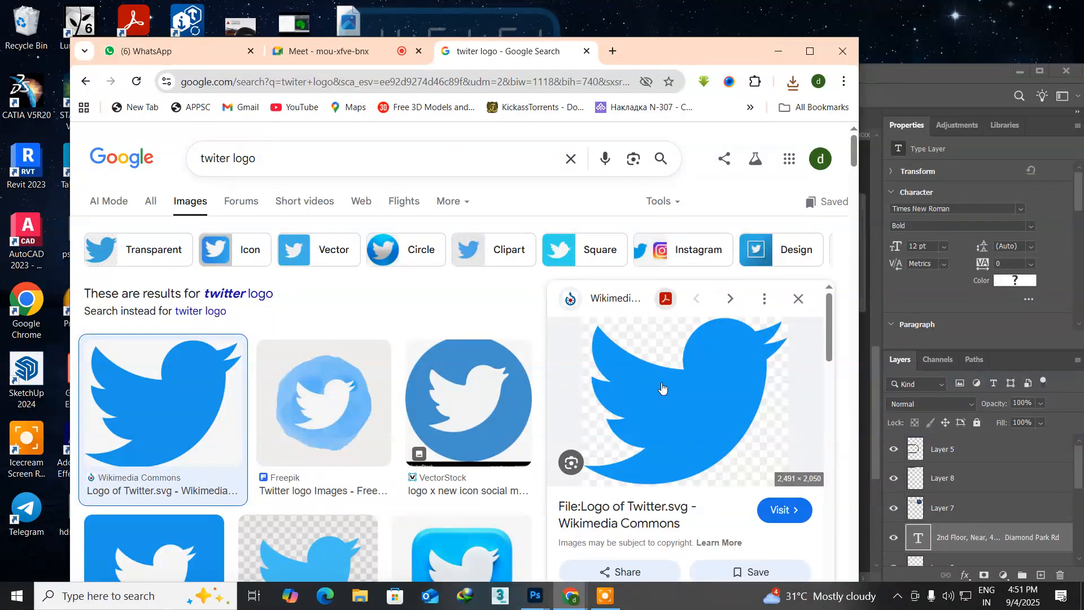
{"action": "right_click", "coordinate": [669, 393]}
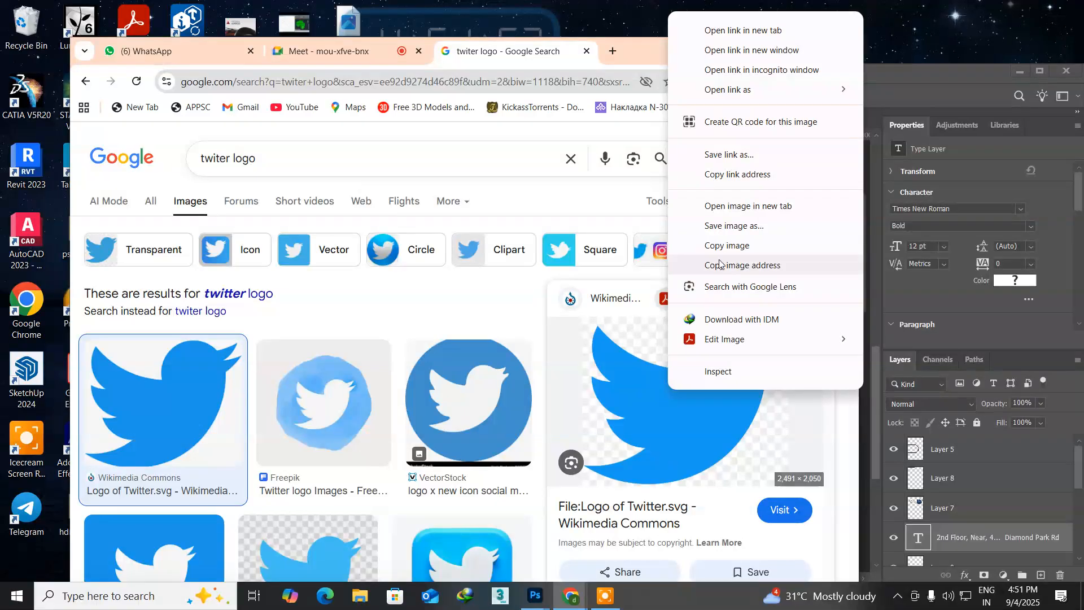
{"action": "left_click", "coordinate": [722, 228]}
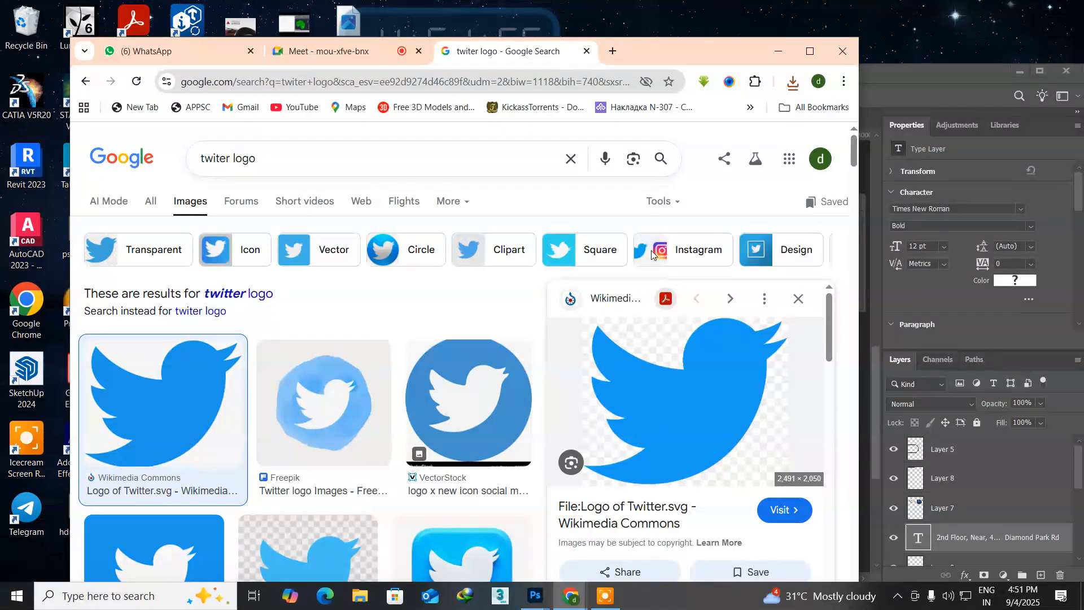
{"action": "left_click", "coordinate": [495, 351]}
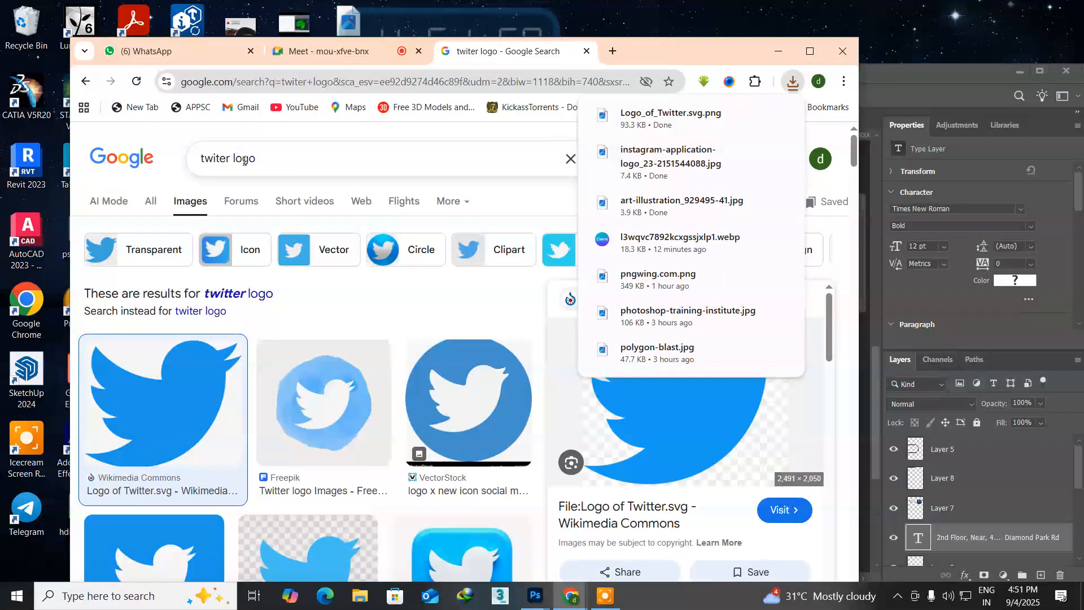
Step: Search Google Images for "linked in logo" and browse the results for a suitable icon
{"action": "double_click", "coordinate": [228, 159]}
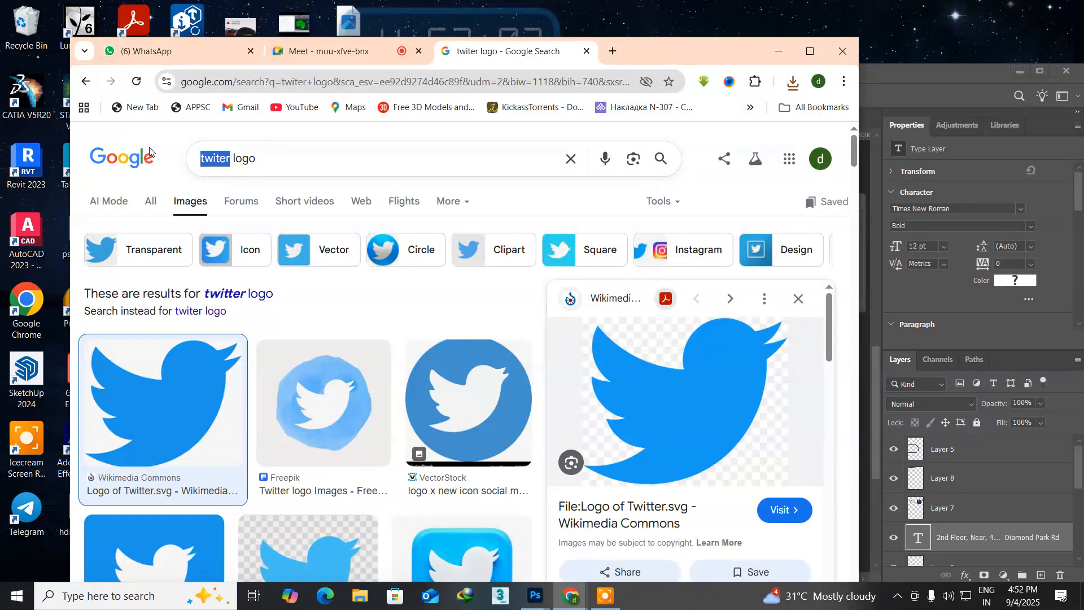
{"action": "type", "text": "linke"}
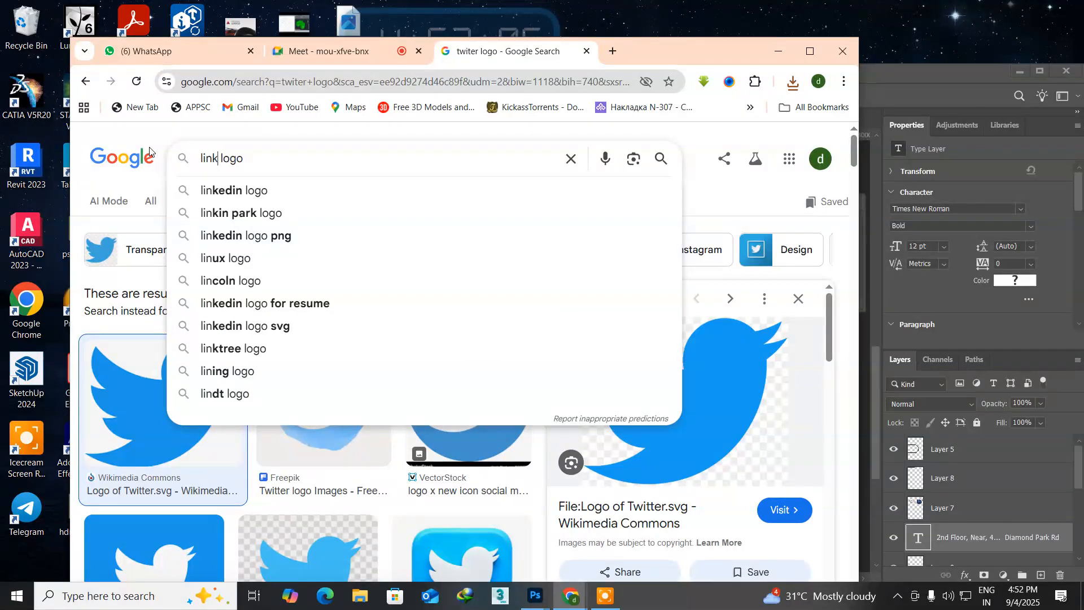
{"action": "type", "text": "d in"}
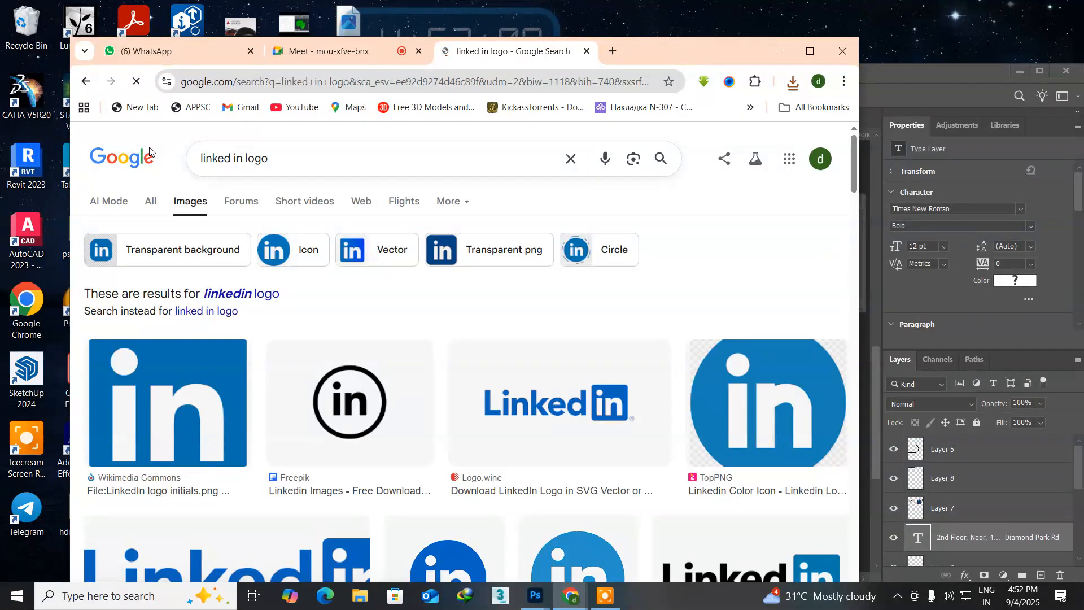
{"action": "left_click", "coordinate": [185, 420]}
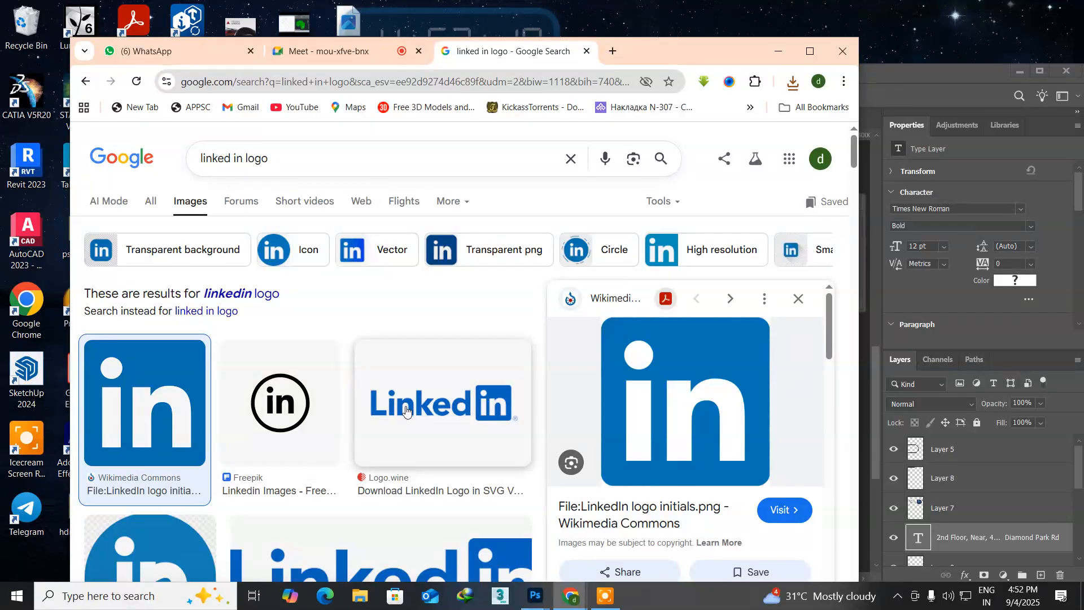
{"action": "scroll", "coordinate": [405, 411], "scroll_direction": "down", "scroll_amount": 6}
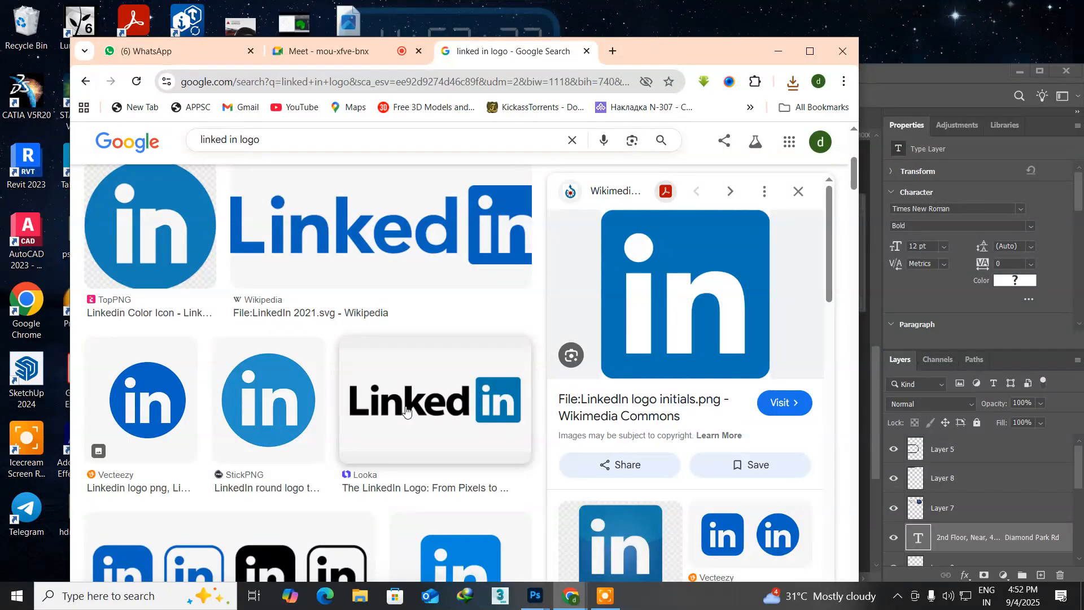
{"action": "scroll", "coordinate": [406, 410], "scroll_direction": "down", "scroll_amount": 3}
{"action": "scroll", "coordinate": [405, 410], "scroll_direction": "up", "scroll_amount": 3}
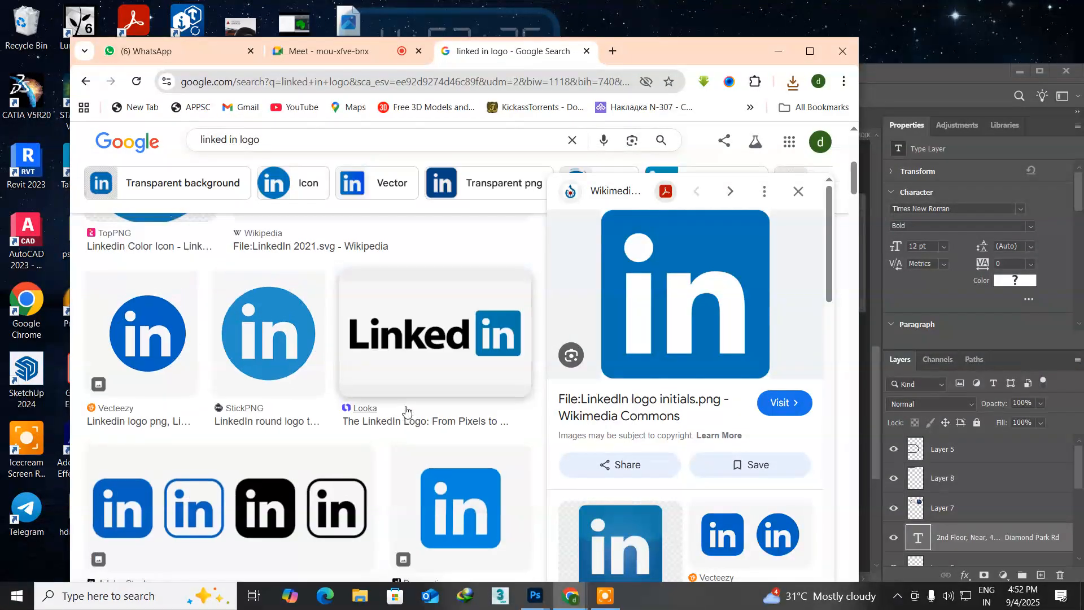
{"action": "scroll", "coordinate": [405, 410], "scroll_direction": "down", "scroll_amount": 2}
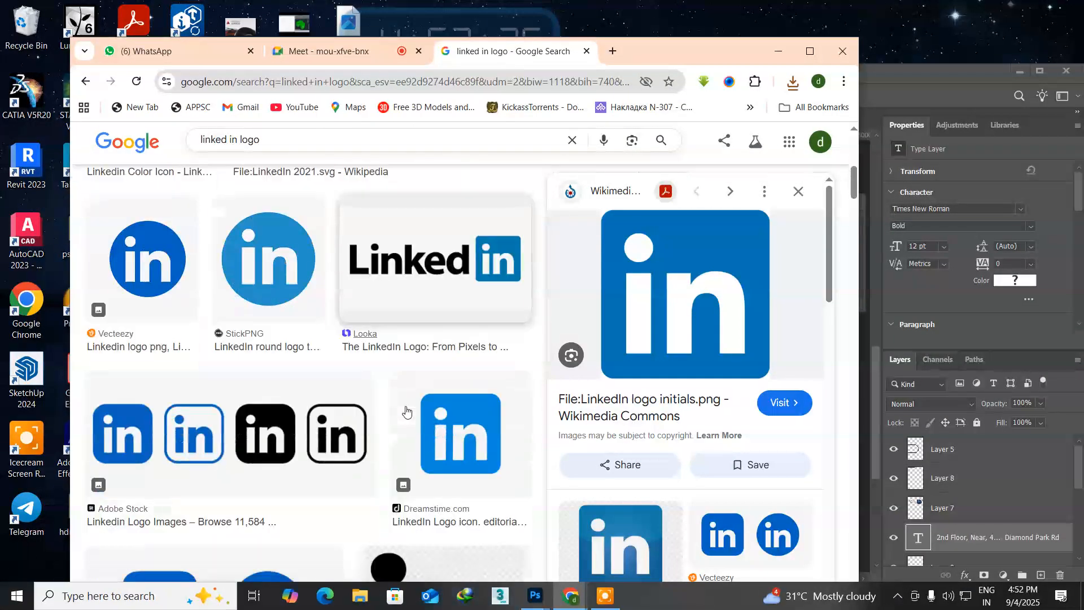
Step: Save the Adobe Stock image with four LinkedIn icons to the Desktop, close the search page and return to the page design in Photoshop
{"action": "left_click", "coordinate": [102, 441]}
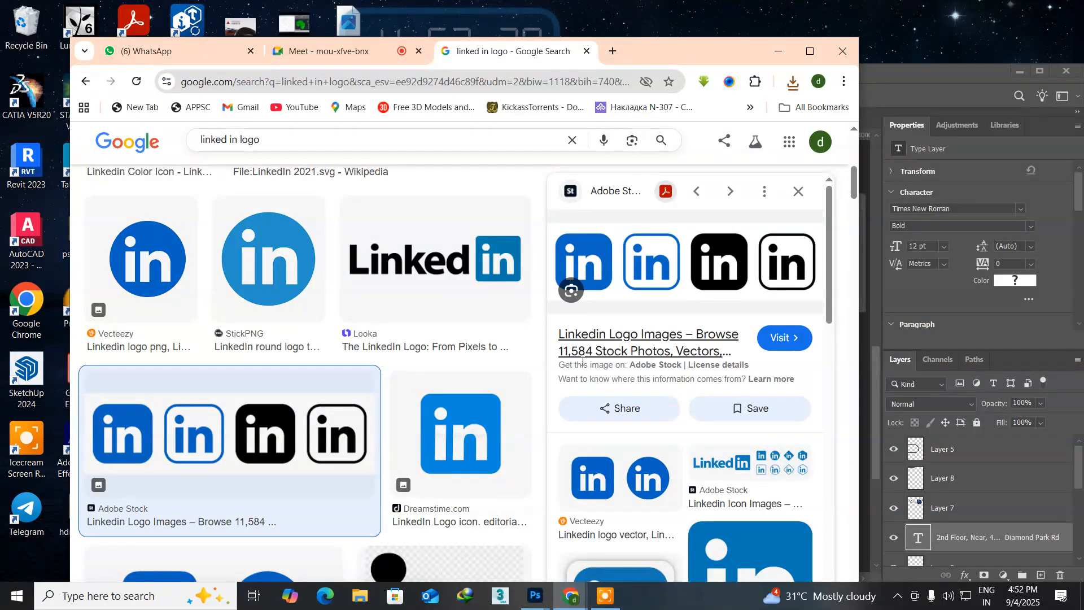
{"action": "right_click", "coordinate": [637, 255]}
{"action": "left_click", "coordinate": [703, 417]}
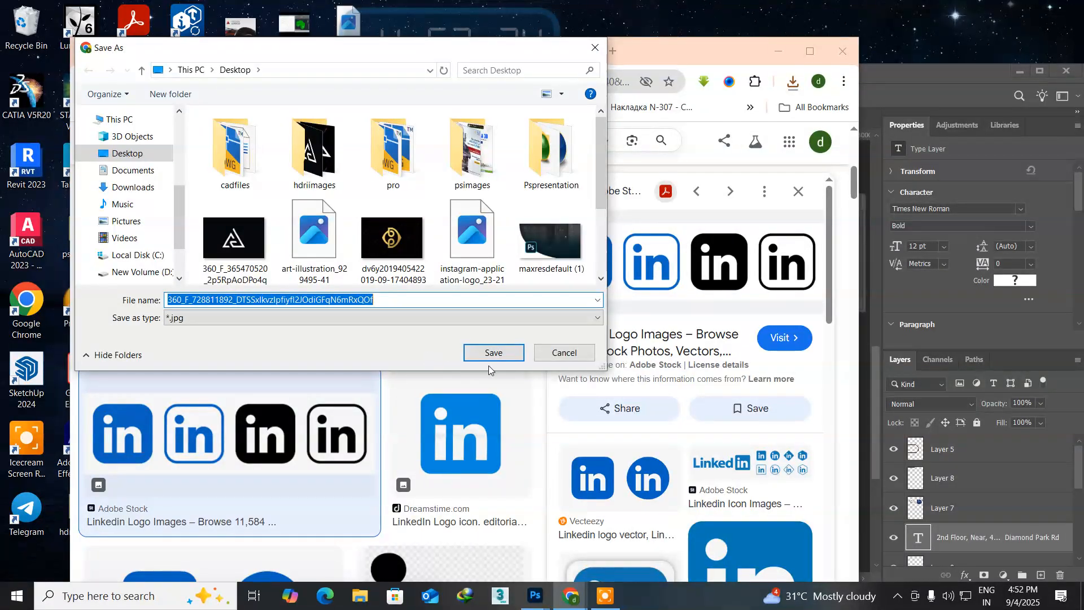
{"action": "left_click", "coordinate": [494, 353]}
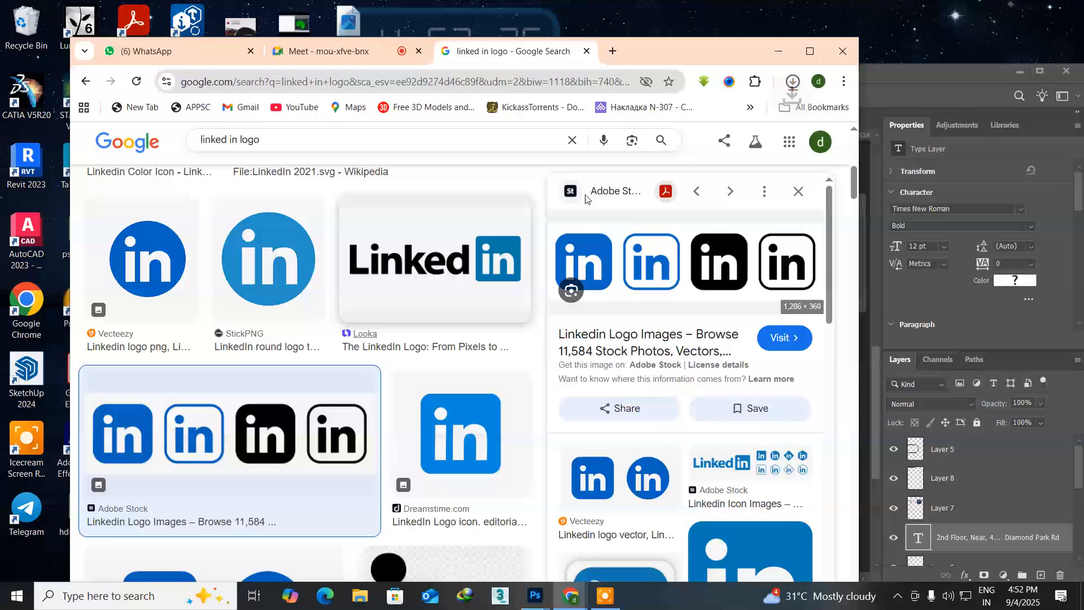
{"action": "left_click", "coordinate": [587, 51]}
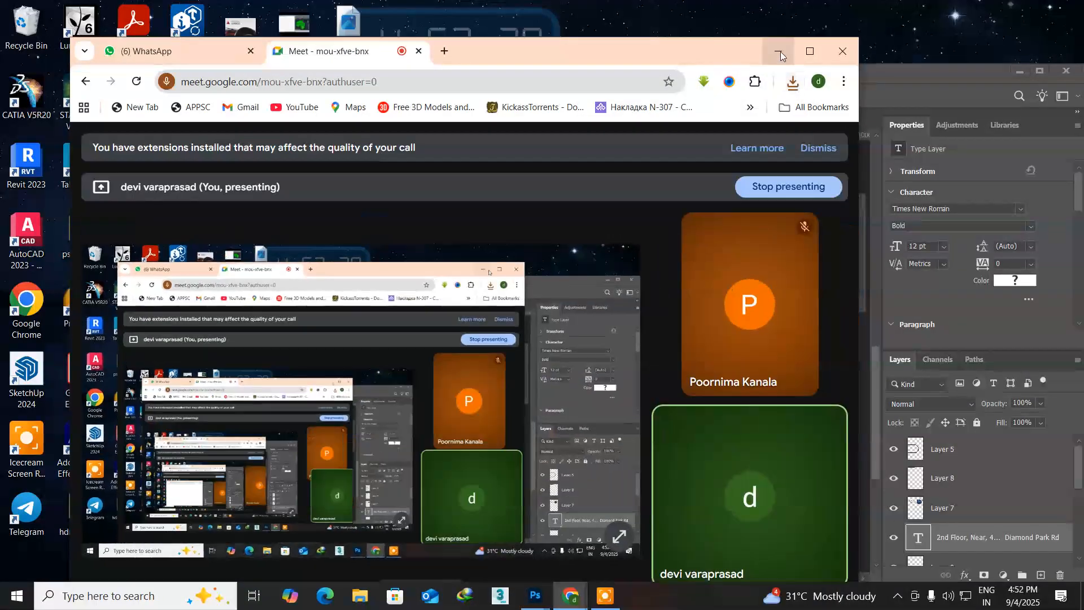
{"action": "left_click", "coordinate": [773, 52]}
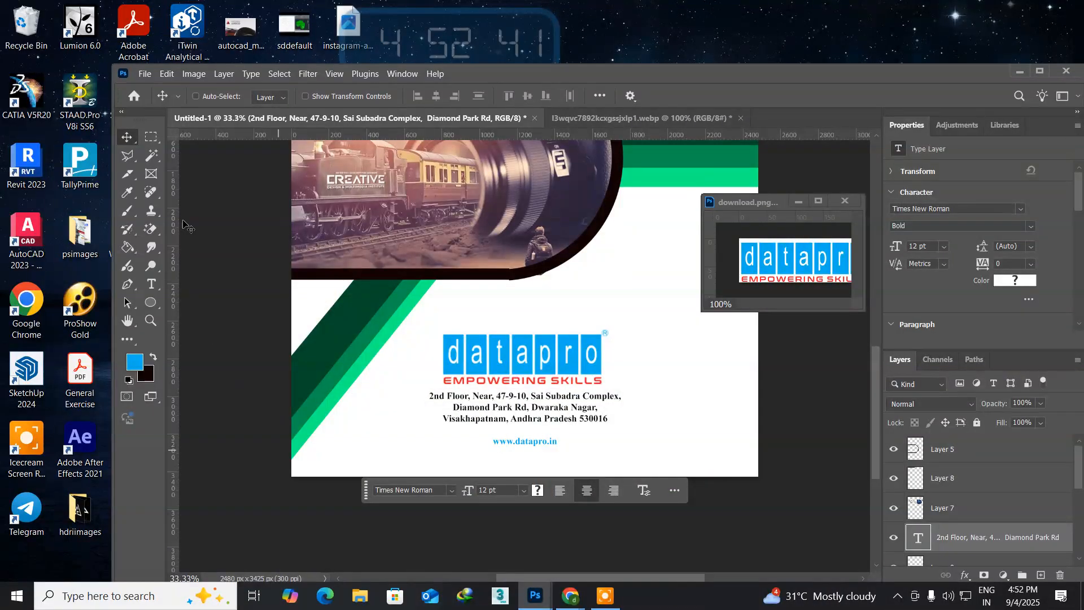
Step: Open the downloaded image with four LinkedIn icons from the Desktop
{"action": "left_click", "coordinate": [142, 74]}
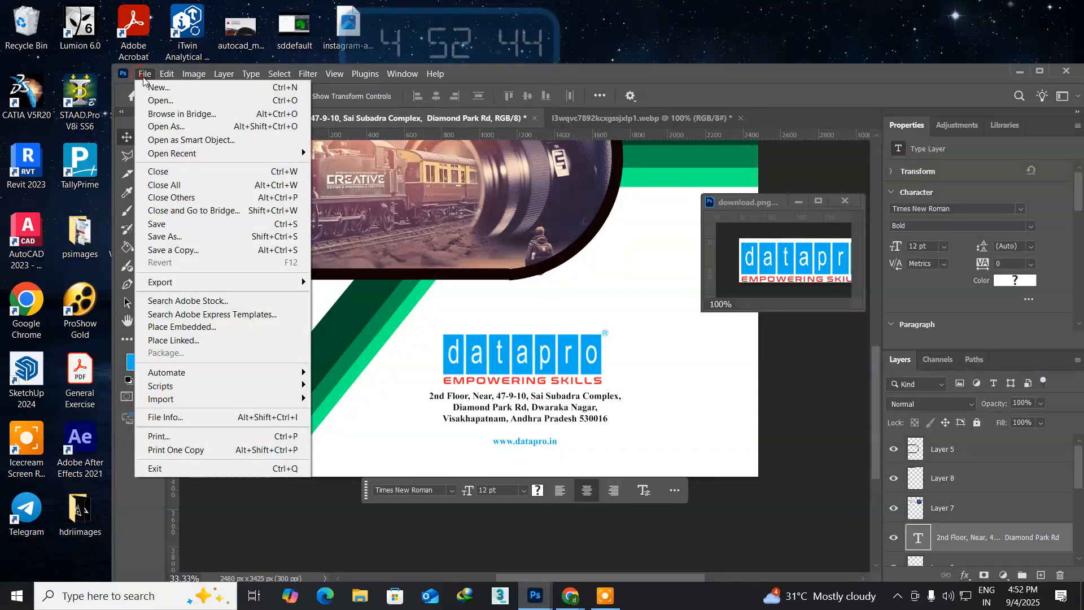
{"action": "left_click", "coordinate": [161, 102]}
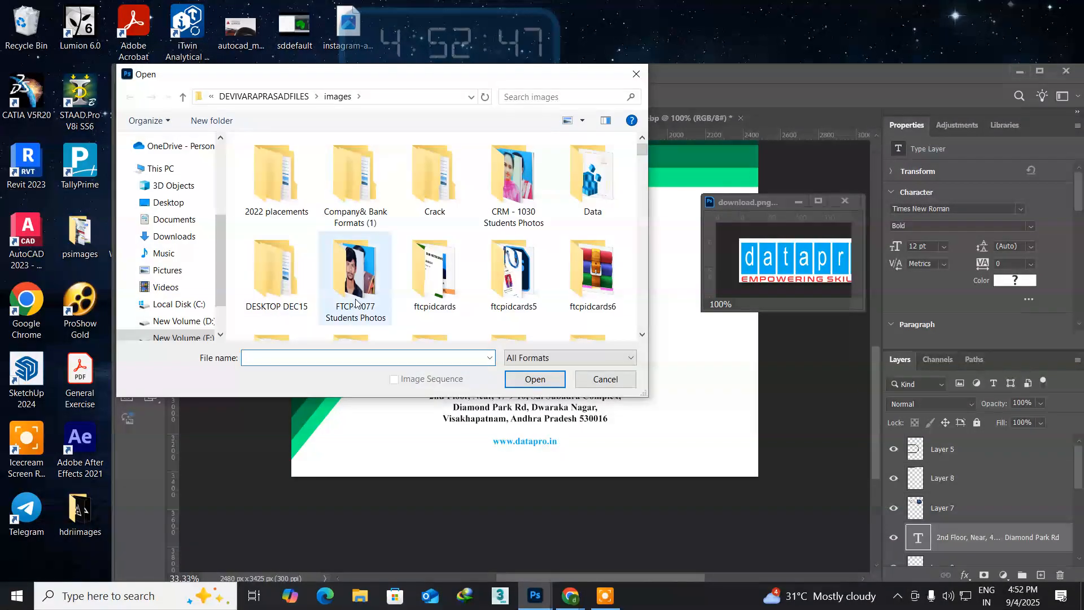
{"action": "scroll", "coordinate": [153, 166], "scroll_direction": "up", "scroll_amount": 4}
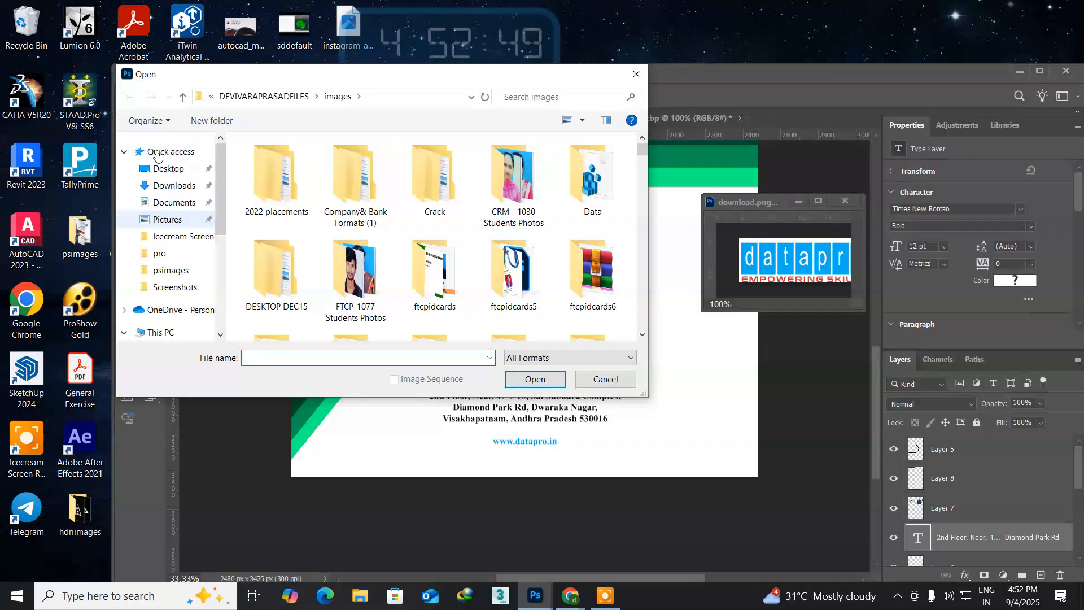
{"action": "left_click", "coordinate": [164, 168]}
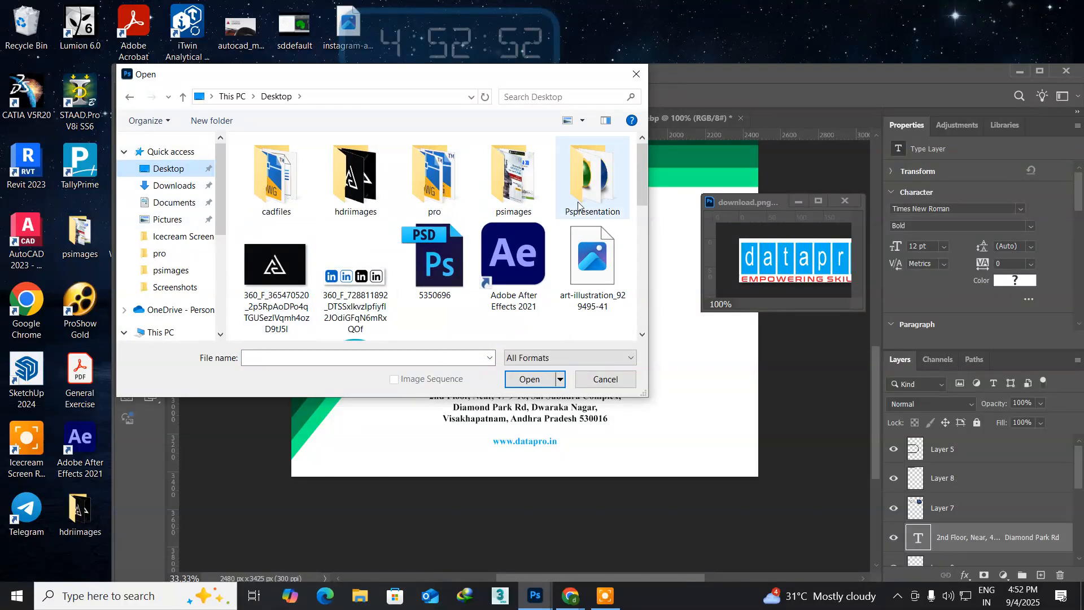
{"action": "left_click_drag", "start_coordinate": [642, 176], "coordinate": [641, 217]}
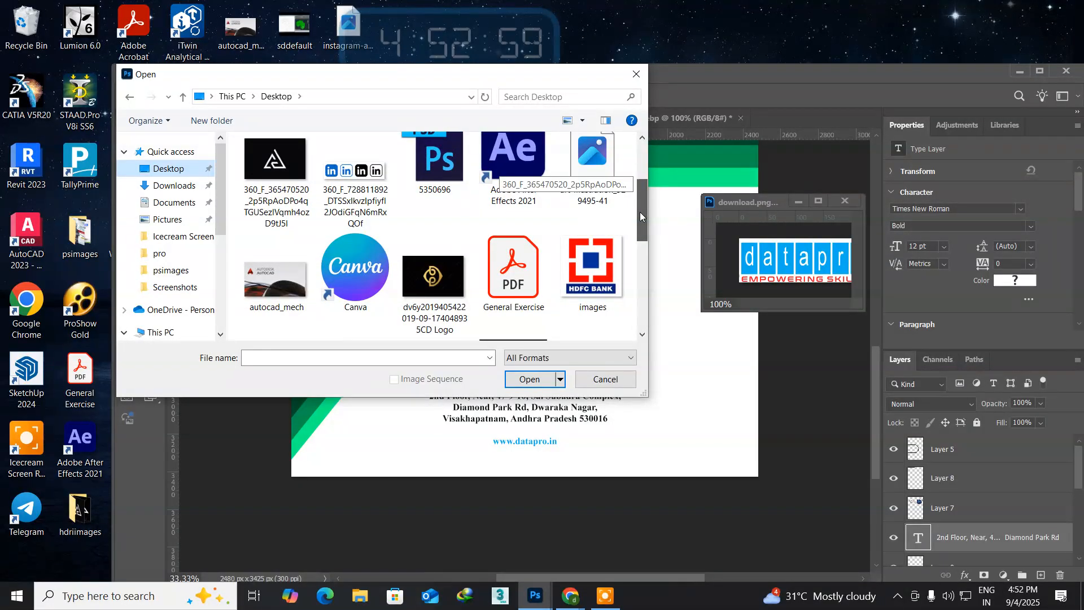
{"action": "left_click_drag", "start_coordinate": [641, 217], "coordinate": [641, 217]}
{"action": "left_click", "coordinate": [356, 192]}
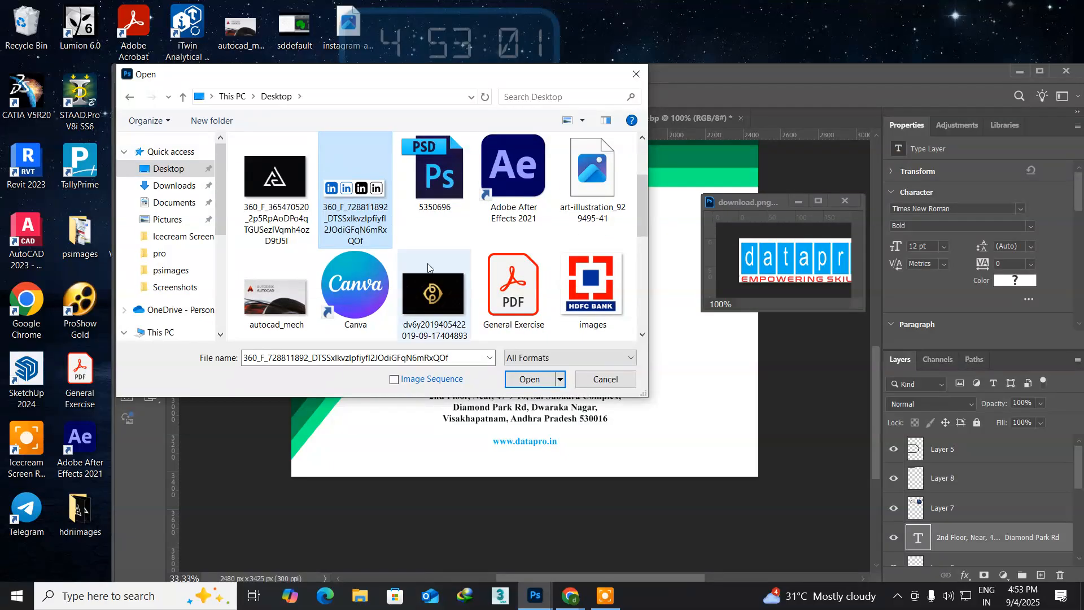
{"action": "left_click", "coordinate": [518, 380]}
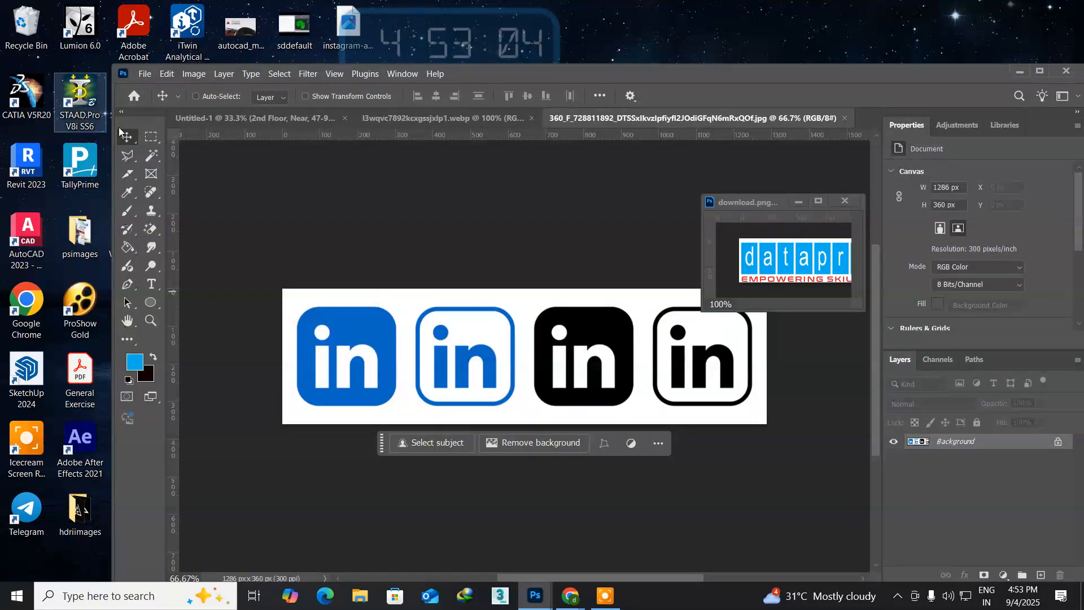
Step: Copy a rectangular selection around the solid blue LinkedIn icon, and close both its source image and download.png
{"action": "left_click", "coordinate": [151, 136]}
{"action": "left_click_drag", "start_coordinate": [284, 292], "coordinate": [404, 425]}
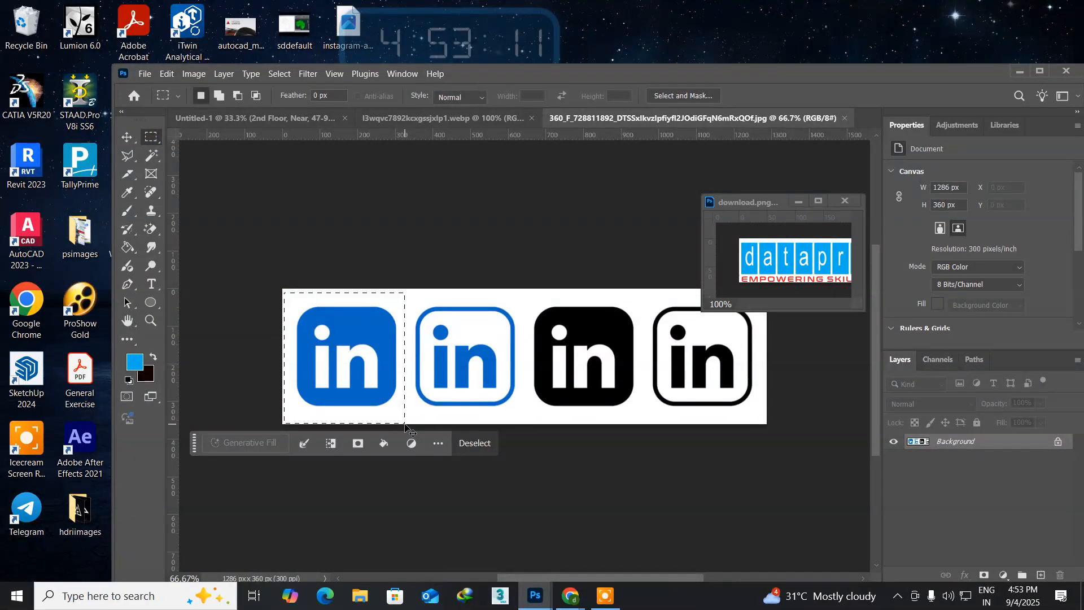
{"action": "left_click", "coordinate": [845, 118]}
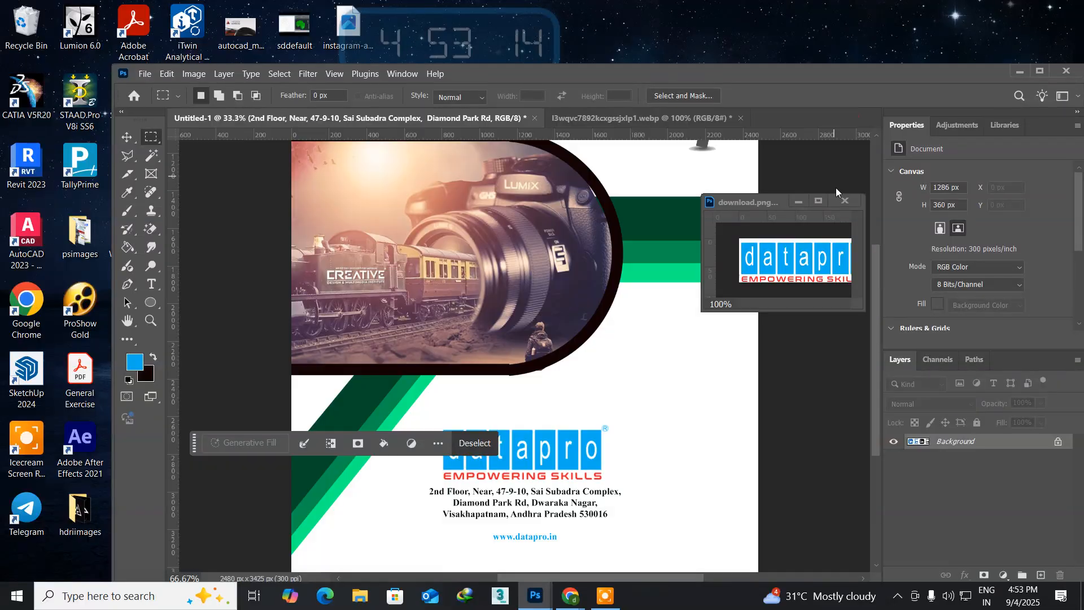
{"action": "left_click", "coordinate": [845, 201]}
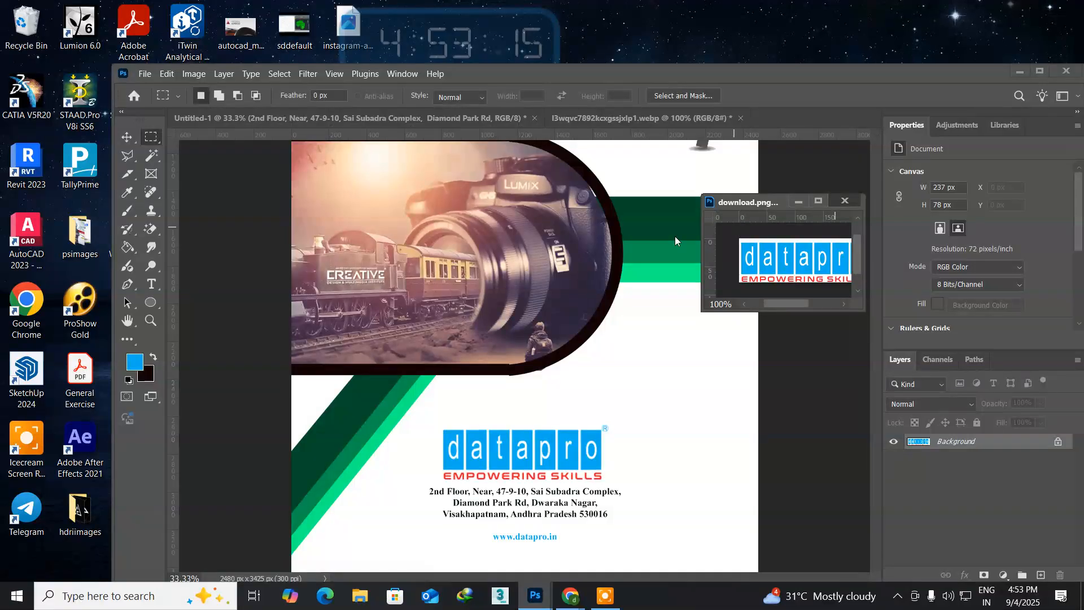
{"action": "left_click", "coordinate": [621, 278]}
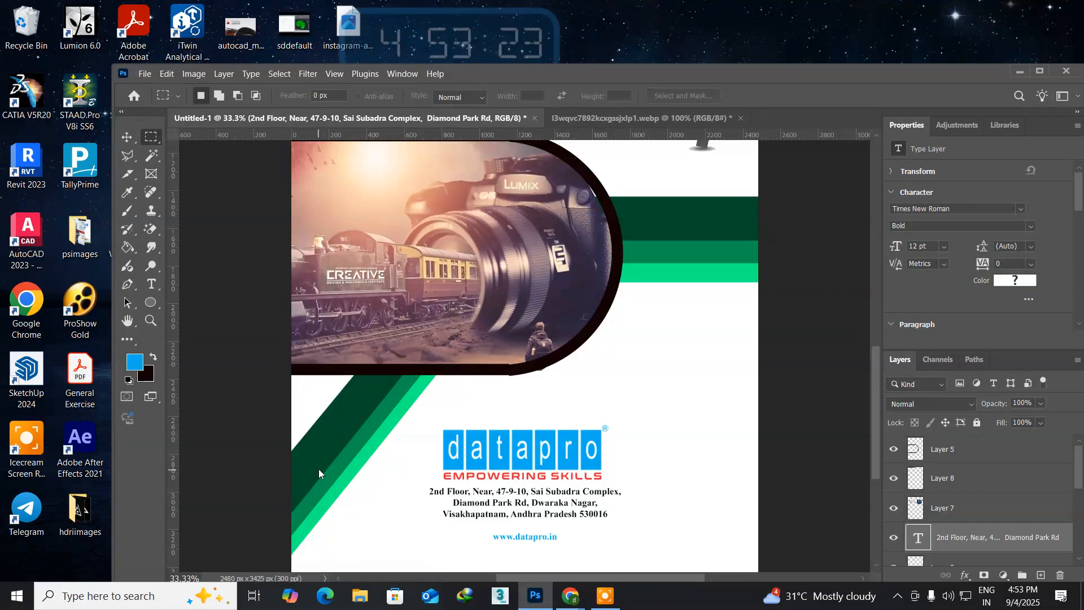
{"action": "key", "text": "ctrl+n"}
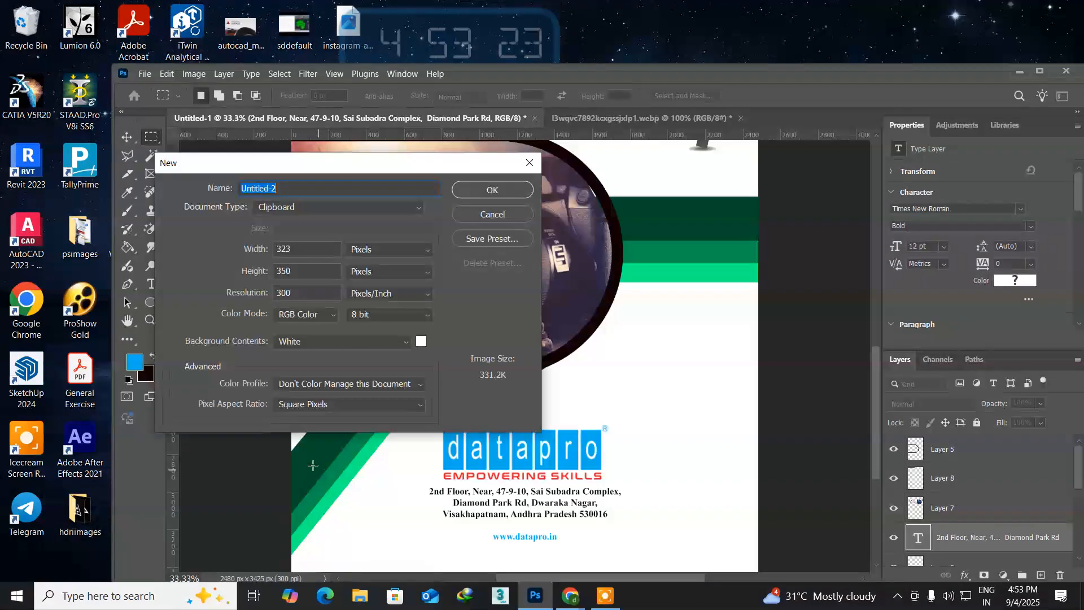
{"action": "left_click", "coordinate": [480, 217]}
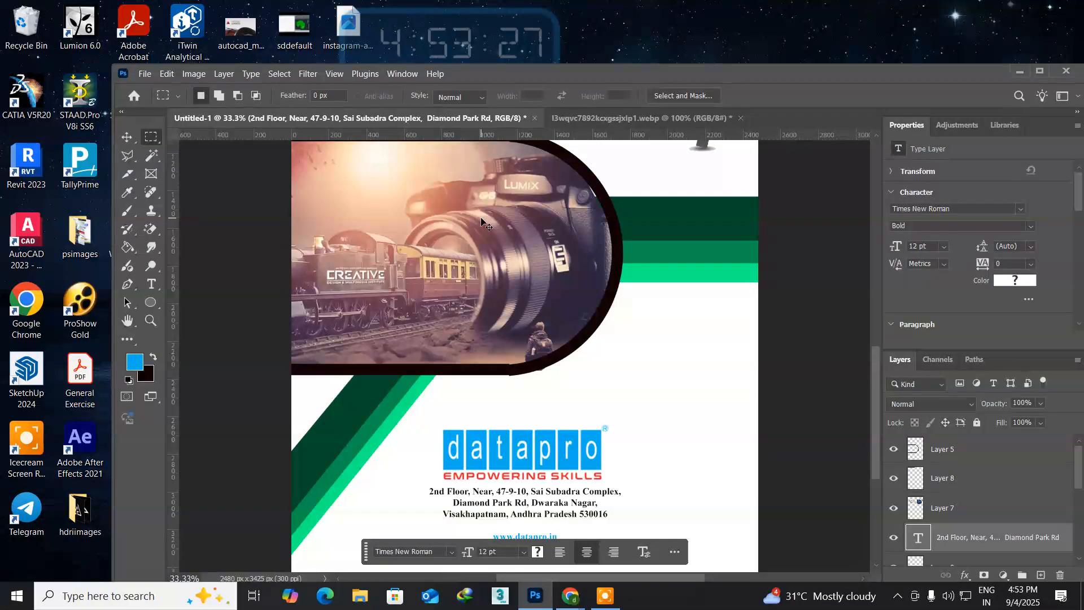
{"action": "key", "text": "ctrl+v"}
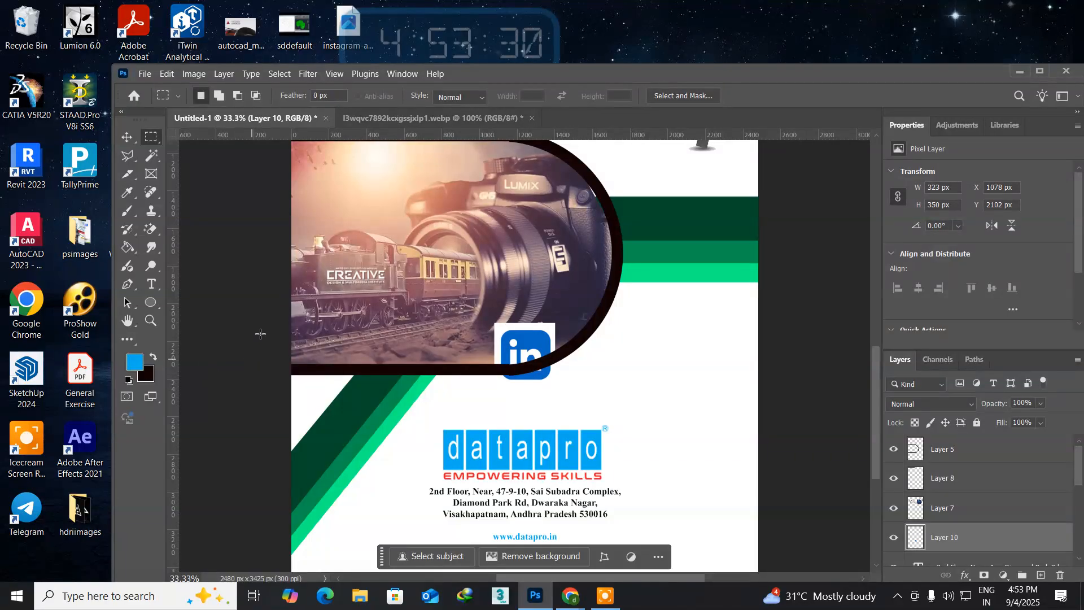
{"action": "left_click", "coordinate": [127, 137]}
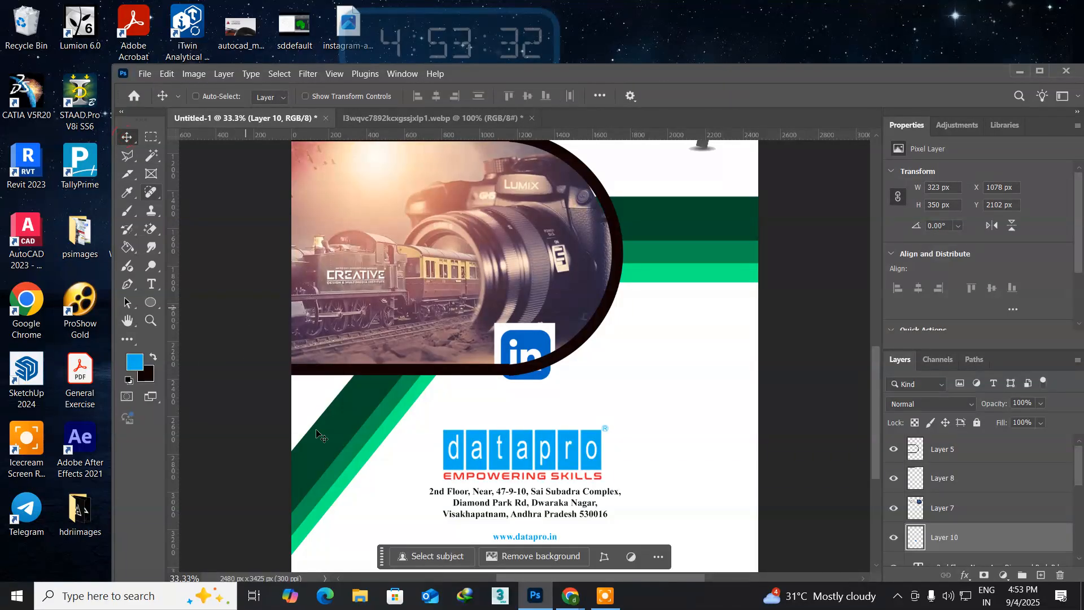
{"action": "key", "text": "ctrl"}
{"action": "left_click_drag", "start_coordinate": [537, 345], "coordinate": [424, 523]}
Step: Scale the pasted LinkedIn icon down to about 75 by 82 px
{"action": "key", "text": "ctrl+t"}
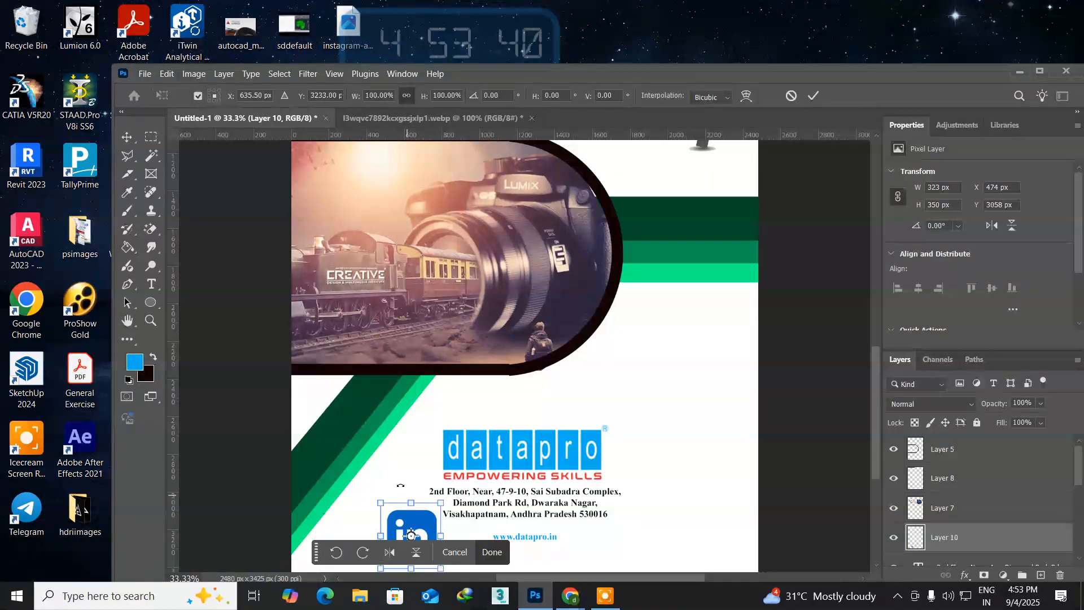
{"action": "left_click_drag", "start_coordinate": [375, 501], "coordinate": [398, 525]}
{"action": "key", "text": "Return"}
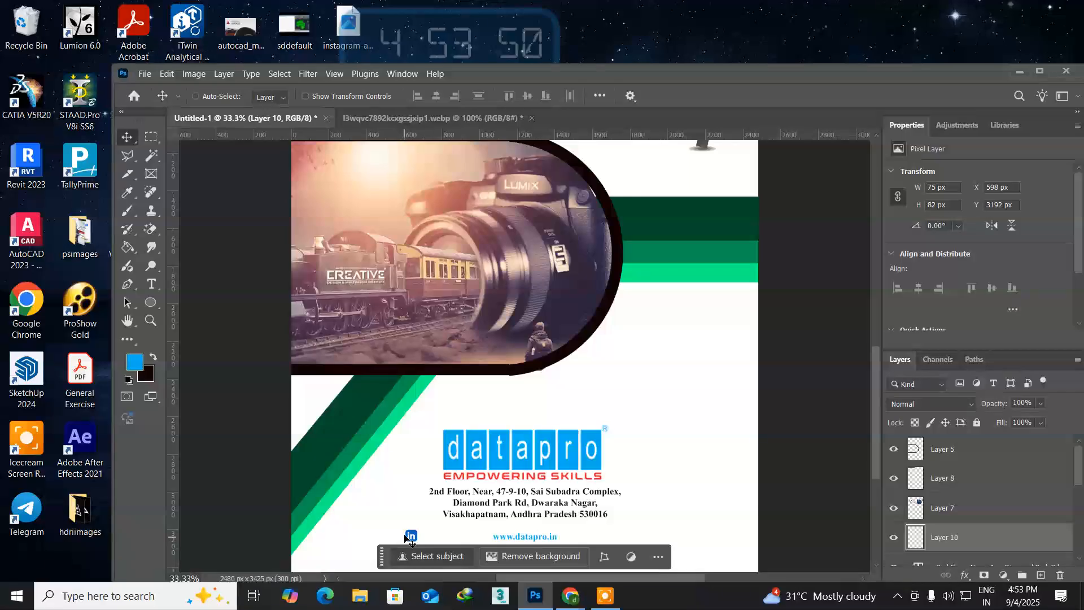
Step: Nudge the LinkedIn icon layer to X 628 px and Y 3201 px, level with the web address line
{"action": "left_click_drag", "start_coordinate": [431, 505], "coordinate": [418, 362]}
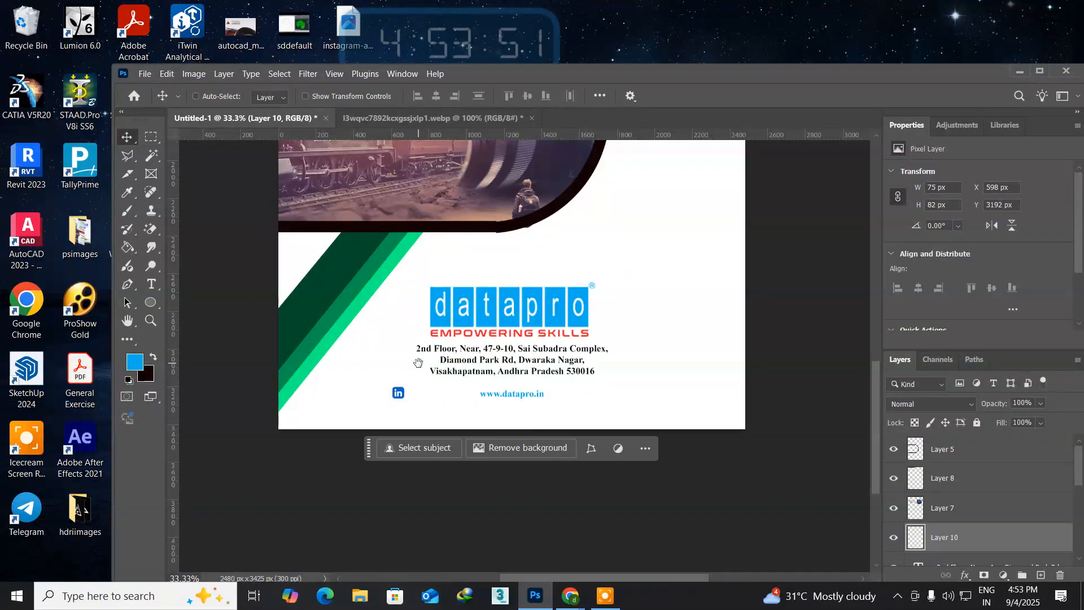
{"action": "right_click", "coordinate": [401, 395]}
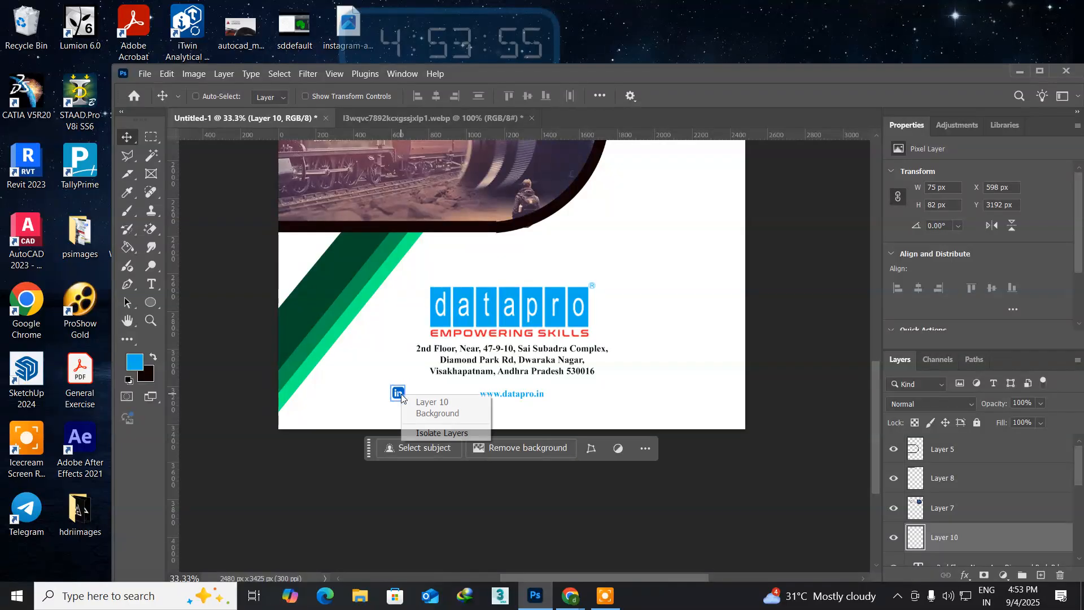
{"action": "left_click", "coordinate": [420, 402]}
{"action": "key", "text": "Down"}
{"action": "key", "text": "Down"}
{"action": "key", "text": "Down"}
{"action": "key", "text": "Down"}
{"action": "key", "text": "Down"}
{"action": "key", "text": "Down"}
{"action": "key", "text": "Down"}
{"action": "key", "text": "Down"}
{"action": "key", "text": "Down"}
{"action": "key", "text": "Down"}
{"action": "key", "text": "Down"}
{"action": "key", "text": "Down"}
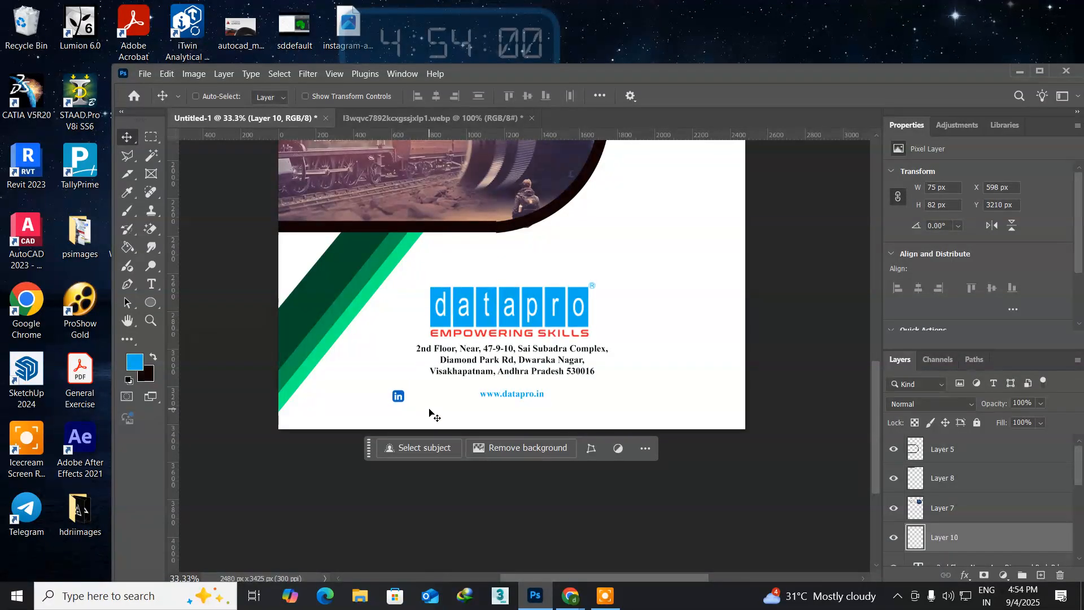
{"action": "key", "text": "Down"}
{"action": "key", "text": "Down"}
{"action": "key", "text": "Down"}
{"action": "key", "text": "Down"}
{"action": "key", "text": "Down"}
{"action": "key", "text": "Down"}
{"action": "key", "text": "Right"}
{"action": "key", "text": "Right"}
{"action": "key", "text": "Right"}
{"action": "key", "text": "Right"}
{"action": "left_click", "coordinate": [144, 73]}
{"action": "left_click", "coordinate": [159, 102]}
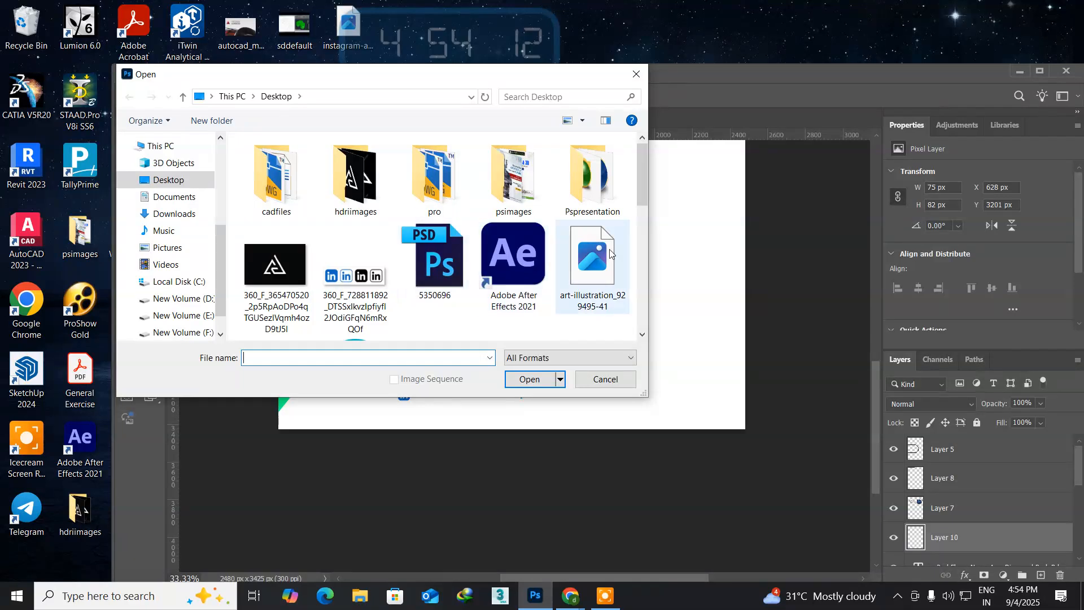
{"action": "left_click_drag", "start_coordinate": [641, 179], "coordinate": [644, 244]}
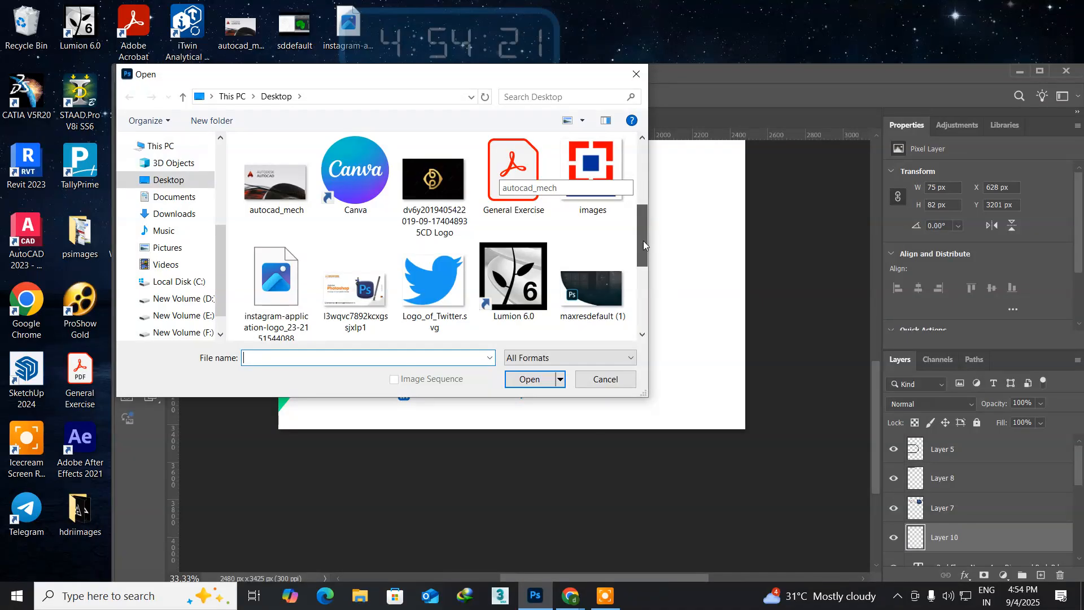
{"action": "left_click", "coordinate": [276, 267]}
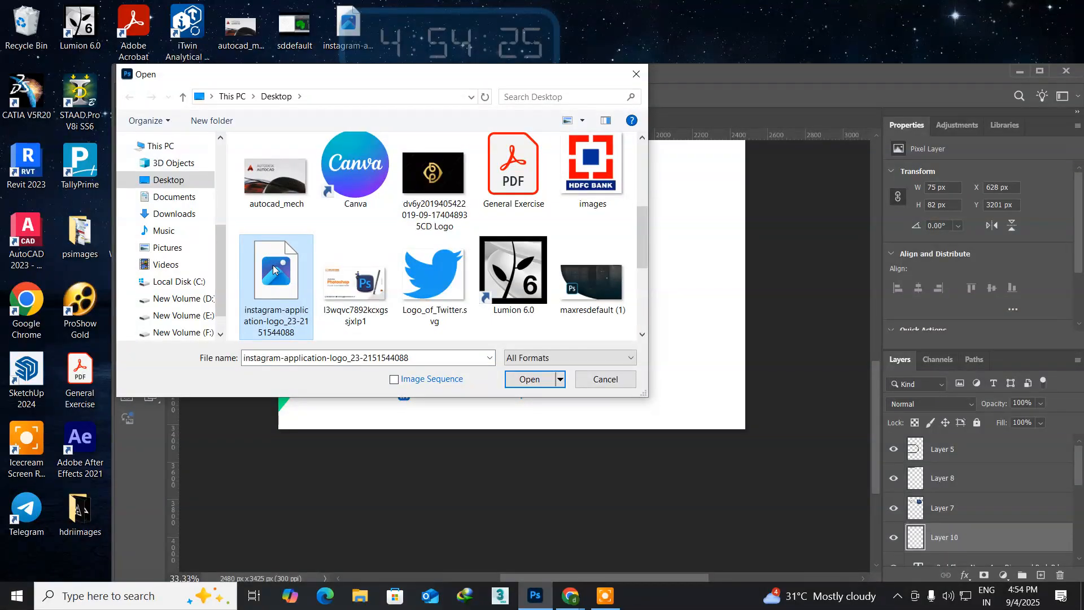
{"action": "double_click", "coordinate": [272, 267]}
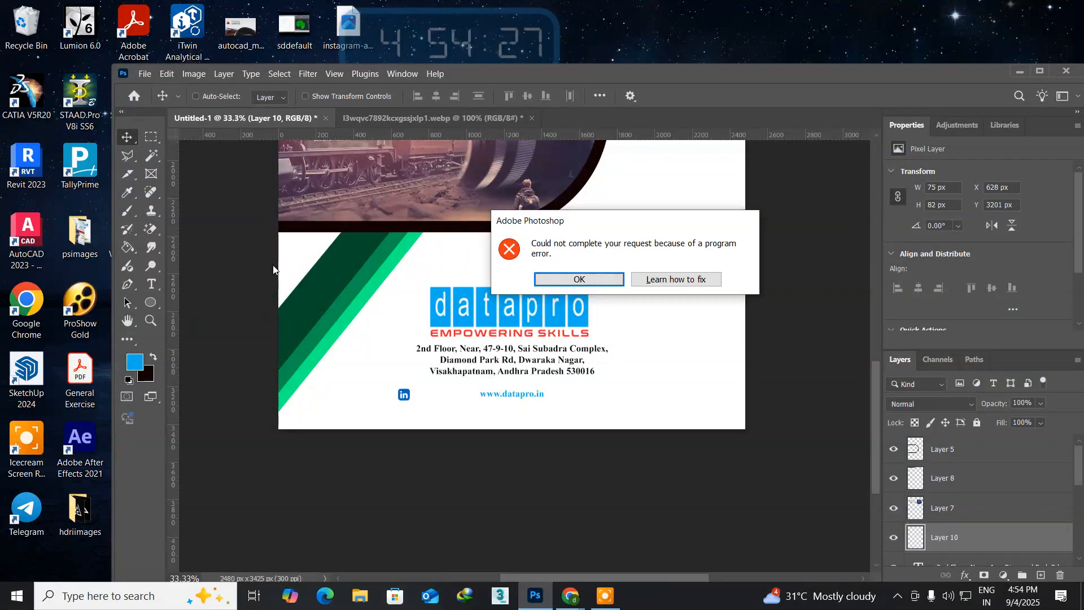
{"action": "left_click", "coordinate": [554, 280]}
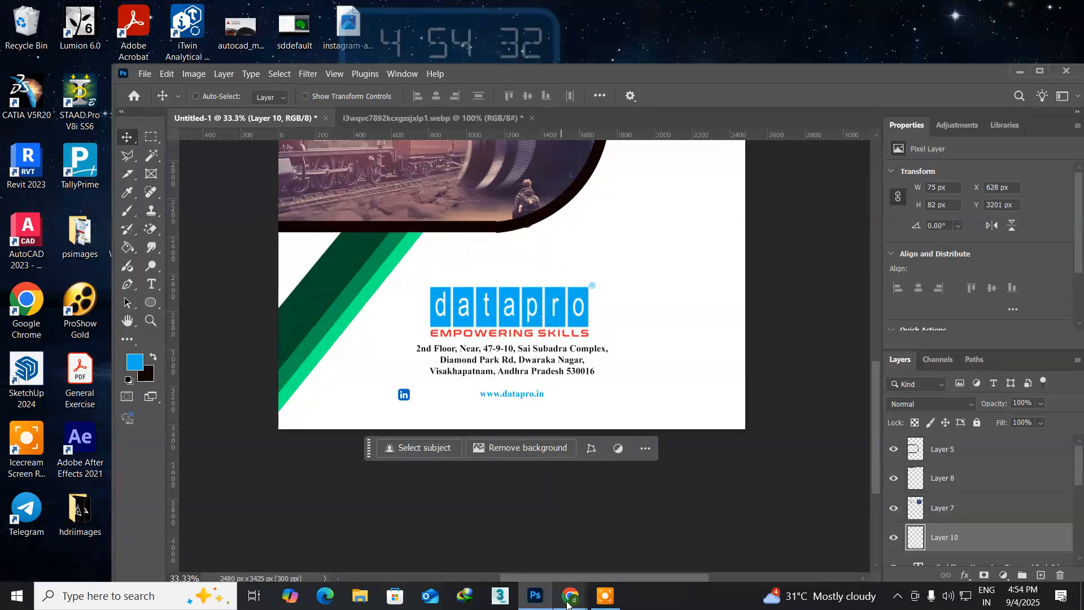
Step: Switch to Chrome, search Google for "istagram logo" in a new tab and browse the results for a replacement icon
{"action": "mouse_move", "coordinate": [568, 603]}
{"action": "left_click", "coordinate": [497, 540]}
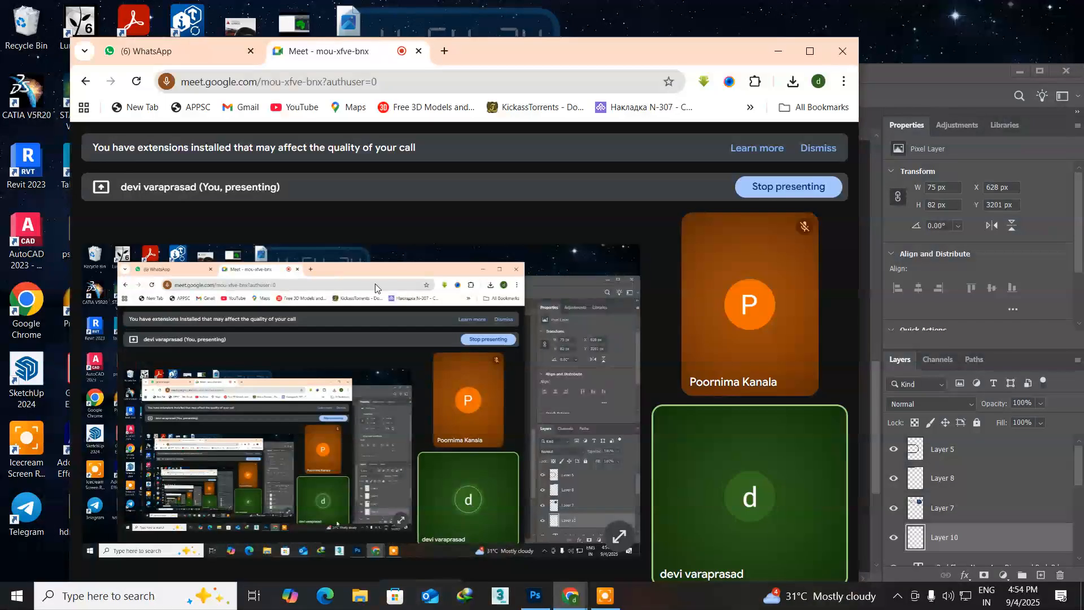
{"action": "left_click", "coordinate": [443, 52]}
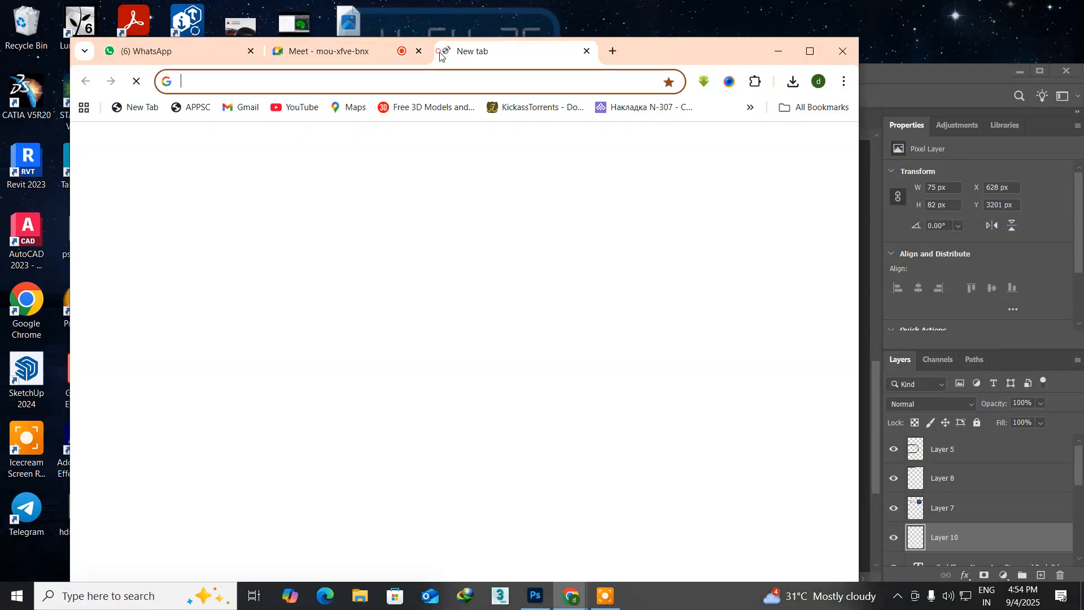
{"action": "left_click", "coordinate": [262, 323]}
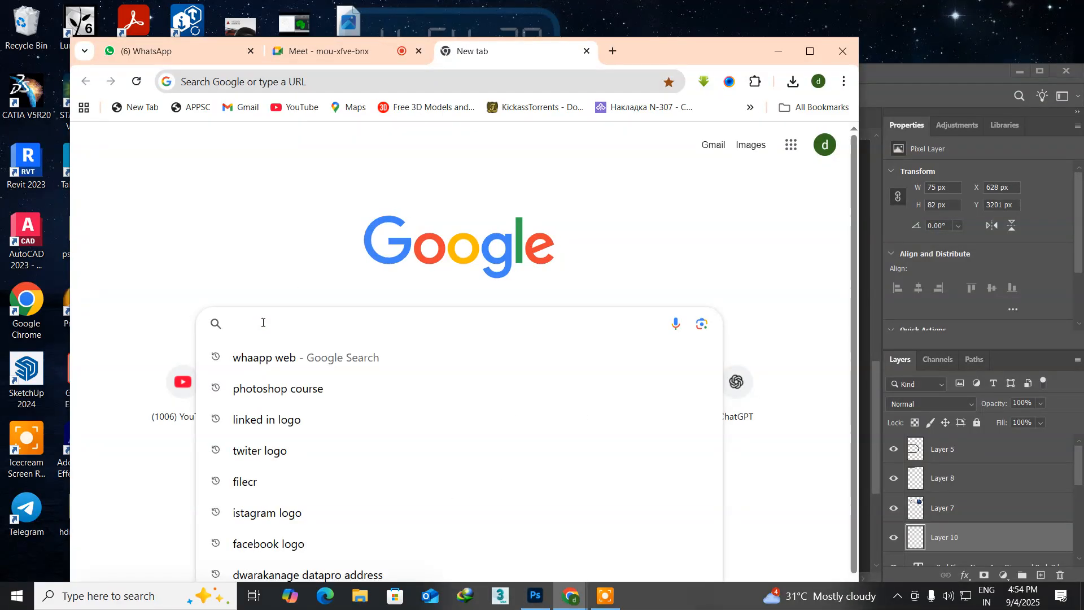
{"action": "type", "text": "i"}
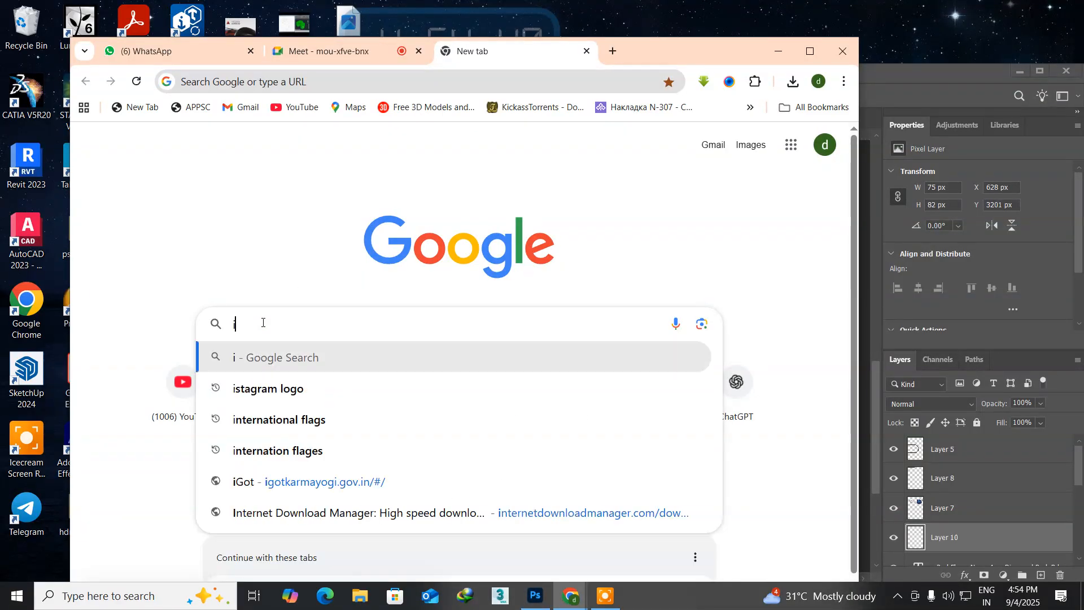
{"action": "type", "text": "stage"}
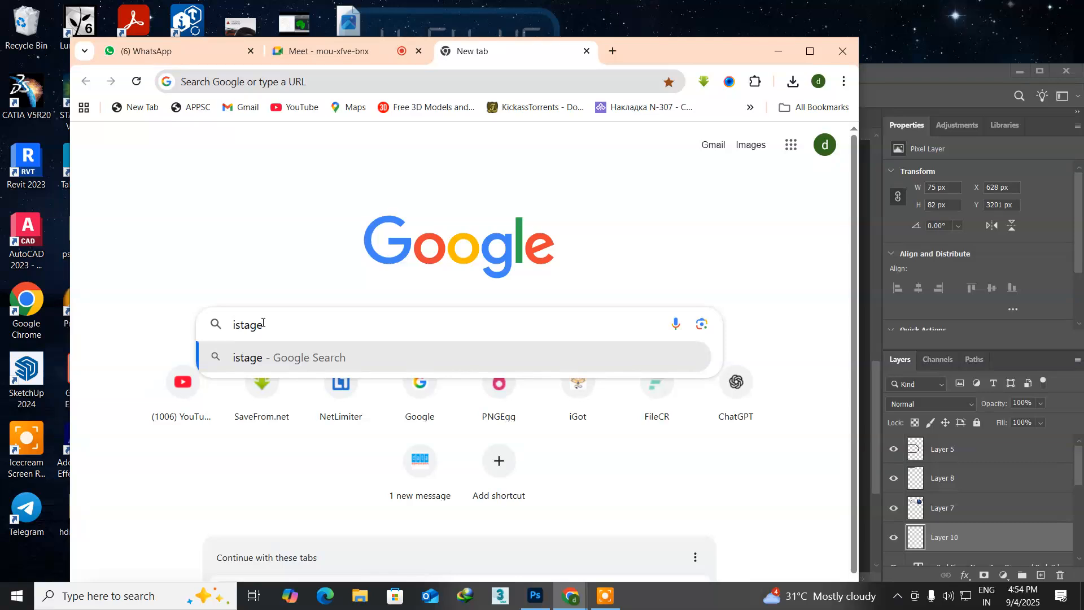
{"action": "key", "text": "BackSpace"}
{"action": "type", "text": "ra"}
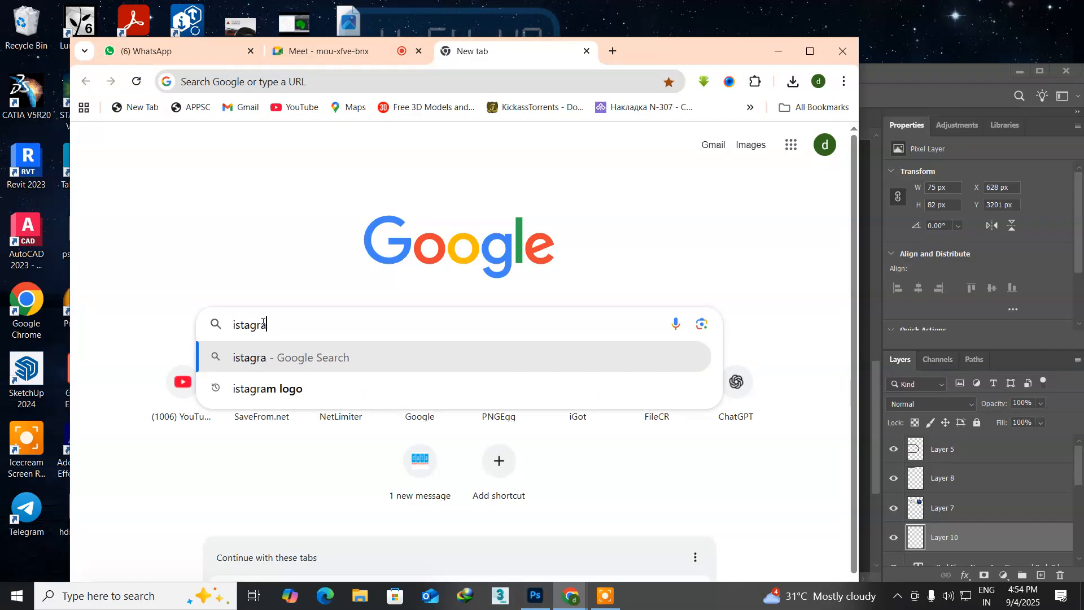
{"action": "type", "text": "m log"}
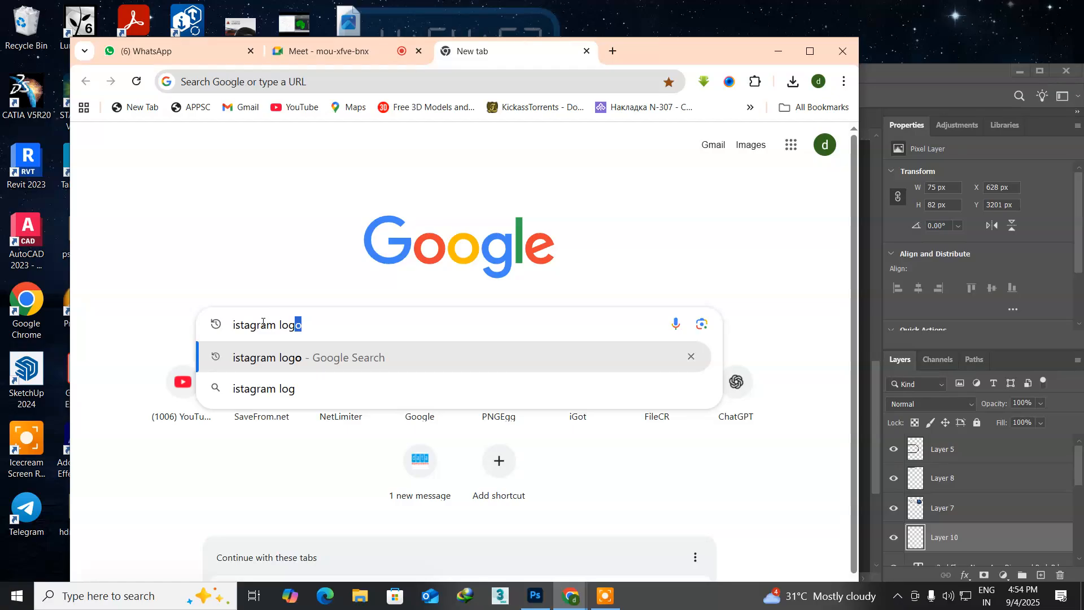
{"action": "key", "text": "Return"}
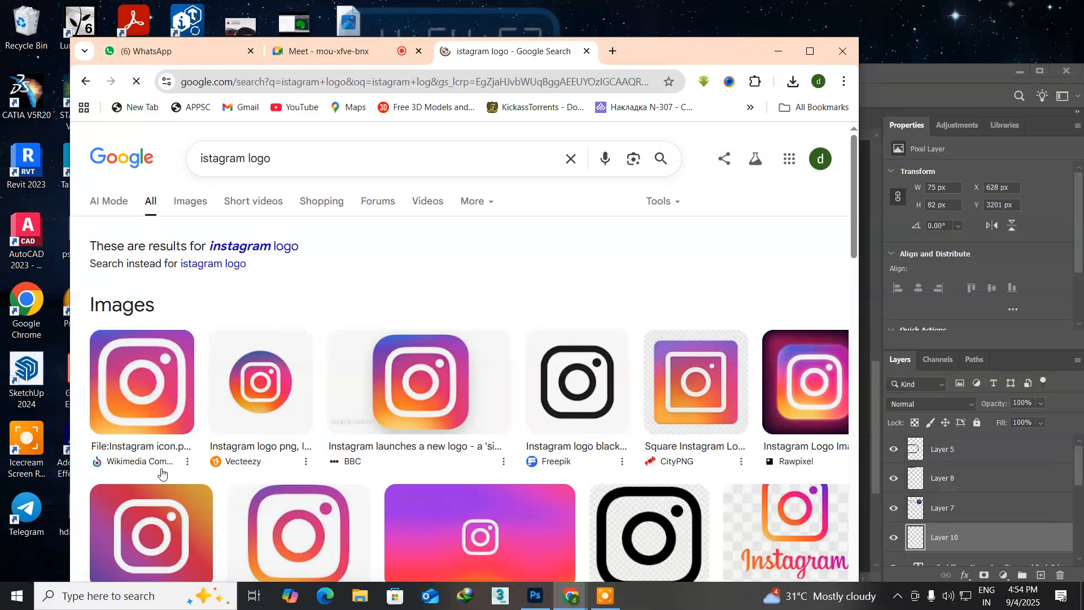
{"action": "scroll", "coordinate": [428, 473], "scroll_direction": "down", "scroll_amount": 3}
{"action": "scroll", "coordinate": [429, 473], "scroll_direction": "down", "scroll_amount": 1}
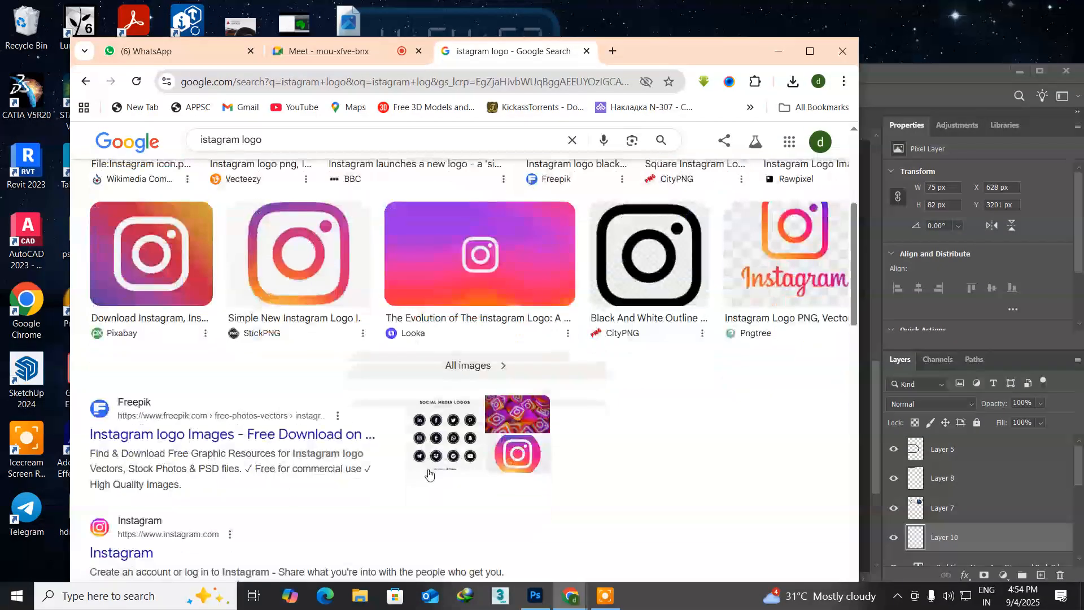
{"action": "scroll", "coordinate": [295, 374], "scroll_direction": "up", "scroll_amount": 5}
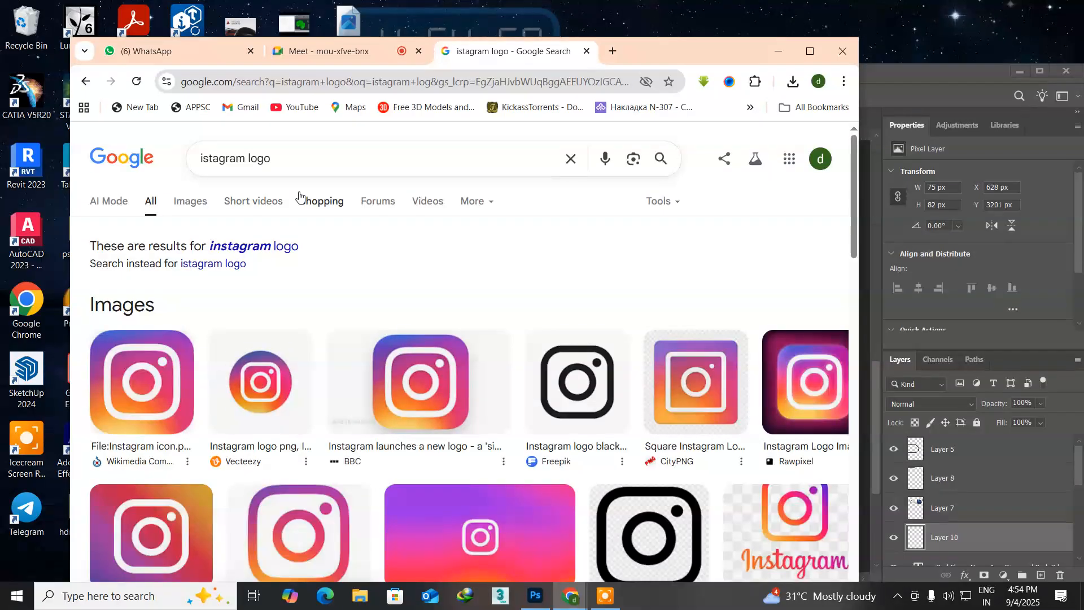
Step: Find the Digiday Instagram logo among the Google image results and save it to the Desktop as instagram-new-logo in webp format
{"action": "left_click", "coordinate": [183, 202]}
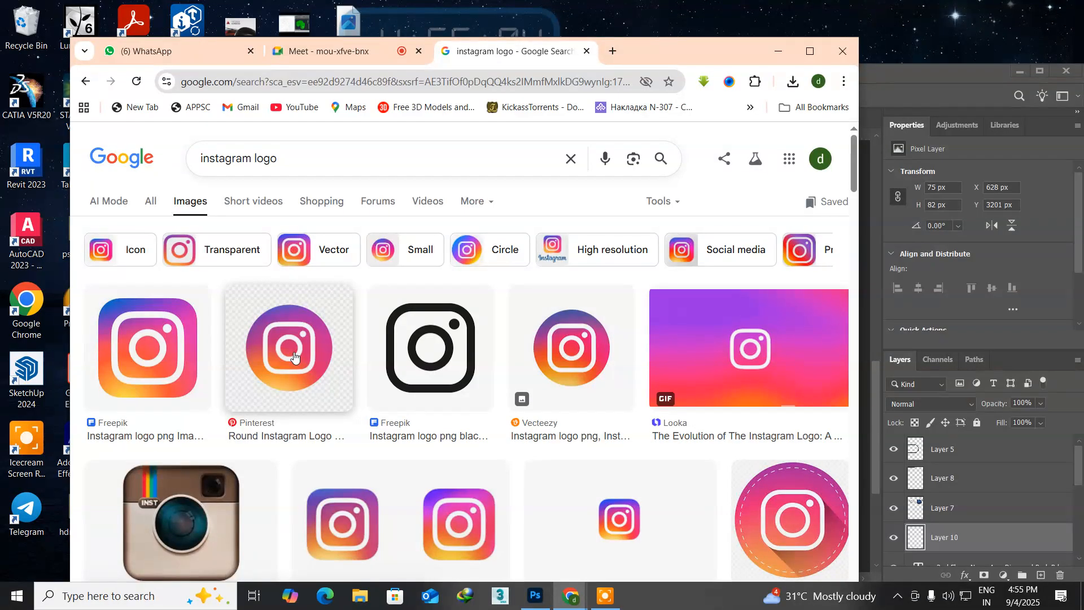
{"action": "scroll", "coordinate": [293, 353], "scroll_direction": "down", "scroll_amount": 2}
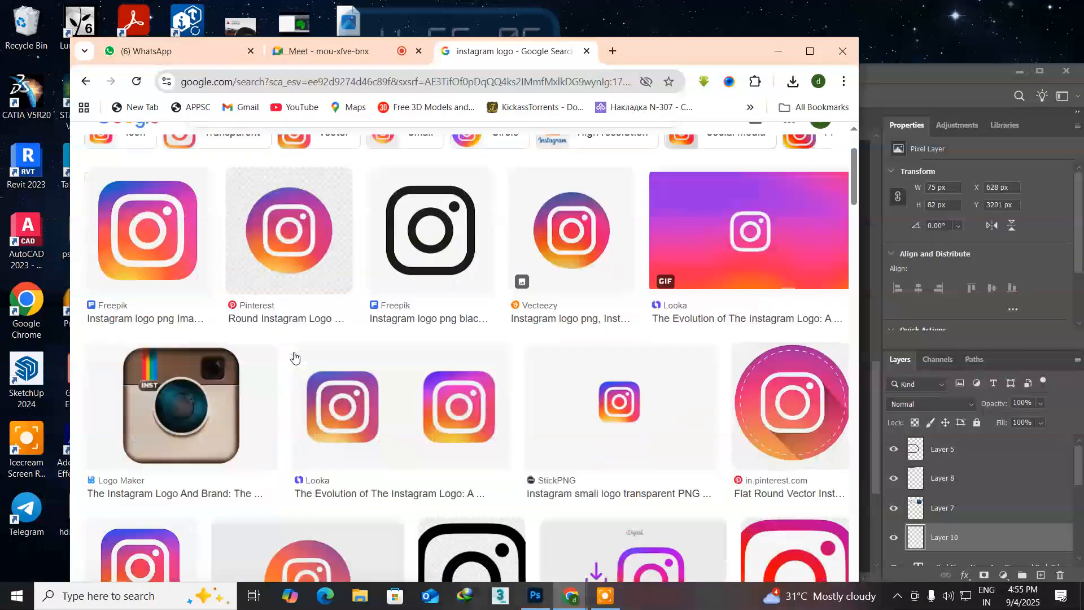
{"action": "scroll", "coordinate": [291, 356], "scroll_direction": "down", "scroll_amount": 3}
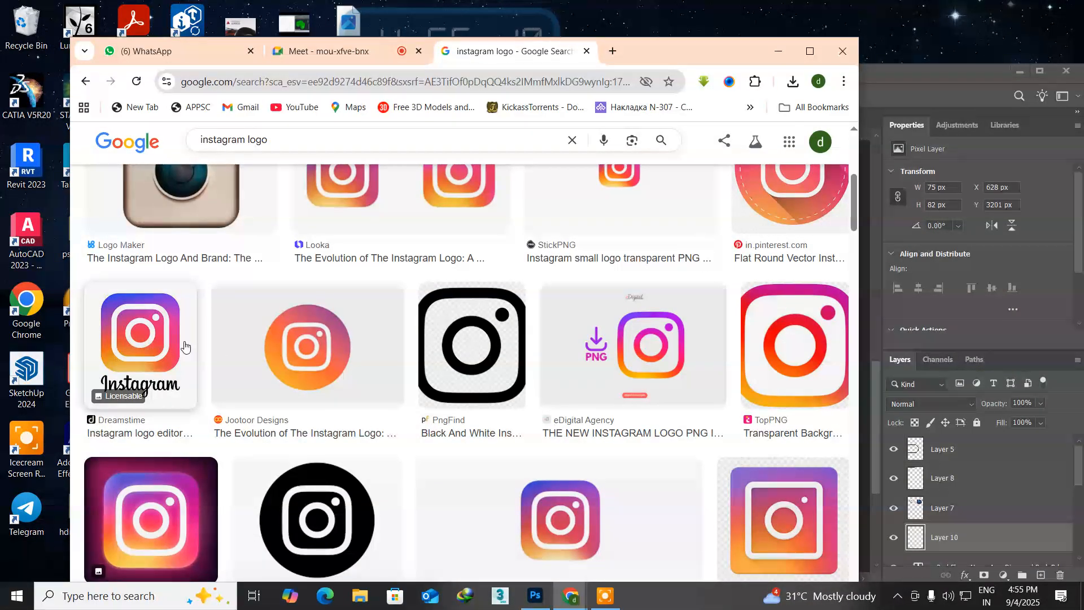
{"action": "scroll", "coordinate": [405, 416], "scroll_direction": "down", "scroll_amount": 2}
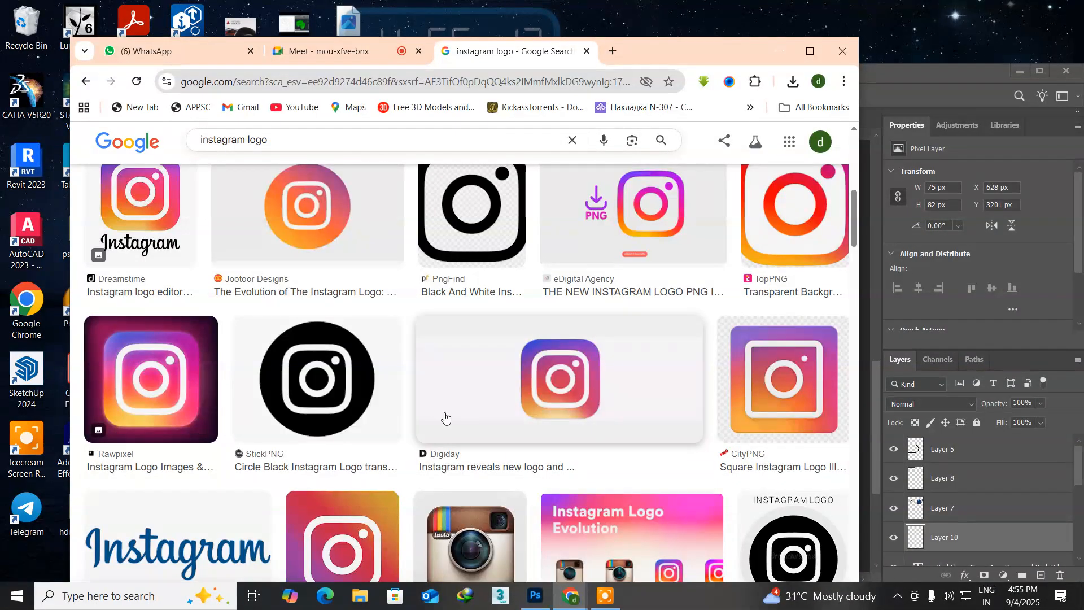
{"action": "left_click", "coordinate": [554, 401]}
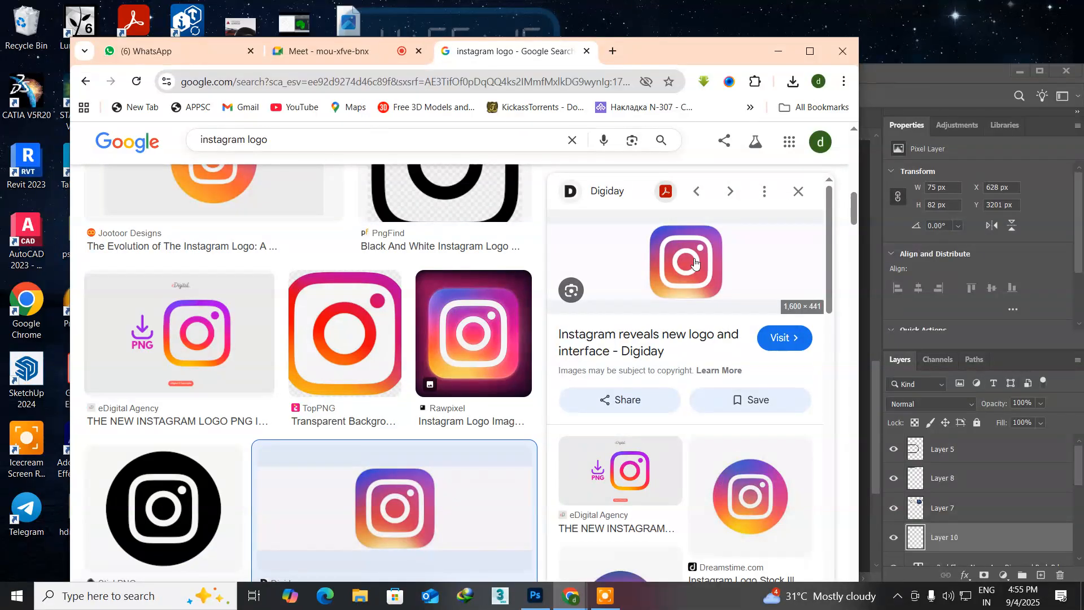
{"action": "right_click", "coordinate": [691, 261]}
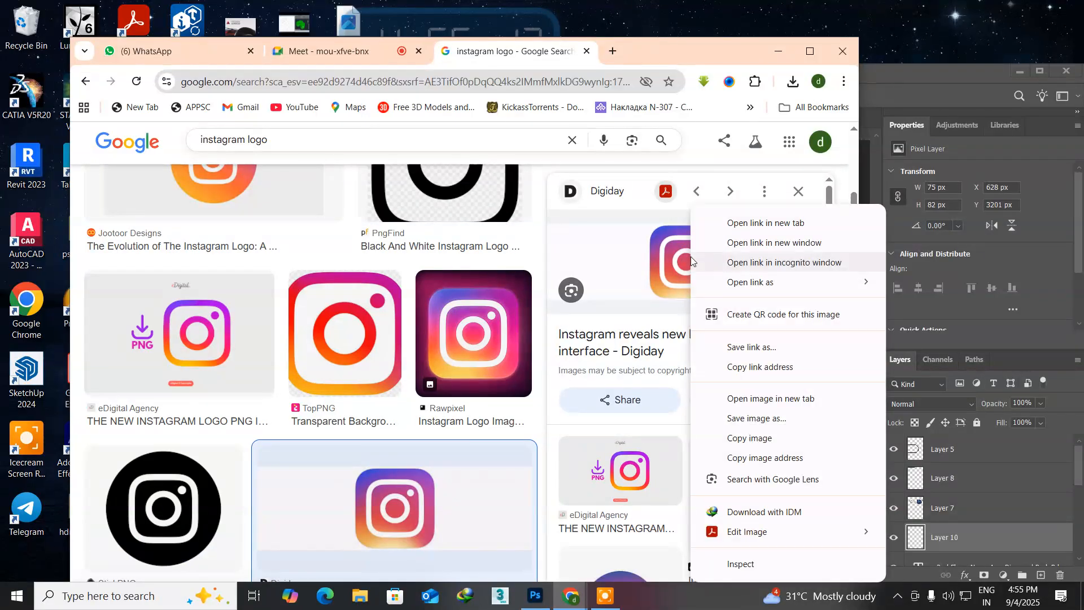
{"action": "left_click", "coordinate": [734, 417]}
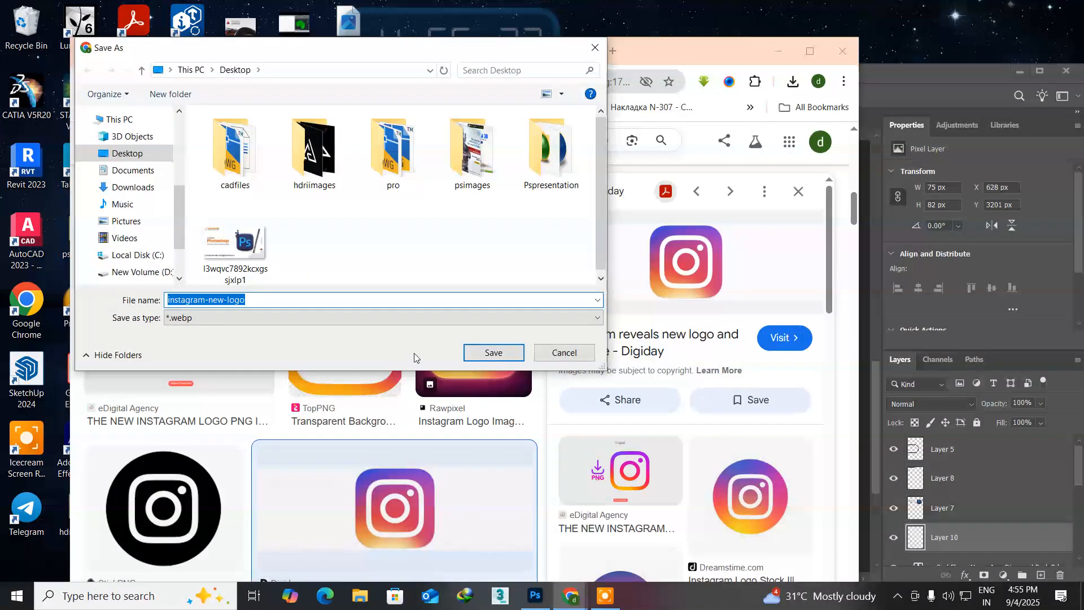
{"action": "left_click", "coordinate": [492, 352]}
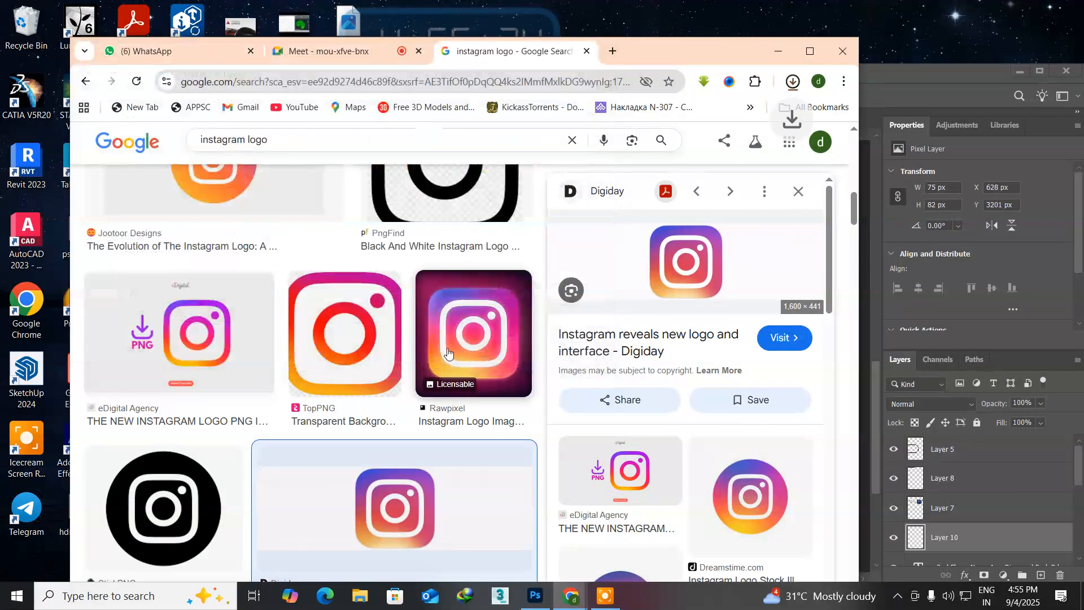
Step: Switch to Photoshop and open the instagram-new-logo image from the Desktop
{"action": "left_click", "coordinate": [536, 596]}
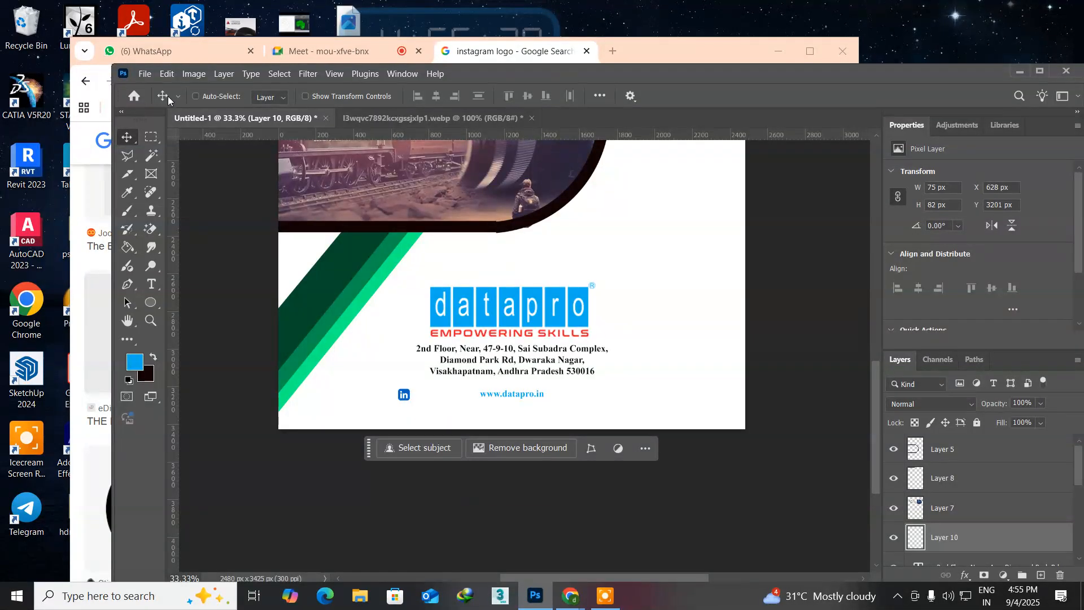
{"action": "left_click", "coordinate": [144, 75]}
{"action": "key", "text": "Escape"}
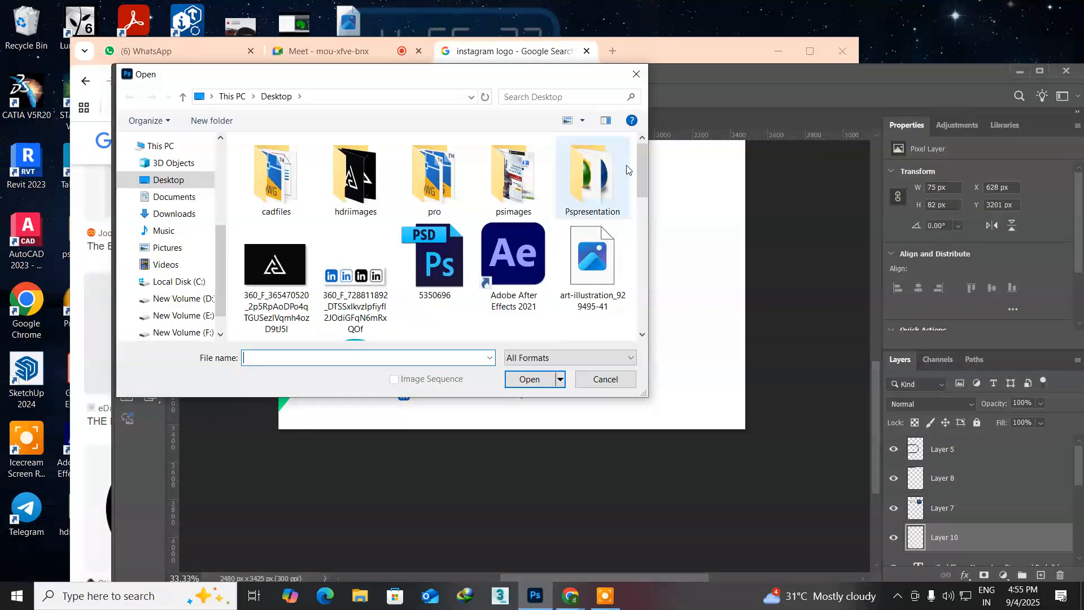
{"action": "left_click_drag", "start_coordinate": [639, 166], "coordinate": [643, 221]}
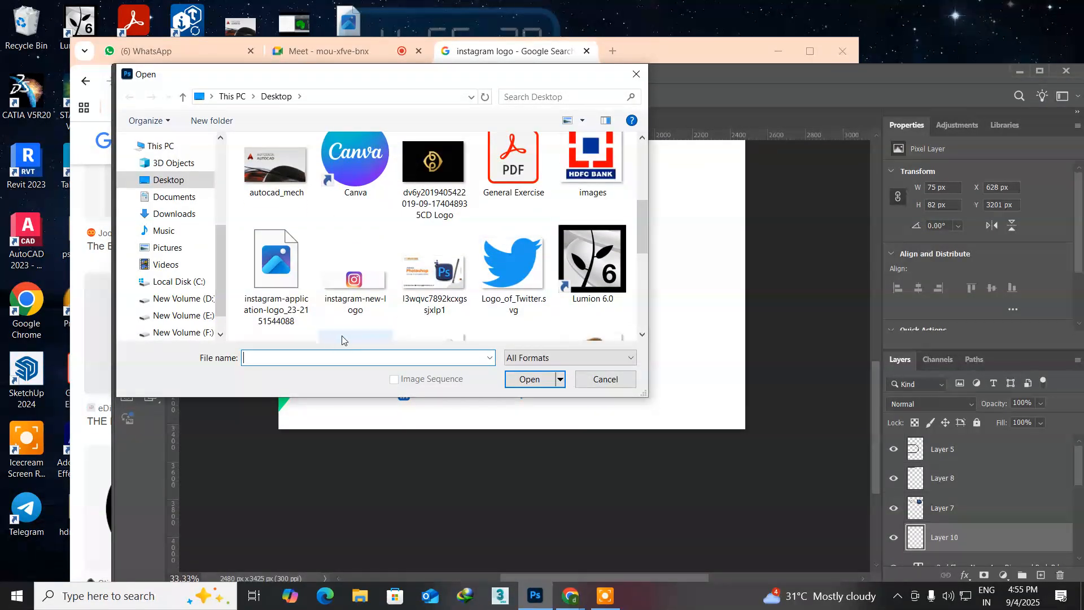
{"action": "left_click", "coordinate": [354, 288]}
{"action": "left_click", "coordinate": [523, 380]}
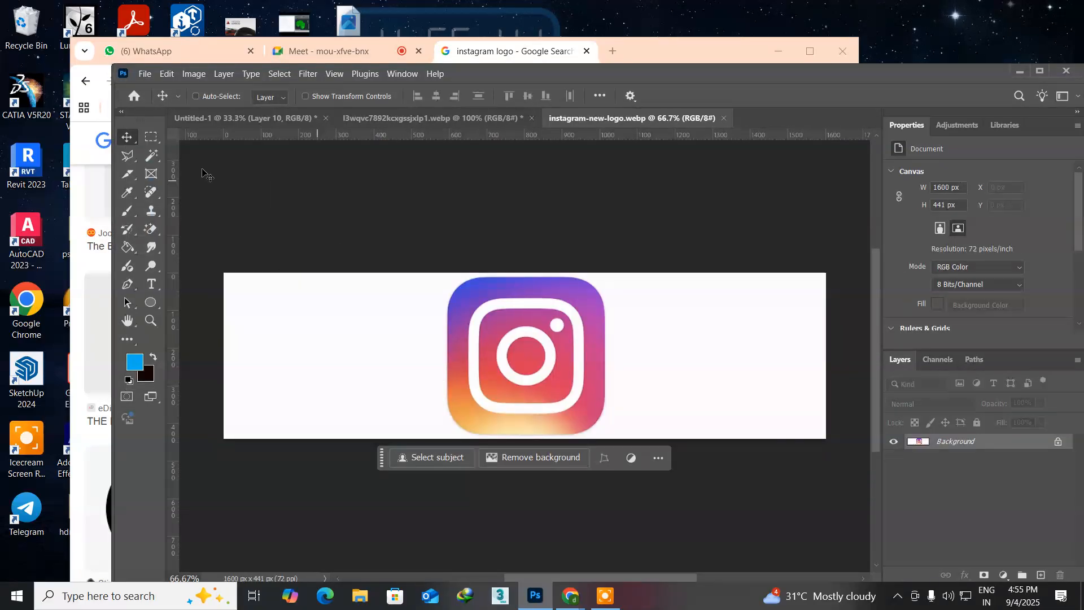
Step: Copy a rectangular selection around the Instagram icon, and close both webp documents, discarding the changes to l3wqvc7892kcxgssjxlp1.webp
{"action": "left_click", "coordinate": [150, 137]}
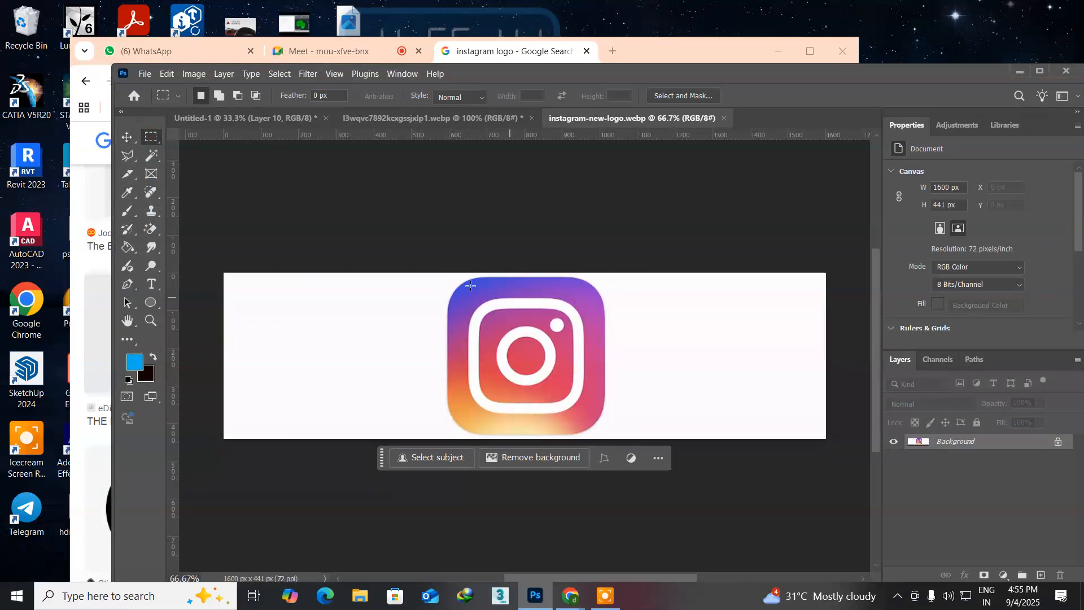
{"action": "left_click_drag", "start_coordinate": [434, 273], "coordinate": [614, 444]}
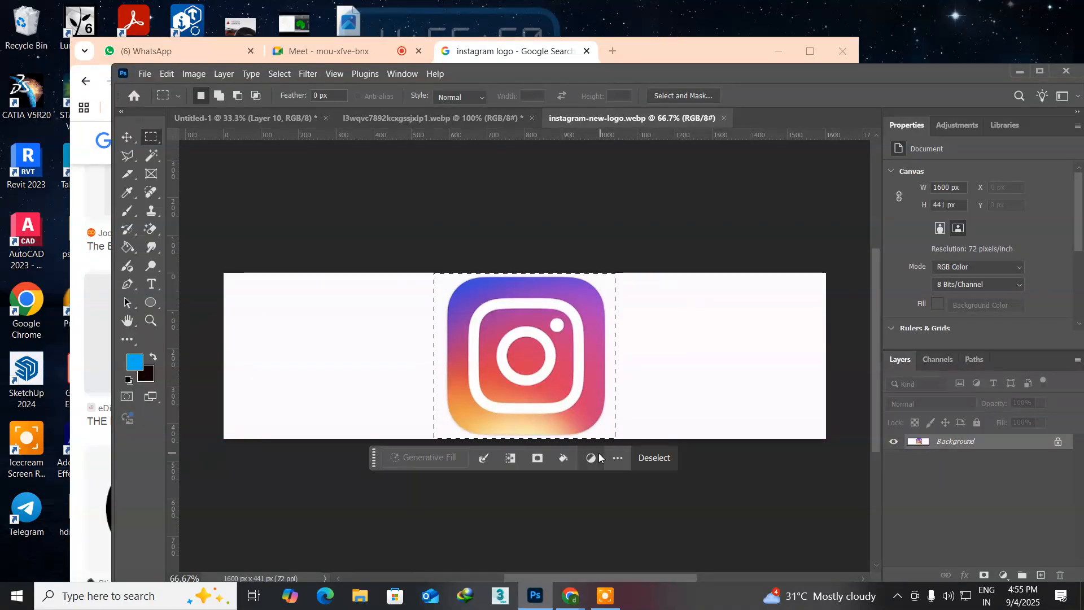
{"action": "left_click", "coordinate": [370, 123]}
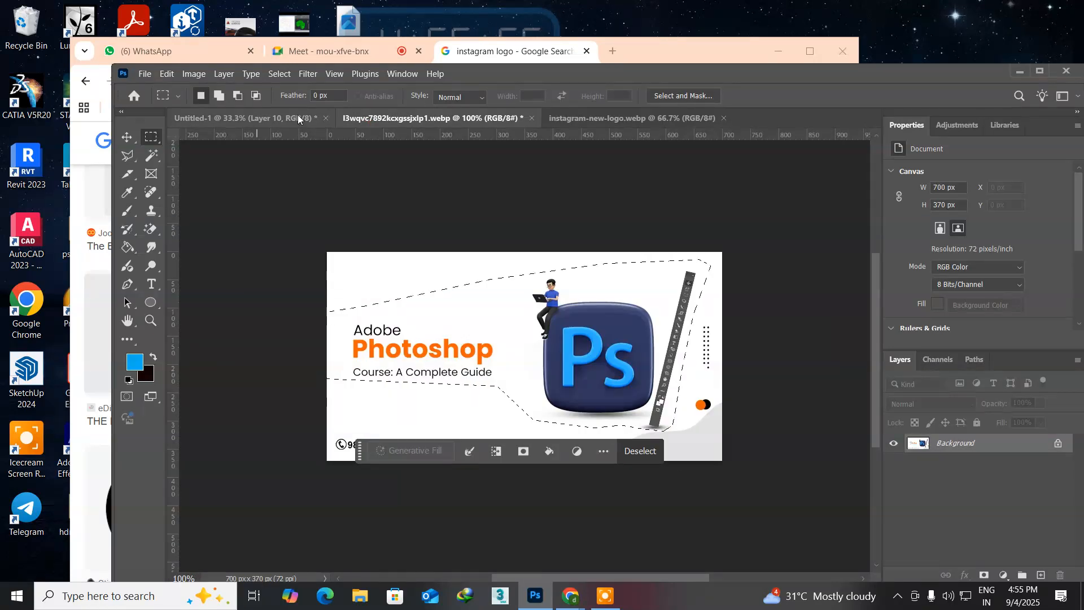
{"action": "left_click", "coordinate": [532, 118]}
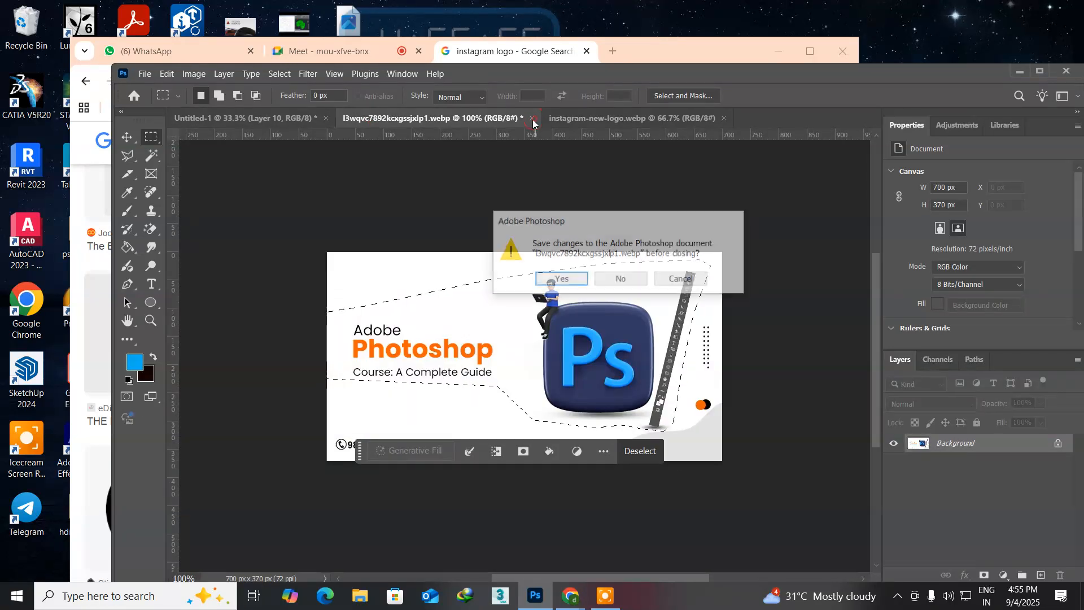
{"action": "left_click", "coordinate": [618, 279]}
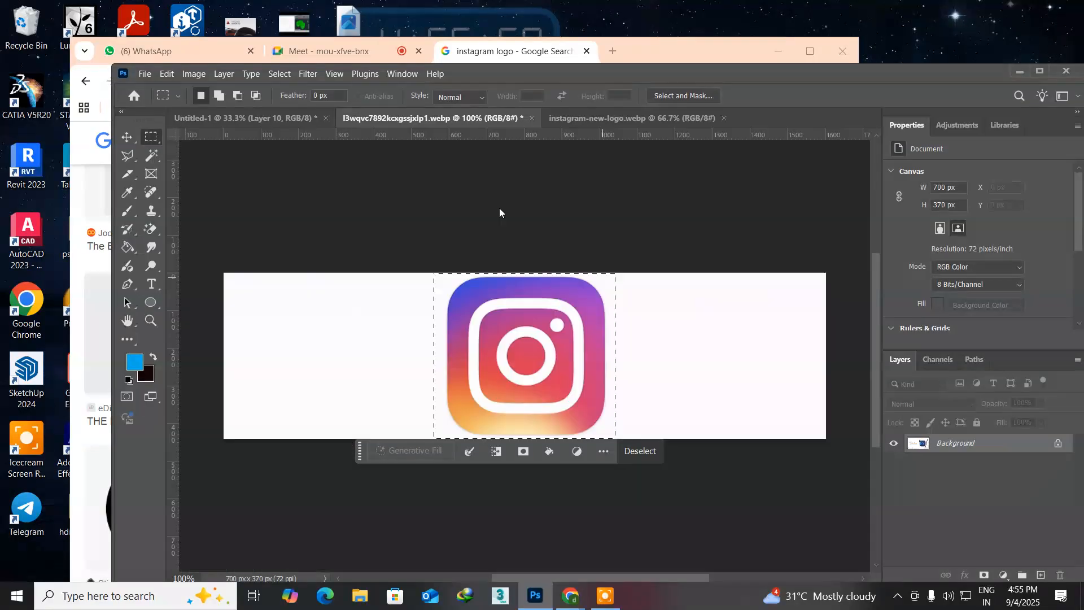
{"action": "left_click", "coordinate": [517, 118]}
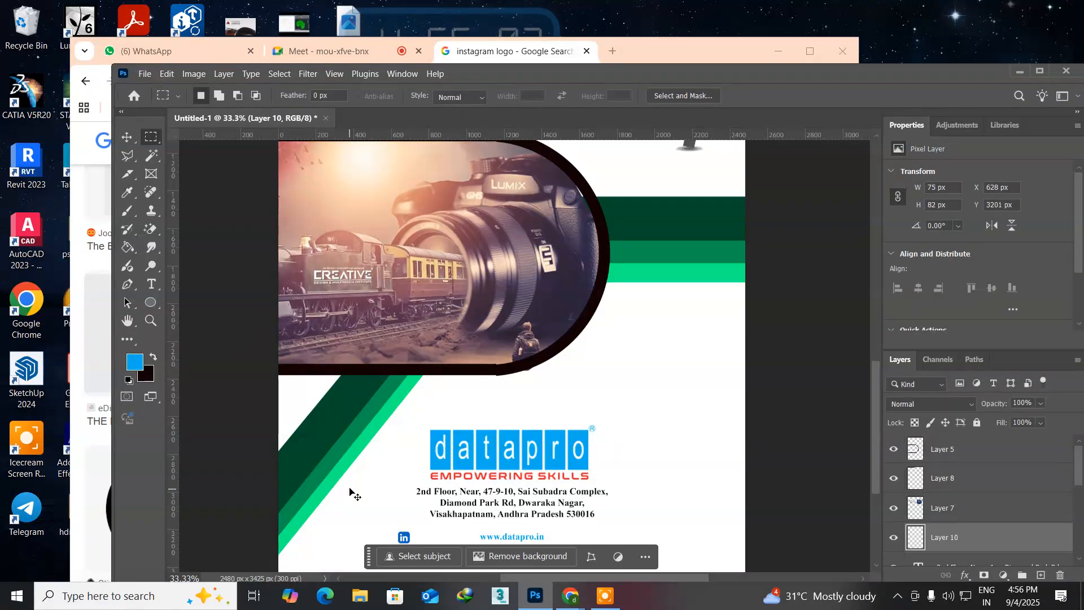
Step: Paste the Instagram icon into Untitled-1 and move it beside the datapro logo, at about X 320 px and Y 2792 px
{"action": "key", "text": "ctrl+v"}
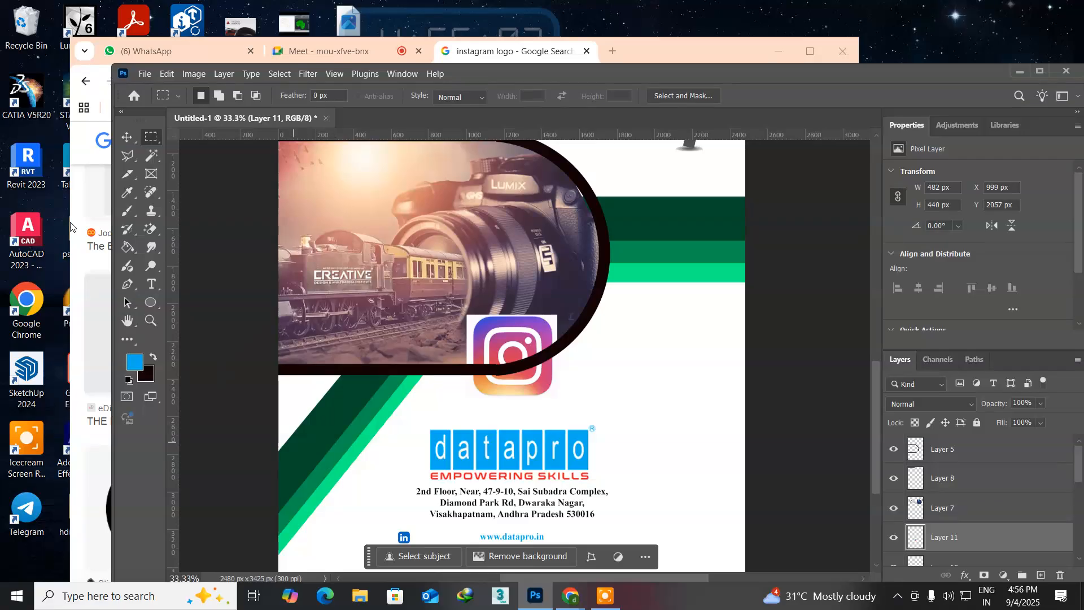
{"action": "left_click", "coordinate": [127, 137]}
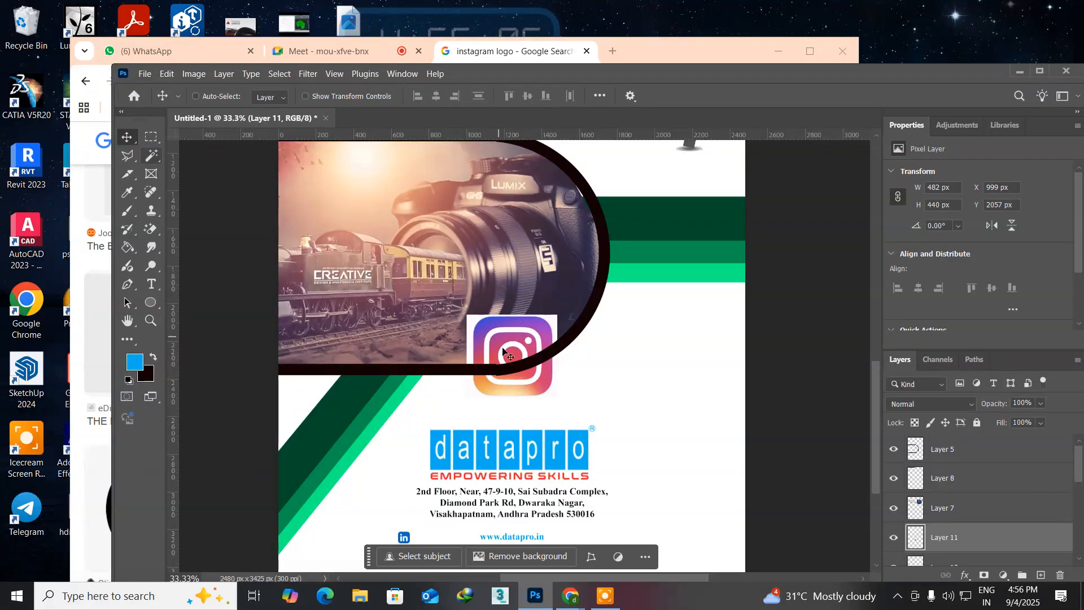
{"action": "left_click_drag", "start_coordinate": [489, 381], "coordinate": [364, 520]}
{"action": "key", "text": "ctrl"}
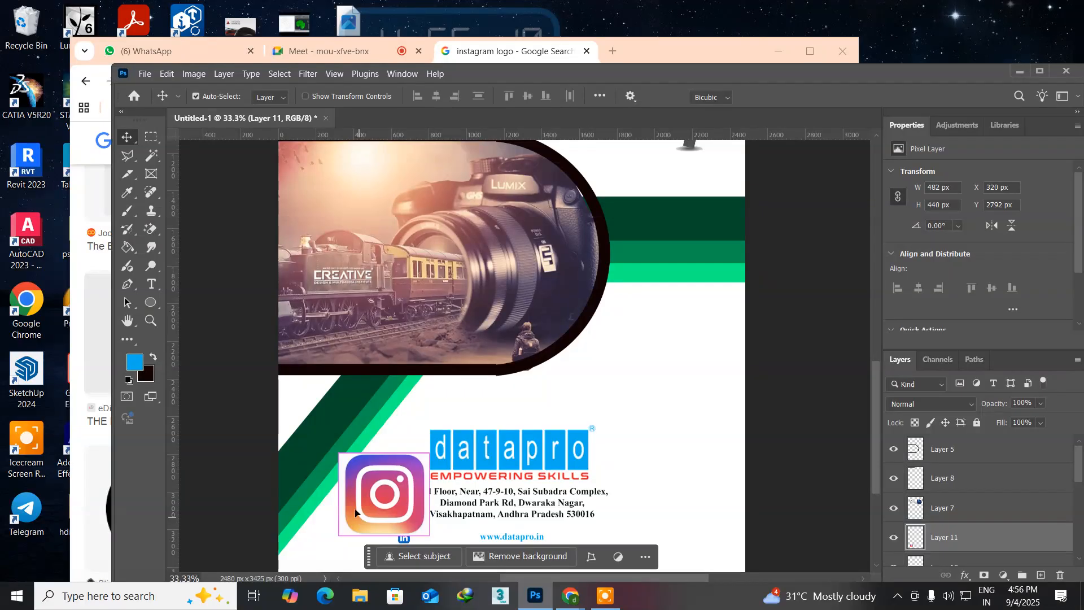
Step: Scale the pasted Instagram icon down proportionally to about 90 by 82 px
{"action": "key", "text": "ctrl+t"}
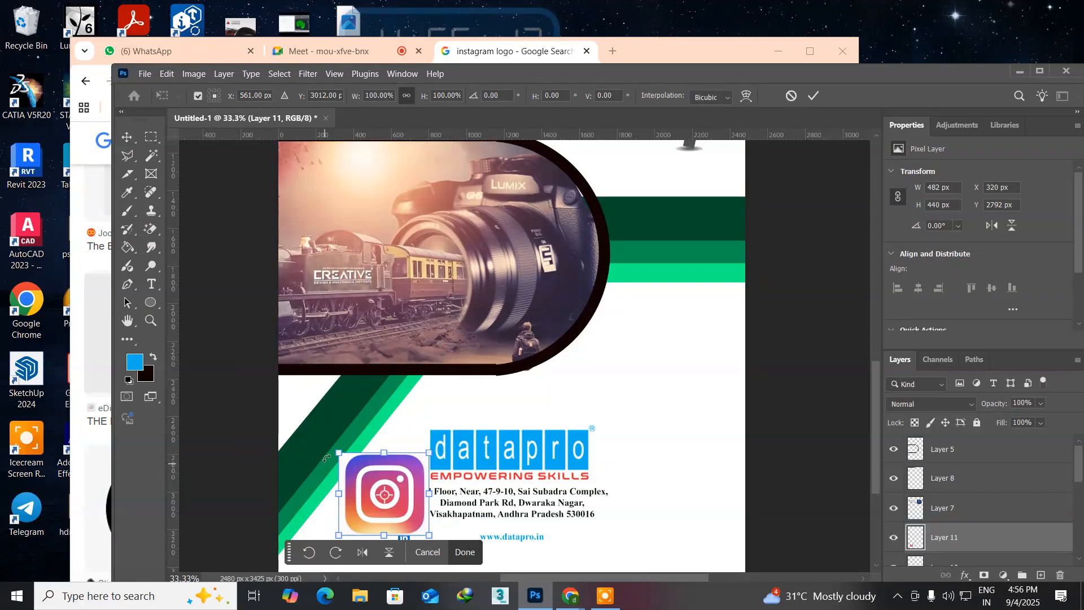
{"action": "left_click_drag", "start_coordinate": [337, 452], "coordinate": [372, 485]}
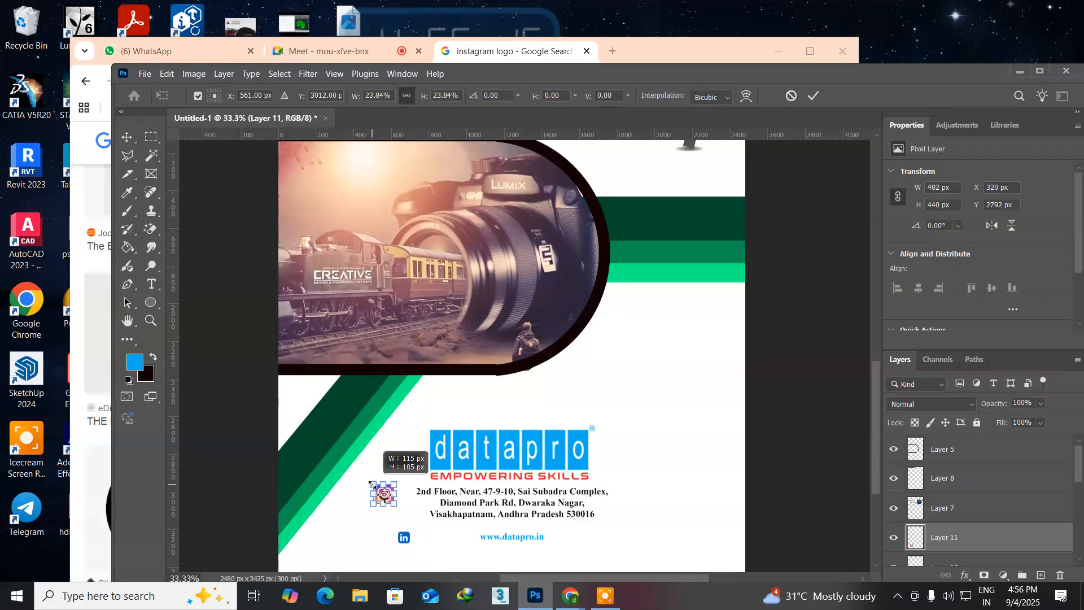
{"action": "left_click_drag", "start_coordinate": [372, 484], "coordinate": [373, 485]}
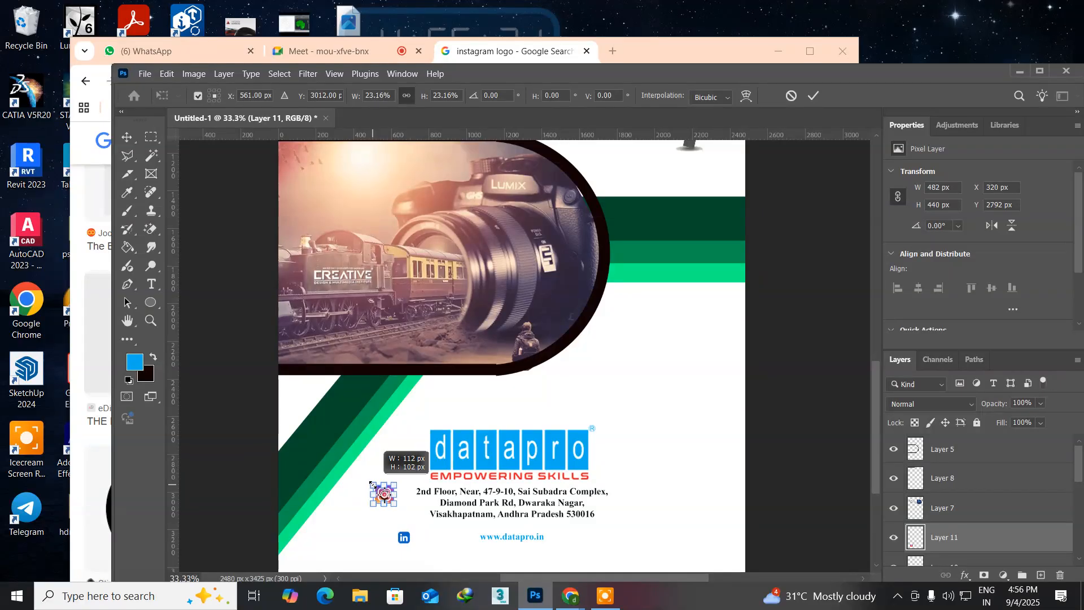
{"action": "left_click_drag", "start_coordinate": [373, 484], "coordinate": [375, 486]}
{"action": "key", "text": "Return"}
Step: Move the Instagram icon layer to X 405 px and Y 3201 px, in line with the LinkedIn icon
{"action": "right_click", "coordinate": [387, 494]}
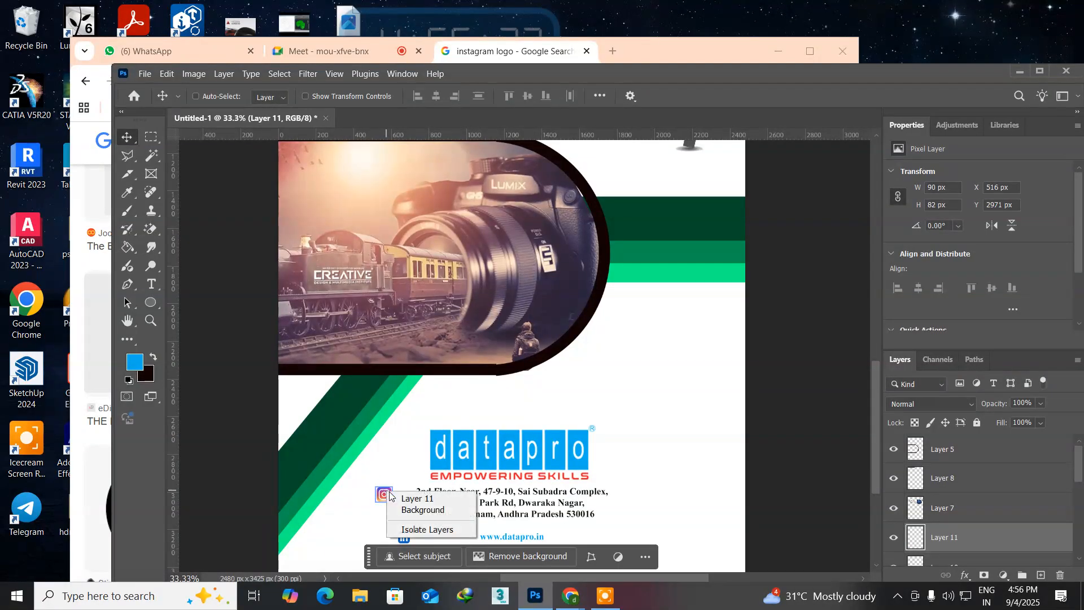
{"action": "left_click", "coordinate": [403, 499]}
{"action": "left_click_drag", "start_coordinate": [388, 504], "coordinate": [366, 541]}
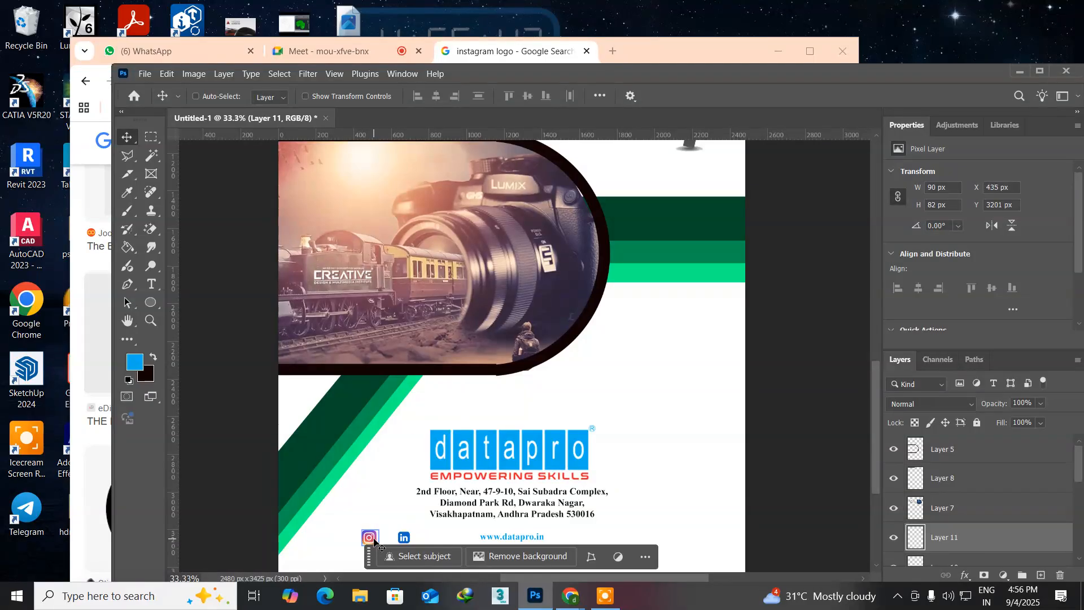
{"action": "key", "text": "Left"}
{"action": "key", "text": "Left"}
{"action": "key", "text": "Left"}
{"action": "key", "text": "Left"}
{"action": "key", "text": "Left"}
{"action": "key", "text": "Left"}
{"action": "key", "text": "Left"}
{"action": "key", "text": "Left"}
{"action": "key", "text": "Left"}
Step: Switch to Chrome and search Google Images for "facebook logo"
{"action": "left_click", "coordinate": [489, 52]}
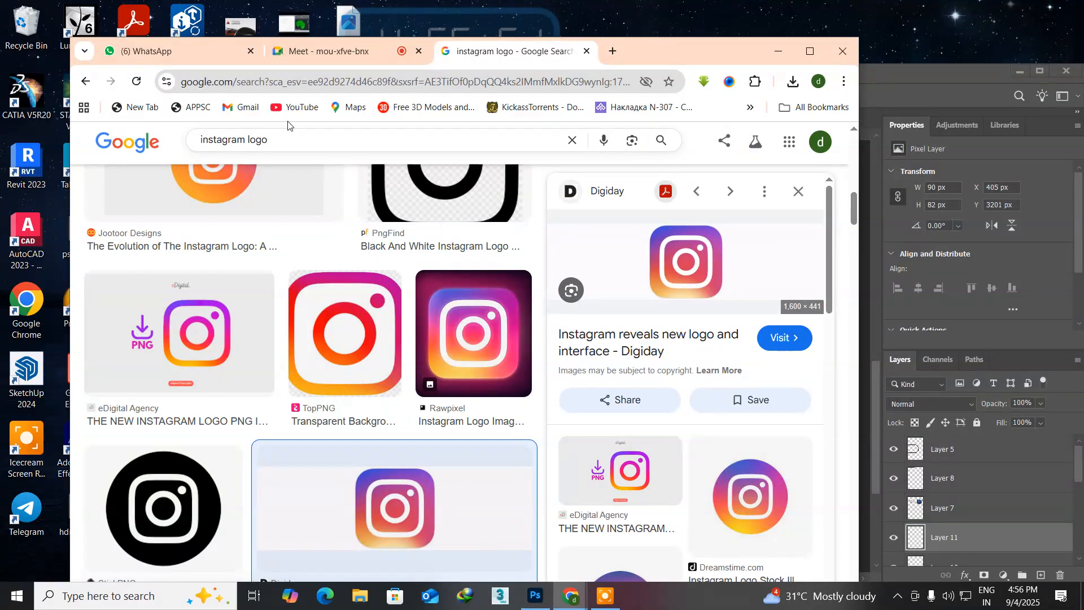
{"action": "double_click", "coordinate": [243, 139]}
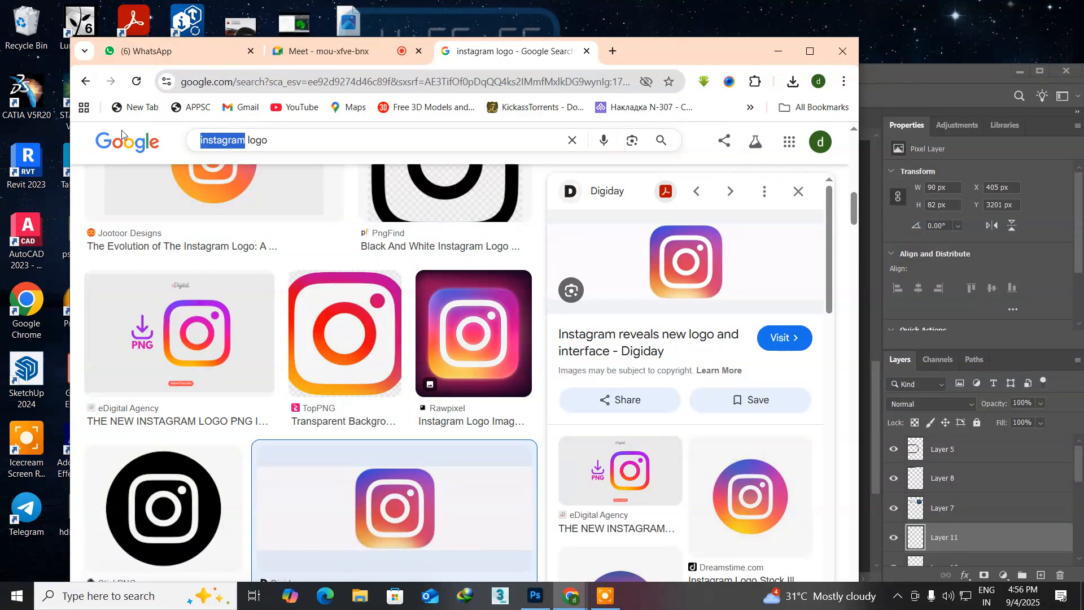
{"action": "type", "text": "face"}
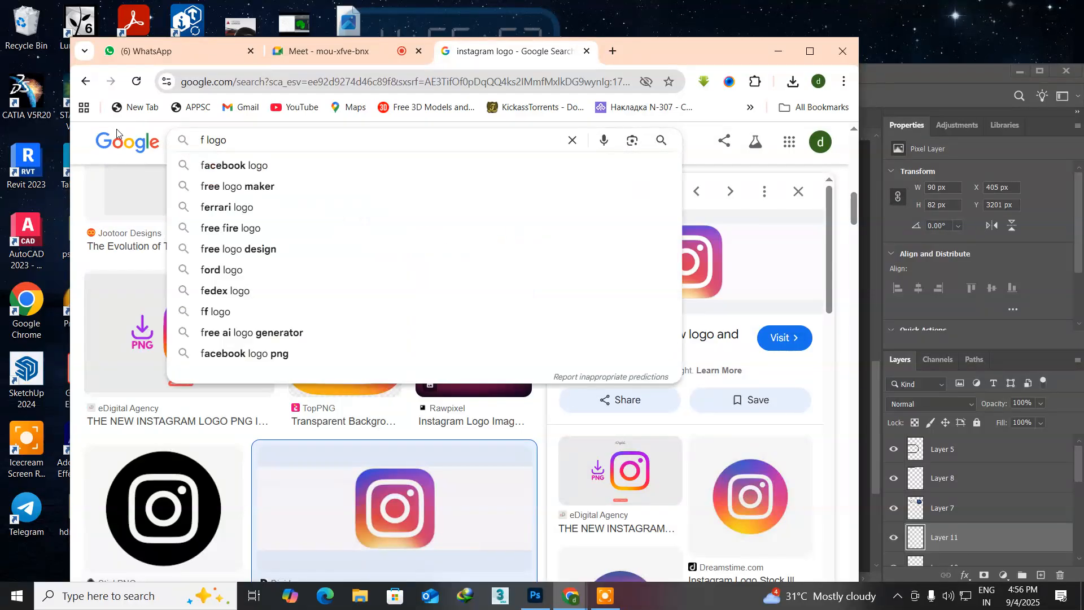
{"action": "key", "text": "Down"}
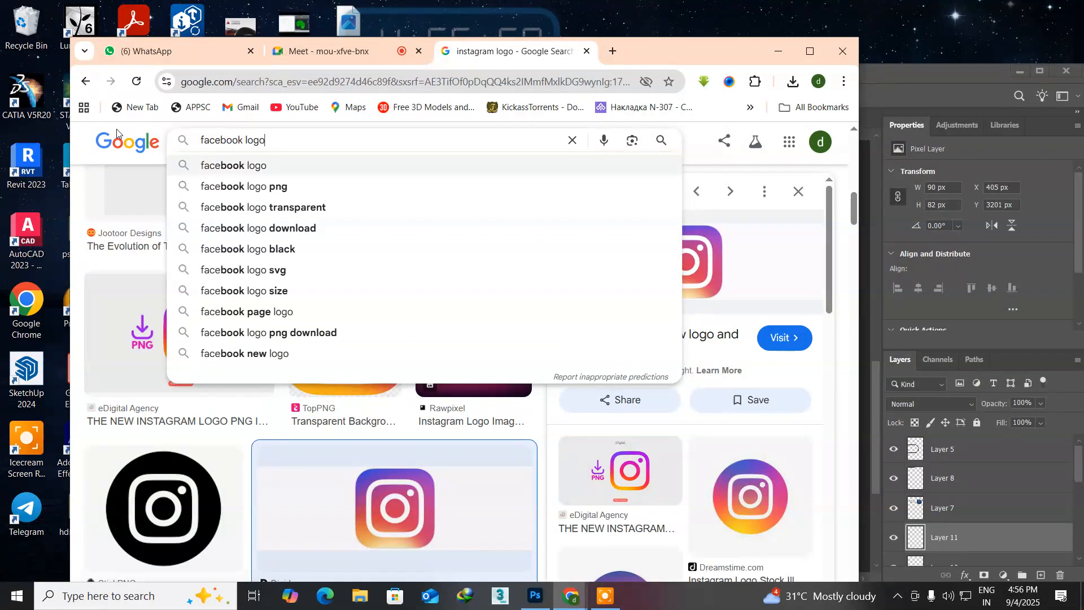
{"action": "key", "text": "Return"}
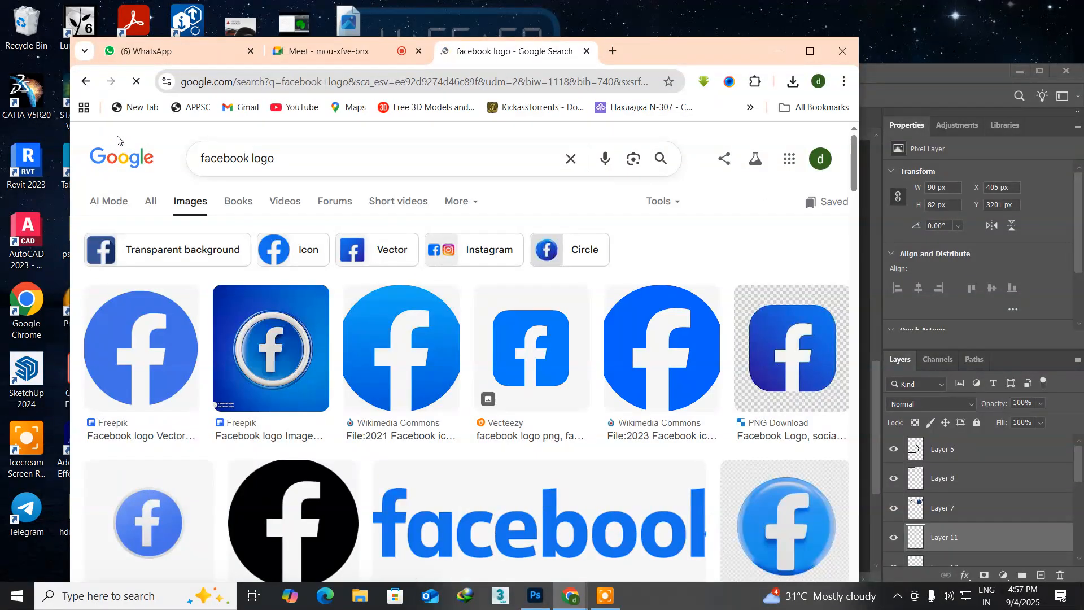
Step: Find the square blue Facebook logo PNG from Pngimg.com in the image results and save it to the Desktop
{"action": "scroll", "coordinate": [277, 355], "scroll_direction": "down", "scroll_amount": 7}
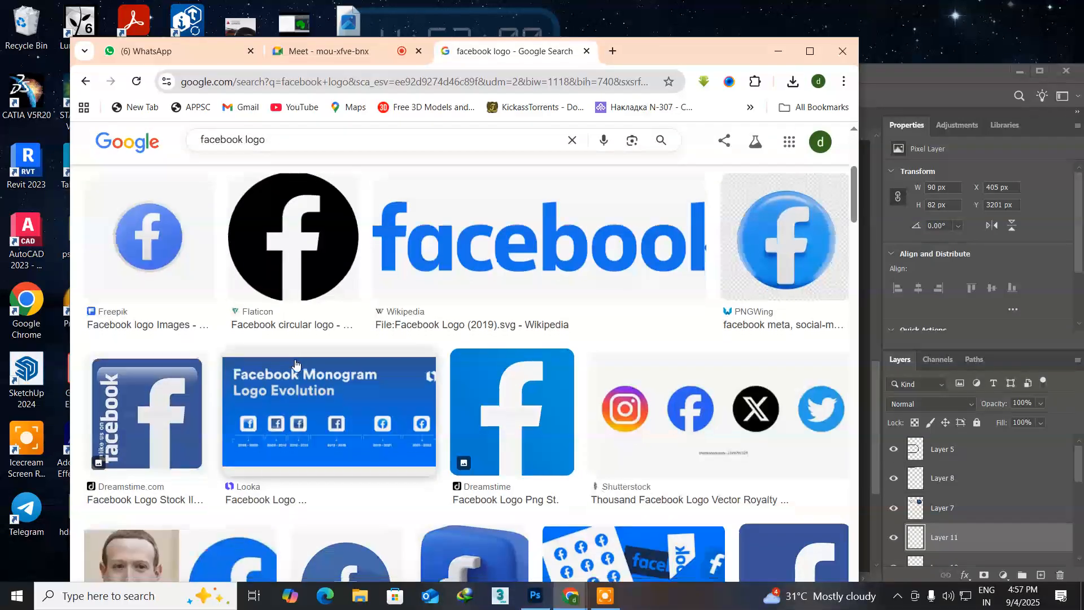
{"action": "scroll", "coordinate": [294, 364], "scroll_direction": "down", "scroll_amount": 6}
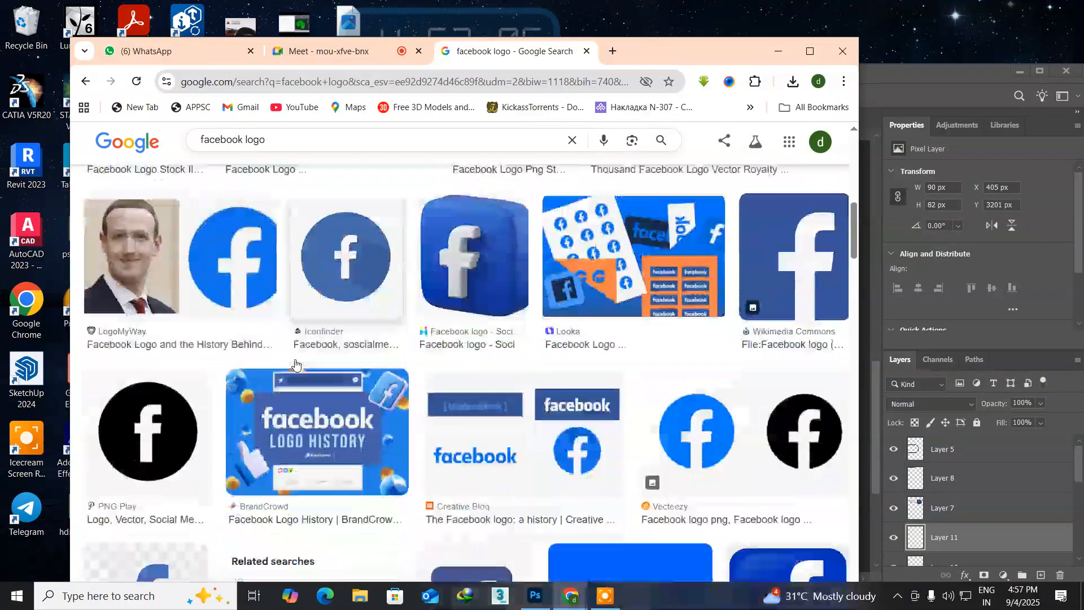
{"action": "scroll", "coordinate": [295, 364], "scroll_direction": "down", "scroll_amount": 2}
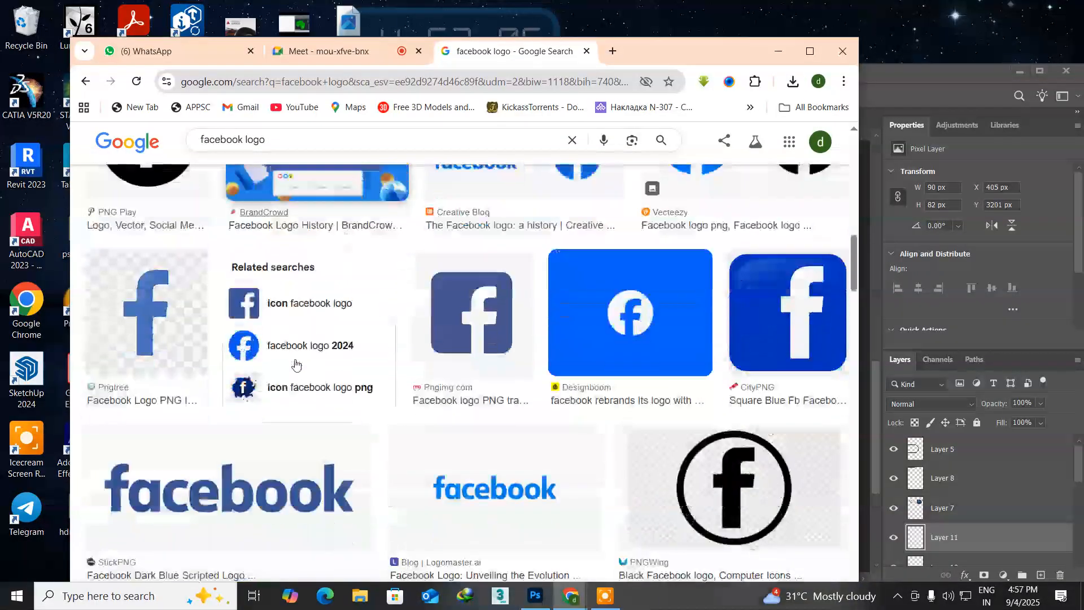
{"action": "left_click", "coordinate": [476, 299]}
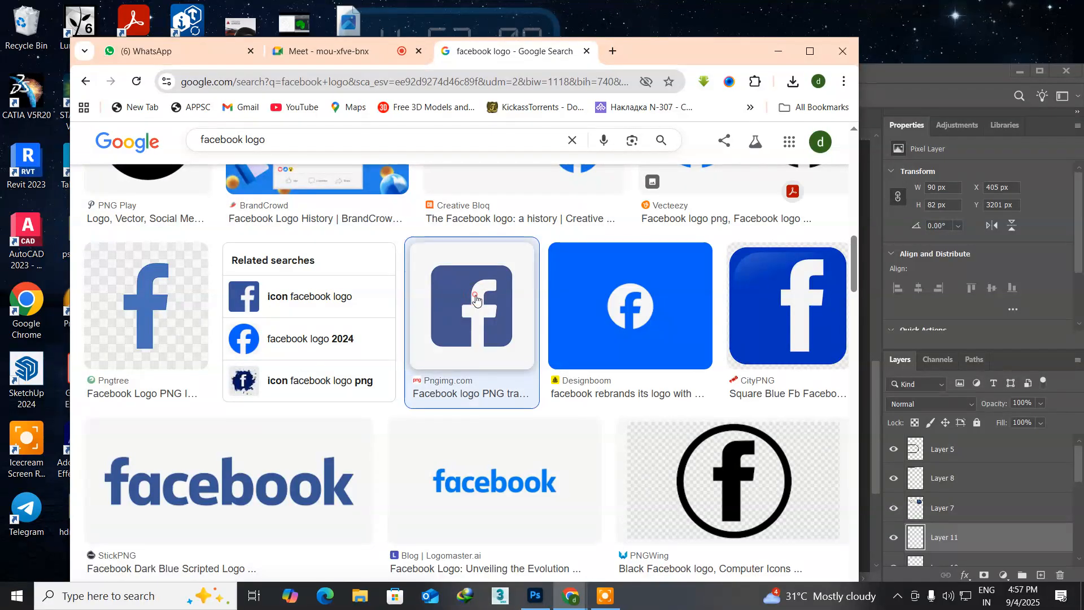
{"action": "right_click", "coordinate": [610, 298]}
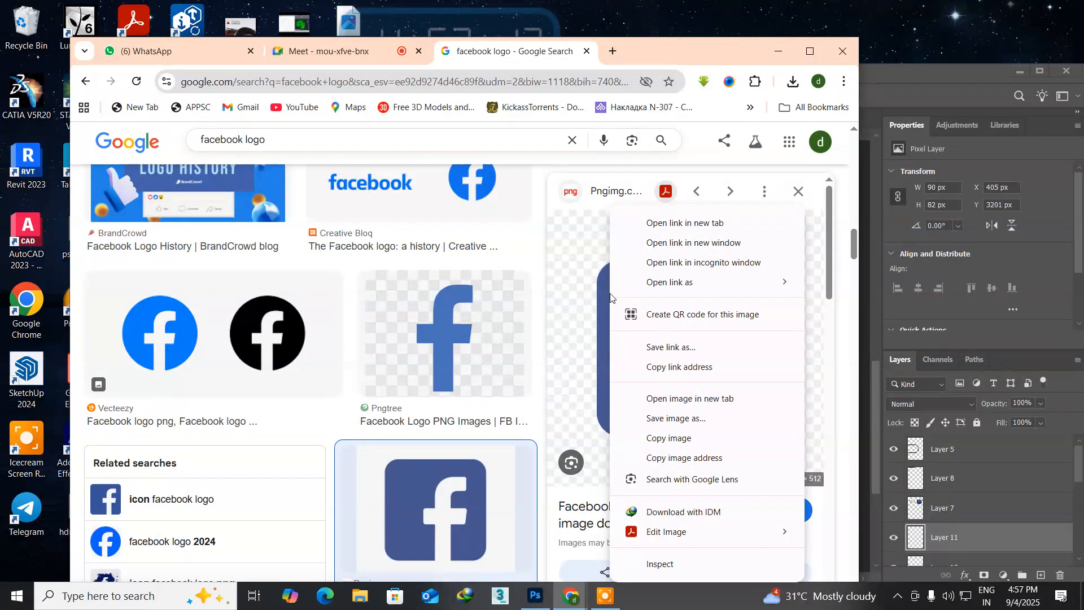
{"action": "left_click", "coordinate": [668, 420]}
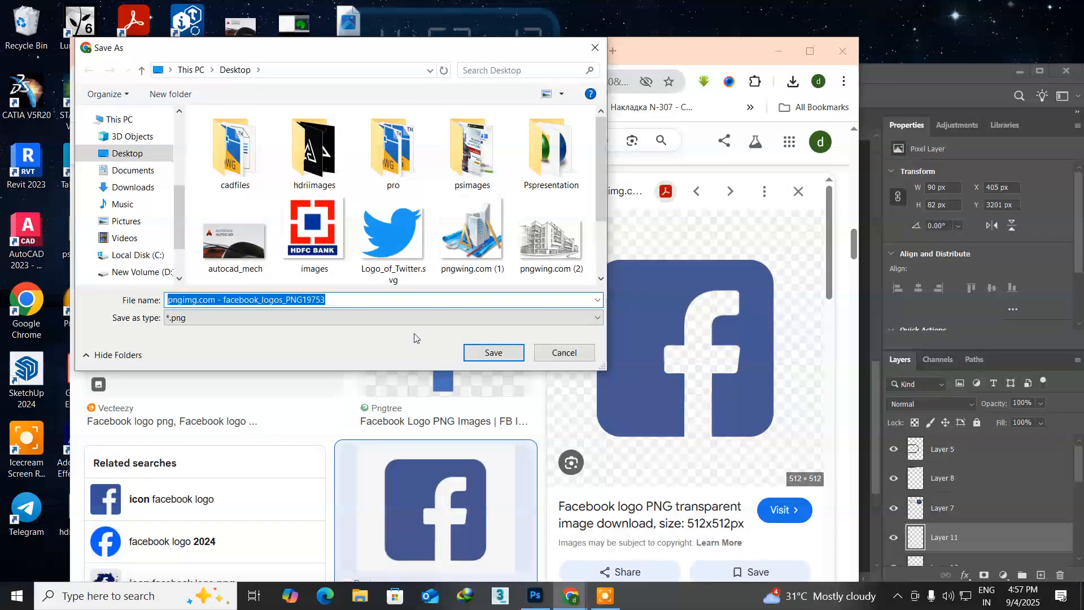
{"action": "left_click", "coordinate": [489, 352]}
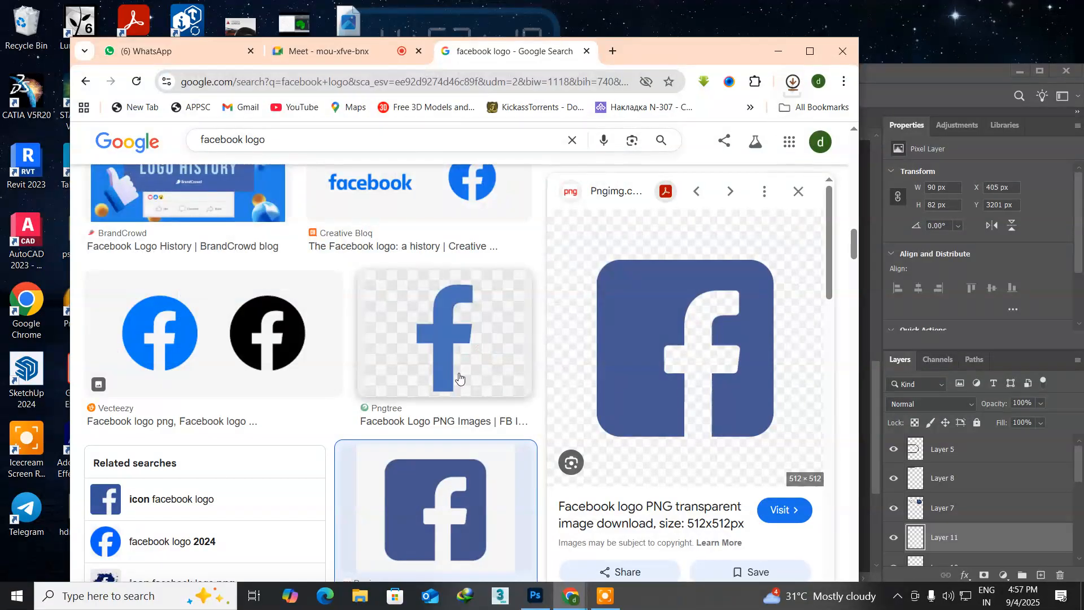
Step: Switch to Photoshop and open "pngimg.com - facebook_logos_PNG19753" from the Desktop
{"action": "left_click", "coordinate": [535, 596]}
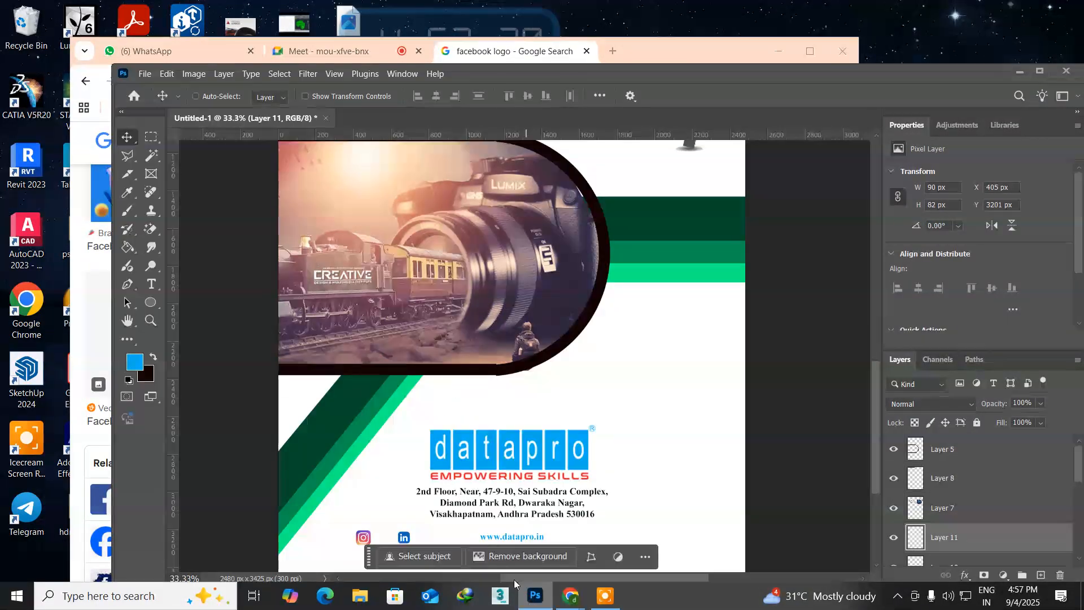
{"action": "left_click", "coordinate": [145, 75]}
{"action": "left_click", "coordinate": [156, 100]}
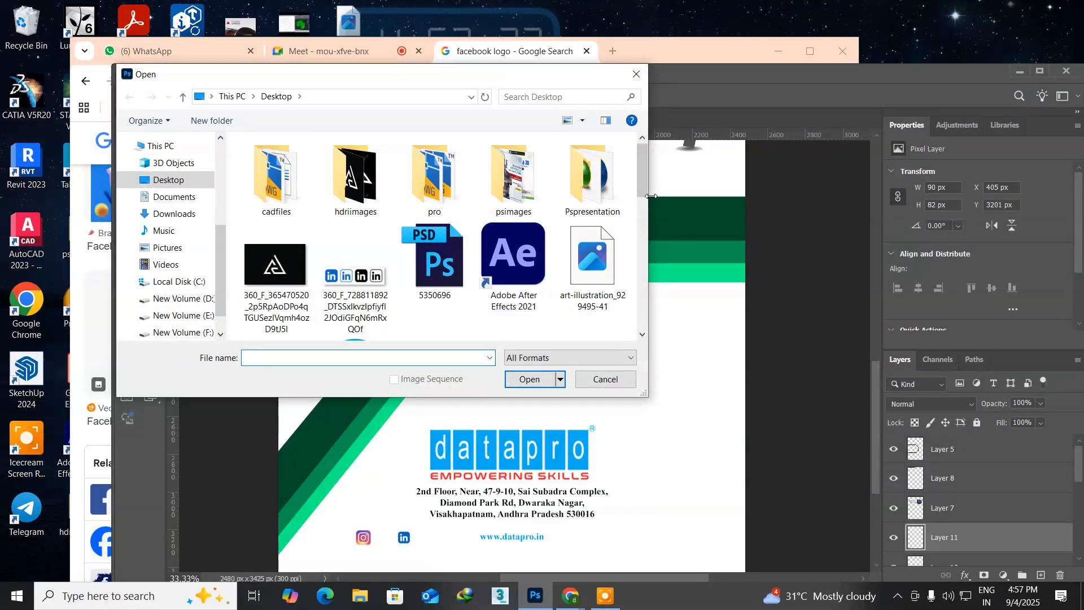
{"action": "left_click_drag", "start_coordinate": [643, 187], "coordinate": [638, 280]}
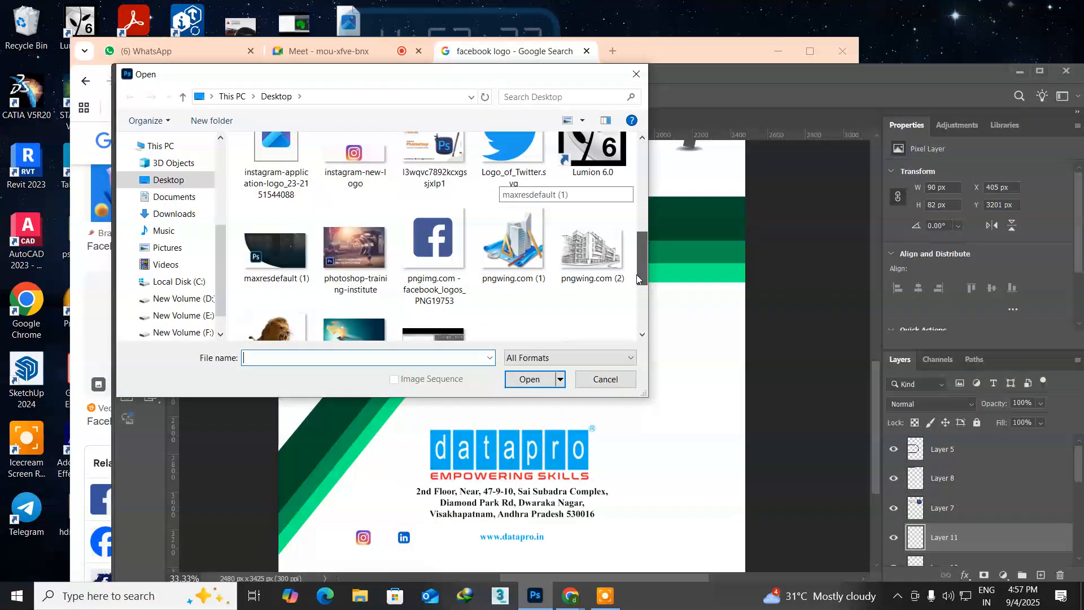
{"action": "left_click", "coordinate": [426, 252]}
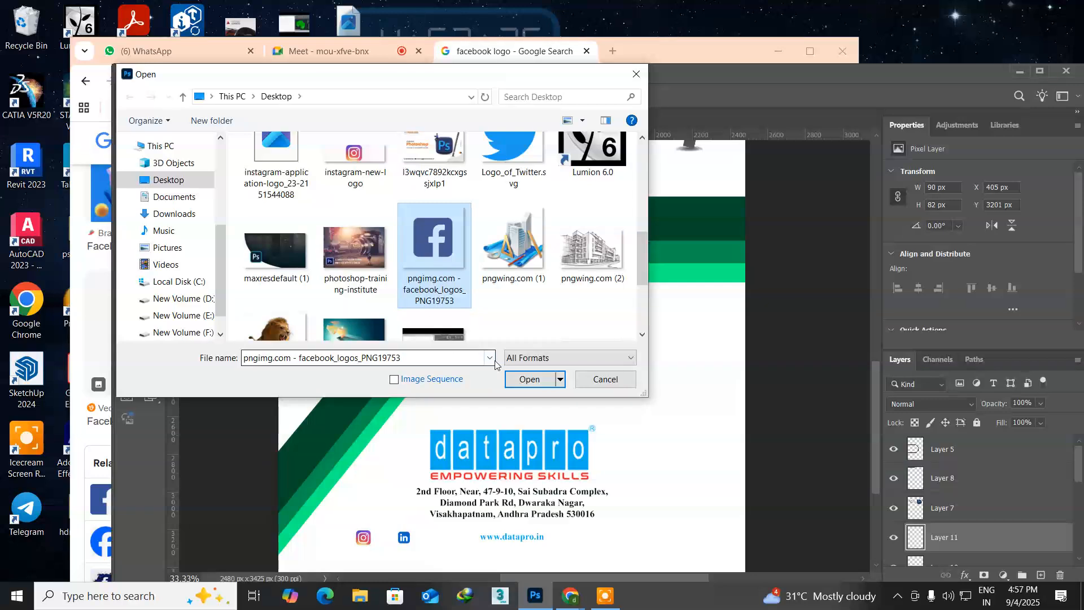
{"action": "left_click", "coordinate": [521, 382]}
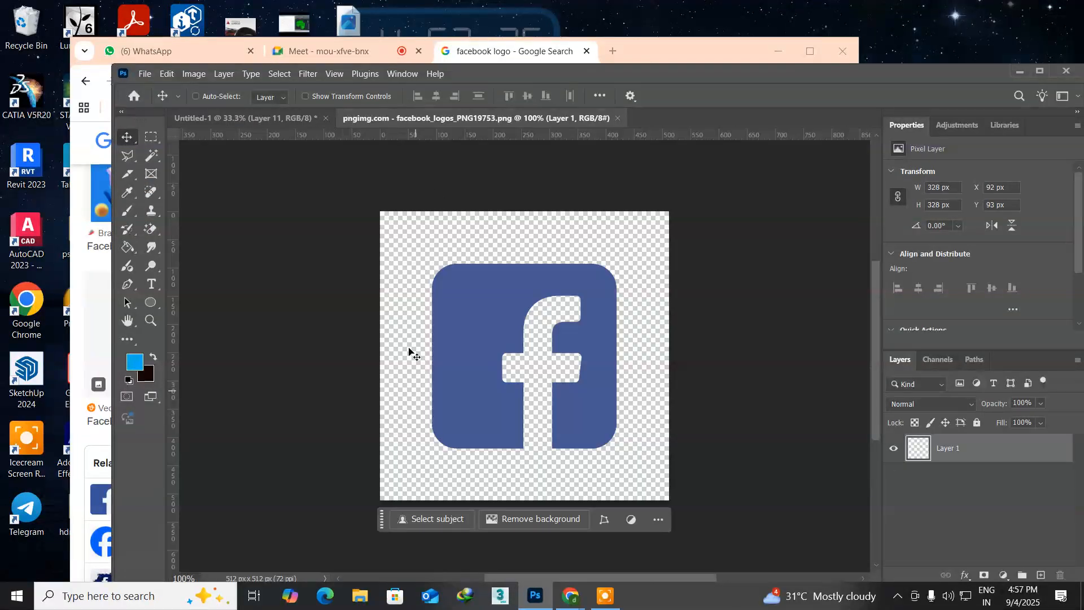
Step: Copy the Facebook logo into Untitled-1 beside the datapro logo, at about X 533 px and Y 2794 px, and close the source image
{"action": "mouse_move", "coordinate": [436, 117]}
{"action": "left_mouse_down"}
{"action": "mouse_move", "coordinate": [583, 181]}
{"action": "mouse_move", "coordinate": [644, 188]}
{"action": "left_mouse_up"}
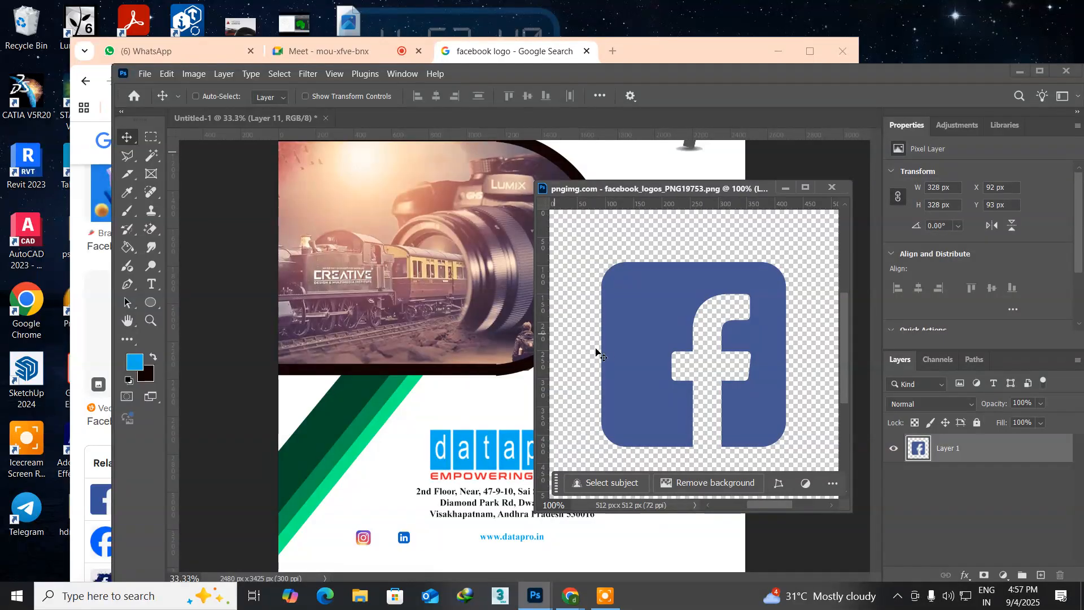
{"action": "left_click_drag", "start_coordinate": [629, 346], "coordinate": [441, 431]}
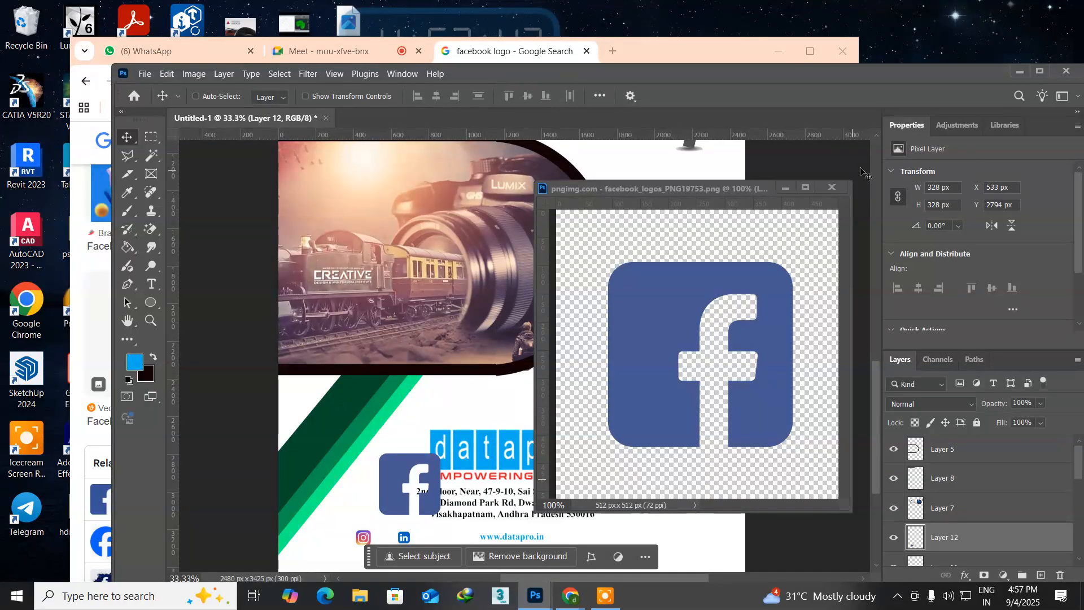
{"action": "left_click", "coordinate": [836, 185]}
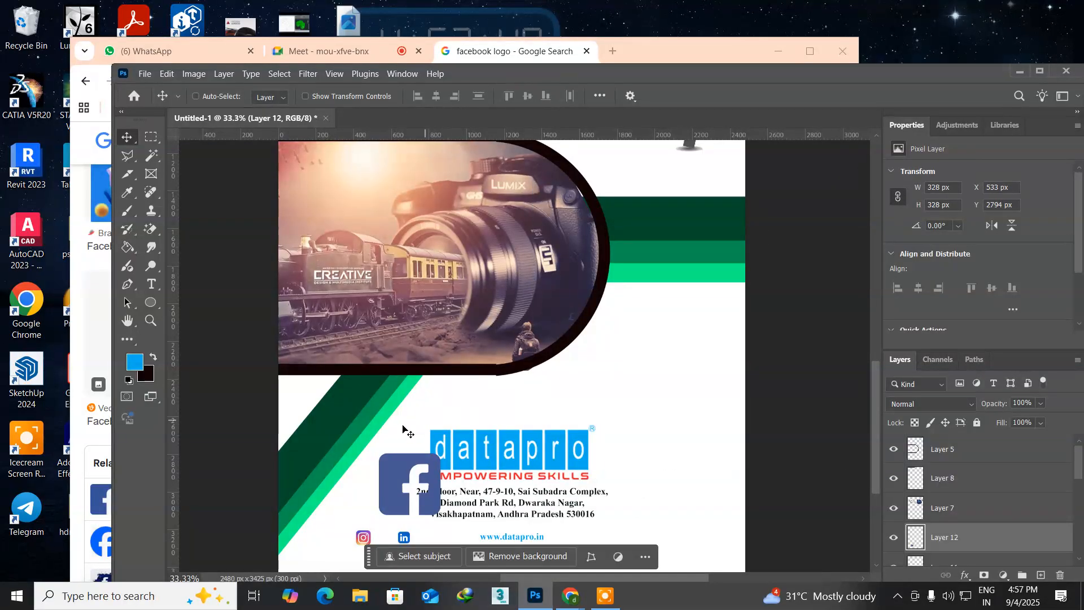
Step: Scale the Facebook icon down proportionally to about 99 by 99 px
{"action": "key", "text": "ctrl+t"}
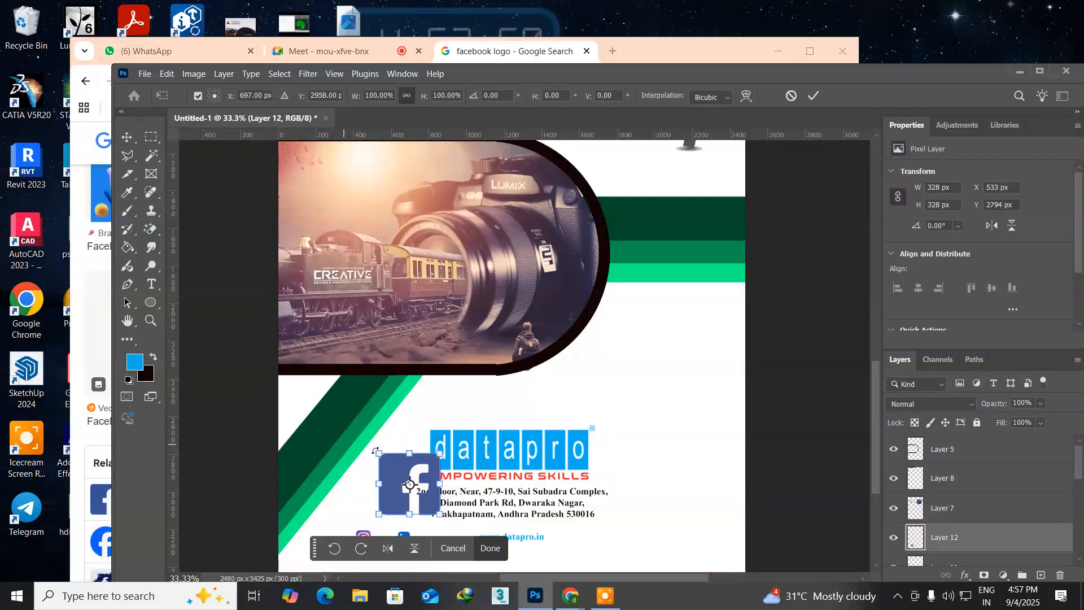
{"action": "left_click_drag", "start_coordinate": [379, 455], "coordinate": [422, 496]}
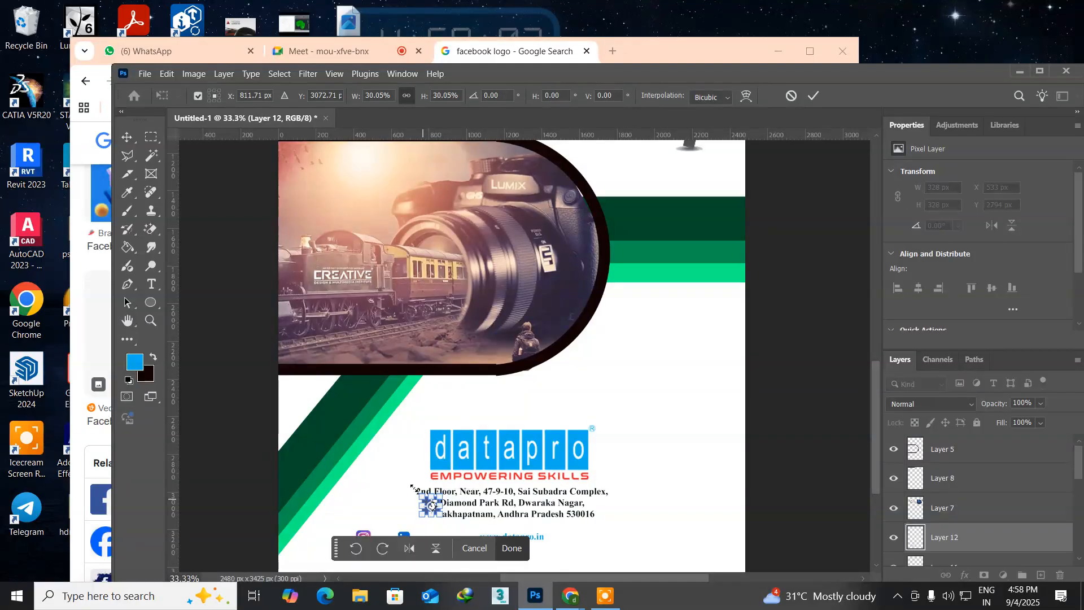
{"action": "key", "text": "super"}
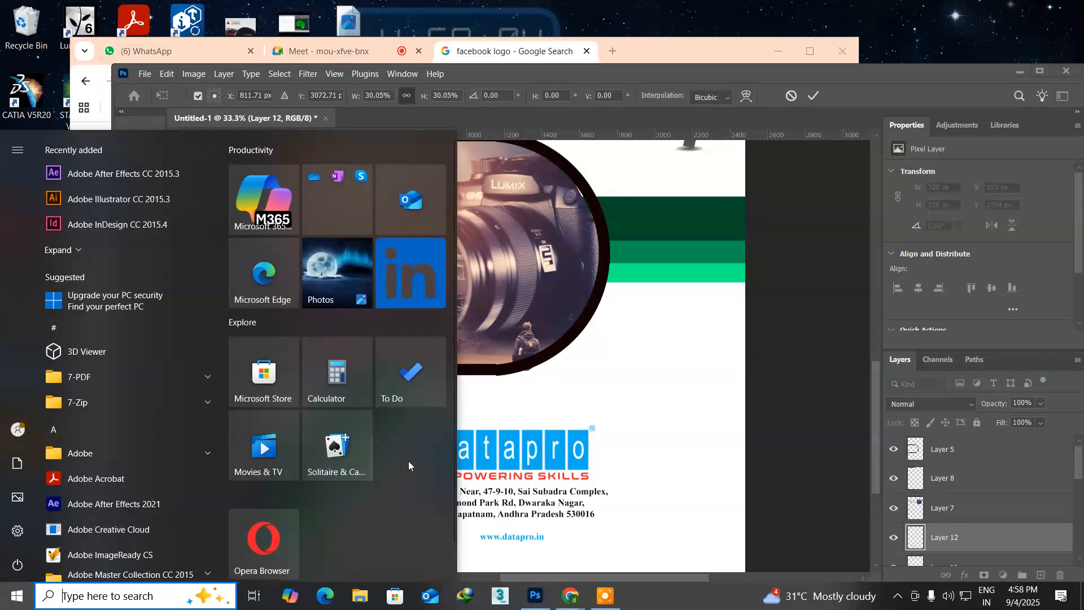
{"action": "left_click", "coordinate": [479, 431]}
{"action": "key", "text": "Return"}
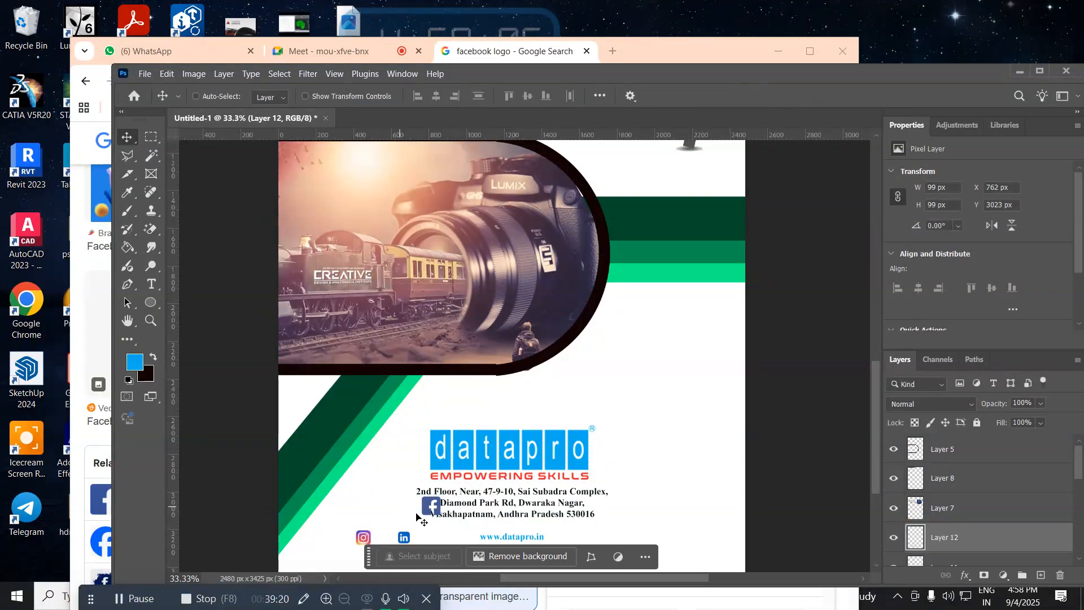
Step: Move the Facebook icon beside the Instagram icon, on the side away from LinkedIn, to about X 264 px and Y 3191 px
{"action": "left_click_drag", "start_coordinate": [419, 510], "coordinate": [330, 537]}
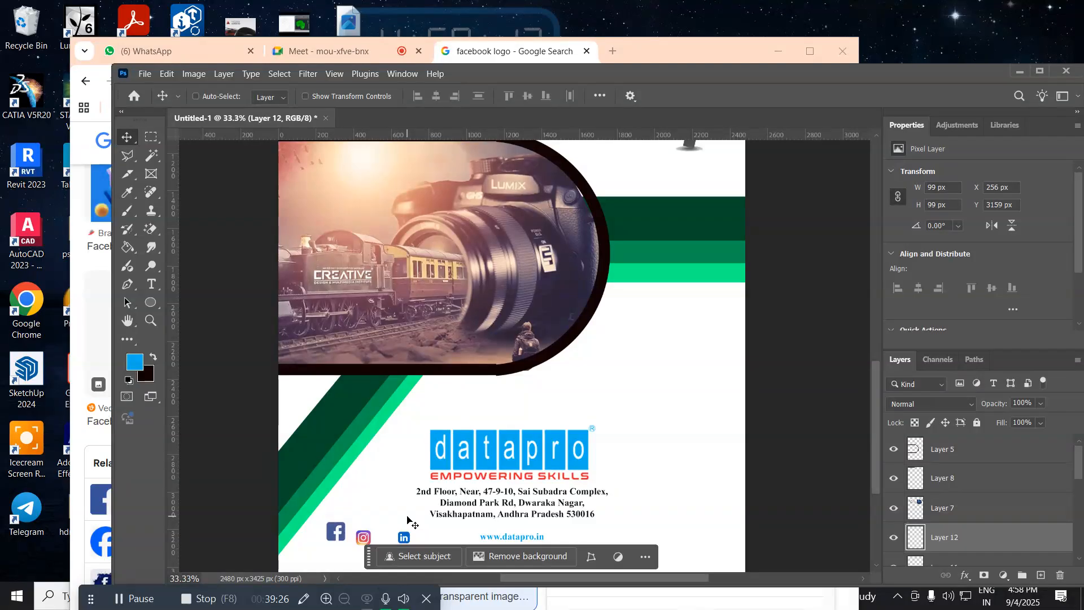
{"action": "key", "text": "Down"}
{"action": "key", "text": "Down"}
{"action": "key", "text": "Down"}
{"action": "key", "text": "Down"}
{"action": "key", "text": "Right"}
{"action": "key", "text": "Right"}
{"action": "key", "text": "Right"}
{"action": "key", "text": "Right"}
{"action": "key", "text": "Right"}
{"action": "key", "text": "Right"}
Step: Scale the Facebook icon down proportionally about its centre to about 71 by 71 px
{"action": "key", "text": "ctrl+plus"}
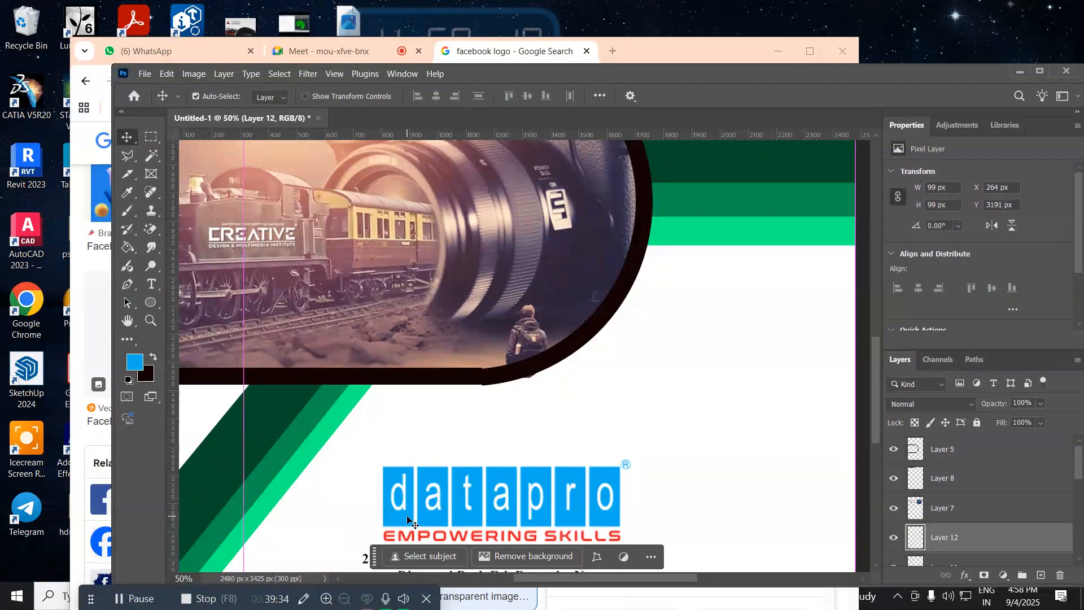
{"action": "key", "text": "ctrl+plus"}
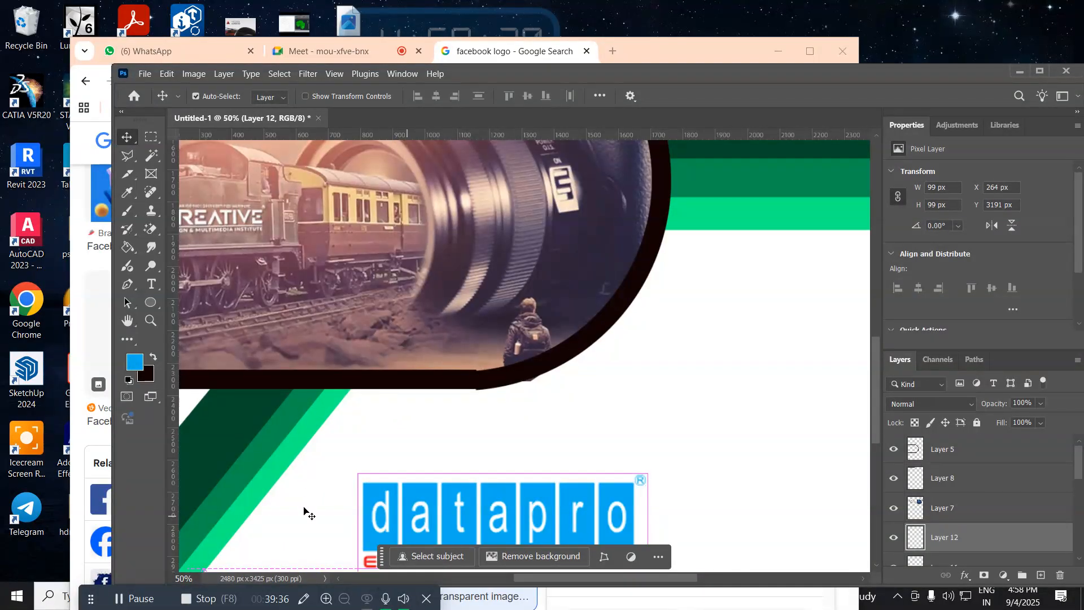
{"action": "key", "text": "ctrl+plus"}
{"action": "left_click_drag", "start_coordinate": [329, 498], "coordinate": [503, 242]}
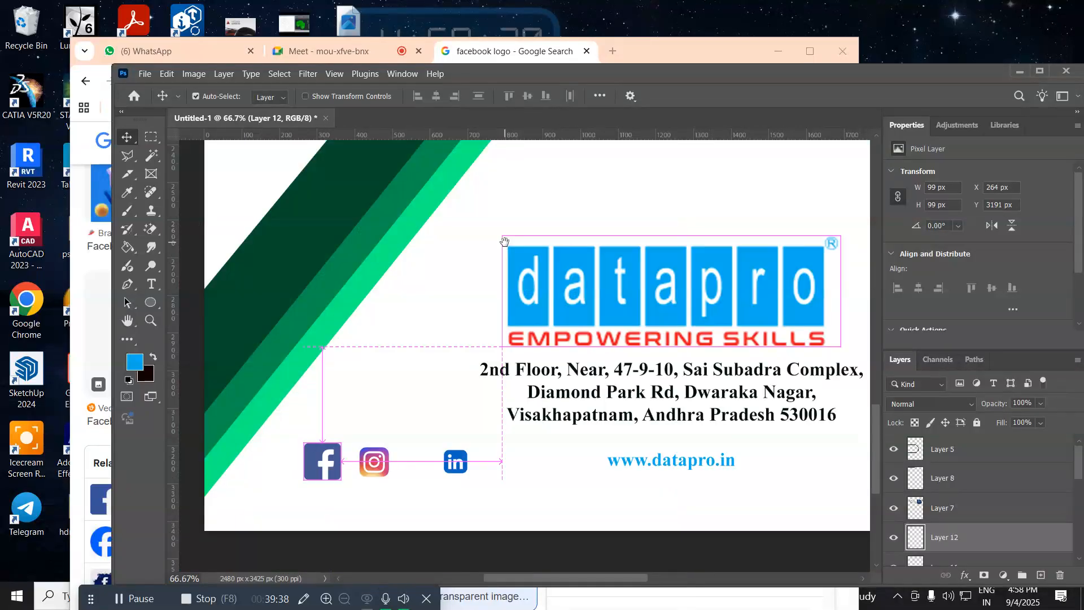
{"action": "left_click_drag", "start_coordinate": [335, 415], "coordinate": [406, 357]}
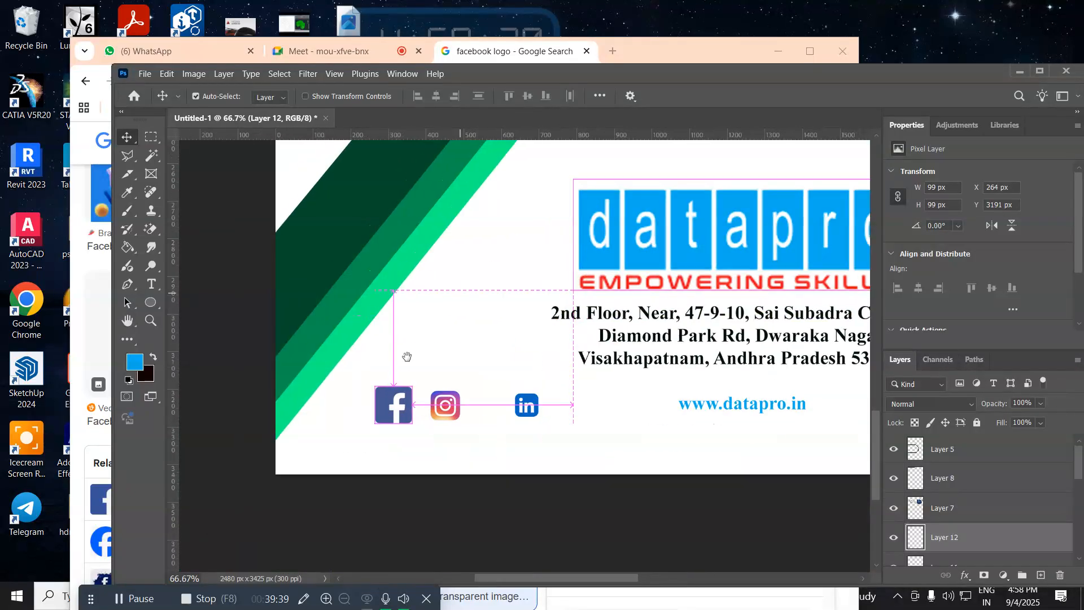
{"action": "right_click", "coordinate": [385, 405]}
{"action": "left_click", "coordinate": [388, 412]}
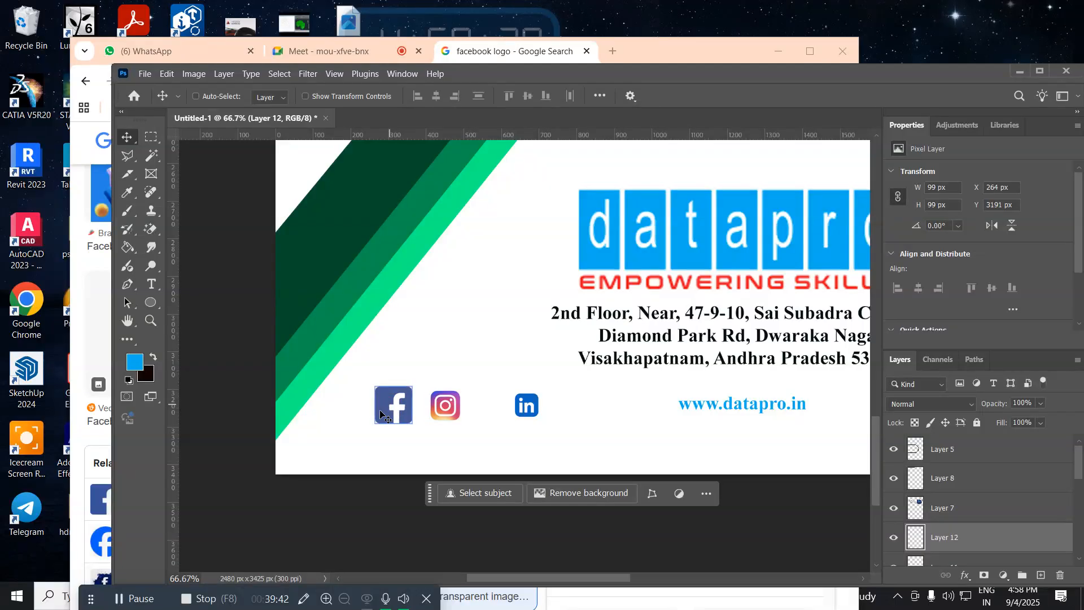
{"action": "key", "text": "ctrl+t"}
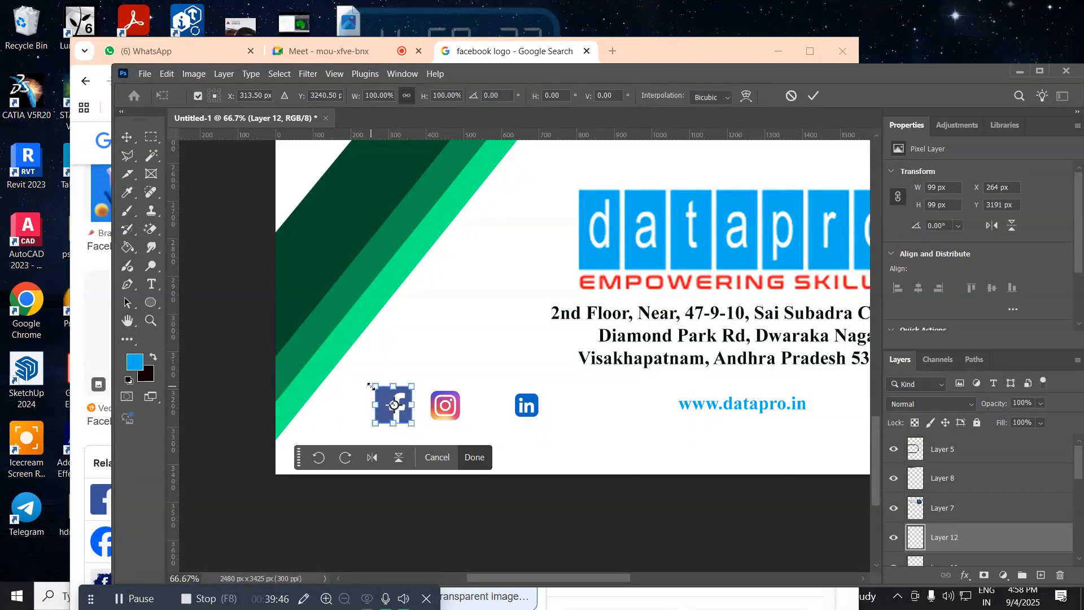
{"action": "left_click_drag", "start_coordinate": [373, 386], "coordinate": [378, 389]}
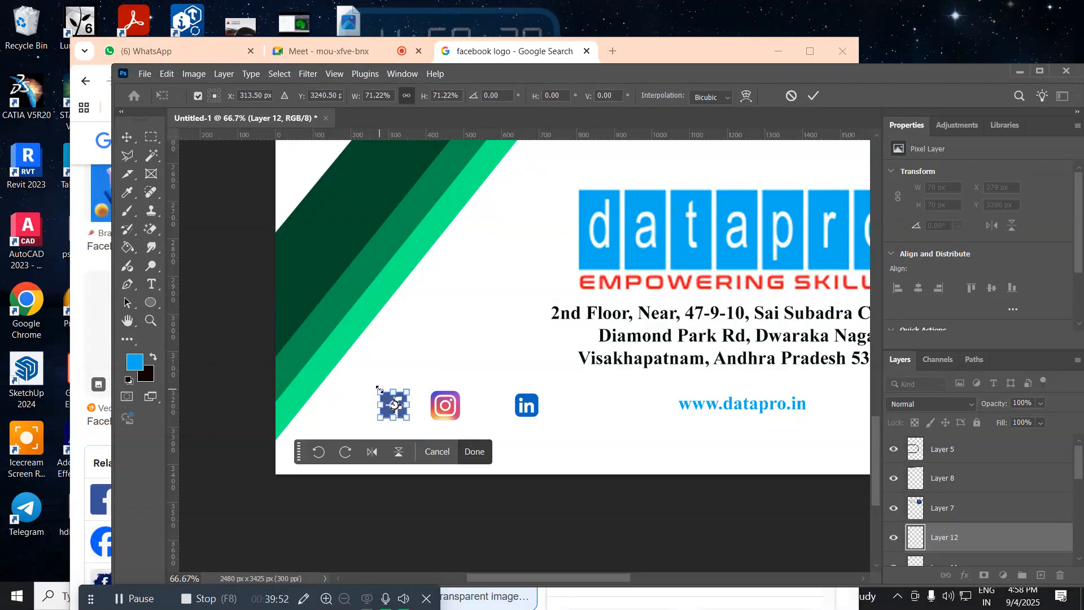
{"action": "key", "text": "Return"}
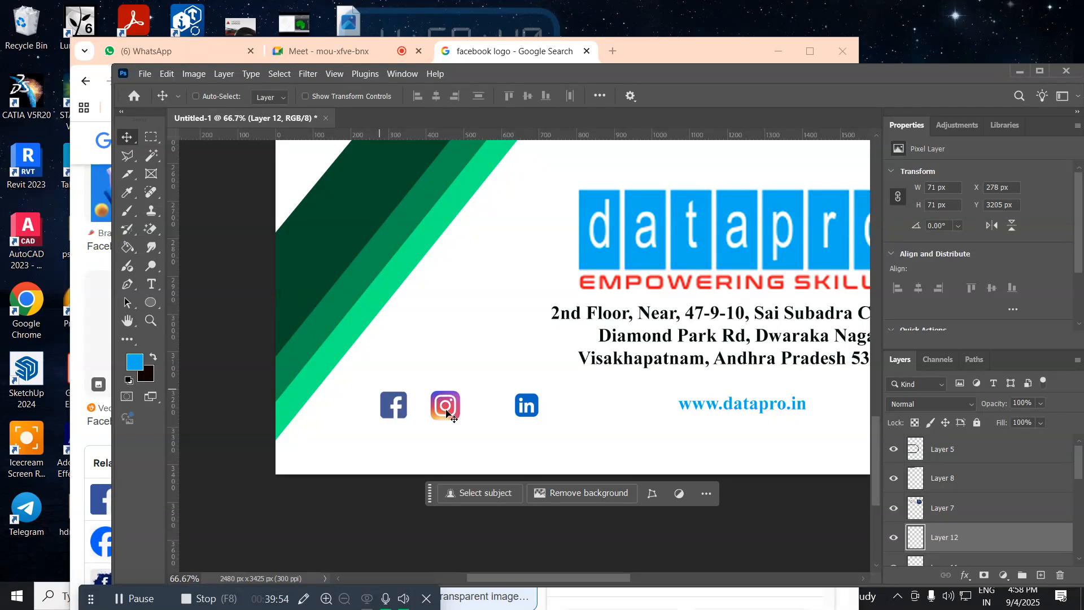
Step: Select the Instagram icon layer and scale it down proportionally about its centre to about 70 by 64 px
{"action": "right_click", "coordinate": [446, 402]}
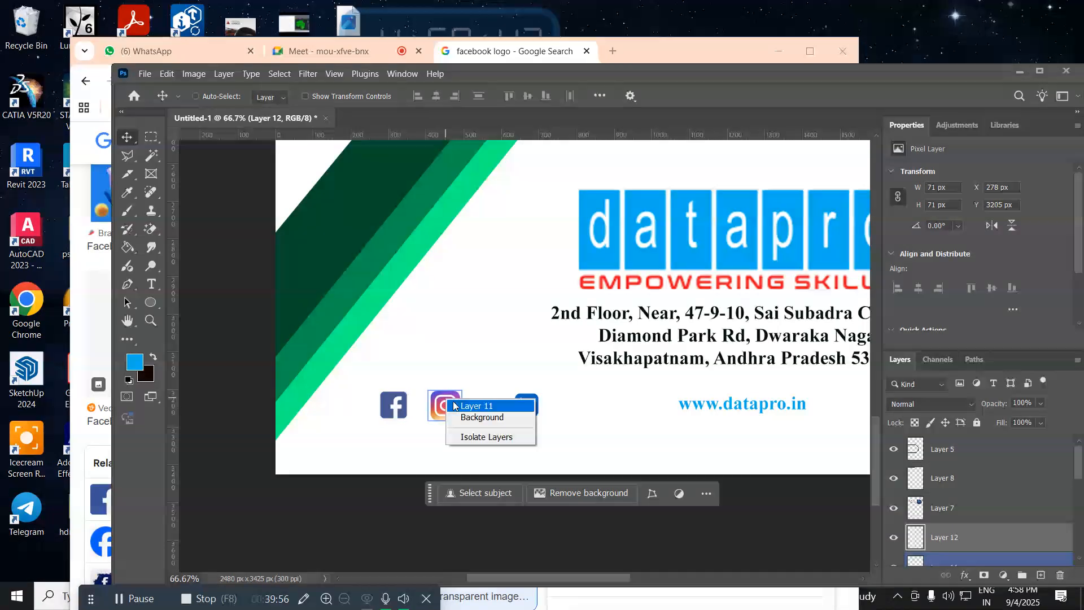
{"action": "left_click", "coordinate": [450, 405]}
{"action": "key", "text": "ctrl+t"}
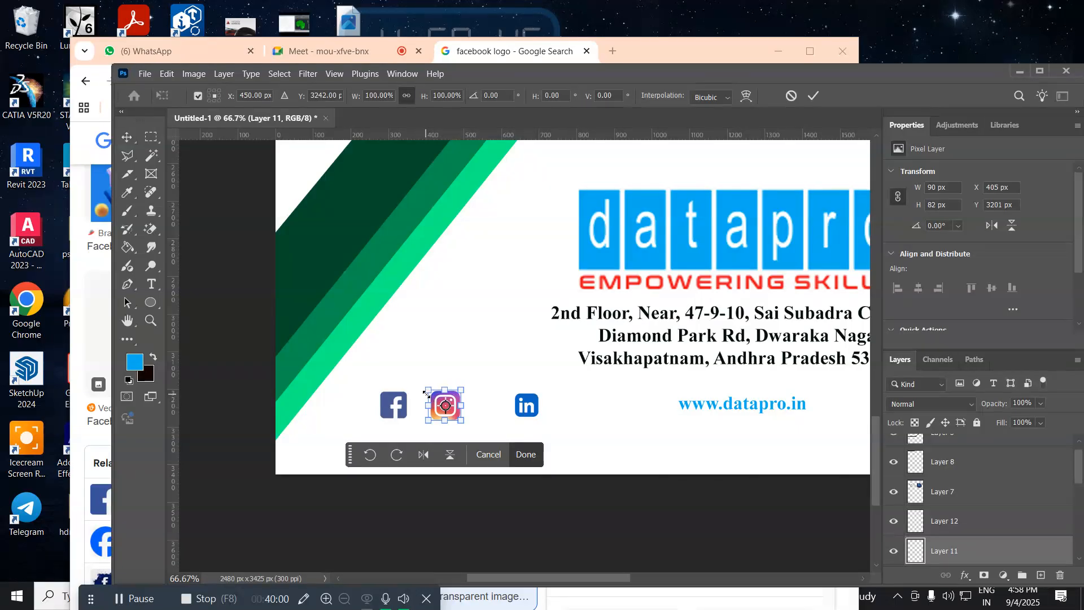
{"action": "left_click_drag", "start_coordinate": [427, 393], "coordinate": [432, 398]}
{"action": "key", "text": "Return"}
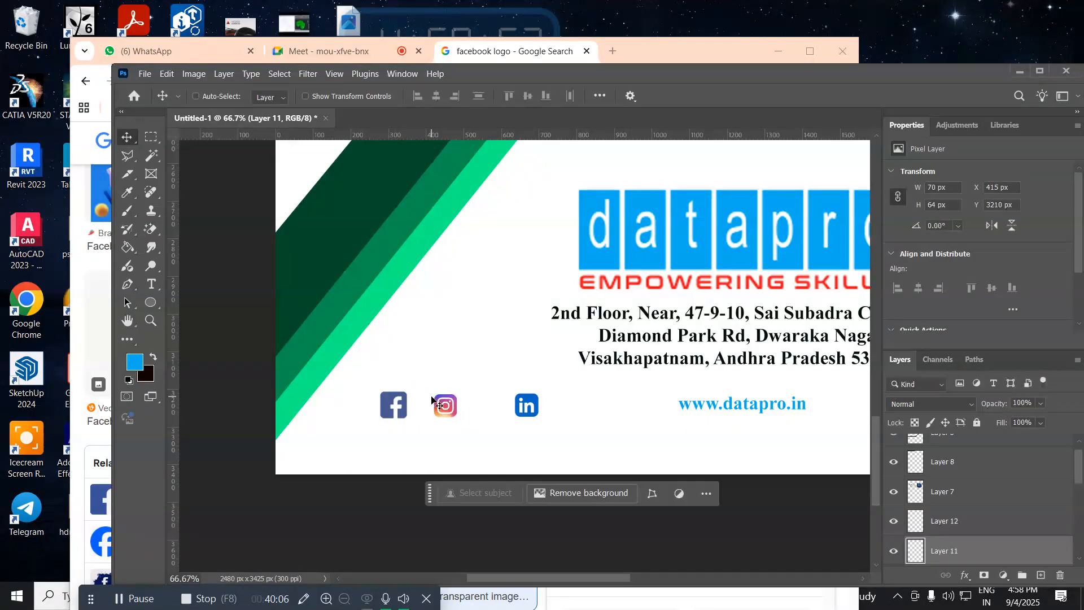
Step: Nudge the Instagram icon horizontally towards the Facebook icon to X 377 px
{"action": "key", "text": "Left"}
{"action": "key", "text": "Left"}
{"action": "key", "text": "Left"}
{"action": "key", "text": "Left"}
{"action": "key", "text": "Left"}
{"action": "key", "text": "Left"}
{"action": "key", "text": "Left"}
{"action": "key", "text": "Left"}
{"action": "key", "text": "Left"}
{"action": "key", "text": "Left"}
{"action": "key", "text": "Left"}
{"action": "key", "text": "Left"}
{"action": "key", "text": "Left"}
{"action": "key", "text": "Left"}
{"action": "key", "text": "Left"}
{"action": "key", "text": "Left"}
{"action": "key", "text": "Left"}
{"action": "key", "text": "Left"}
{"action": "key", "text": "Left"}
{"action": "key", "text": "Left"}
{"action": "key", "text": "Left"}
{"action": "key", "text": "Left"}
{"action": "key", "text": "Left"}
{"action": "key", "text": "Left"}
{"action": "key", "text": "Left"}
{"action": "key", "text": "Left"}
{"action": "key", "text": "Left"}
{"action": "key", "text": "Left"}
{"action": "key", "text": "Left"}
{"action": "key", "text": "Left"}
{"action": "key", "text": "Left"}
{"action": "key", "text": "Left"}
{"action": "key", "text": "Left"}
{"action": "key", "text": "Left"}
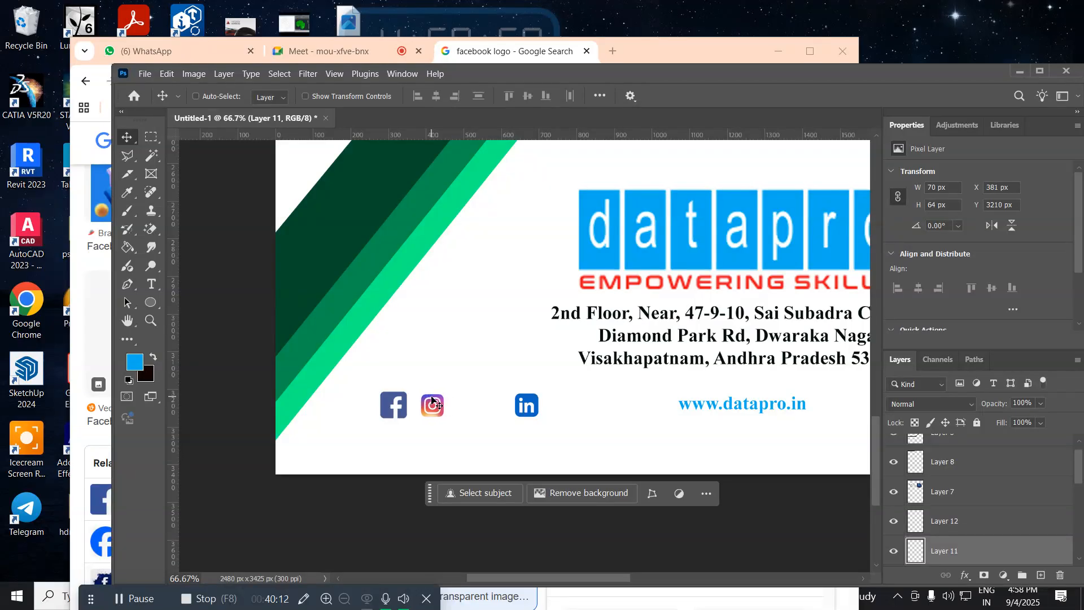
{"action": "key", "text": "Left"}
{"action": "key", "text": "Left"}
{"action": "key", "text": "Left"}
{"action": "key", "text": "Left"}
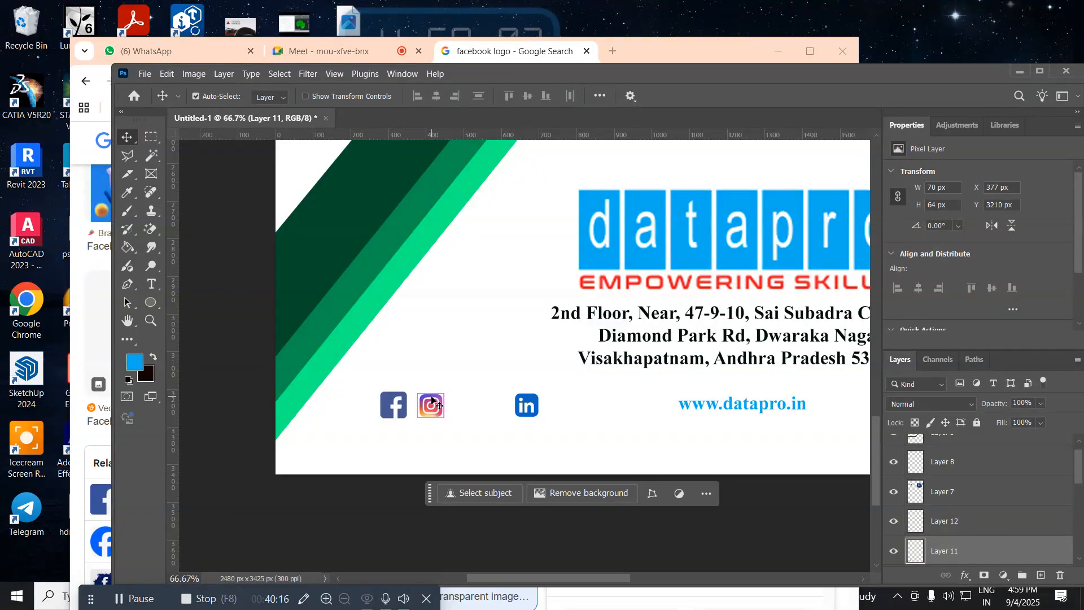
Step: Scale the Instagram icon up proportionally about its centre to about 90 by 82 px
{"action": "key", "text": "ctrl+t"}
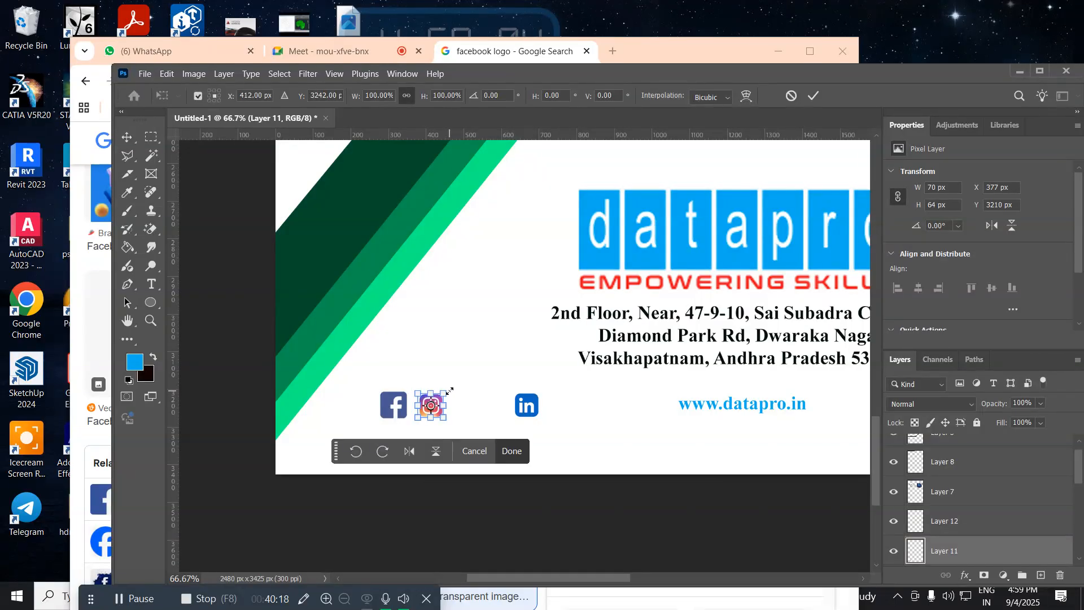
{"action": "left_click_drag", "start_coordinate": [449, 390], "coordinate": [455, 389]}
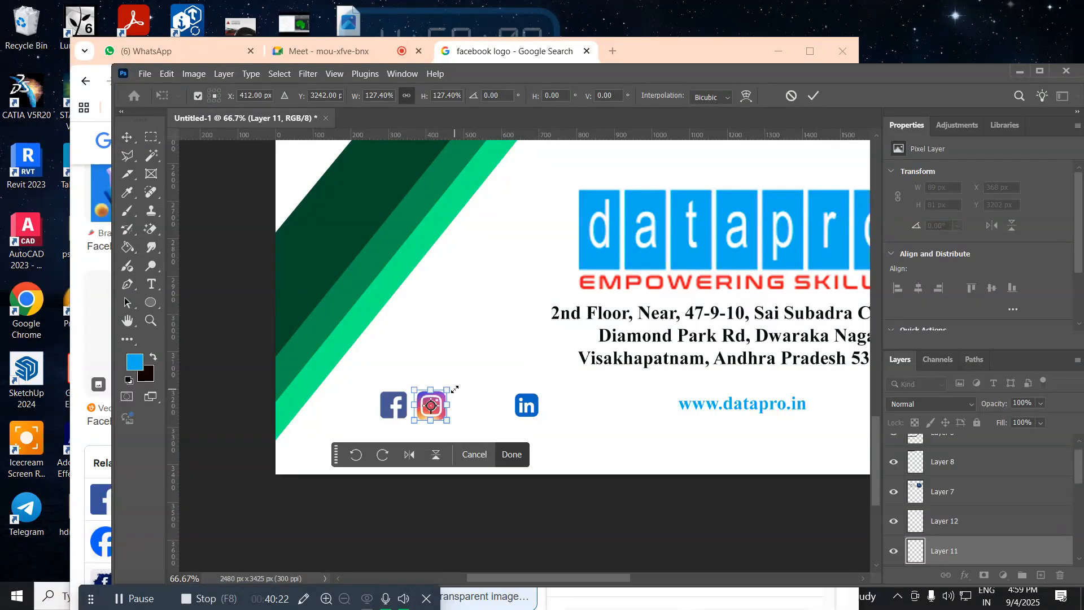
{"action": "key", "text": "Return"}
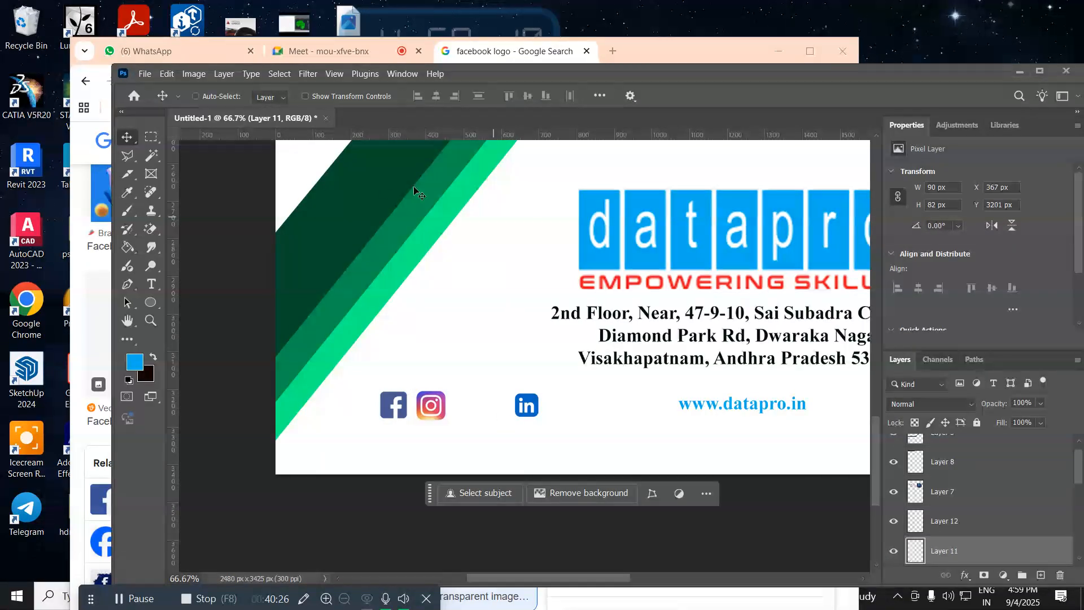
Step: Open the Twitter logo image Logo_of_Twitter.svg.png from the Desktop
{"action": "left_click", "coordinate": [145, 74]}
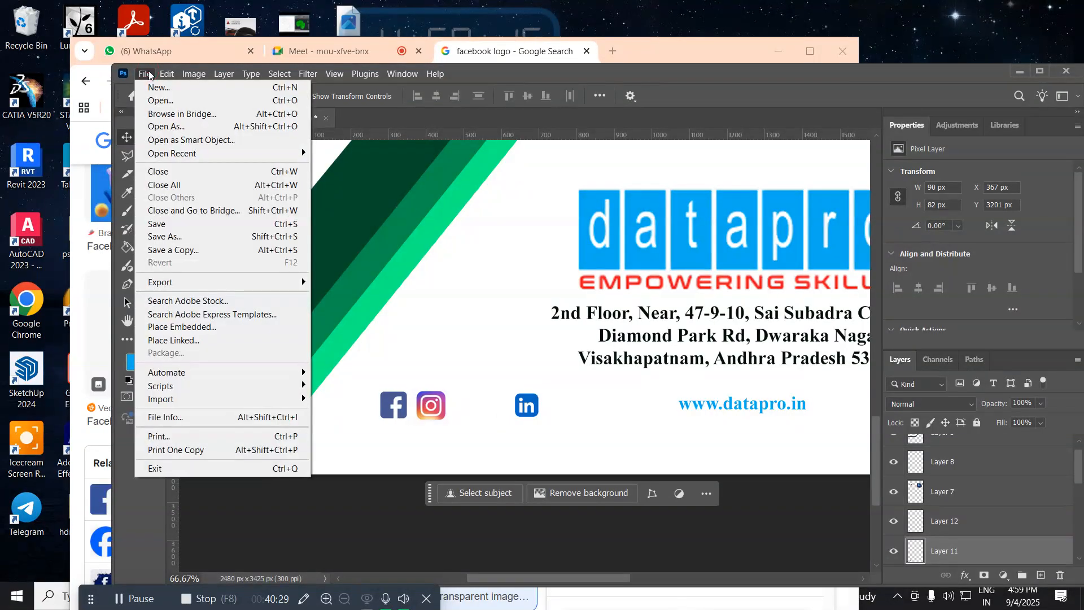
{"action": "left_click", "coordinate": [174, 100]}
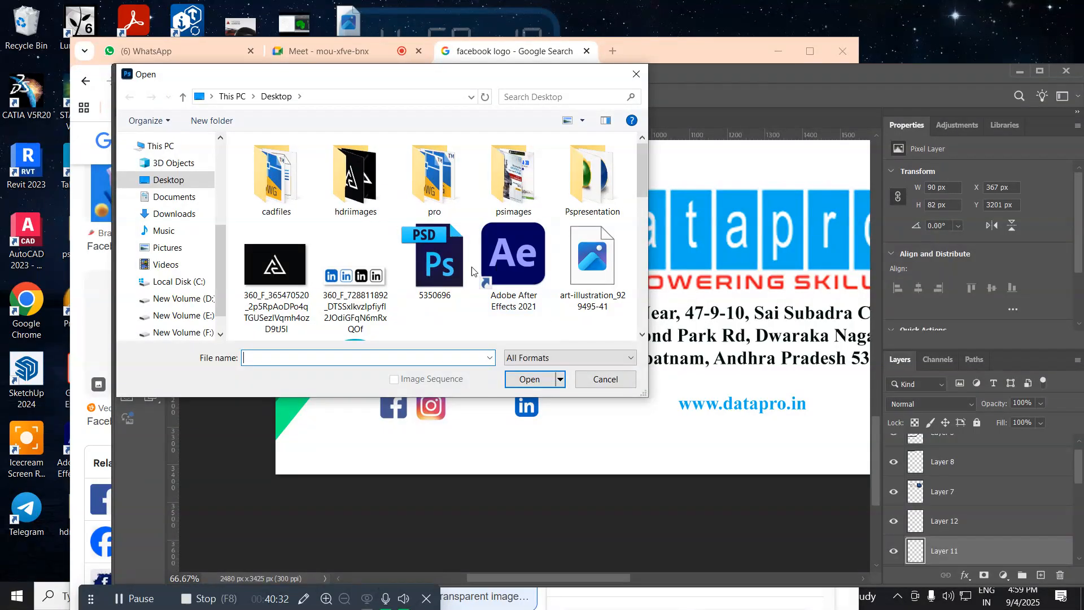
{"action": "left_click_drag", "start_coordinate": [644, 175], "coordinate": [639, 243]}
{"action": "left_click", "coordinate": [527, 239]}
{"action": "left_click", "coordinate": [519, 377]}
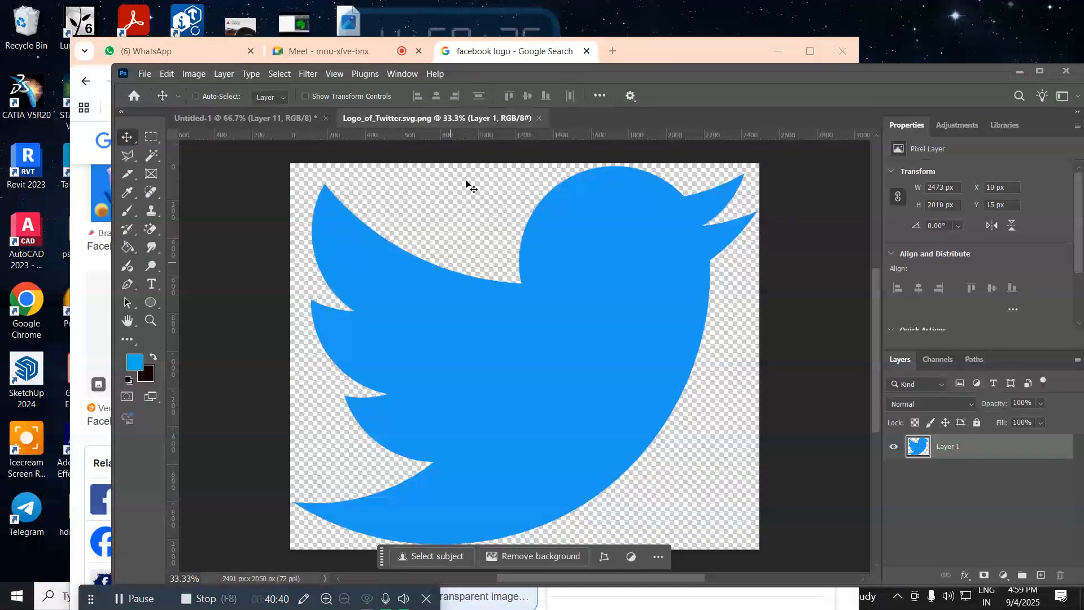
Step: Float the Twitter logo document, copy its bird layer into the Untitled-1 page, and close the logo file
{"action": "left_click_drag", "start_coordinate": [407, 116], "coordinate": [563, 186]}
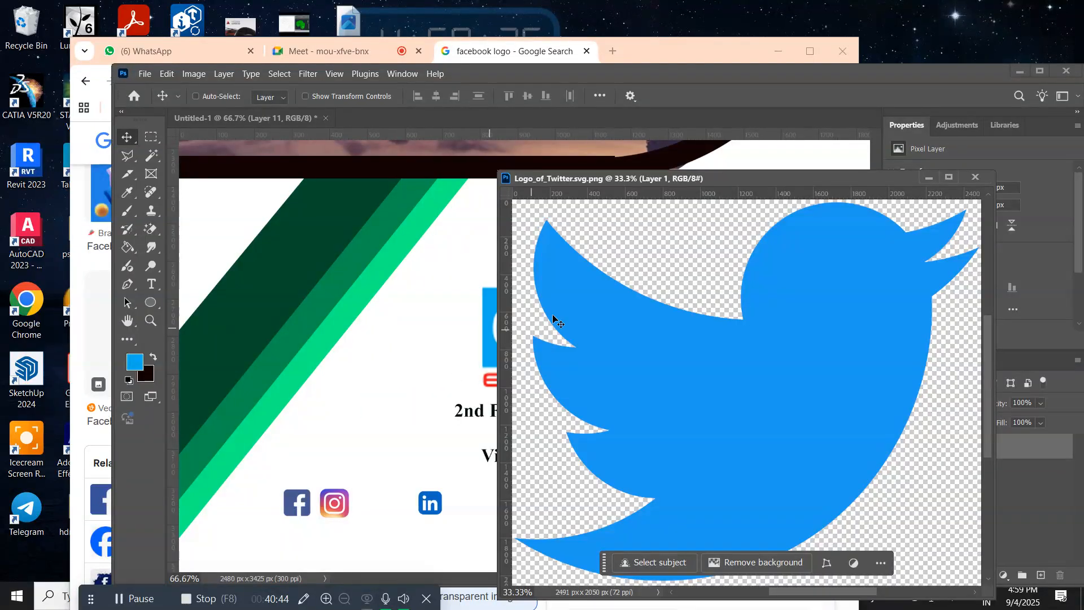
{"action": "left_click_drag", "start_coordinate": [567, 300], "coordinate": [368, 407]}
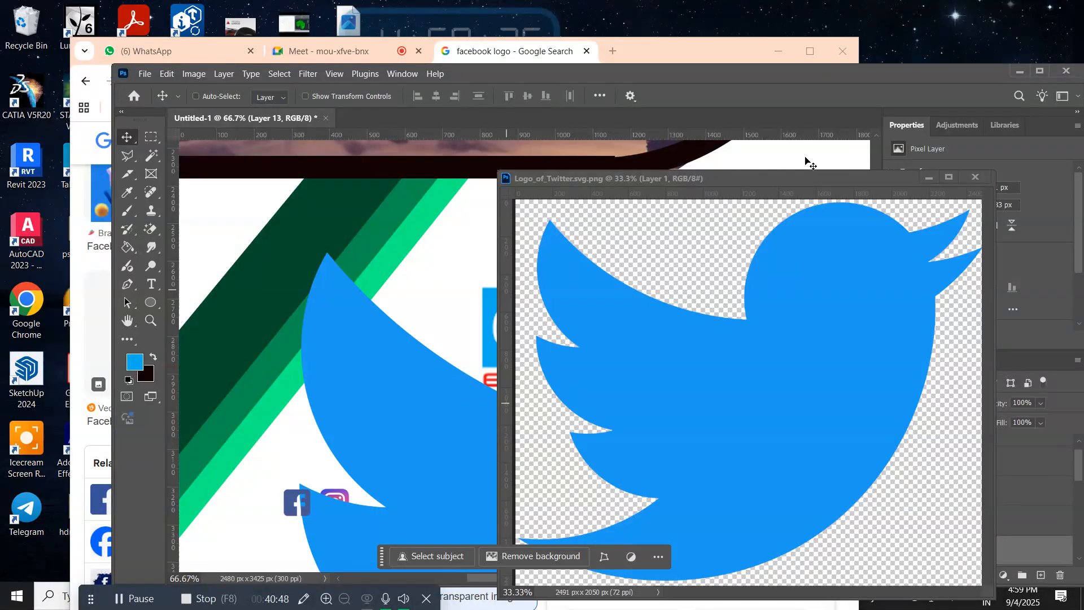
{"action": "left_click", "coordinate": [974, 177]}
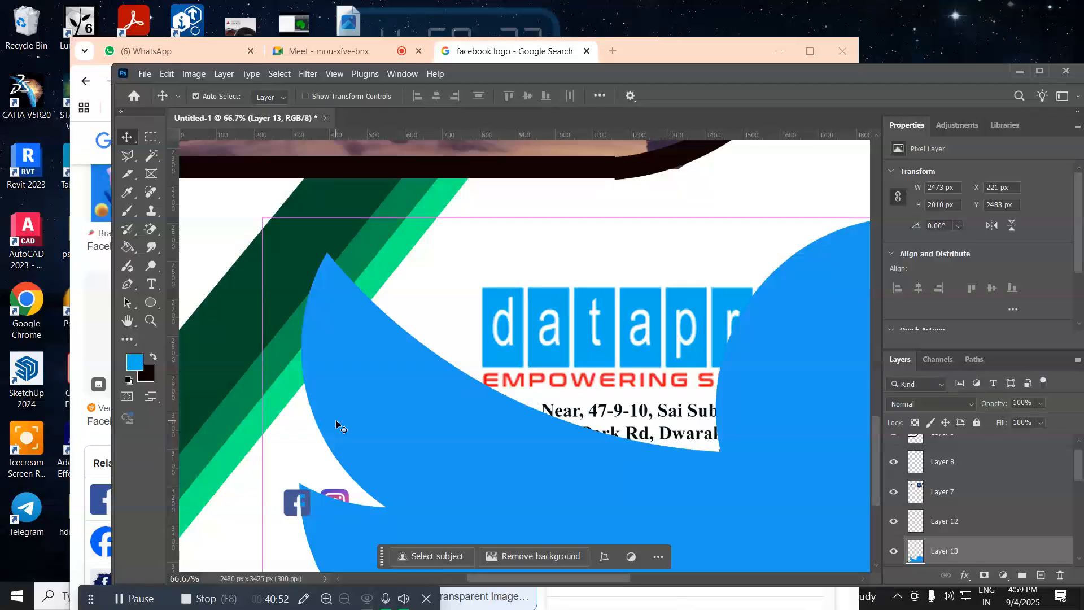
Step: Scale the Twitter bird down proportionally to about 82 by 67 px
{"action": "key", "text": "ctrl+t"}
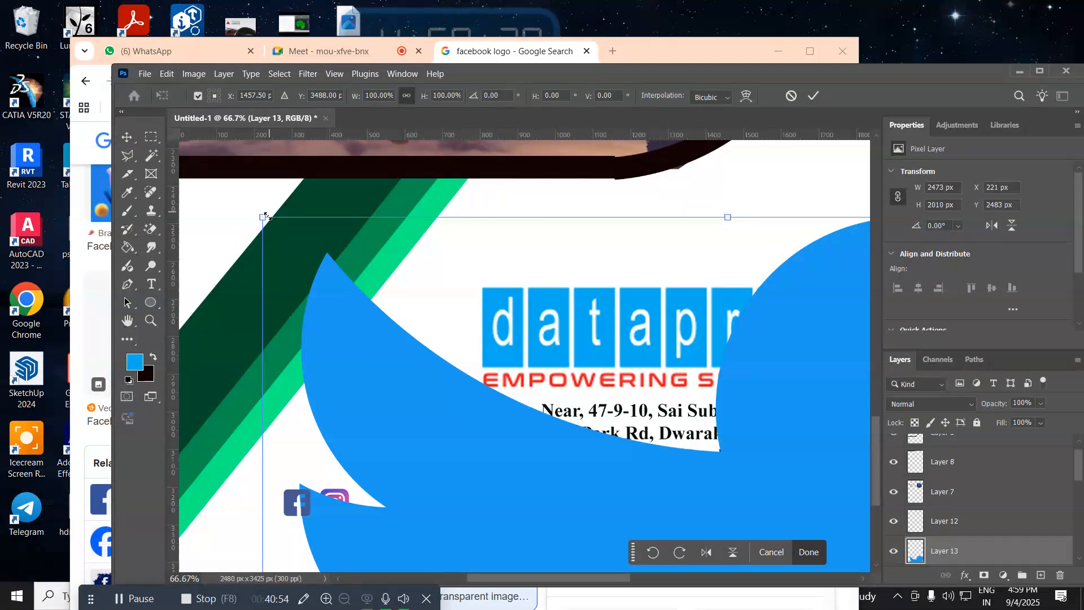
{"action": "left_click_drag", "start_coordinate": [263, 217], "coordinate": [339, 299]}
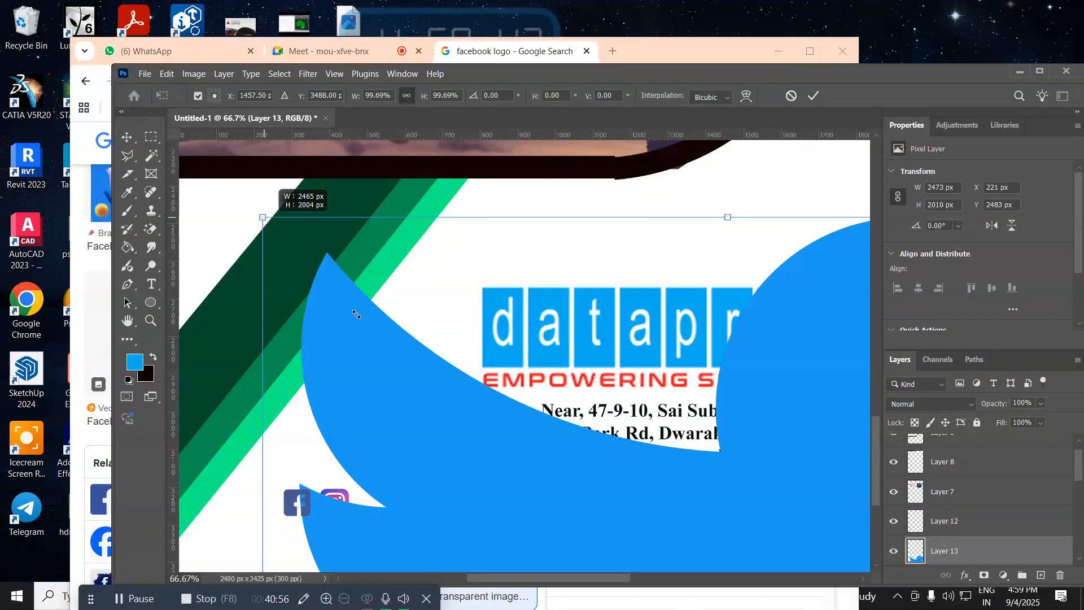
{"action": "left_click_drag", "start_coordinate": [438, 397], "coordinate": [282, 245]}
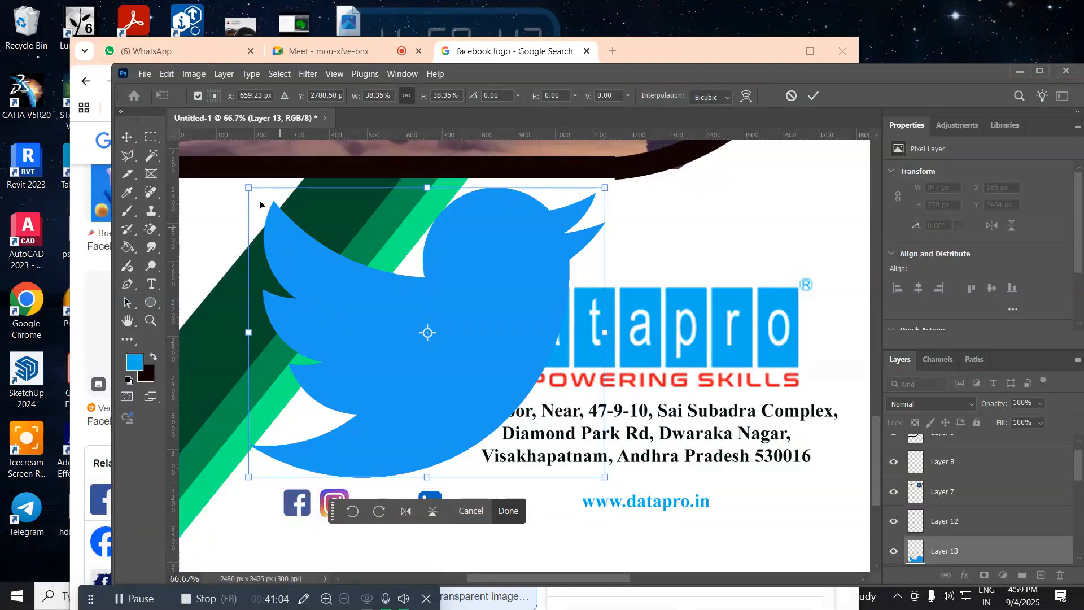
{"action": "left_click_drag", "start_coordinate": [246, 186], "coordinate": [409, 317]}
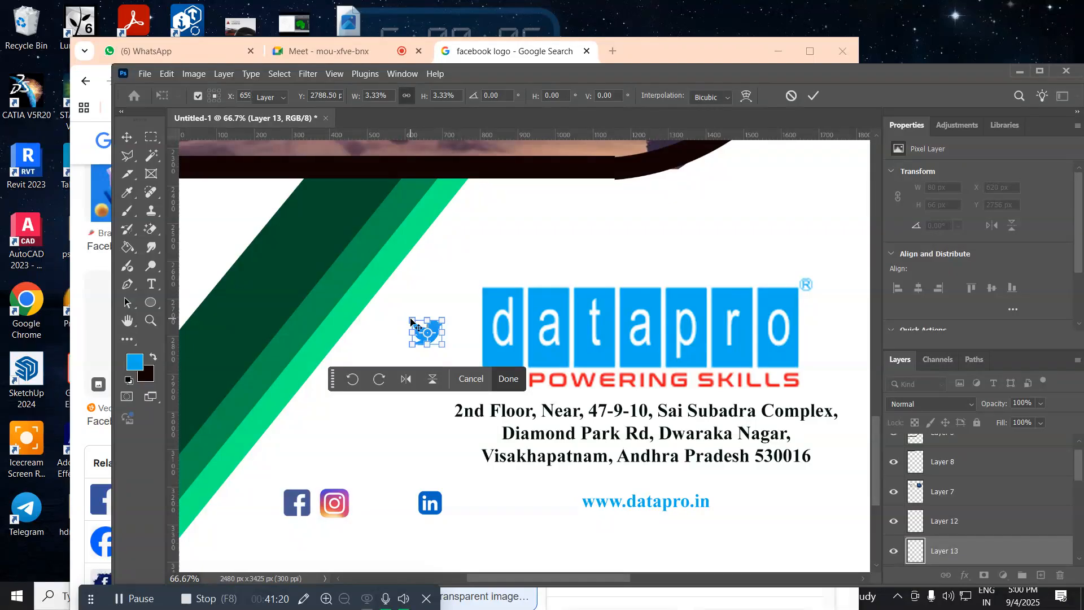
{"action": "key", "text": "Return"}
Step: Place the Twitter bird between the Instagram and LinkedIn icons at about X 473 px, Y 3203 px
{"action": "left_click_drag", "start_coordinate": [428, 336], "coordinate": [380, 507]}
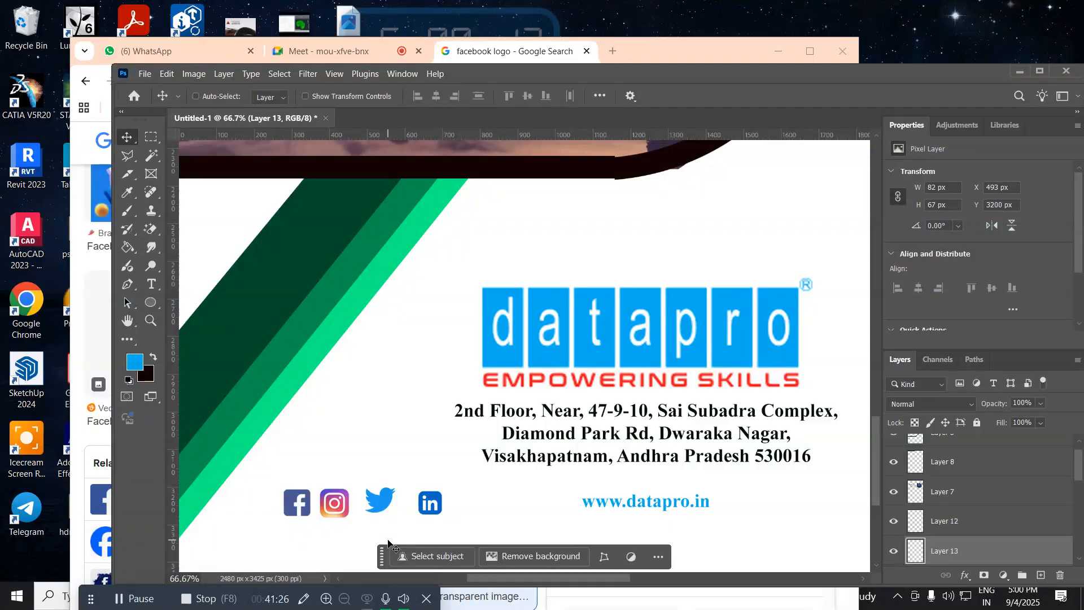
{"action": "key", "text": "Down"}
{"action": "key", "text": "Down"}
{"action": "key", "text": "Down"}
{"action": "key", "text": "Left"}
{"action": "key", "text": "Left"}
{"action": "key", "text": "Left"}
{"action": "key", "text": "Left"}
{"action": "key", "text": "Left"}
{"action": "key", "text": "Left"}
{"action": "key", "text": "Left"}
{"action": "key", "text": "Left"}
{"action": "key", "text": "Left"}
{"action": "key", "text": "Left"}
{"action": "key", "text": "Left"}
{"action": "key", "text": "Left"}
{"action": "key", "text": "Left"}
{"action": "key", "text": "Left"}
{"action": "key", "text": "Left"}
{"action": "key", "text": "Left"}
{"action": "key", "text": "Left"}
{"action": "key", "text": "Left"}
{"action": "key", "text": "Left"}
{"action": "key", "text": "Left"}
{"action": "key", "text": "Up"}
{"action": "key", "text": "Up"}
{"action": "key", "text": "Up"}
{"action": "key", "text": "Up"}
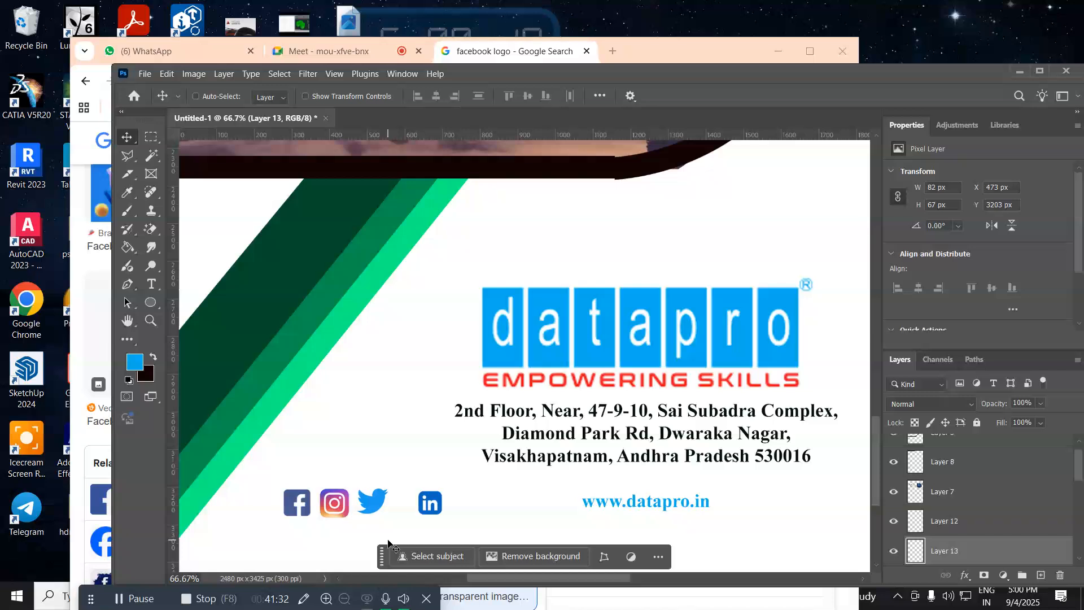
Step: Select the LinkedIn icon layer and nudge it towards the Twitter bird to X 574 px, Y 3192 px
{"action": "right_click", "coordinate": [434, 502]}
{"action": "left_click", "coordinate": [455, 507]}
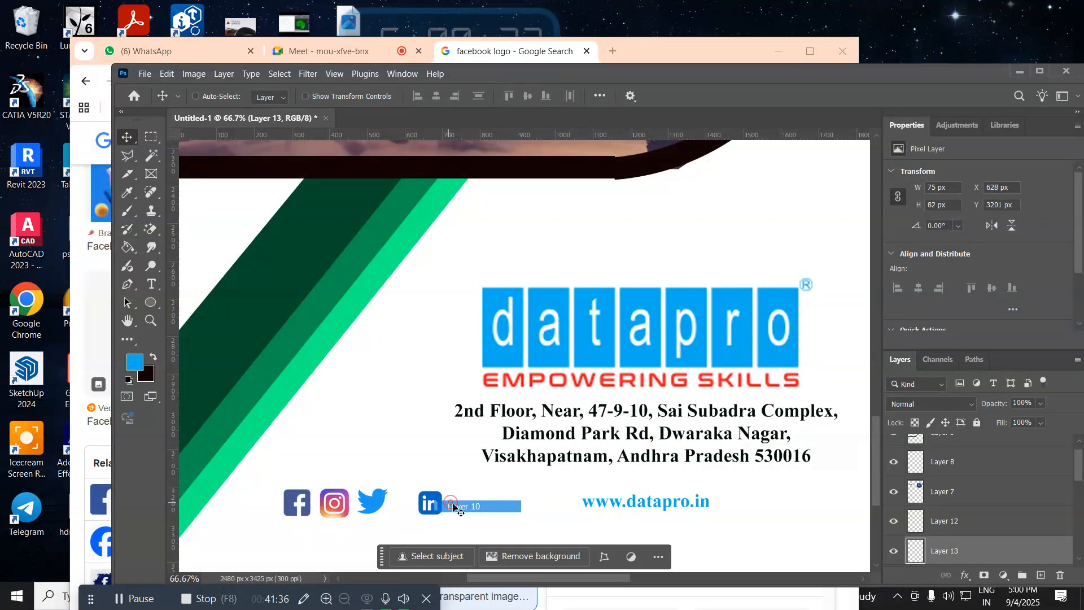
{"action": "key", "text": "Left"}
{"action": "key", "text": "Left"}
{"action": "key", "text": "Left"}
{"action": "key", "text": "Left"}
{"action": "key", "text": "Left"}
{"action": "key", "text": "Left"}
{"action": "key", "text": "Left"}
{"action": "key", "text": "Left"}
{"action": "key", "text": "Left"}
{"action": "key", "text": "Left"}
{"action": "key", "text": "Left"}
{"action": "key", "text": "Left"}
{"action": "key", "text": "Left"}
{"action": "key", "text": "Left"}
{"action": "key", "text": "Left"}
{"action": "key", "text": "Left"}
{"action": "key", "text": "Left"}
{"action": "key", "text": "Left"}
{"action": "key", "text": "Left"}
{"action": "key", "text": "Left"}
{"action": "key", "text": "Left"}
{"action": "key", "text": "Left"}
{"action": "key", "text": "Left"}
{"action": "key", "text": "Left"}
{"action": "key", "text": "Left"}
{"action": "key", "text": "Left"}
{"action": "key", "text": "Left"}
{"action": "key", "text": "Left"}
{"action": "key", "text": "Left"}
{"action": "key", "text": "Left"}
{"action": "key", "text": "Left"}
{"action": "key", "text": "Left"}
{"action": "key", "text": "Left"}
{"action": "key", "text": "Left"}
{"action": "key", "text": "Left"}
{"action": "key", "text": "Left"}
{"action": "key", "text": "Left"}
{"action": "key", "text": "Left"}
{"action": "key", "text": "Up"}
{"action": "key", "text": "Up"}
{"action": "key", "text": "Up"}
{"action": "key", "text": "Up"}
{"action": "key", "text": "Up"}
{"action": "key", "text": "Up"}
{"action": "key", "text": "Left"}
{"action": "key", "text": "Left"}
{"action": "key", "text": "Left"}
{"action": "key", "text": "Left"}
{"action": "key", "text": "Left"}
{"action": "key", "text": "Left"}
{"action": "key", "text": "Left"}
{"action": "key", "text": "Left"}
{"action": "key", "text": "Left"}
{"action": "key", "text": "Left"}
{"action": "key", "text": "Left"}
{"action": "key", "text": "Left"}
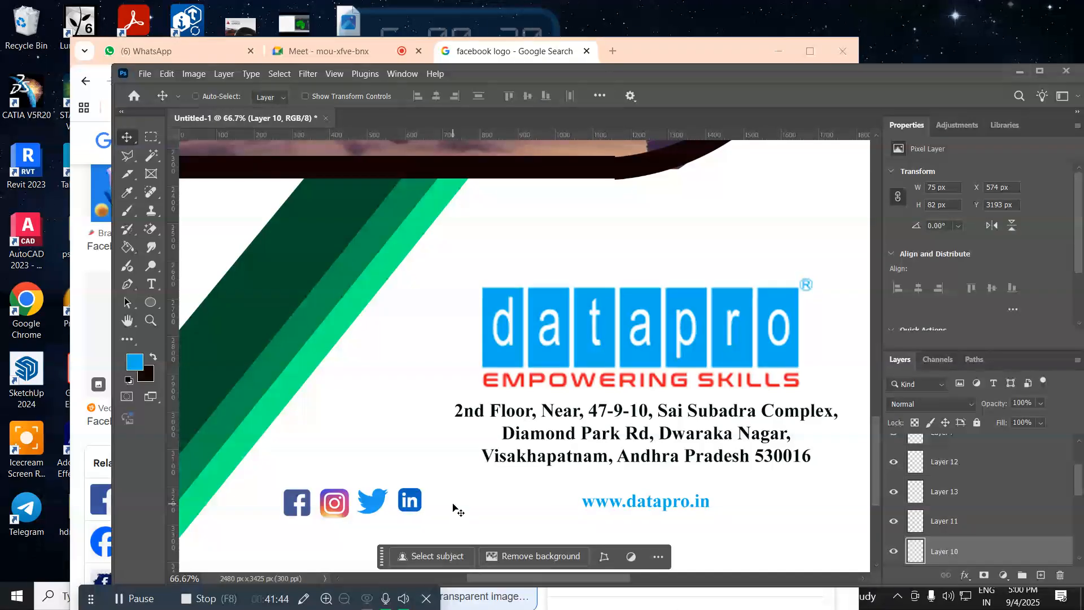
{"action": "key", "text": "Up"}
{"action": "key", "text": "Up"}
{"action": "key", "text": "Up"}
{"action": "key", "text": "Up"}
{"action": "key", "text": "Down"}
{"action": "key", "text": "Down"}
{"action": "key", "text": "Right"}
{"action": "key", "text": "Right"}
{"action": "key", "text": "Up"}
{"action": "key", "text": "Up"}
Step: Fit the whole page in view, then close the Facebook logo search and minimize the browser window
{"action": "key", "text": "ctrl+0"}
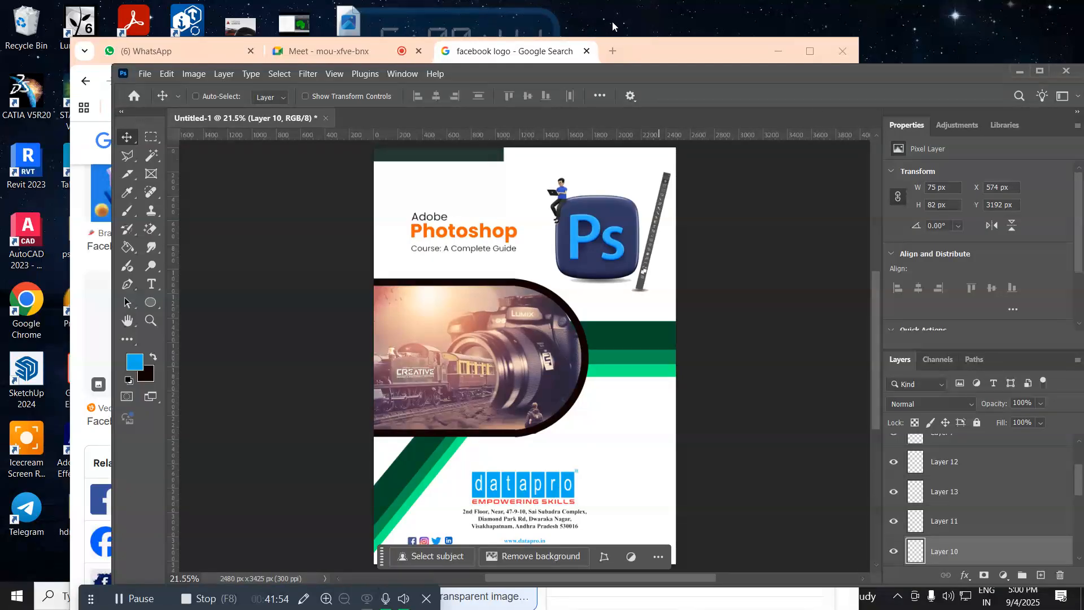
{"action": "left_click", "coordinate": [597, 53]}
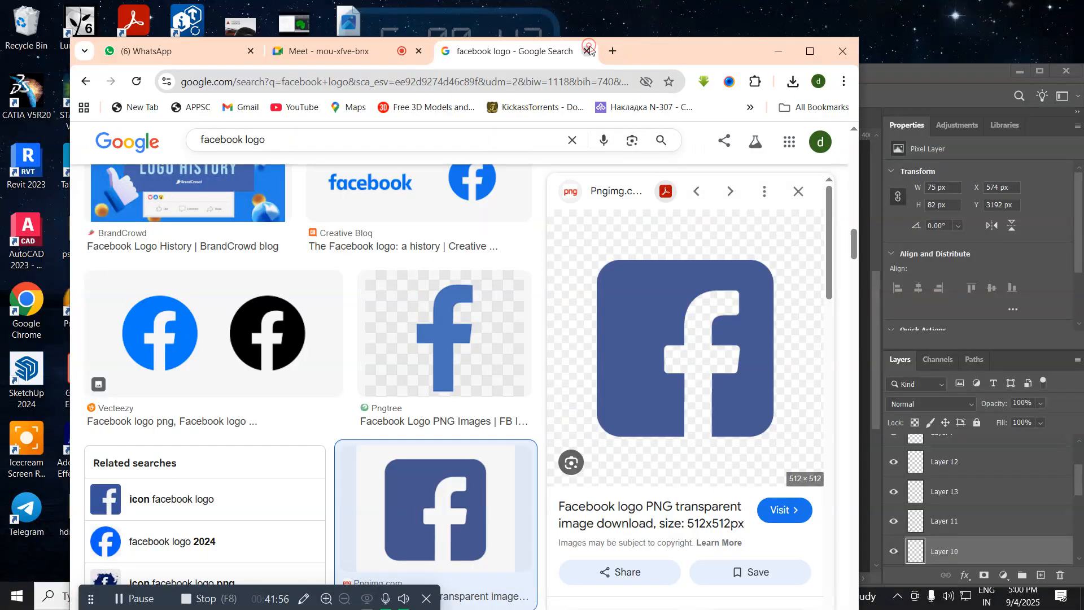
{"action": "left_click", "coordinate": [587, 51]}
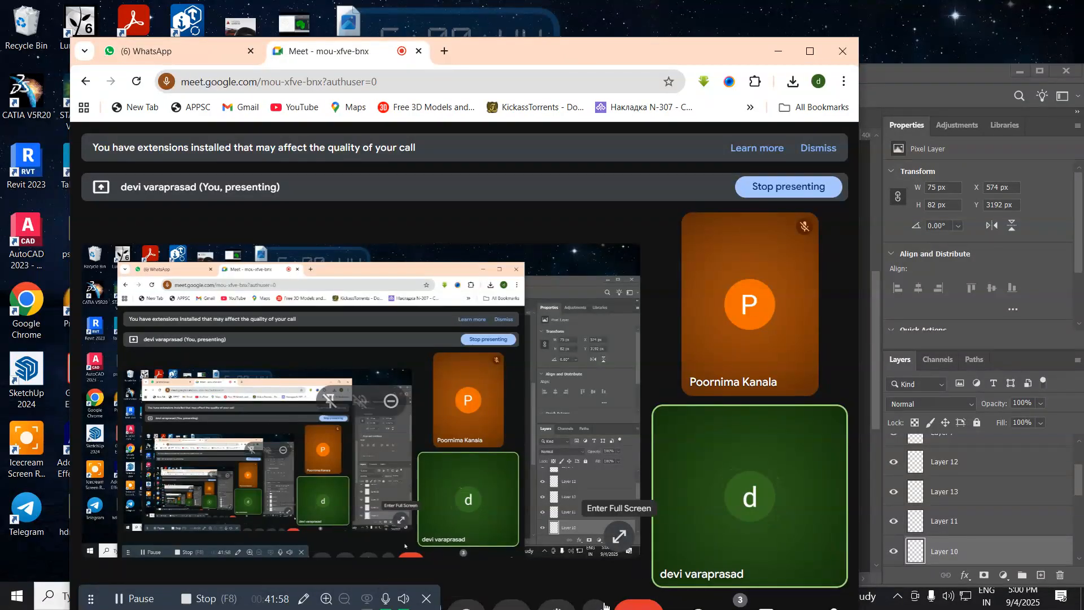
{"action": "left_click", "coordinate": [776, 49]}
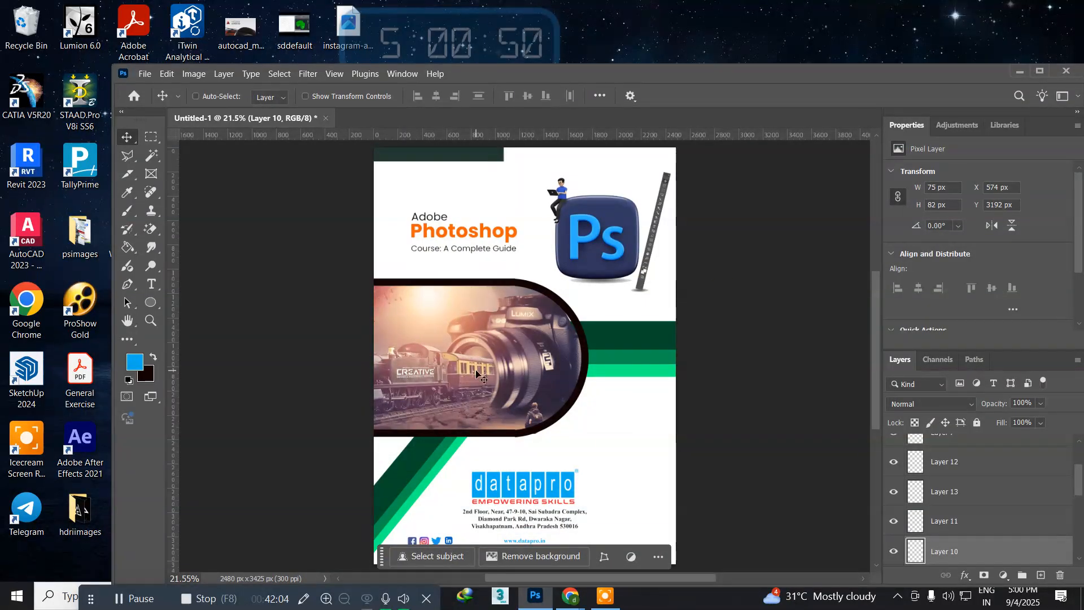
Step: Save a copy of the page to New Volume (D:) as bookcover in Photoshop format with layers and Maximize Compatibility enabled
{"action": "left_click", "coordinate": [145, 77]}
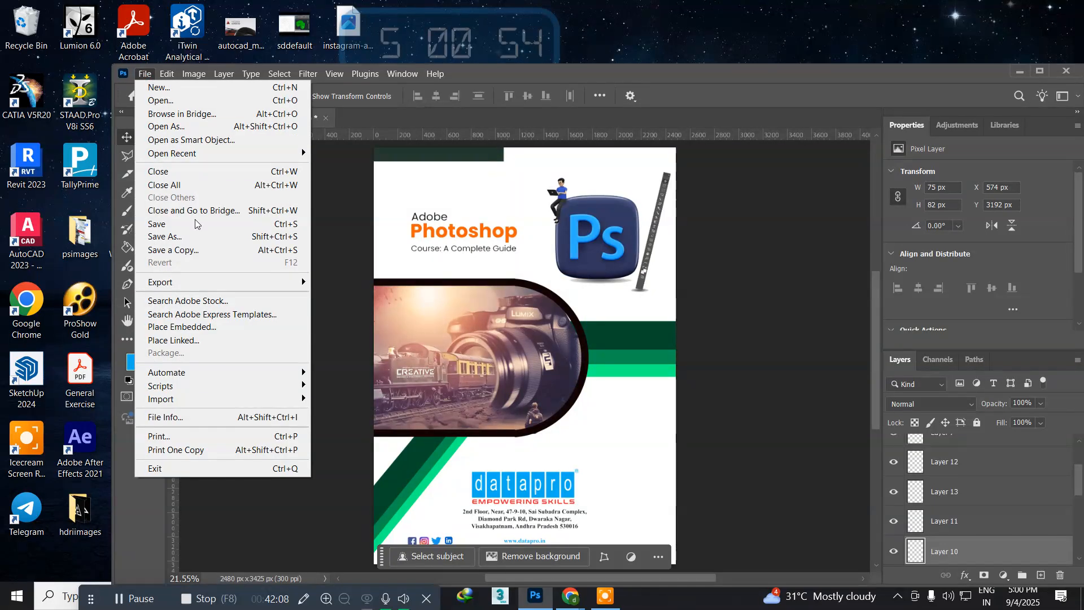
{"action": "left_click", "coordinate": [202, 255]}
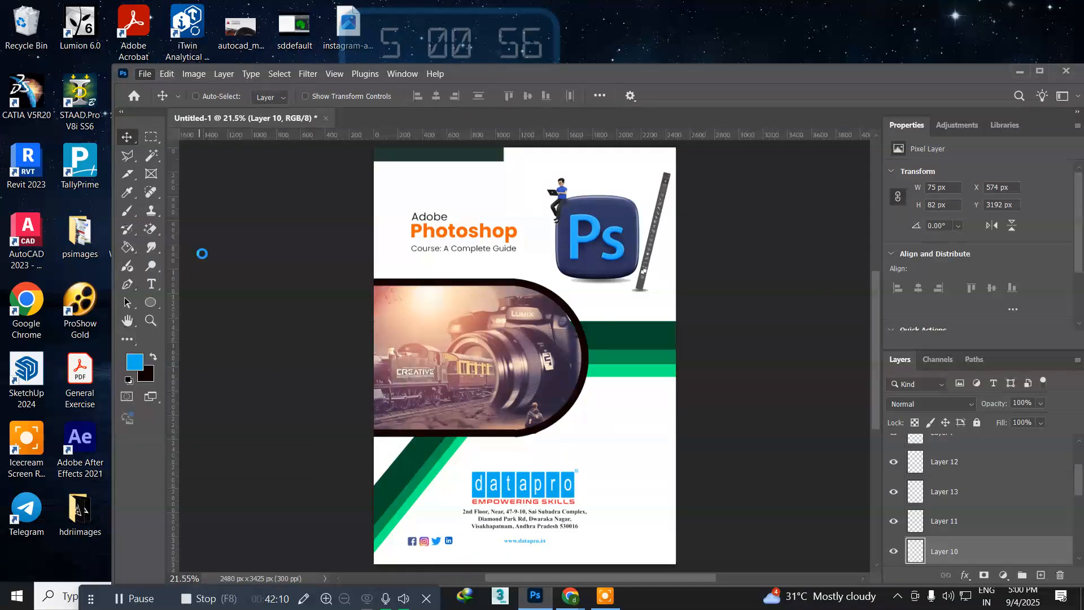
{"action": "scroll", "coordinate": [156, 196], "scroll_direction": "up", "scroll_amount": 2}
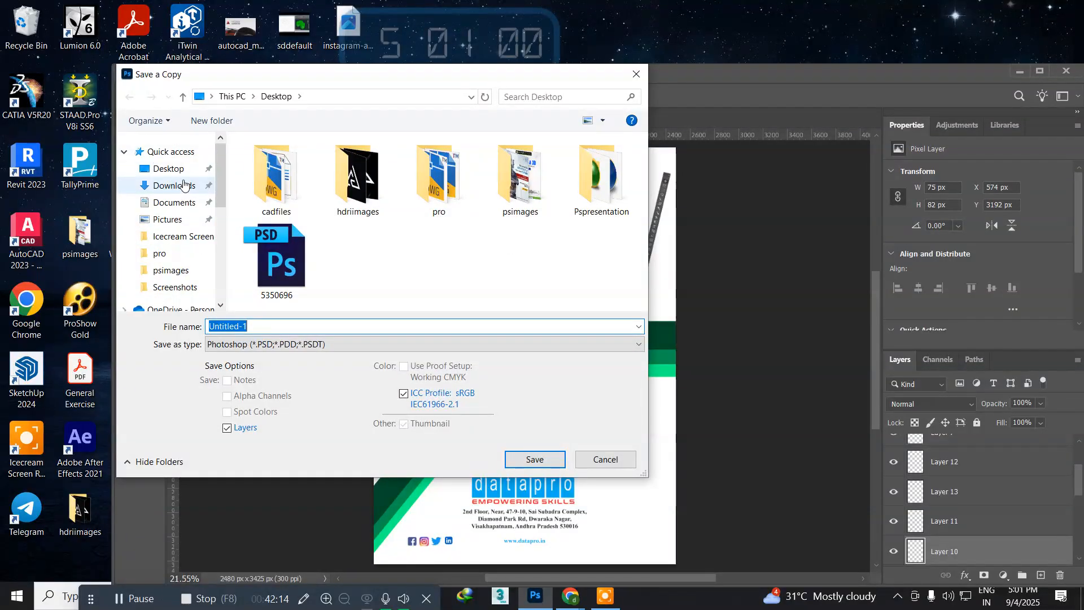
{"action": "scroll", "coordinate": [179, 253], "scroll_direction": "down", "scroll_amount": 5}
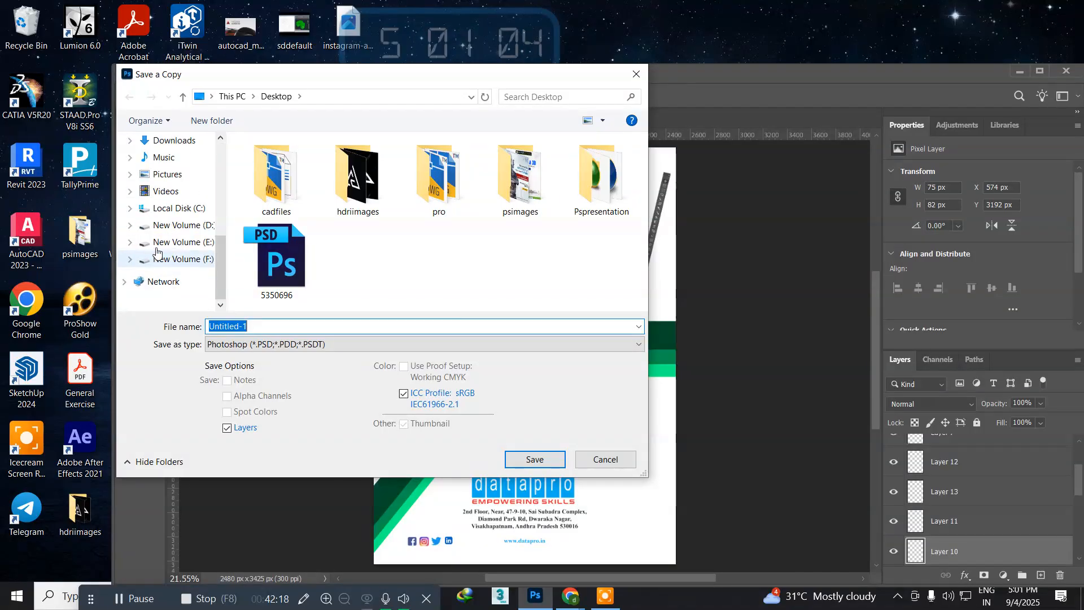
{"action": "left_click", "coordinate": [169, 225]}
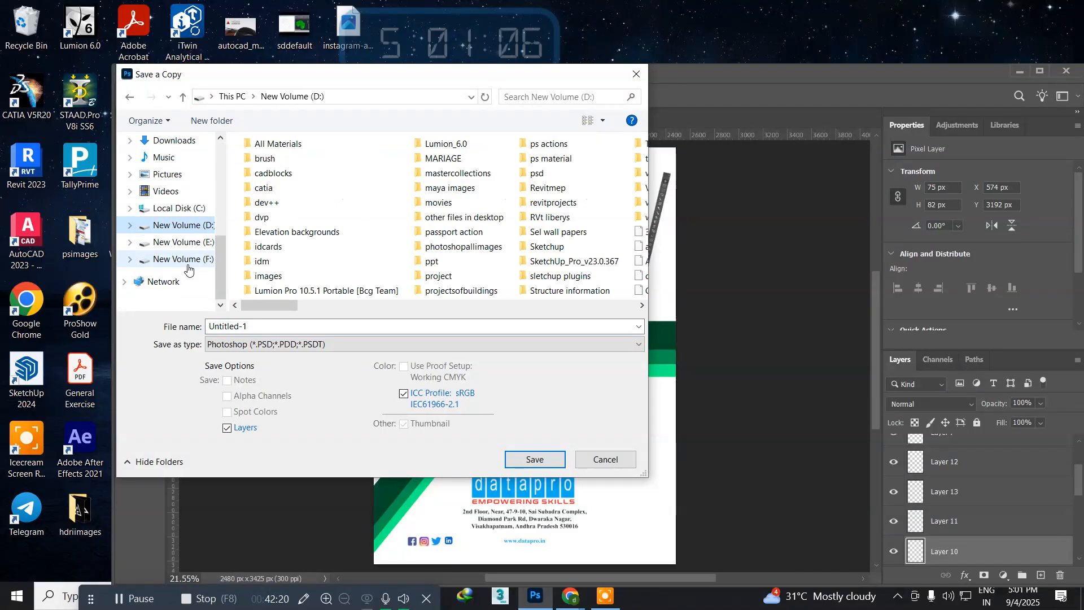
{"action": "left_click", "coordinate": [262, 324]}
{"action": "type", "text": "b"}
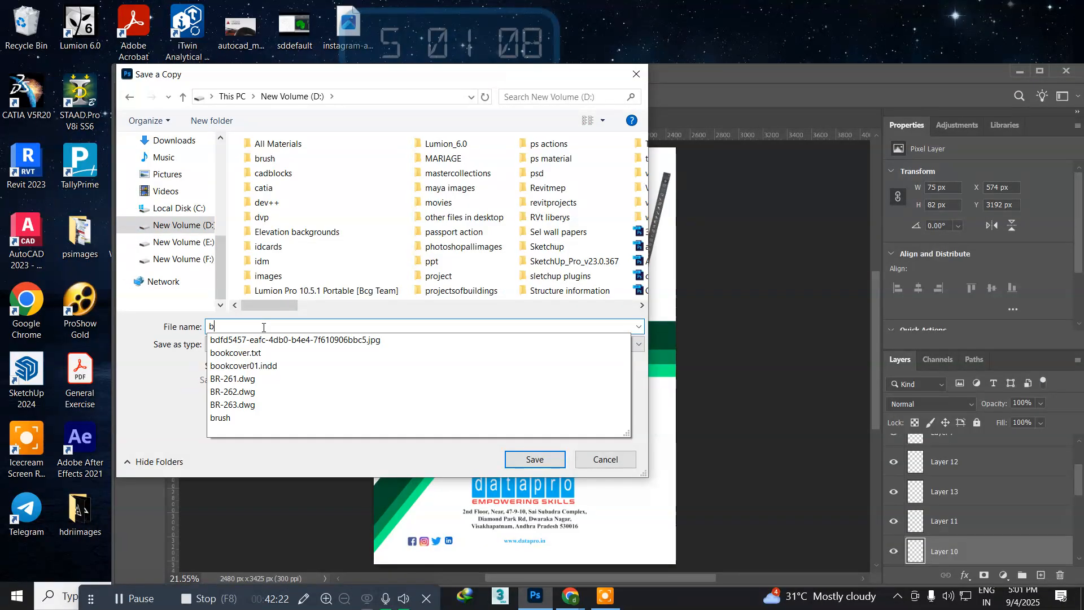
{"action": "type", "text": "ookcove"}
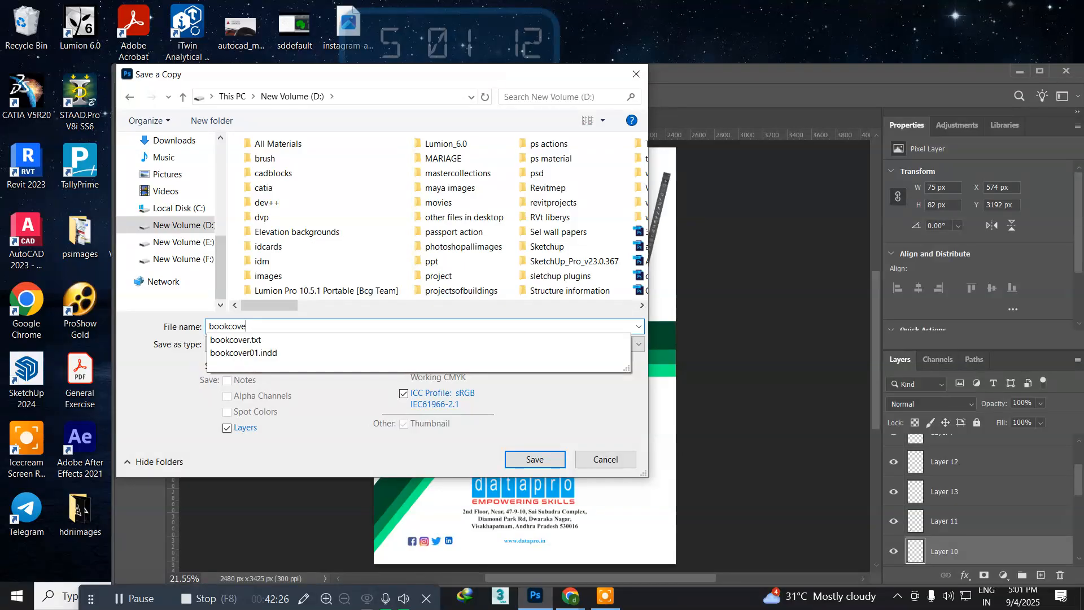
{"action": "key", "text": "Return"}
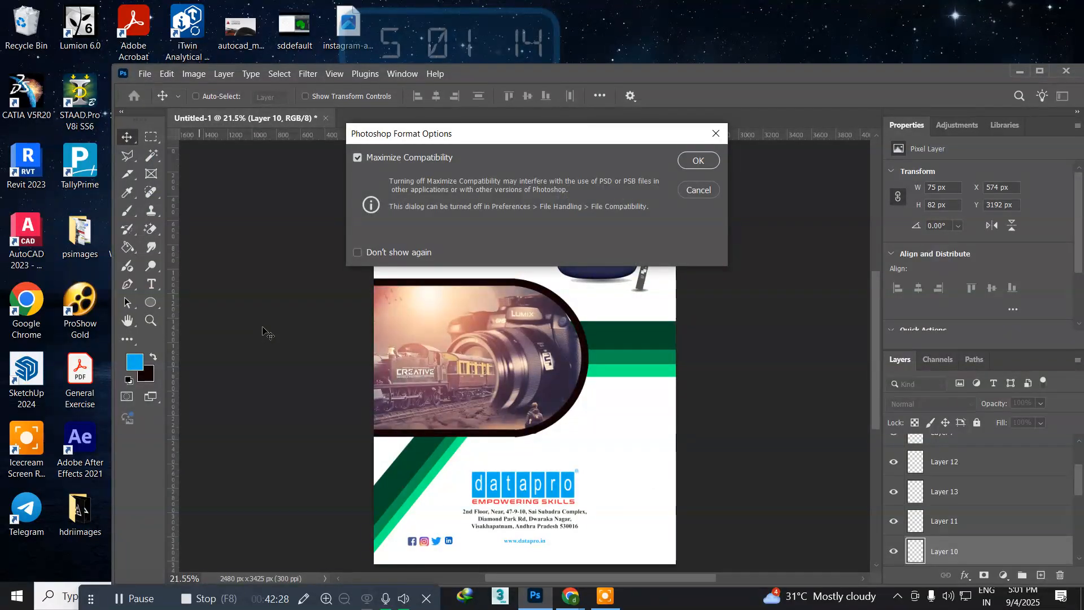
{"action": "key", "text": "Return"}
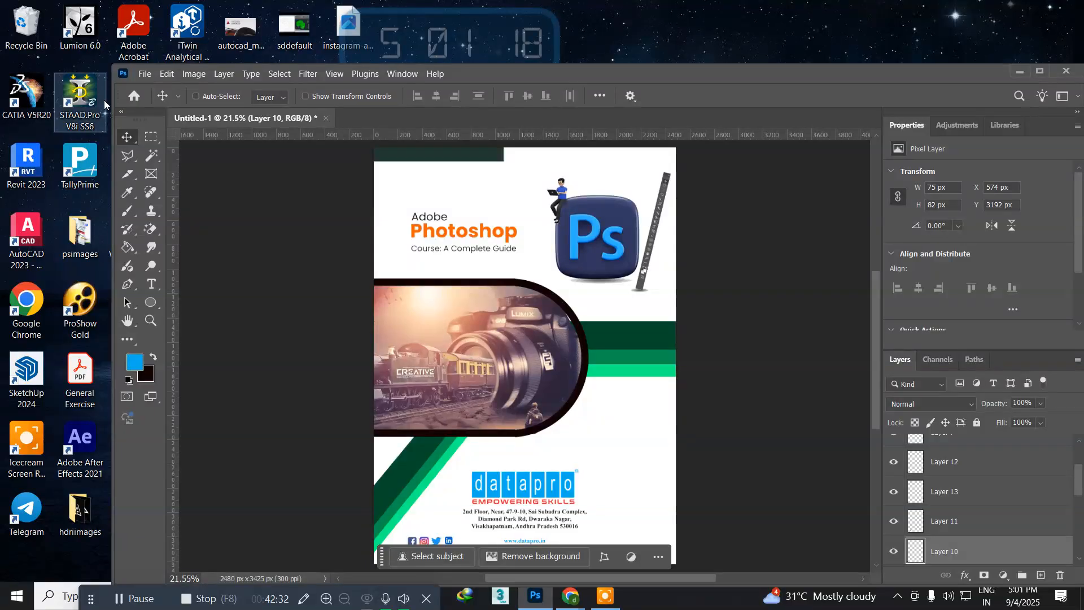
Step: Save a JPEG copy of the page to the Desktop as Untitled-1, accepting the offered JPEG options
{"action": "left_click", "coordinate": [151, 76]}
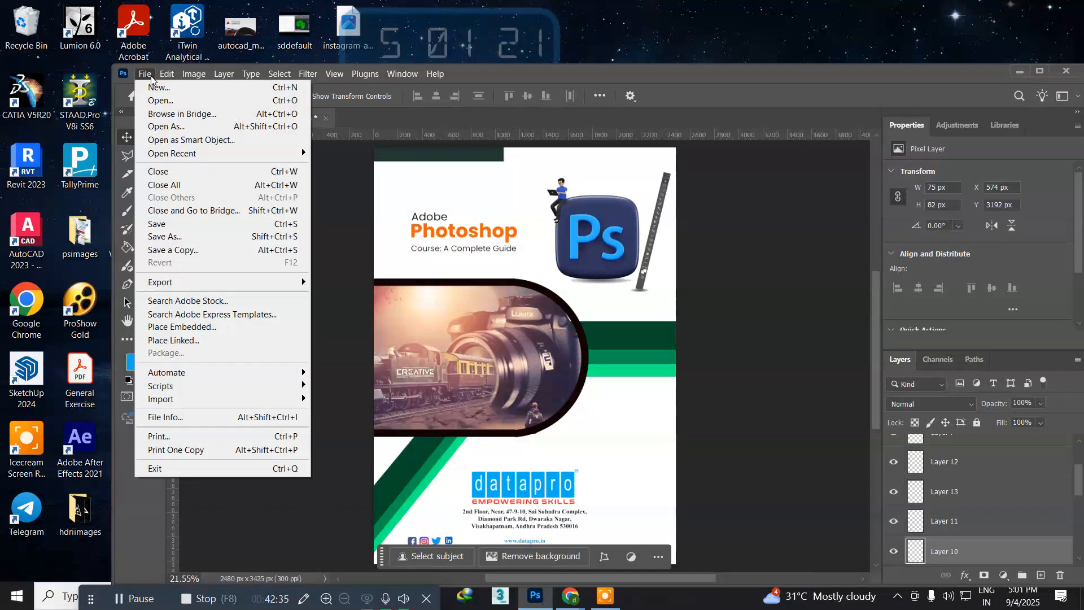
{"action": "left_click", "coordinate": [181, 250]}
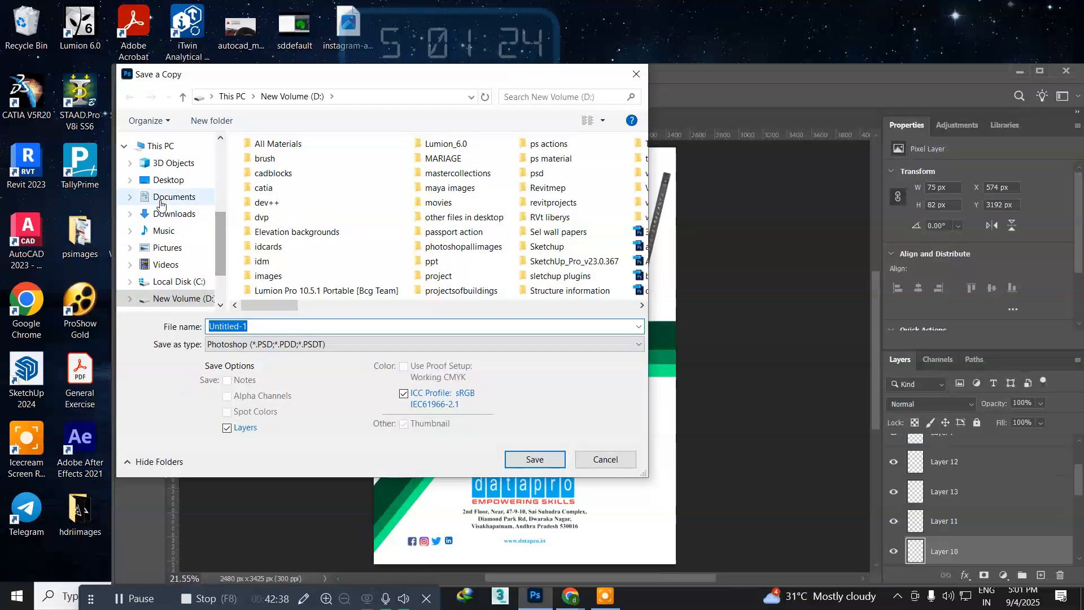
{"action": "left_click", "coordinate": [161, 179]}
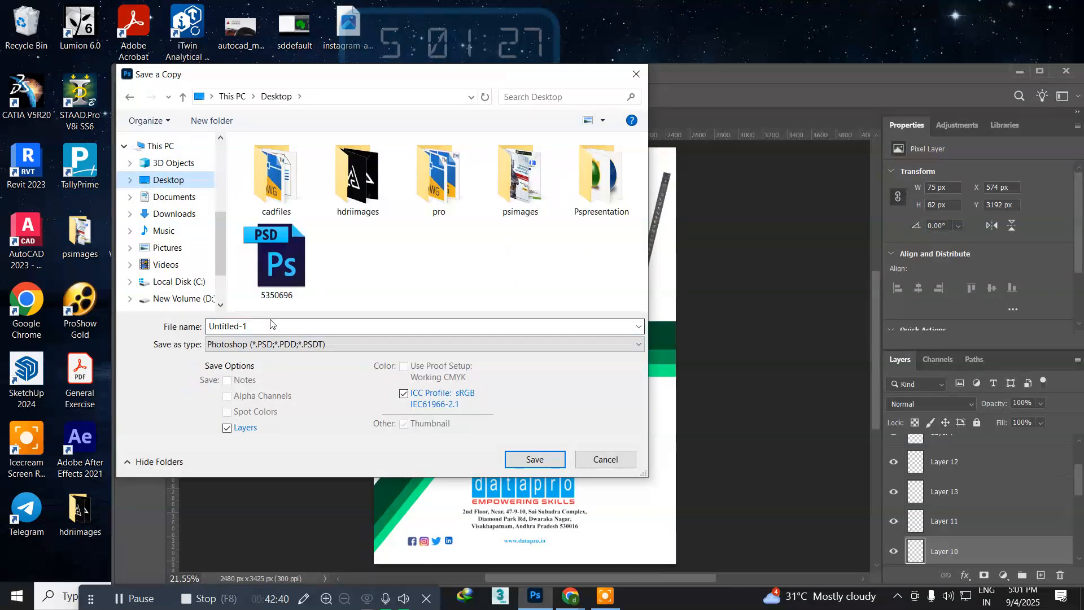
{"action": "left_click", "coordinate": [285, 344]}
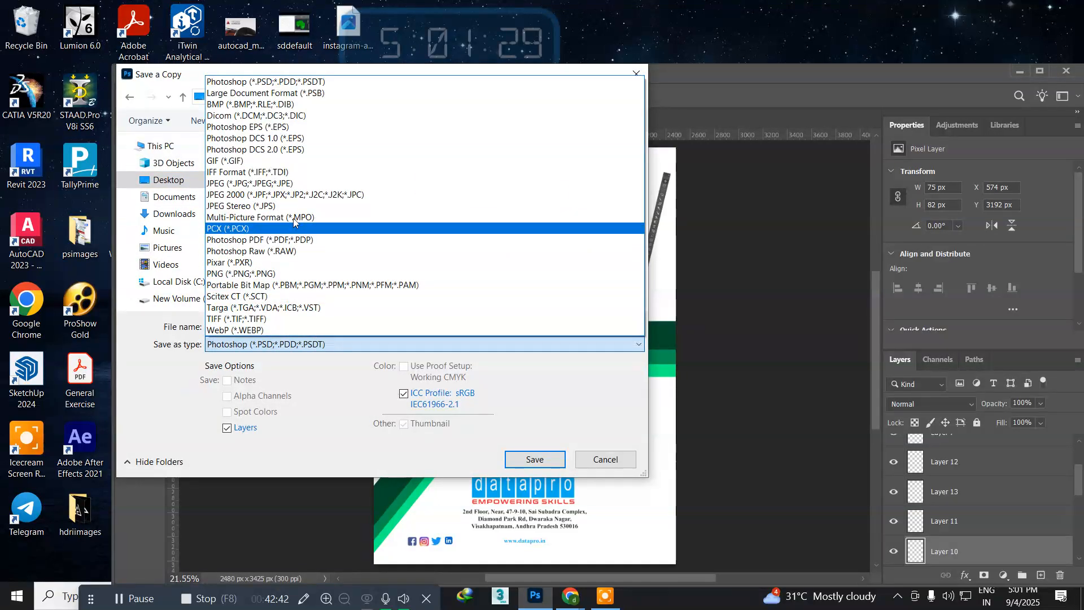
{"action": "left_click", "coordinate": [271, 183]}
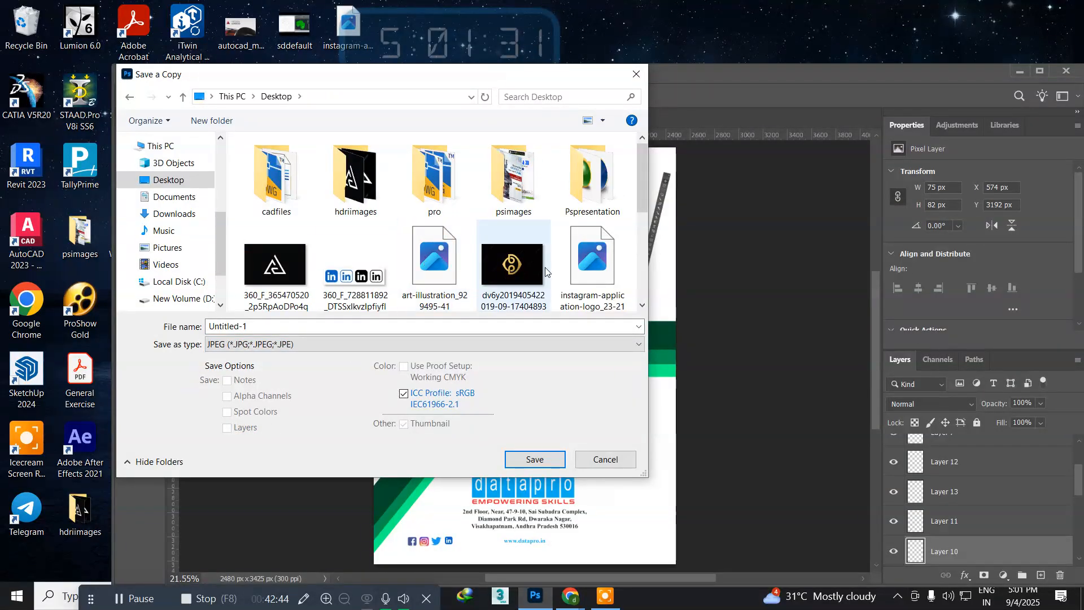
{"action": "left_click", "coordinate": [533, 459]}
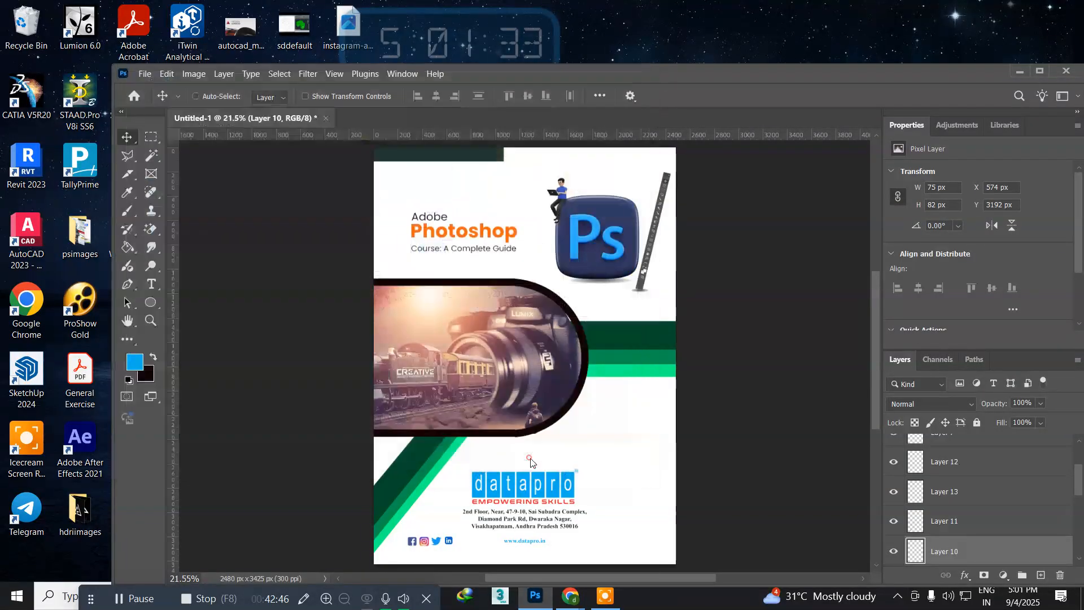
{"action": "left_click", "coordinate": [769, 148]}
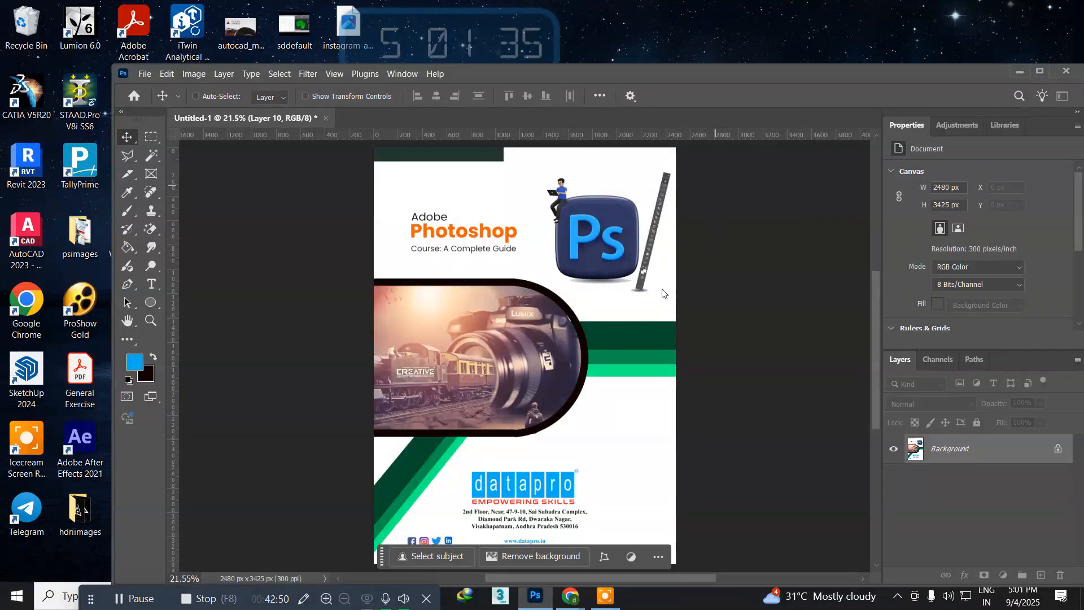